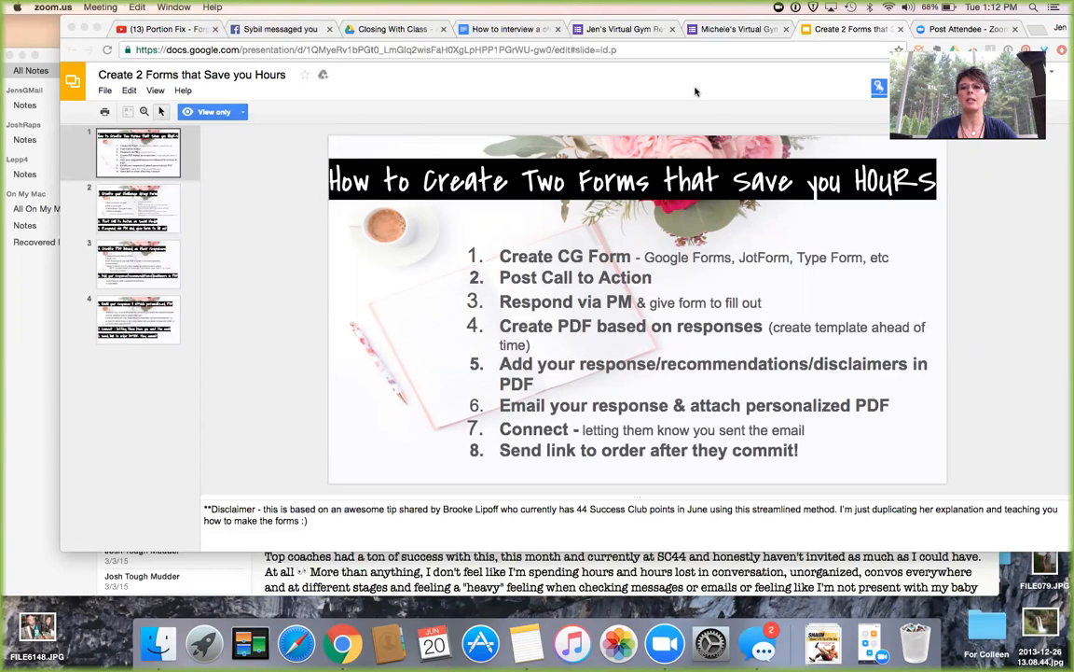
# Bring Chrome forward and switch to the Virtual Gym Registration form tab.
pyautogui.click(793, 20)
pyautogui.moveTo(794, 20); pyautogui.dragTo(764, 33)
pyautogui.click(627, 43)
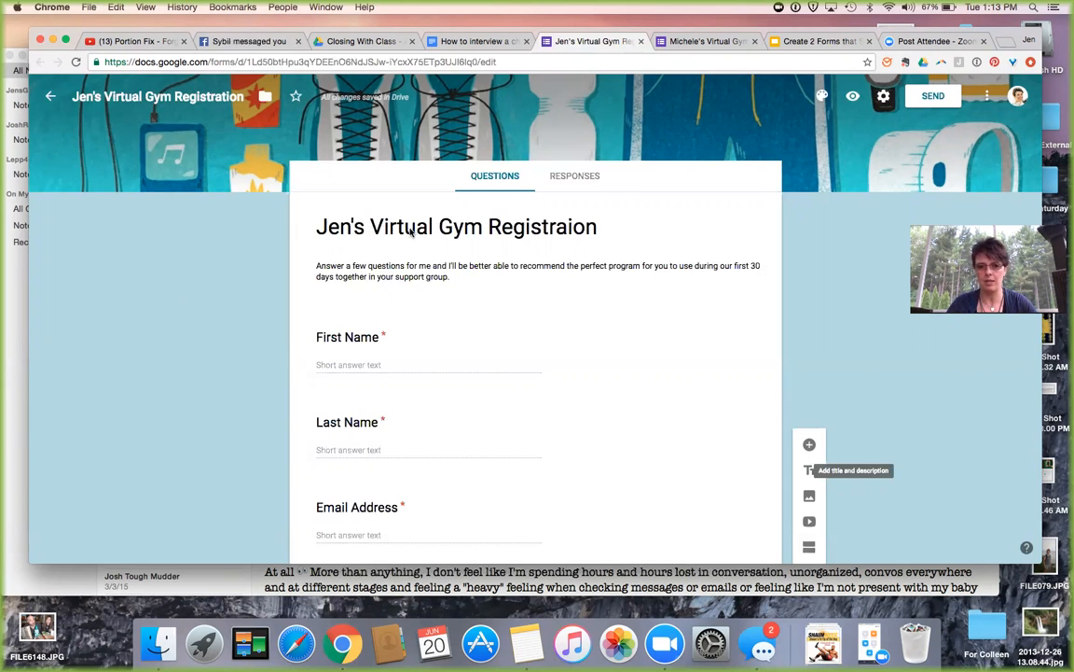
# Scroll through the Phone Number, daily-life and nutrition/fitness goals questions.
pyautogui.scroll(-2, 410, 231)
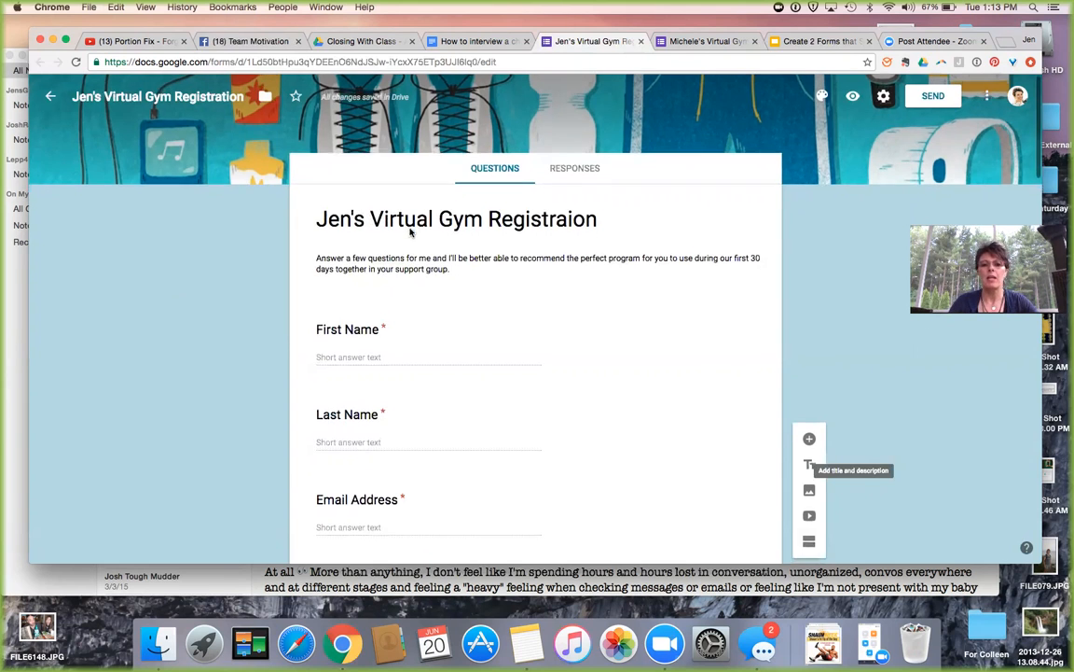
pyautogui.scroll(-4, 410, 231)
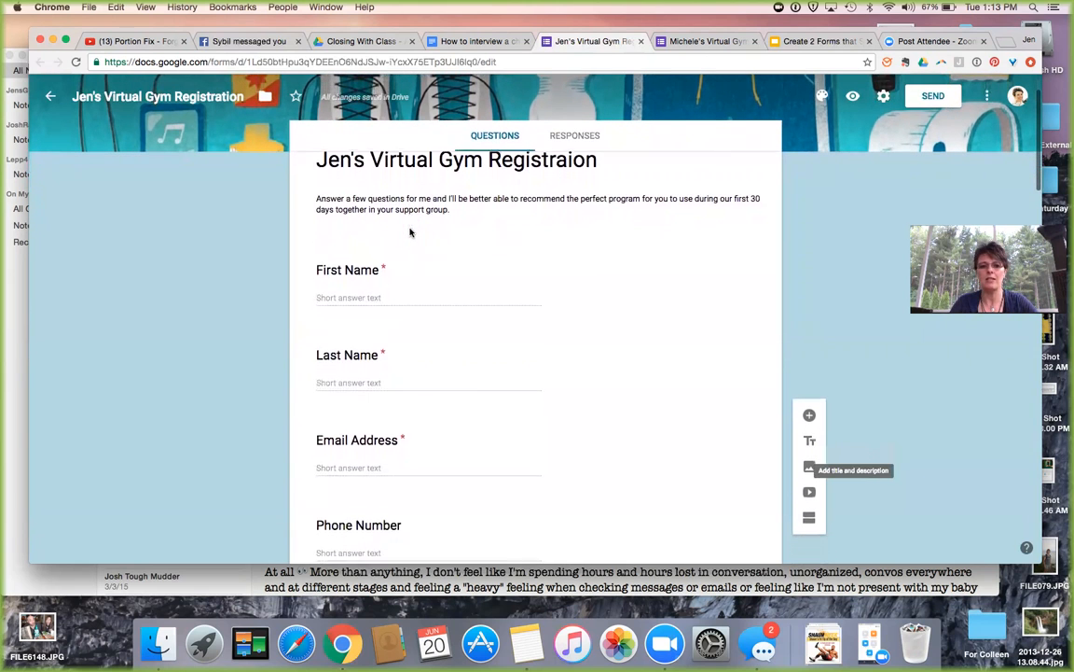
pyautogui.scroll(-1, 388, 247)
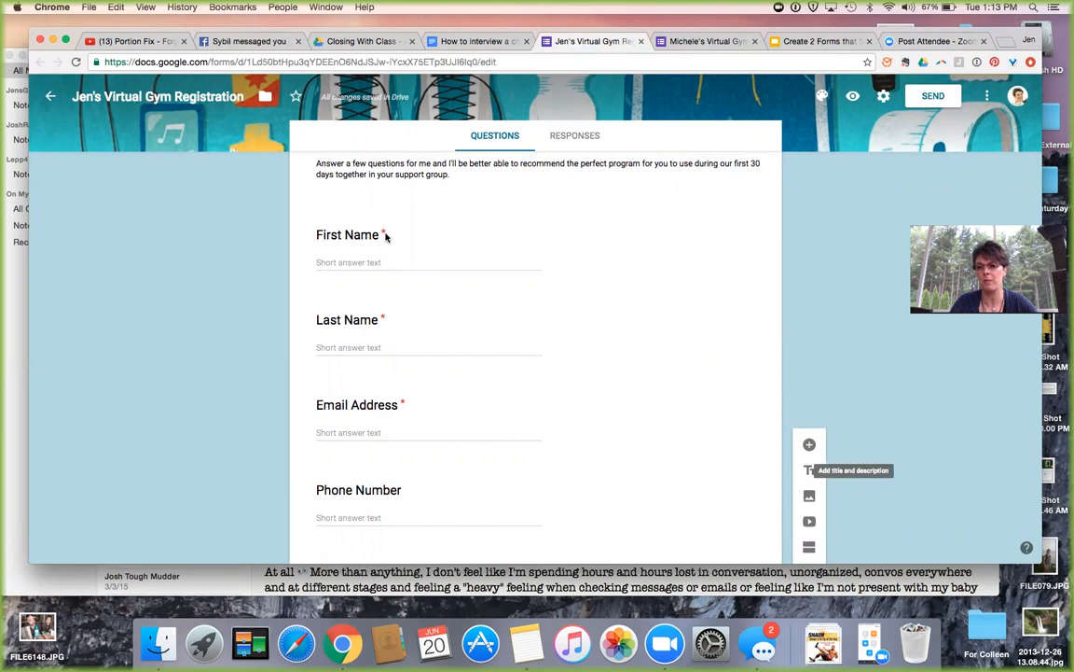
pyautogui.scroll(-2, 386, 235)
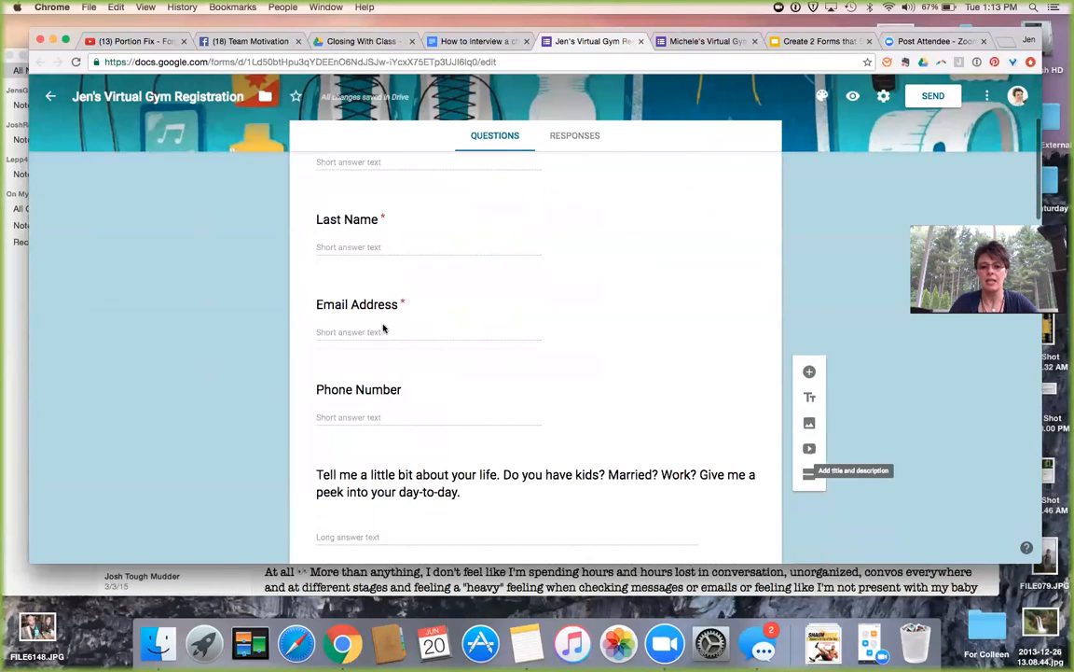
pyautogui.scroll(-2, 383, 324)
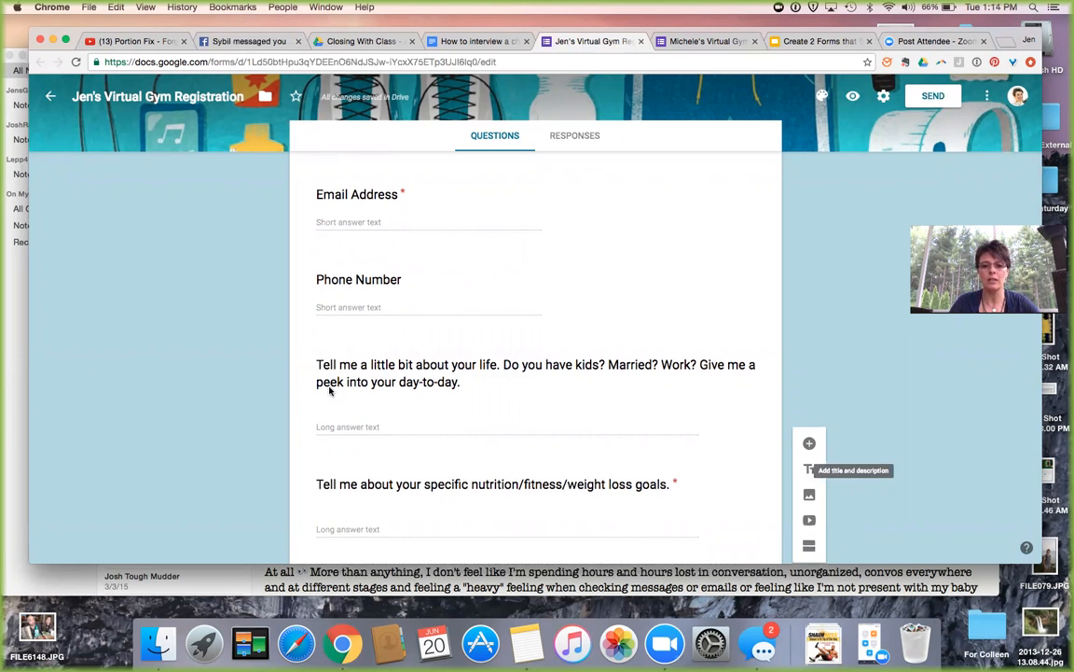
pyautogui.scroll(-2, 329, 391)
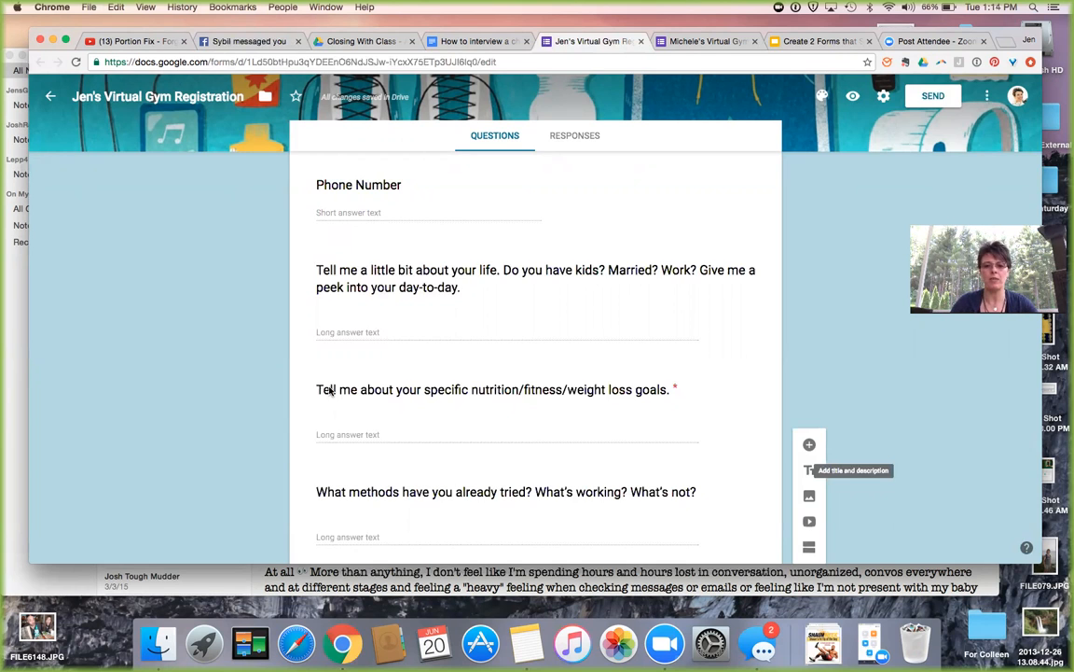
pyautogui.scroll(-2, 298, 405)
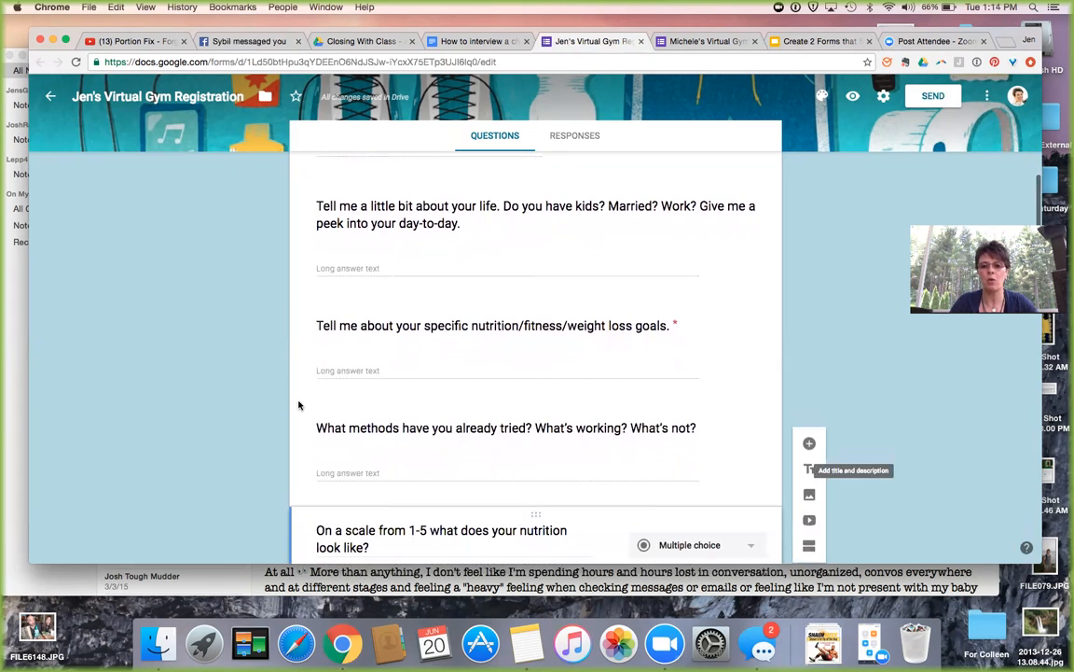
pyautogui.scroll(-1, 300, 404)
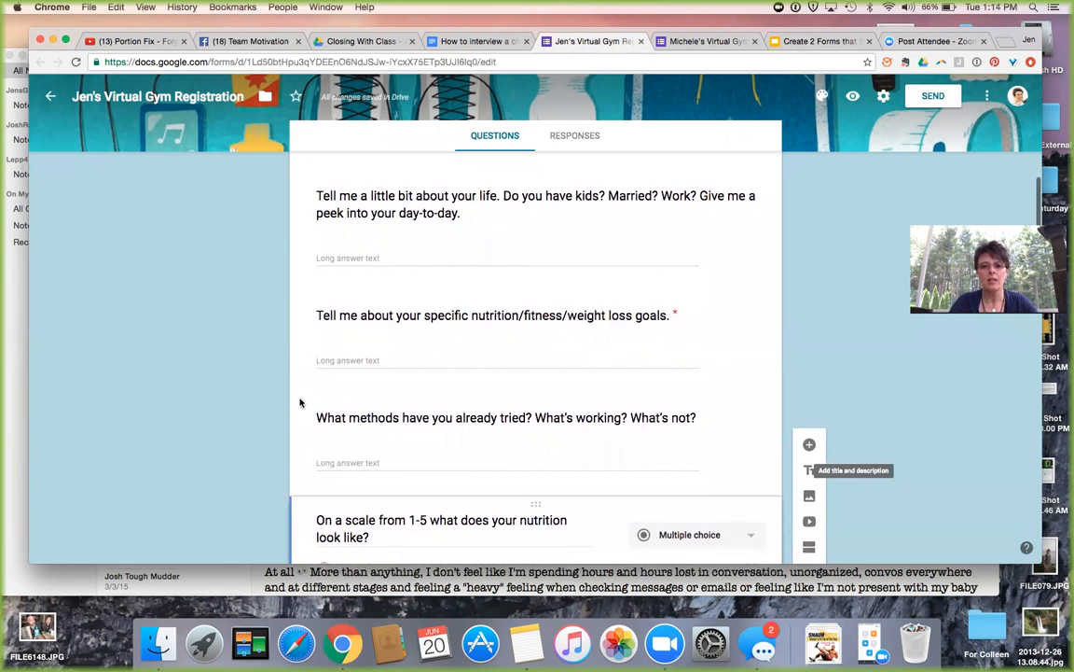
pyautogui.scroll(-1, 299, 403)
pyautogui.scroll(-2, 299, 403)
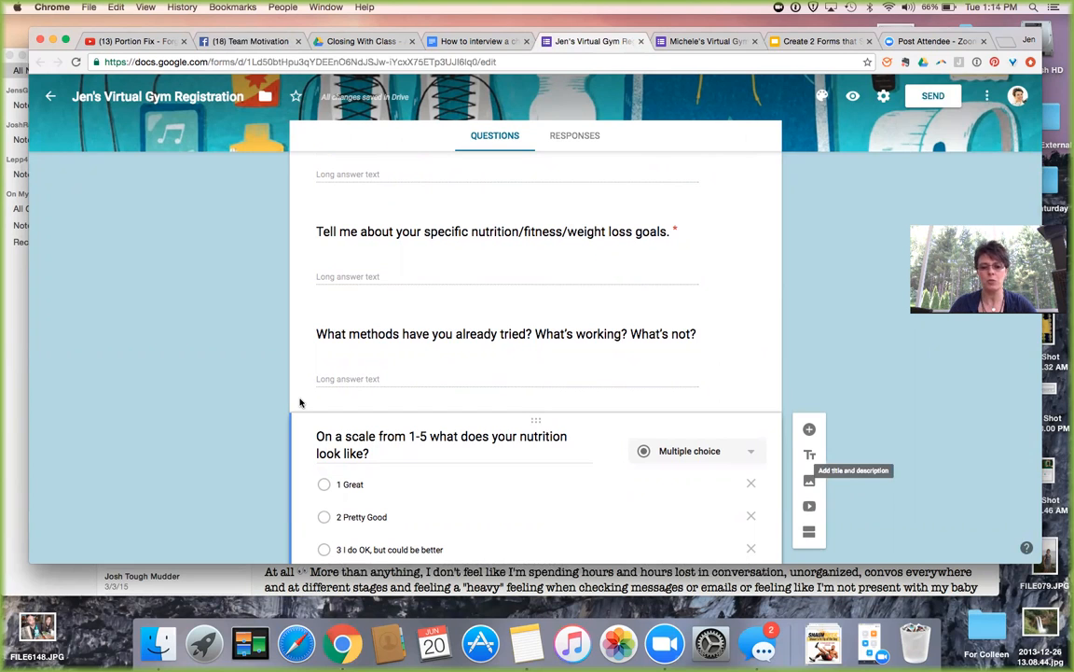
pyautogui.scroll(-3, 297, 401)
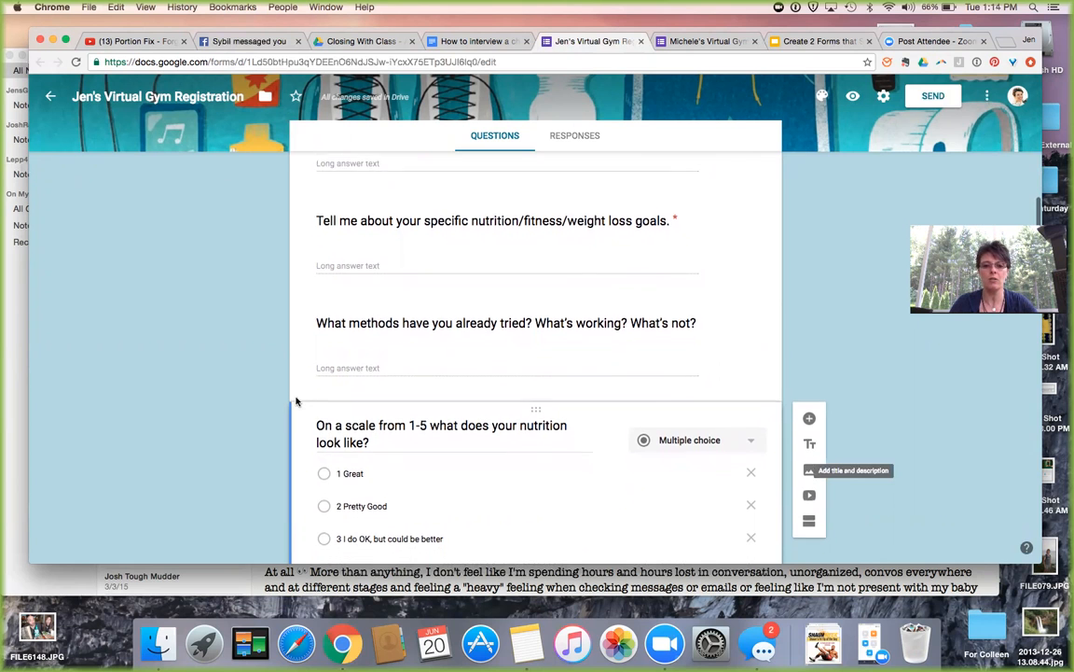
pyautogui.scroll(-4, 298, 401)
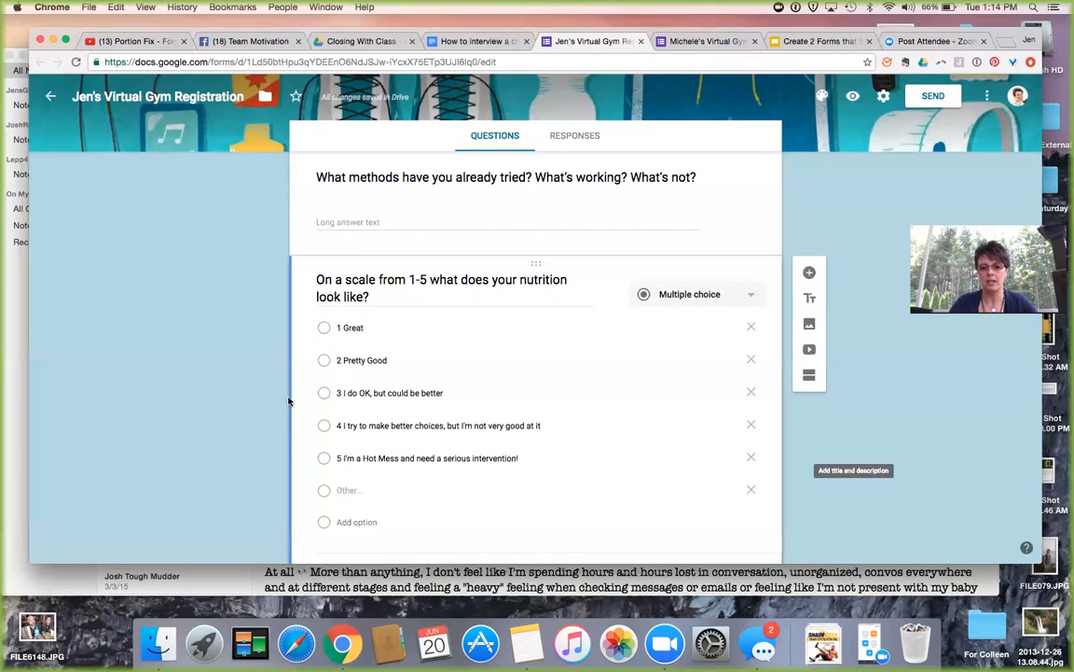
pyautogui.scroll(-1, 291, 401)
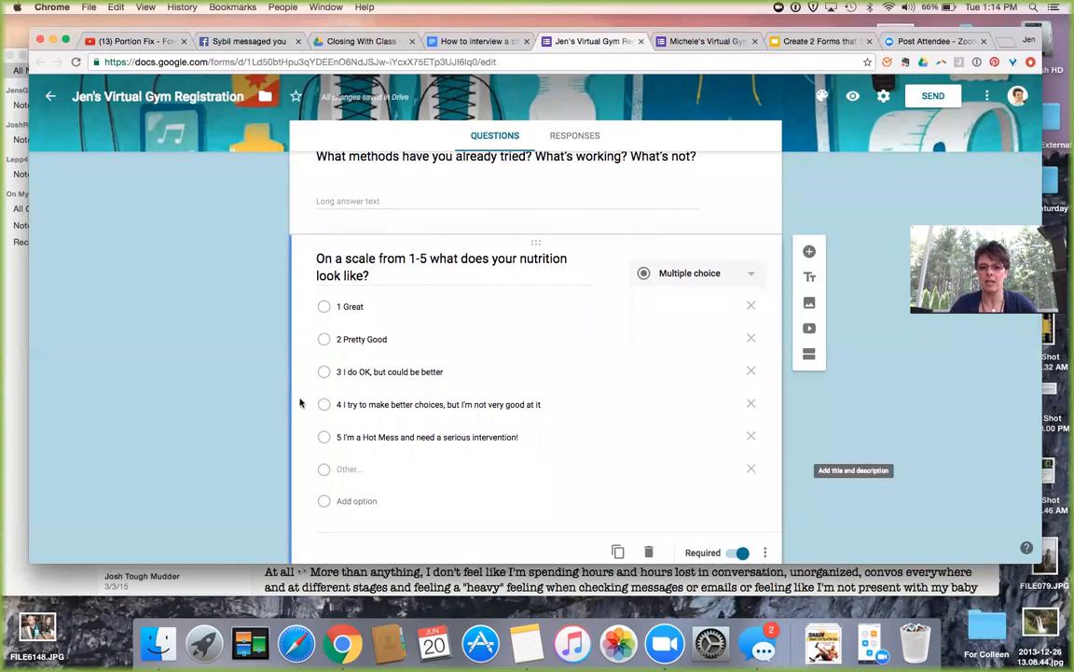
pyautogui.scroll(-1, 302, 402)
pyautogui.scroll(-2, 302, 402)
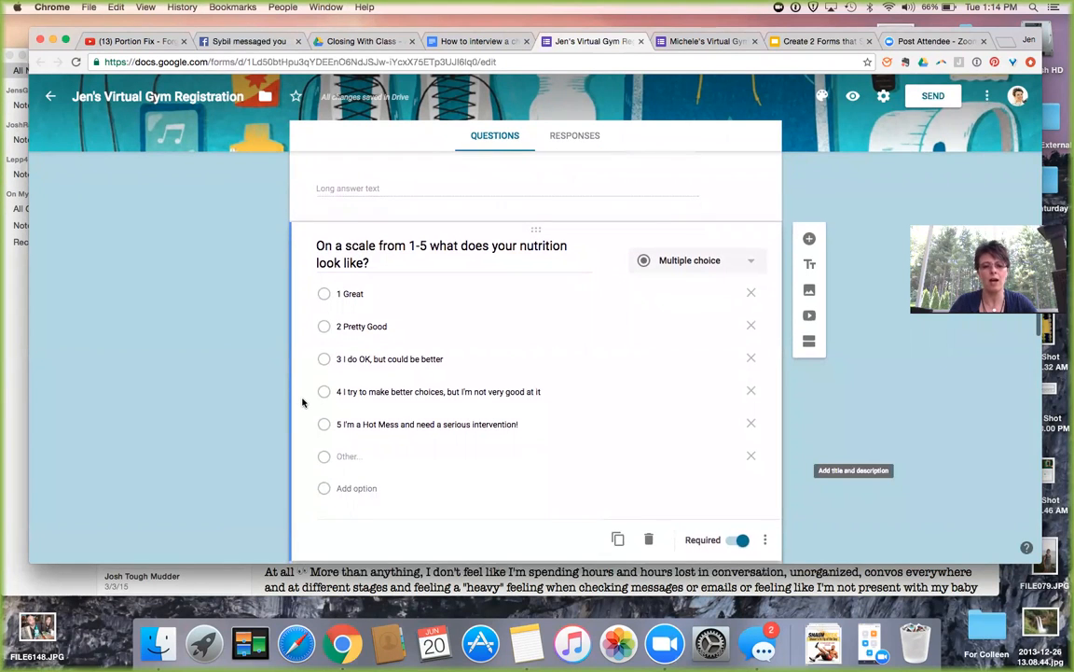
pyautogui.scroll(-5, 302, 402)
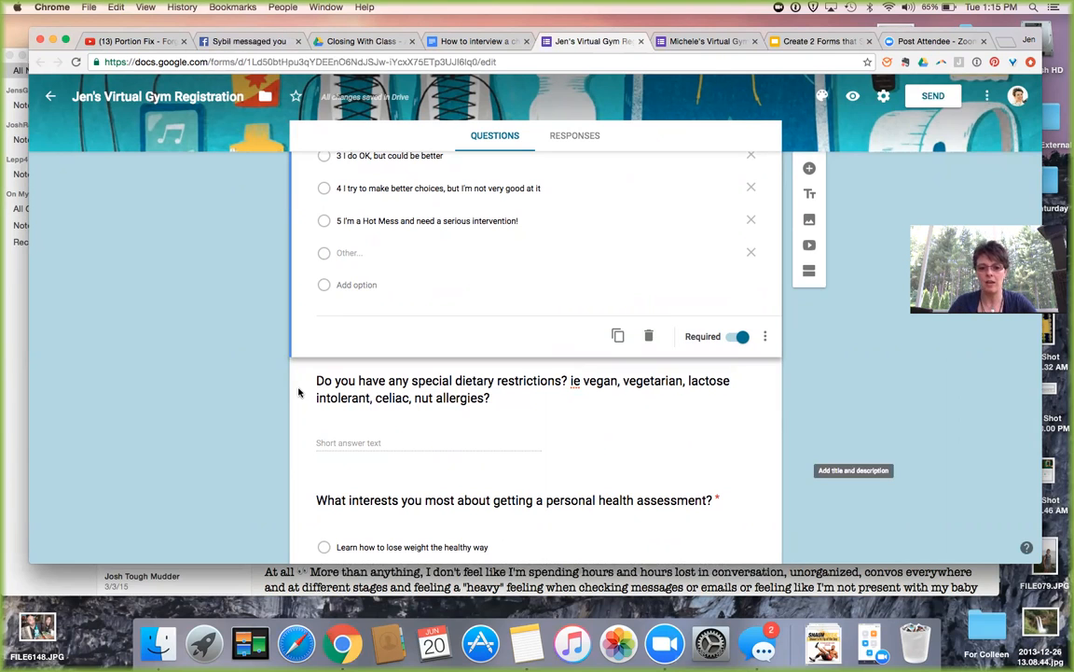
pyautogui.scroll(-3, 298, 393)
pyautogui.scroll(-3, 299, 393)
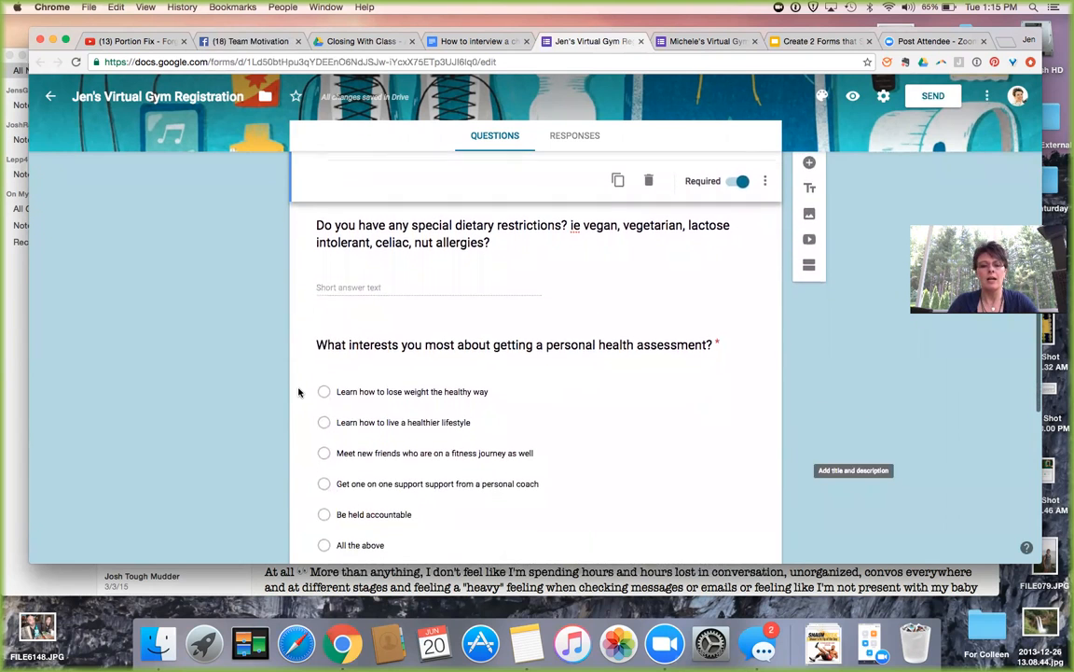
pyautogui.scroll(-1, 298, 392)
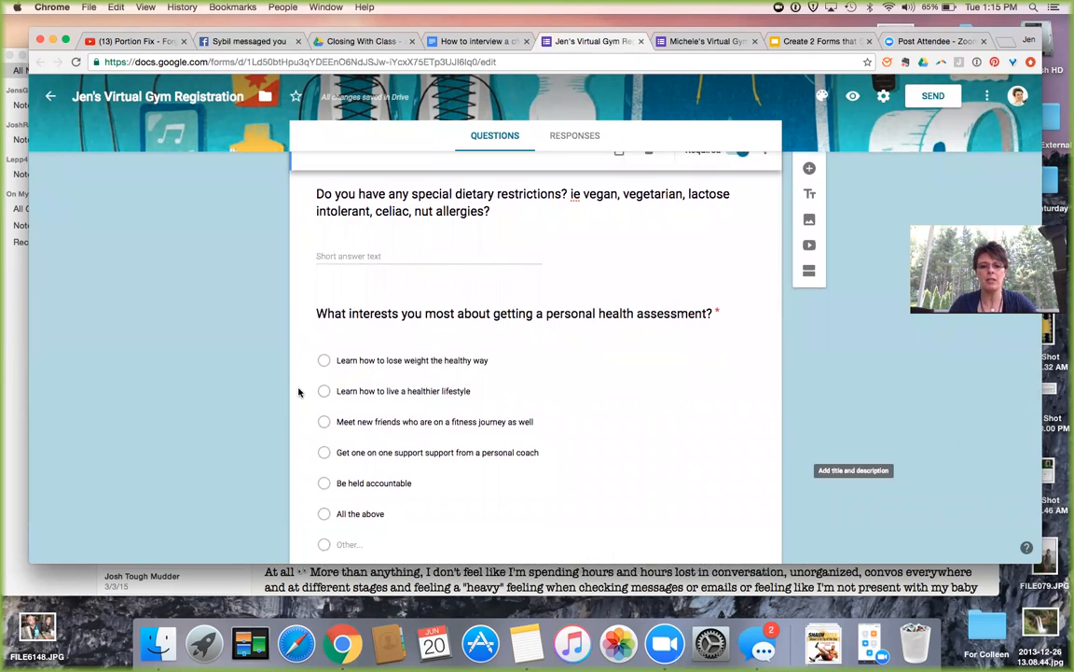
pyautogui.scroll(-1, 298, 393)
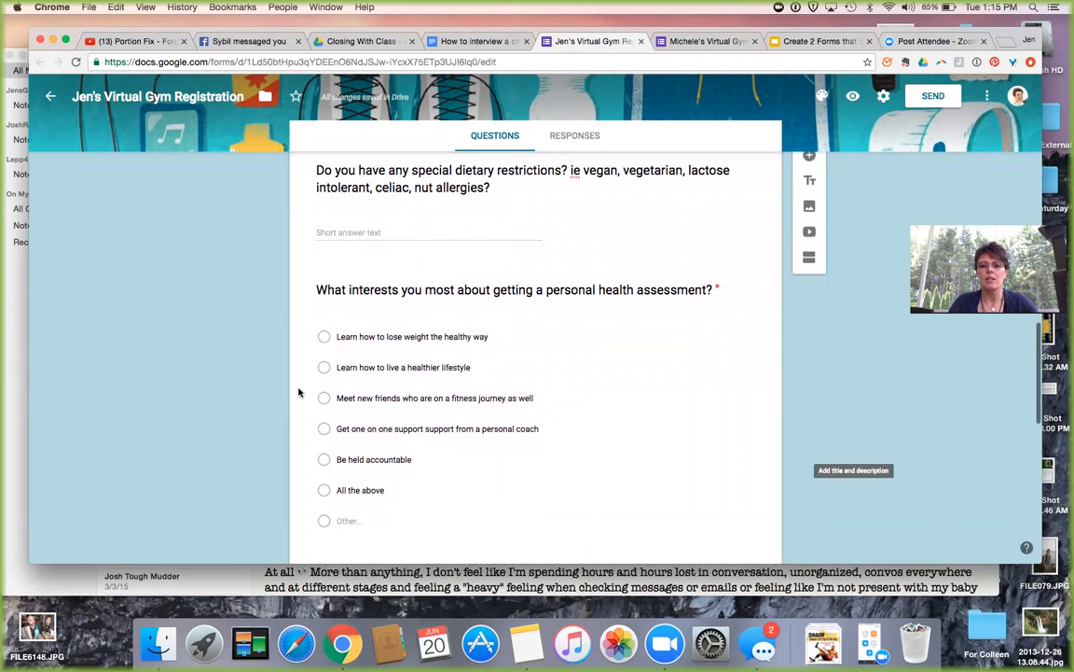
pyautogui.scroll(-1, 299, 392)
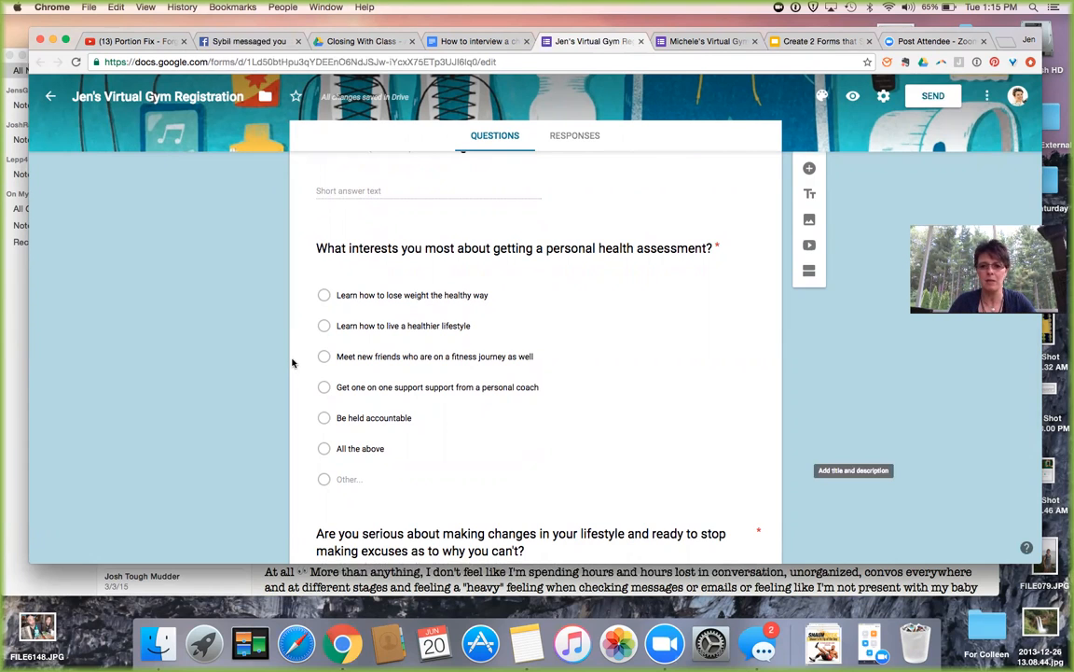
pyautogui.scroll(-5, 292, 362)
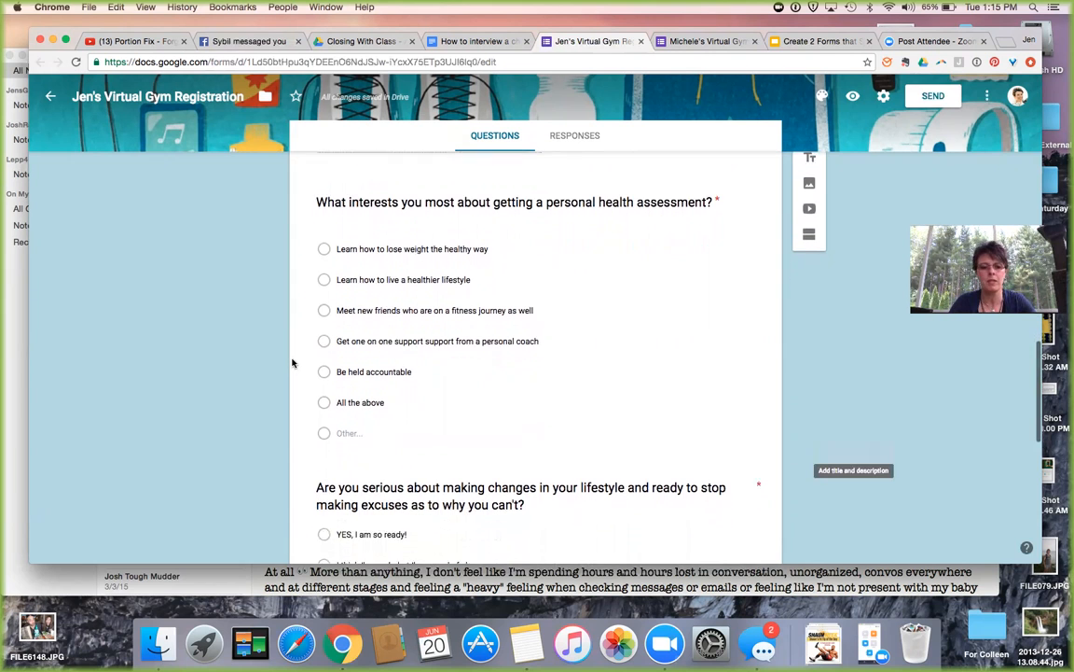
pyautogui.scroll(-2, 292, 363)
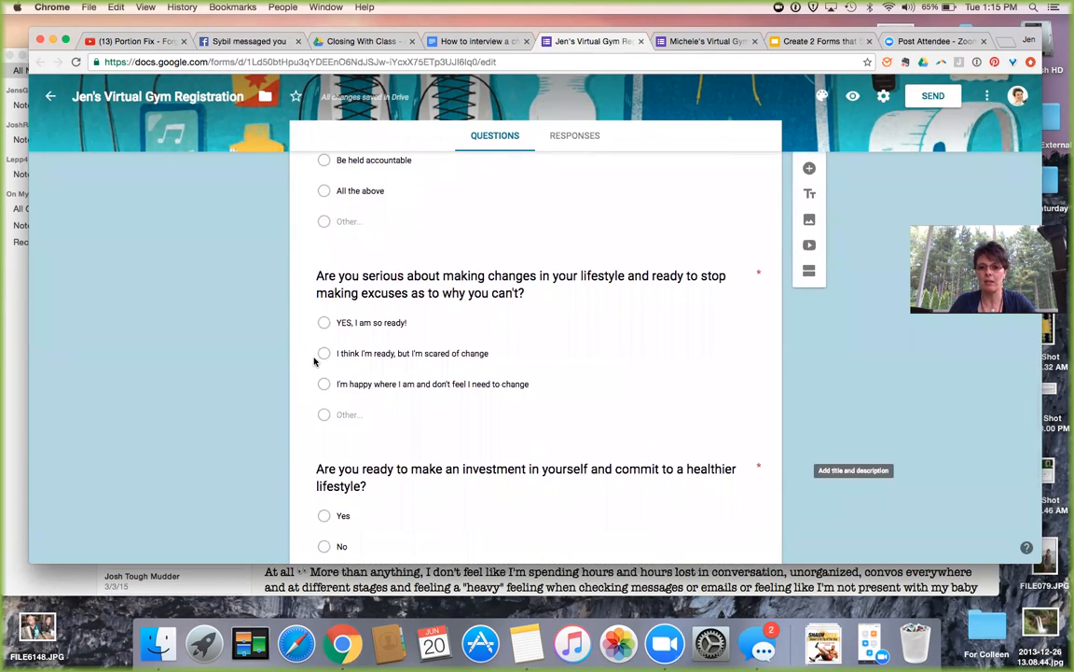
pyautogui.scroll(-1, 314, 362)
pyautogui.scroll(-3, 314, 362)
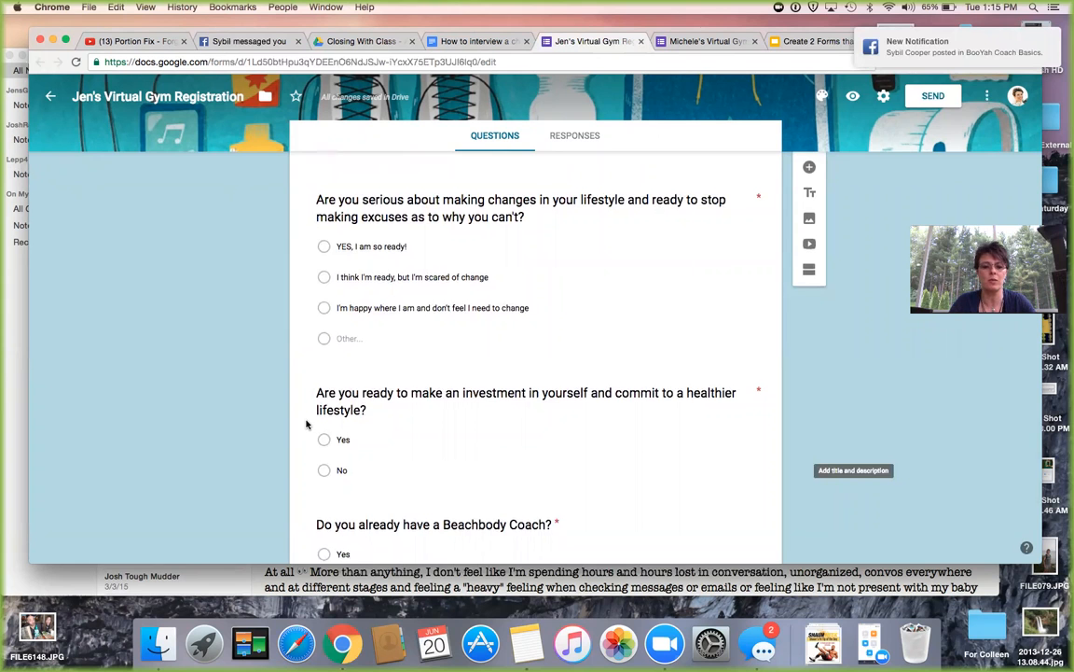
pyautogui.scroll(-3, 306, 424)
pyautogui.scroll(-4, 306, 424)
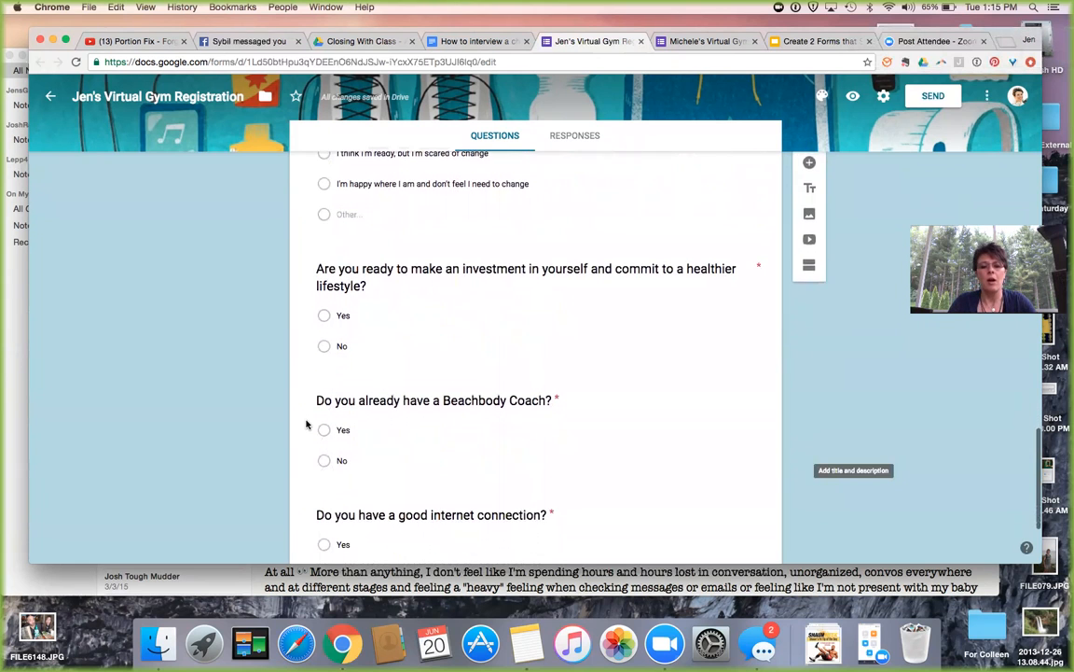
pyautogui.scroll(-2, 306, 421)
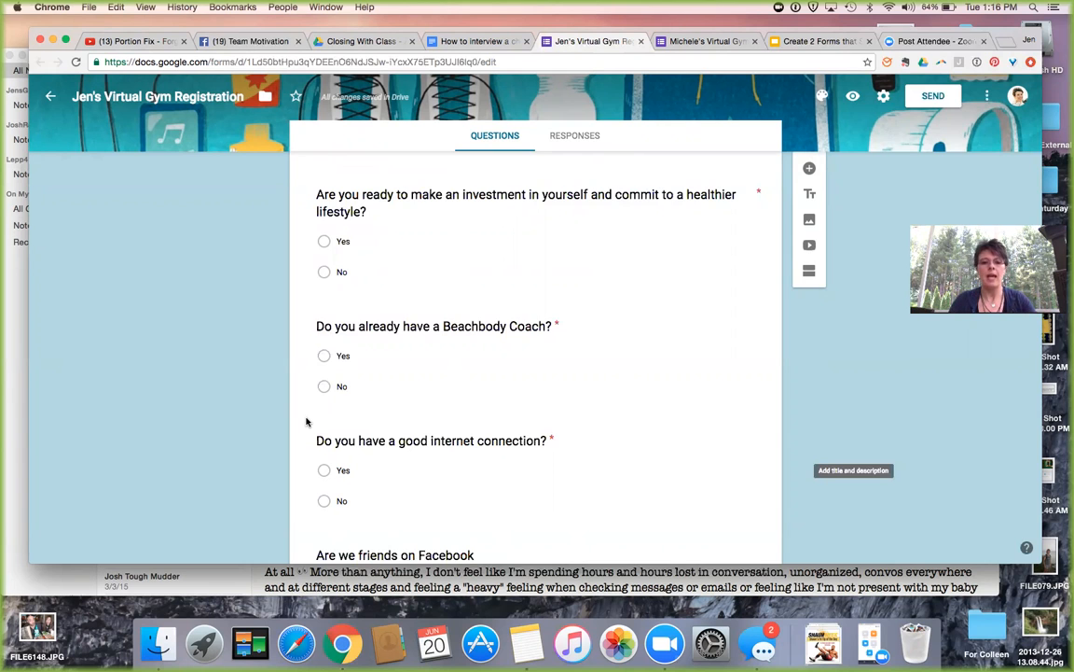
pyautogui.scroll(-2, 306, 422)
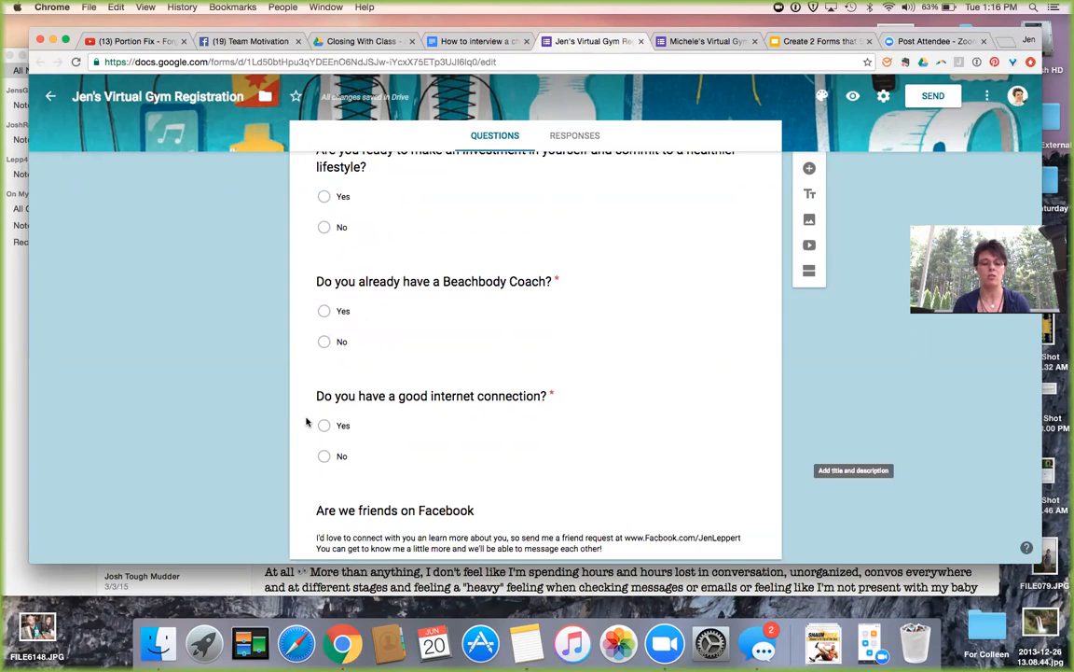
pyautogui.scroll(-2, 306, 422)
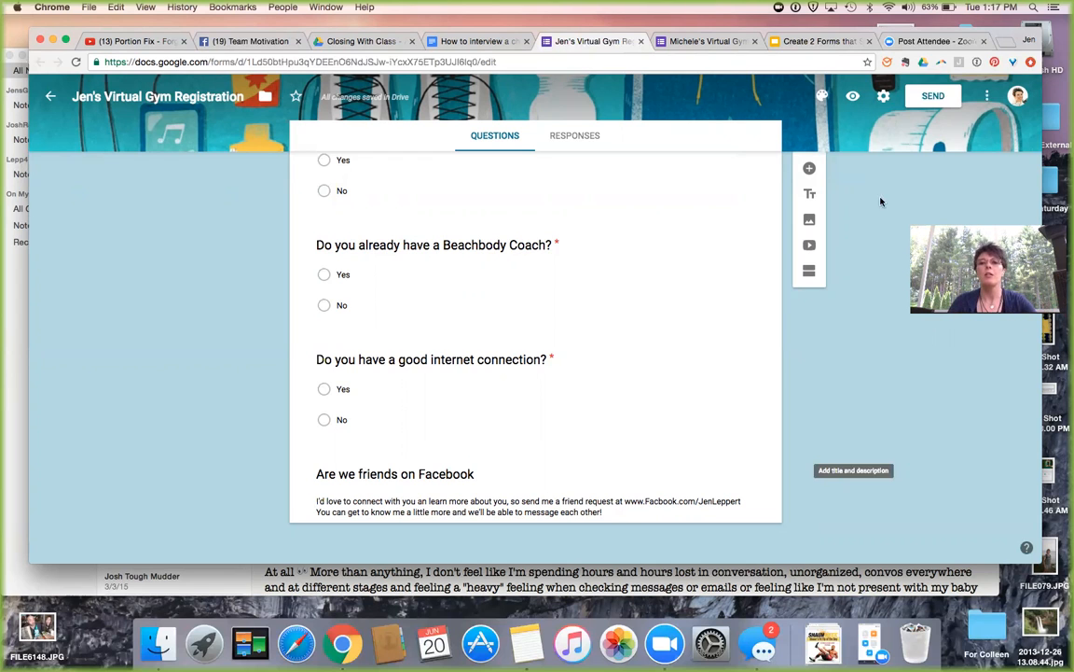
pyautogui.click(710, 42)
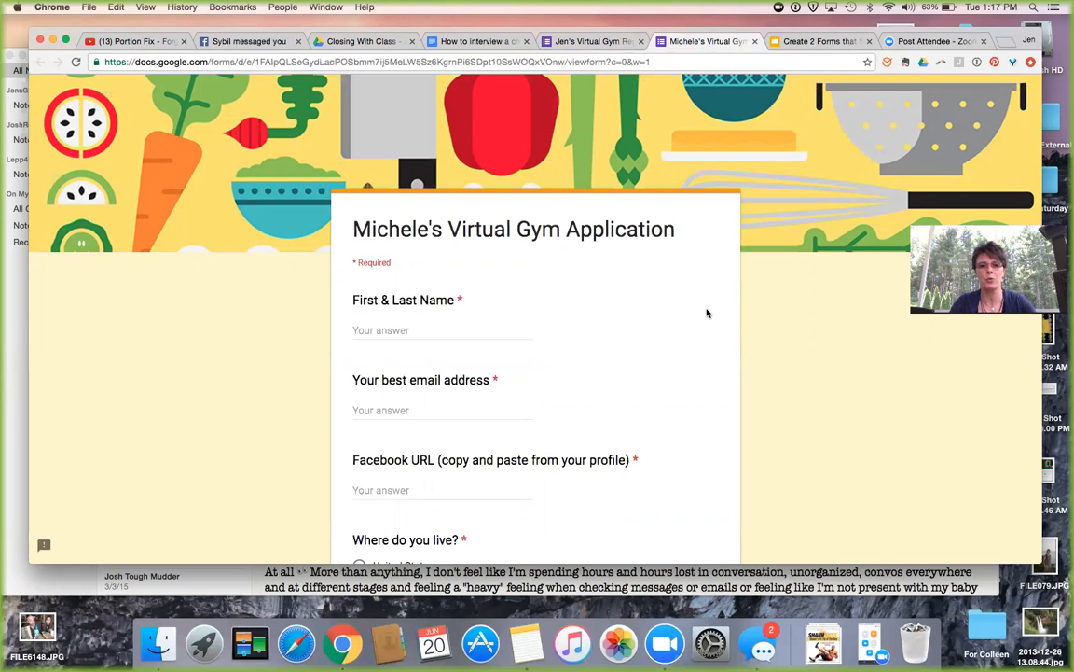
pyautogui.scroll(-1, 699, 333)
pyautogui.scroll(-2, 699, 333)
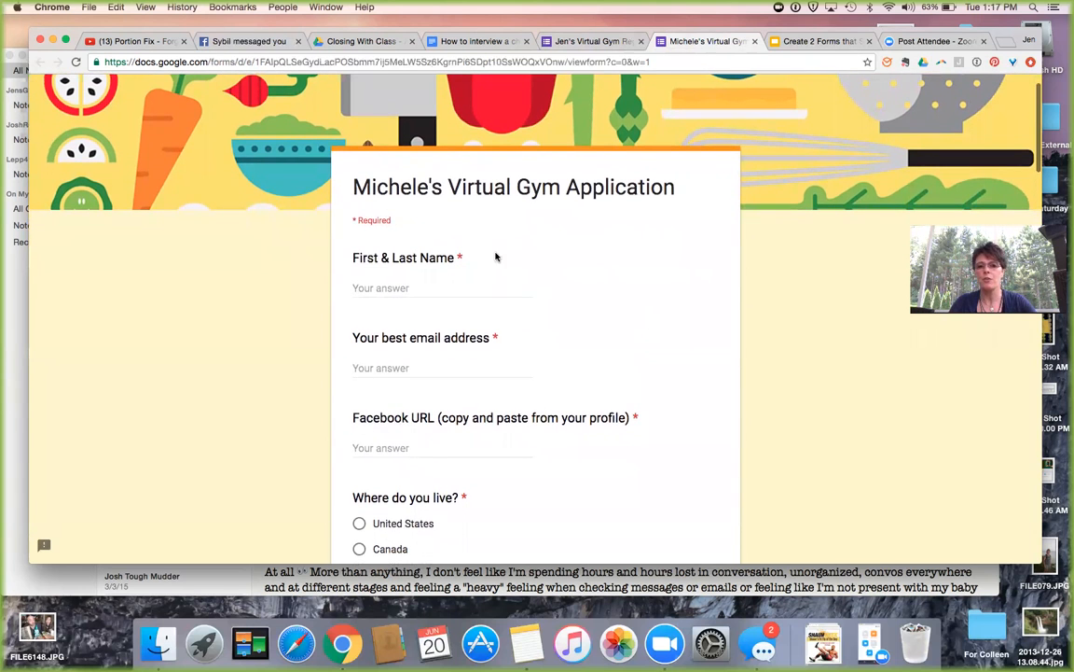
pyautogui.scroll(-3, 474, 267)
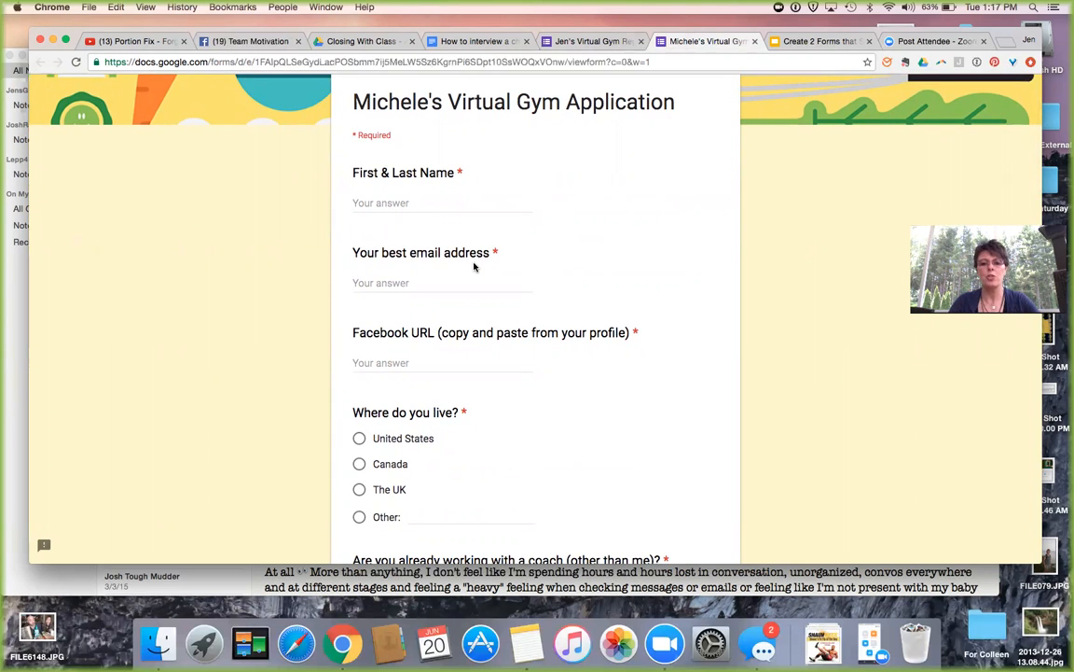
pyautogui.scroll(-2, 474, 267)
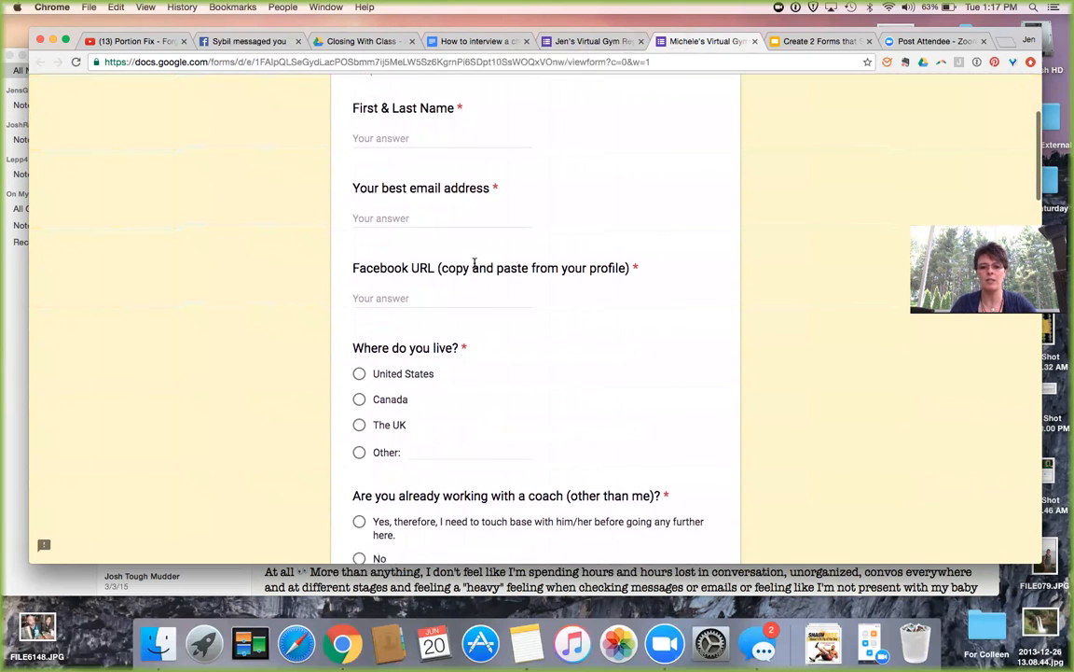
pyautogui.scroll(-2, 608, 262)
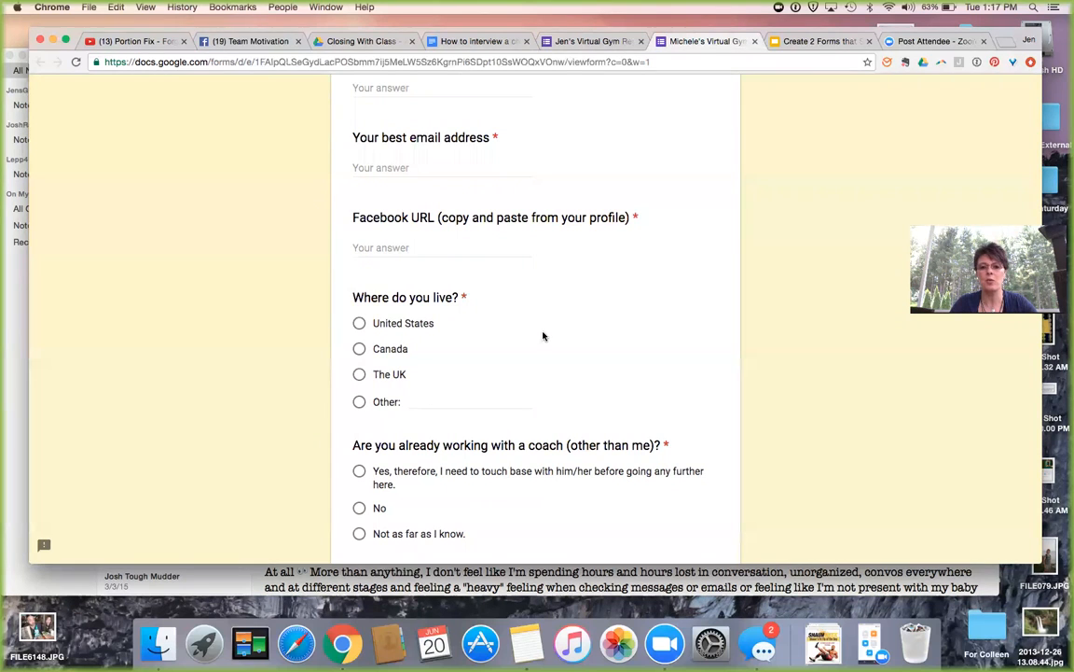
pyautogui.scroll(-2, 544, 336)
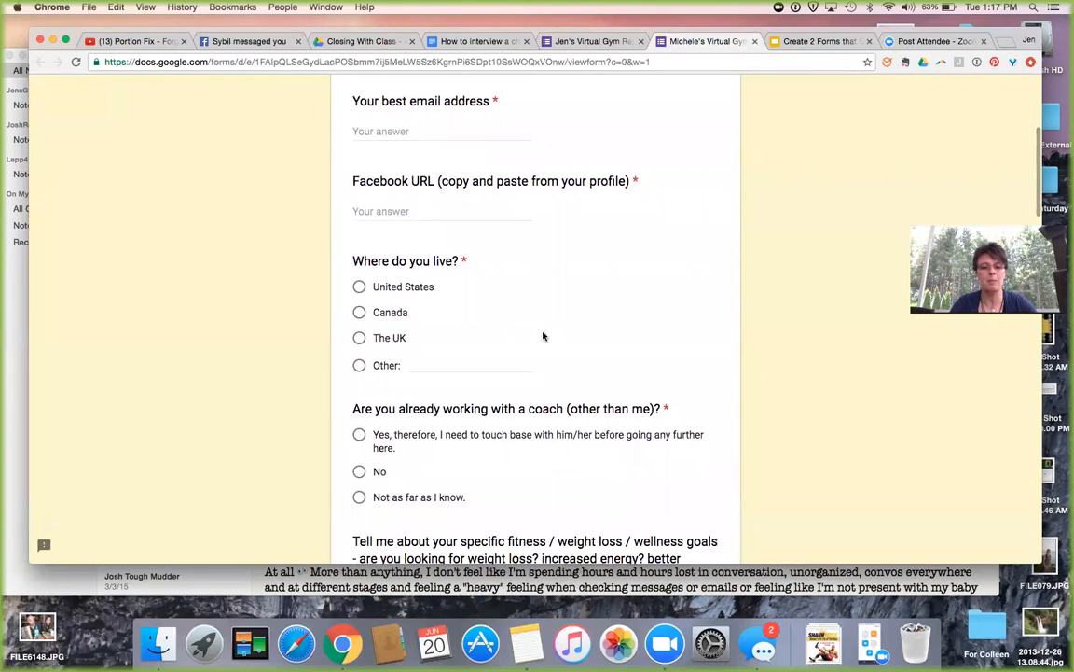
pyautogui.scroll(-1, 544, 336)
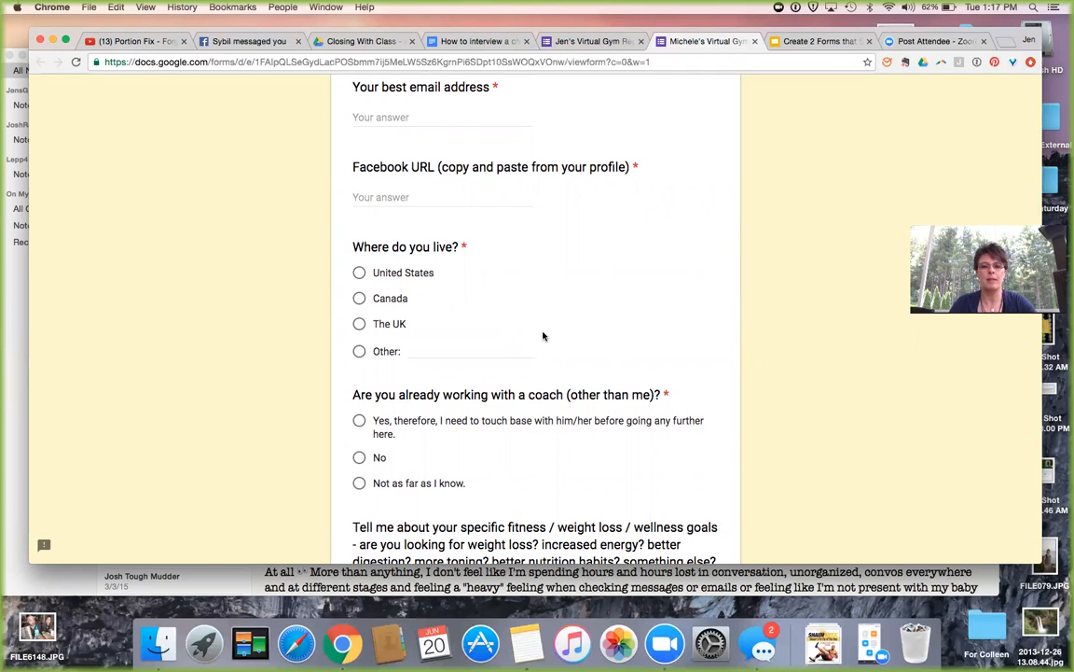
pyautogui.scroll(-3, 543, 336)
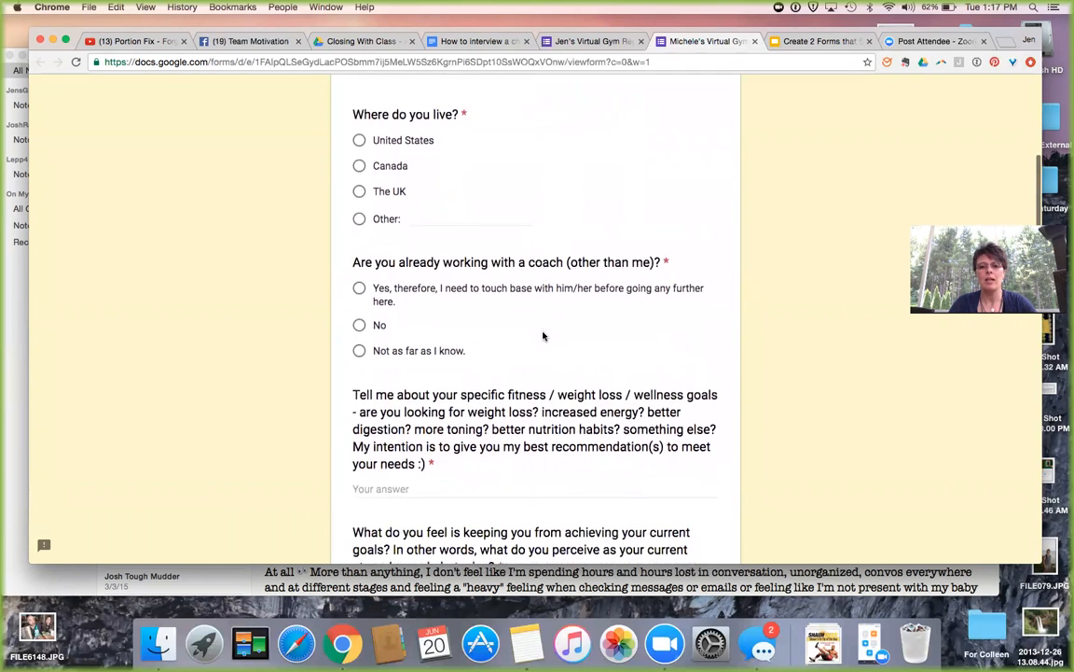
pyautogui.scroll(-2, 511, 317)
pyautogui.scroll(-1, 512, 317)
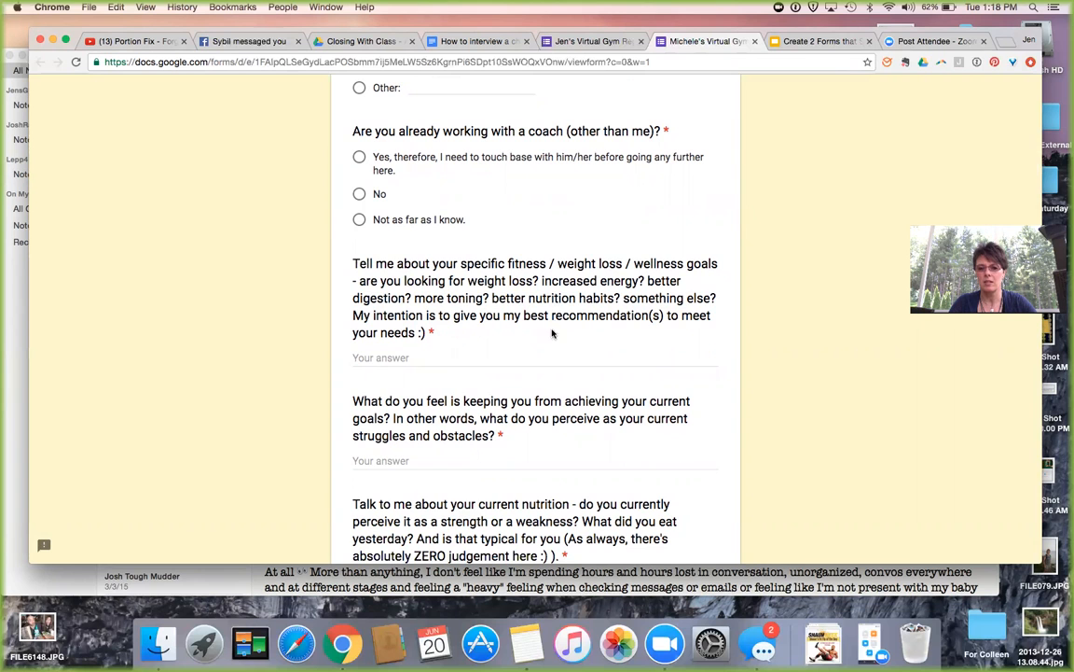
pyautogui.scroll(-3, 553, 333)
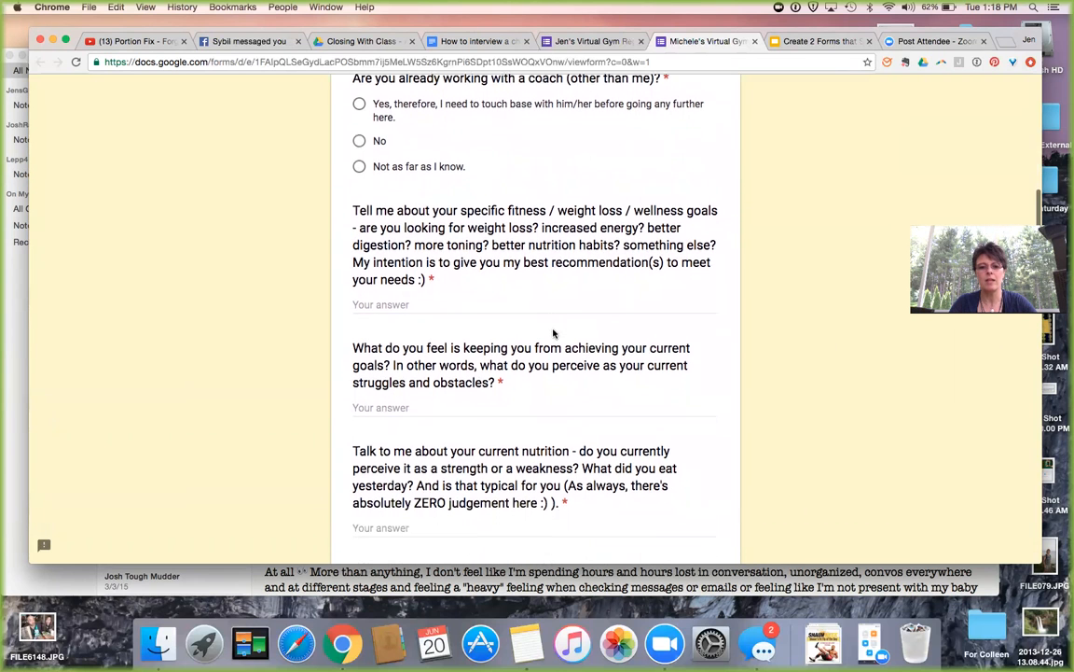
pyautogui.scroll(-1, 517, 331)
pyautogui.scroll(-2, 549, 312)
pyautogui.scroll(2, 548, 314)
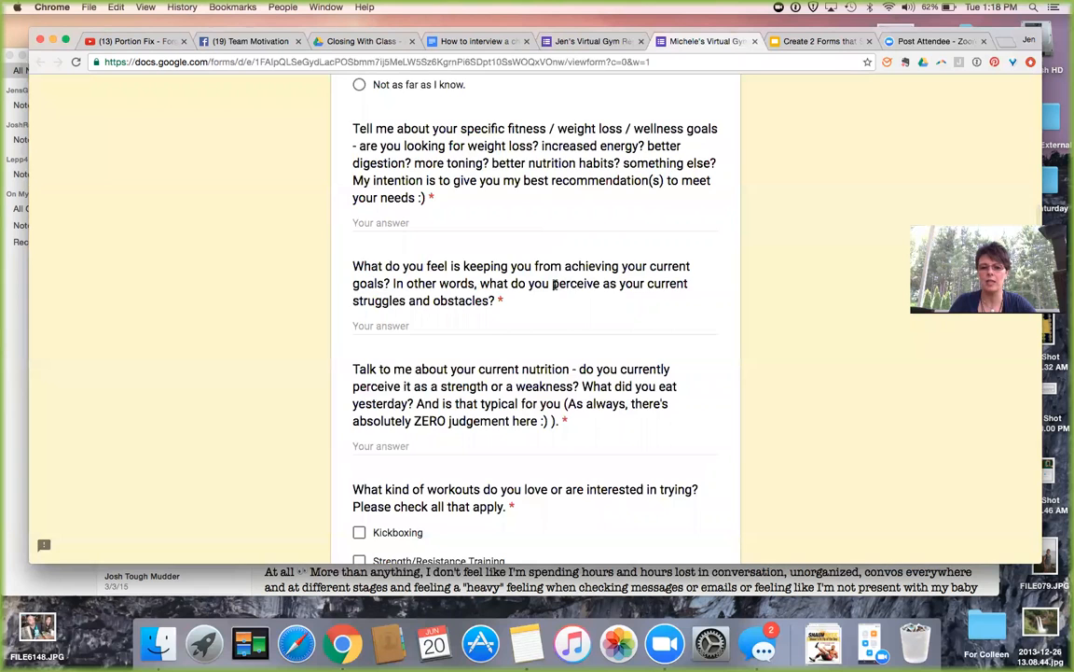
pyautogui.scroll(-1, 530, 364)
pyautogui.scroll(-2, 533, 366)
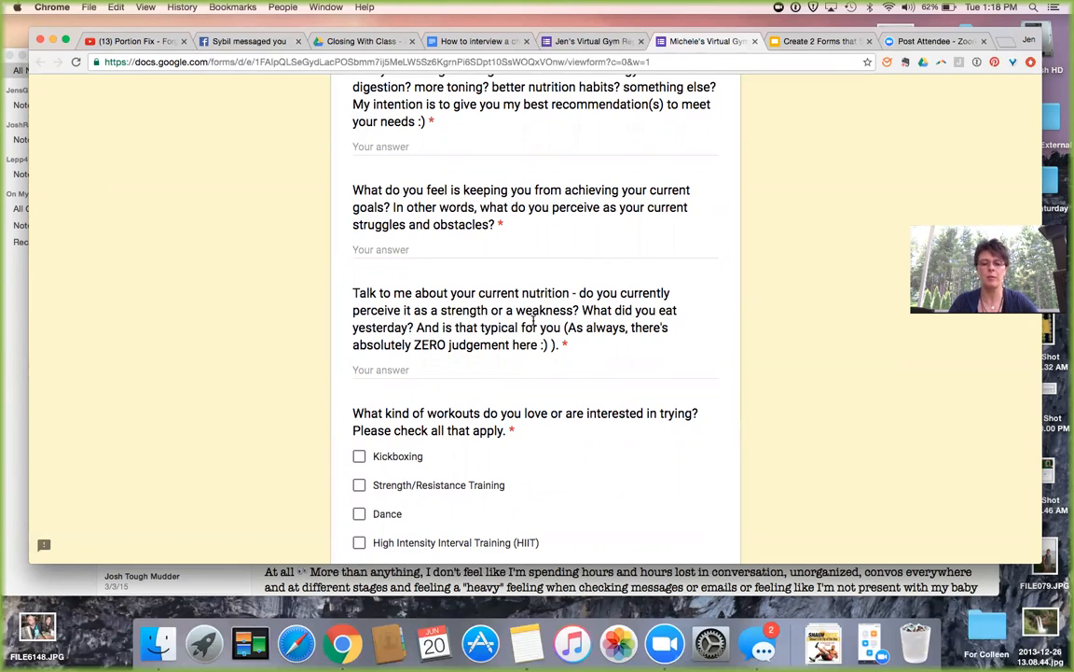
pyautogui.scroll(-5, 534, 320)
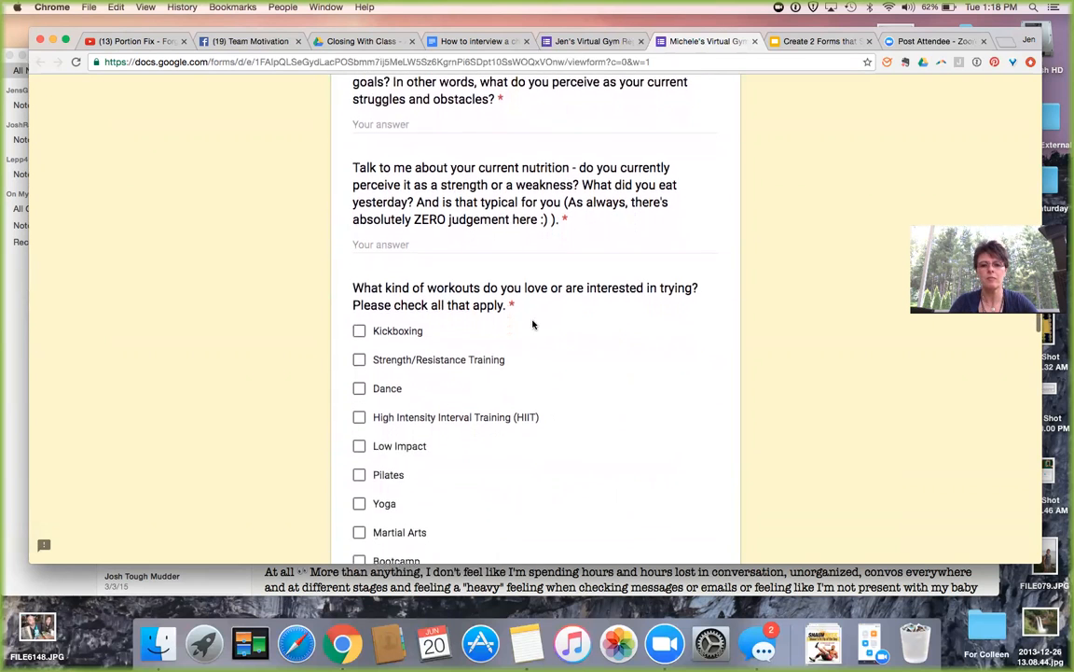
pyautogui.scroll(-3, 534, 324)
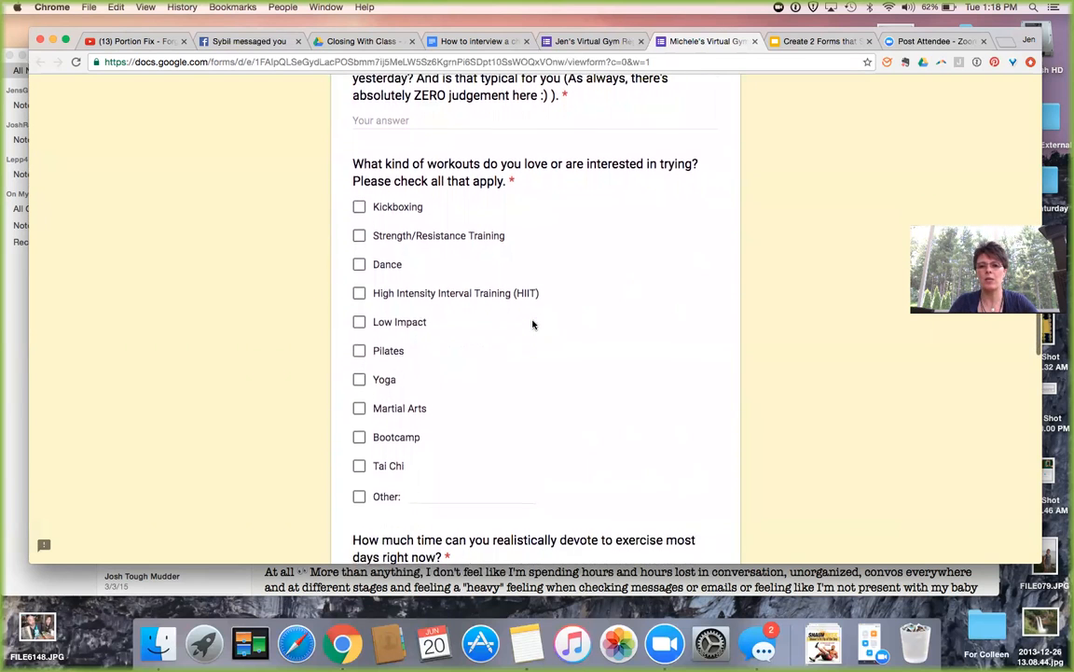
pyautogui.scroll(-1, 533, 325)
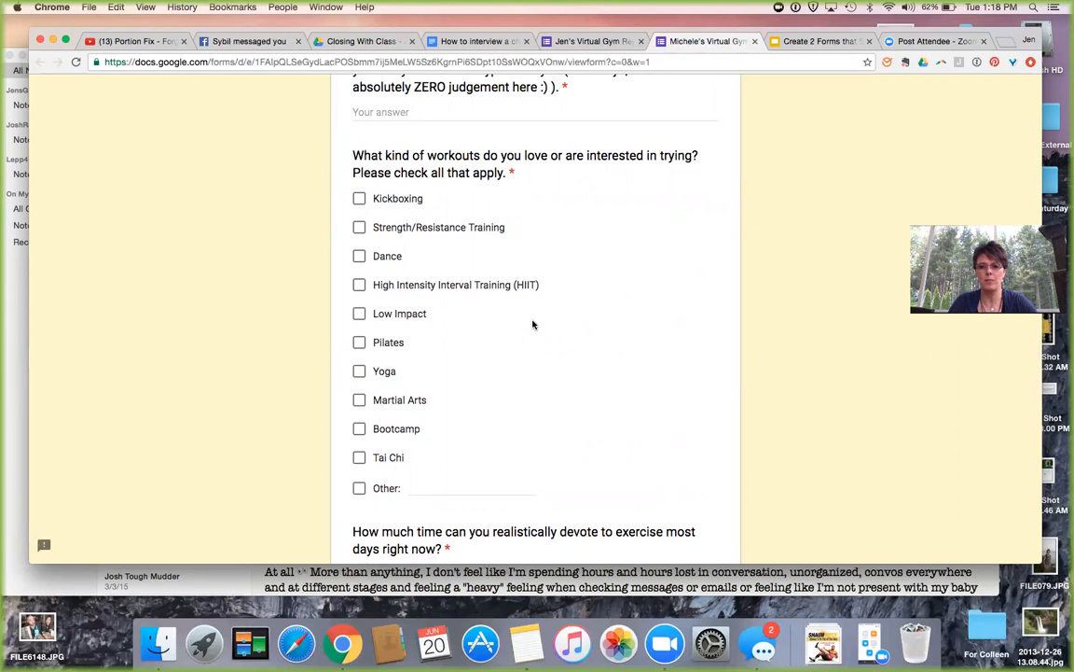
pyautogui.scroll(1, 533, 324)
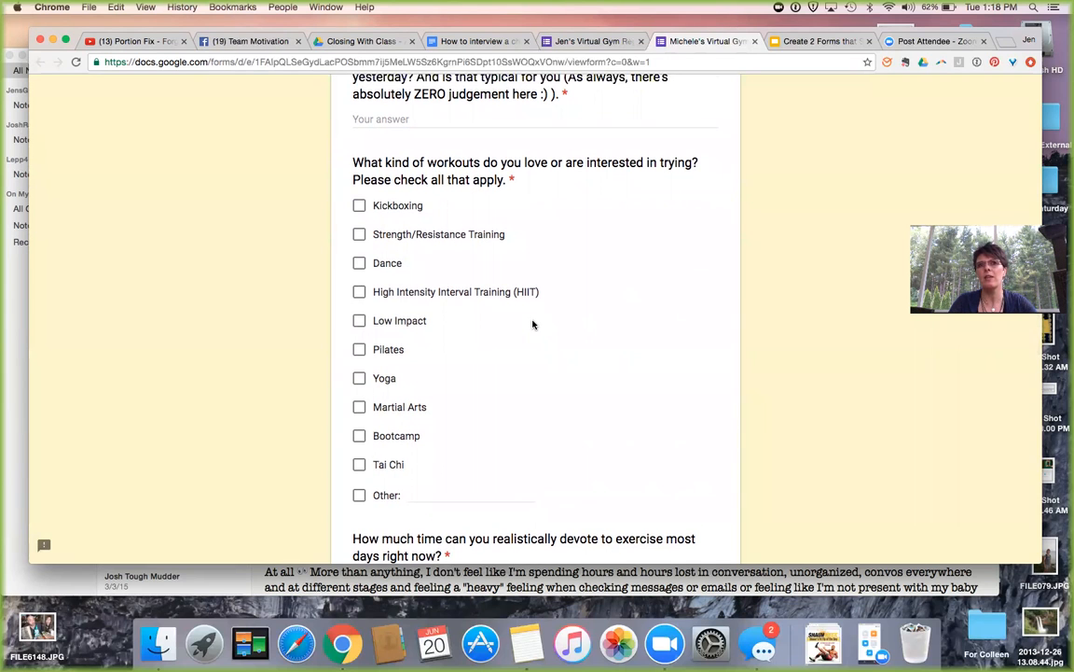
pyautogui.scroll(-1, 532, 324)
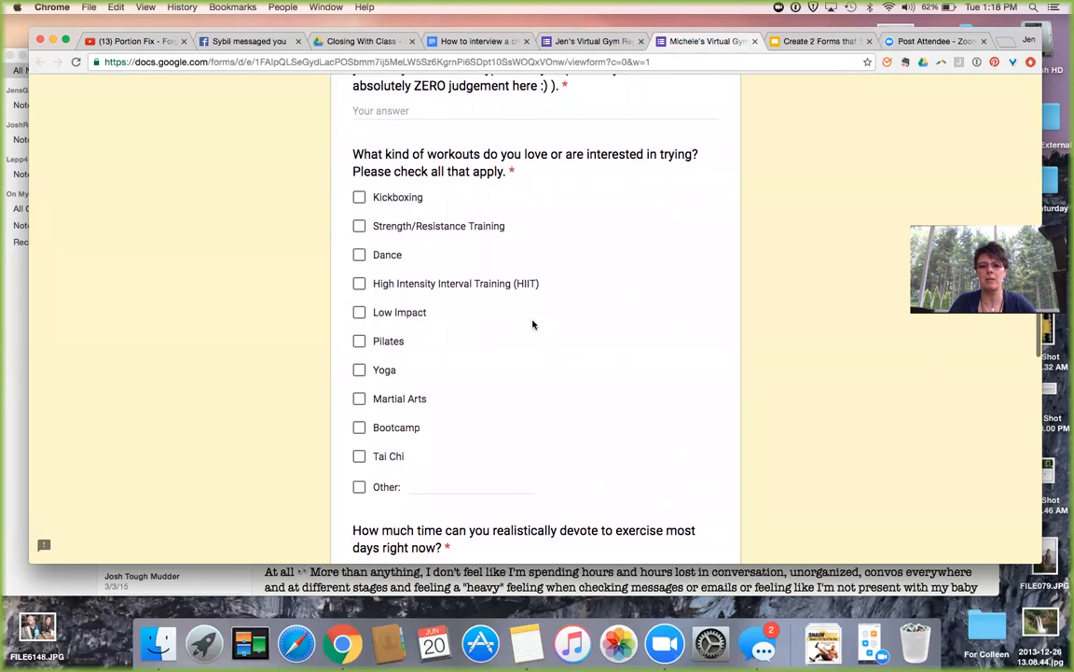
pyautogui.scroll(-5, 533, 325)
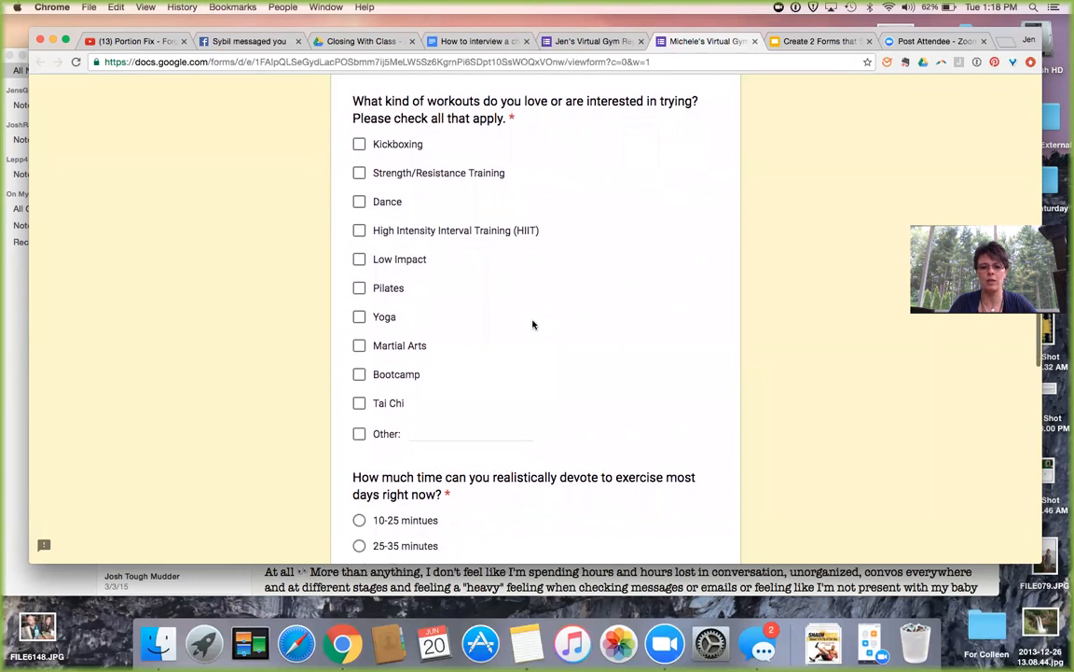
pyautogui.scroll(-2, 533, 320)
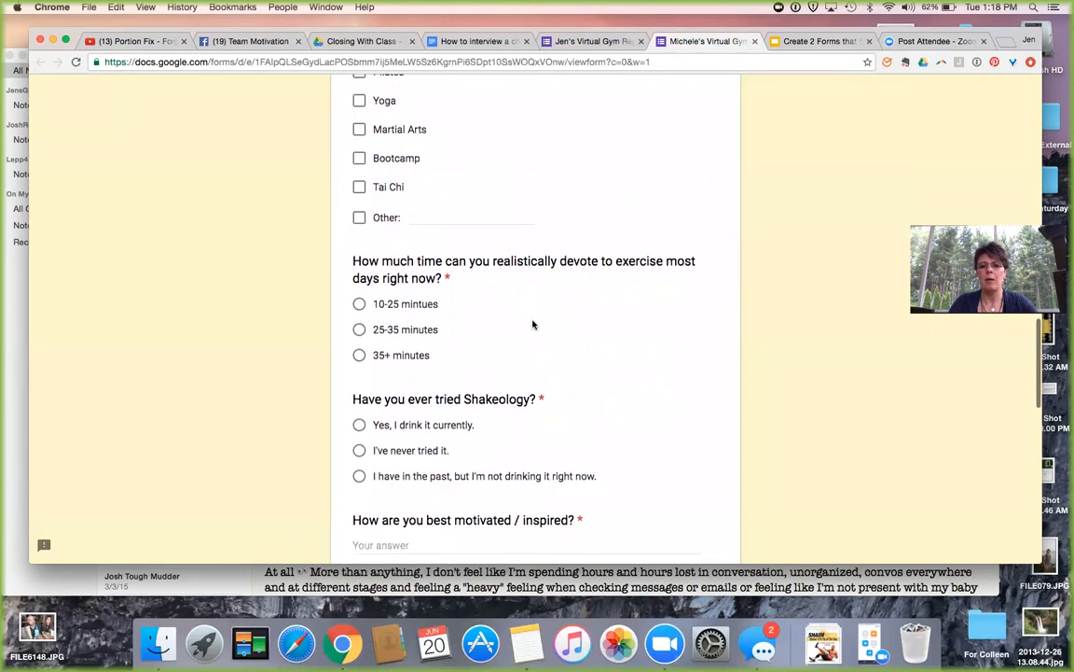
pyautogui.scroll(-5, 533, 324)
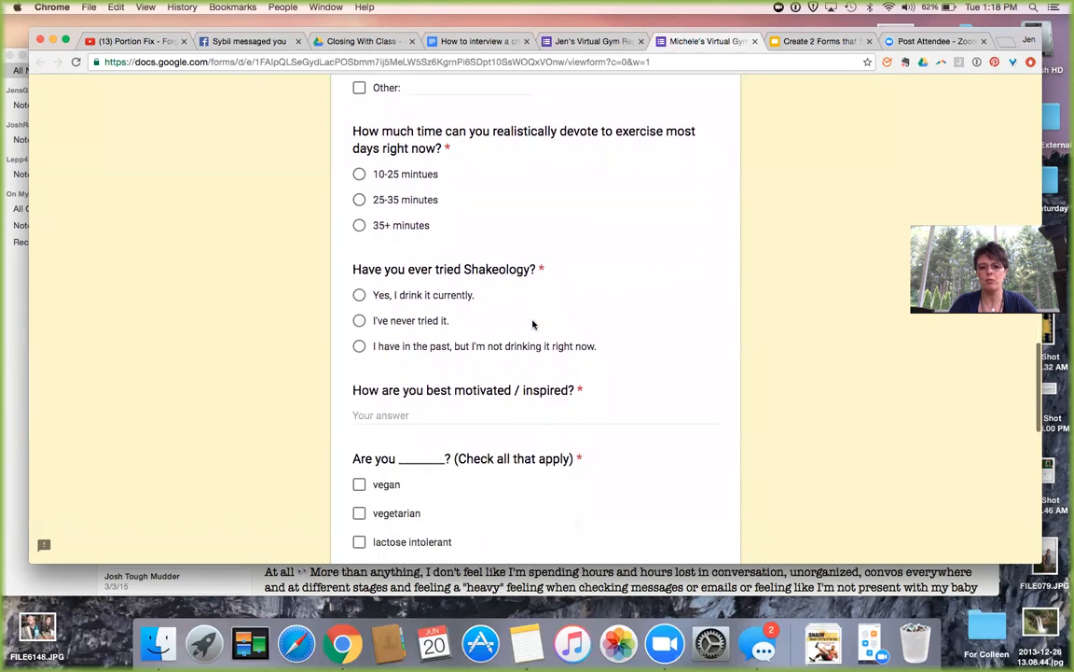
pyautogui.scroll(-1, 532, 324)
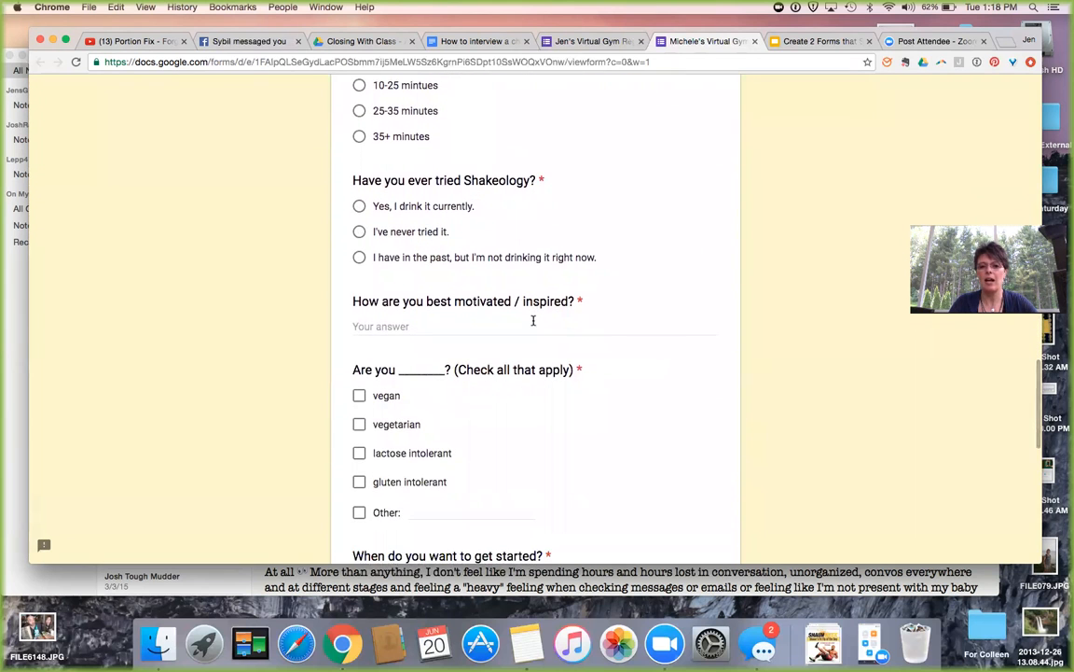
pyautogui.scroll(-1, 532, 324)
pyautogui.scroll(-3, 533, 323)
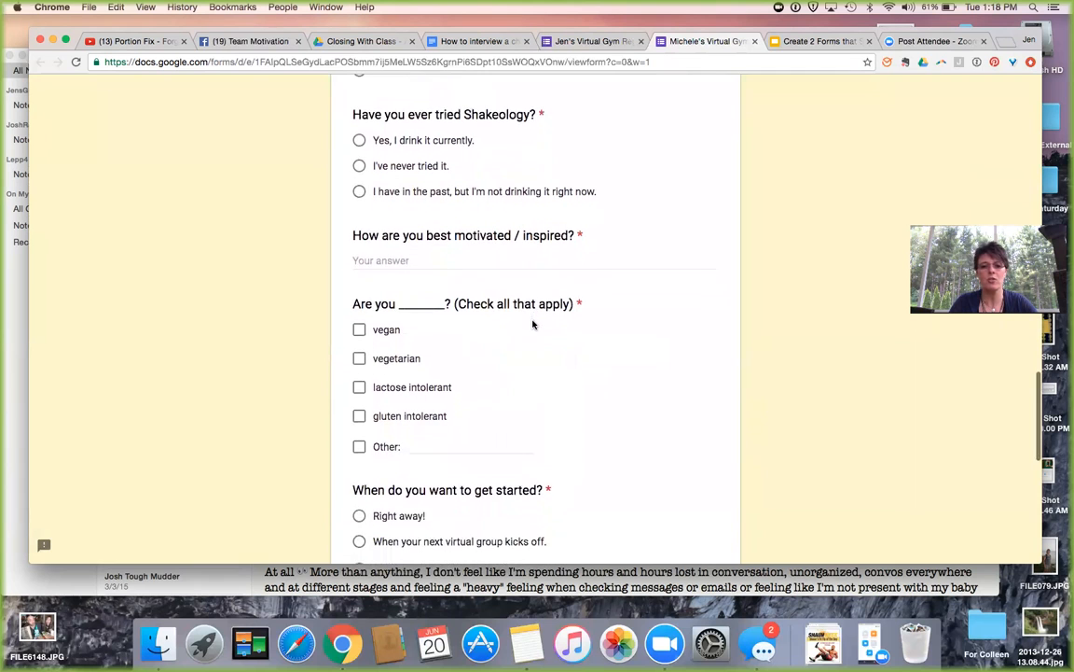
pyautogui.scroll(-2, 532, 323)
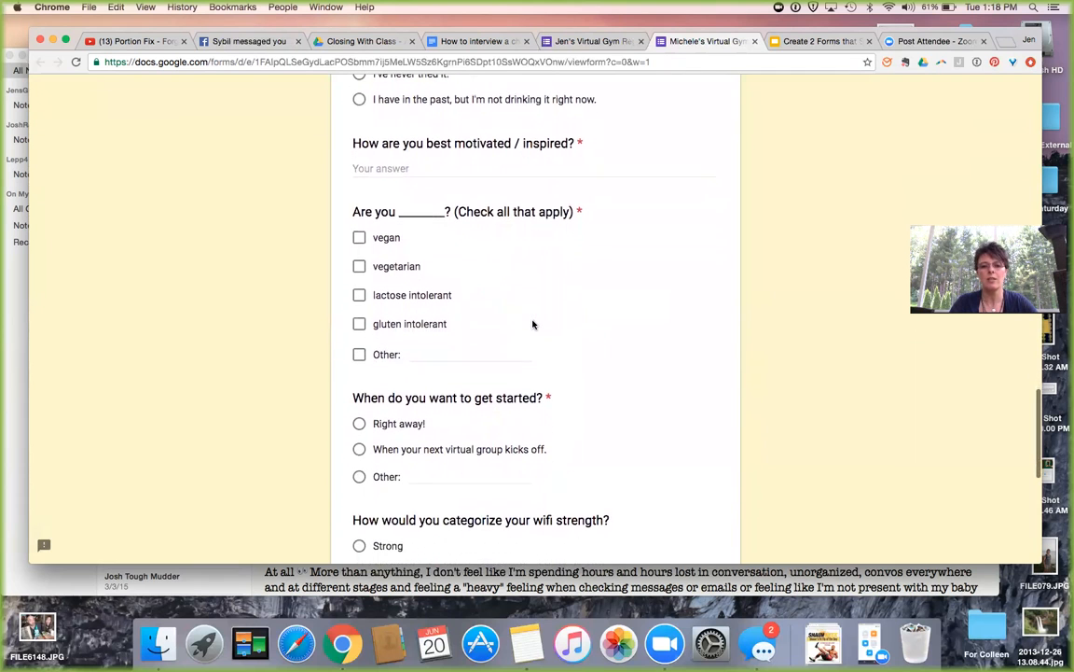
pyautogui.scroll(-1, 532, 324)
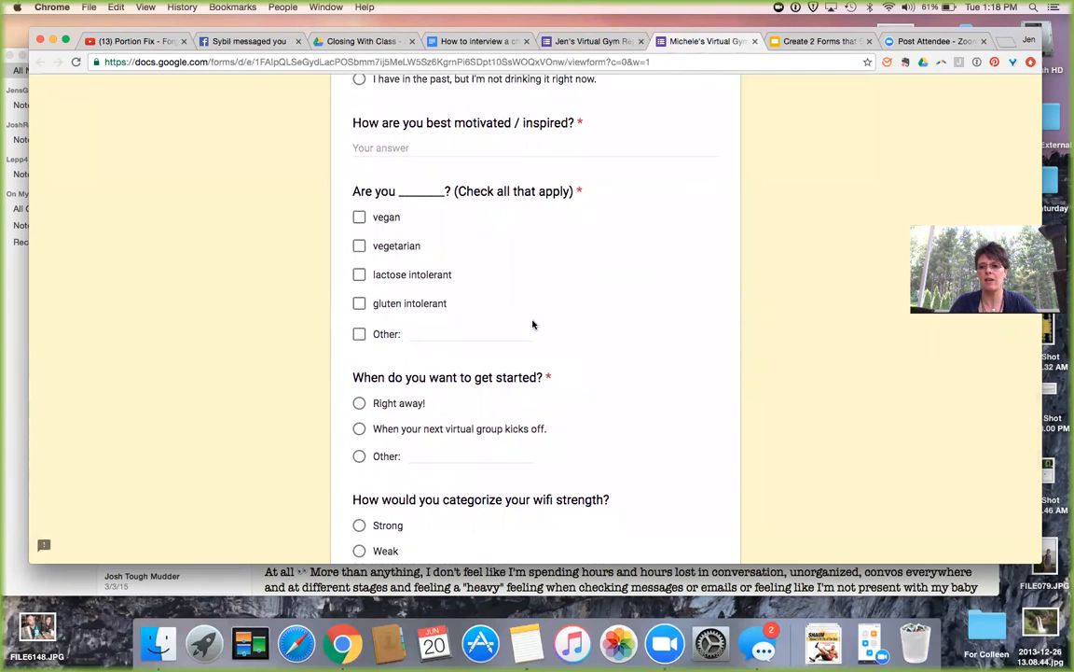
pyautogui.scroll(-1, 533, 323)
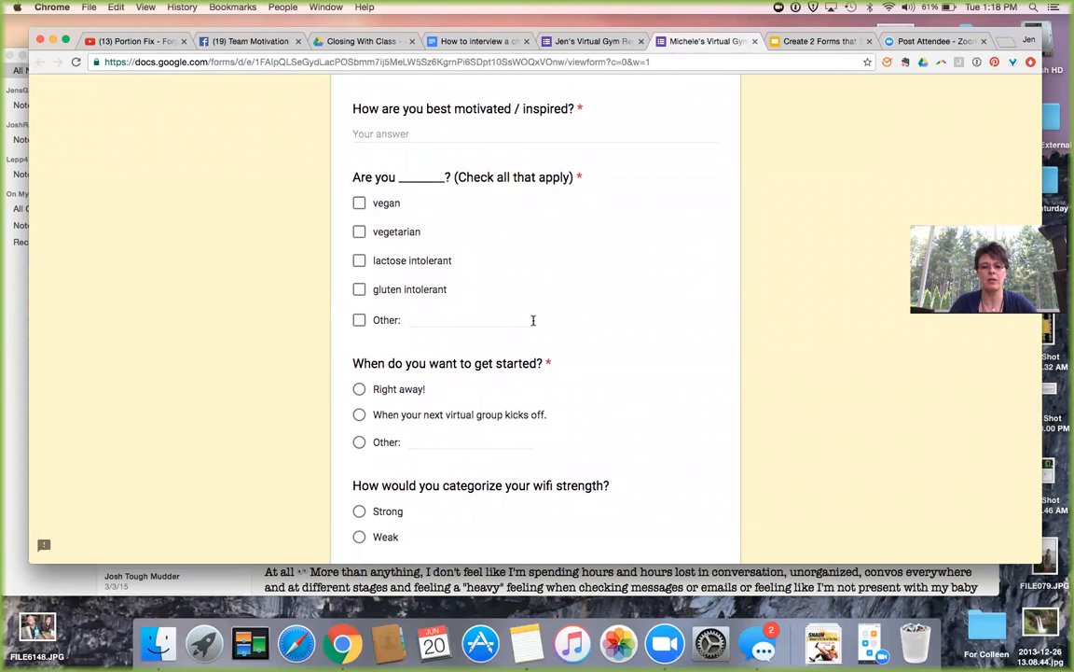
pyautogui.scroll(-5, 500, 298)
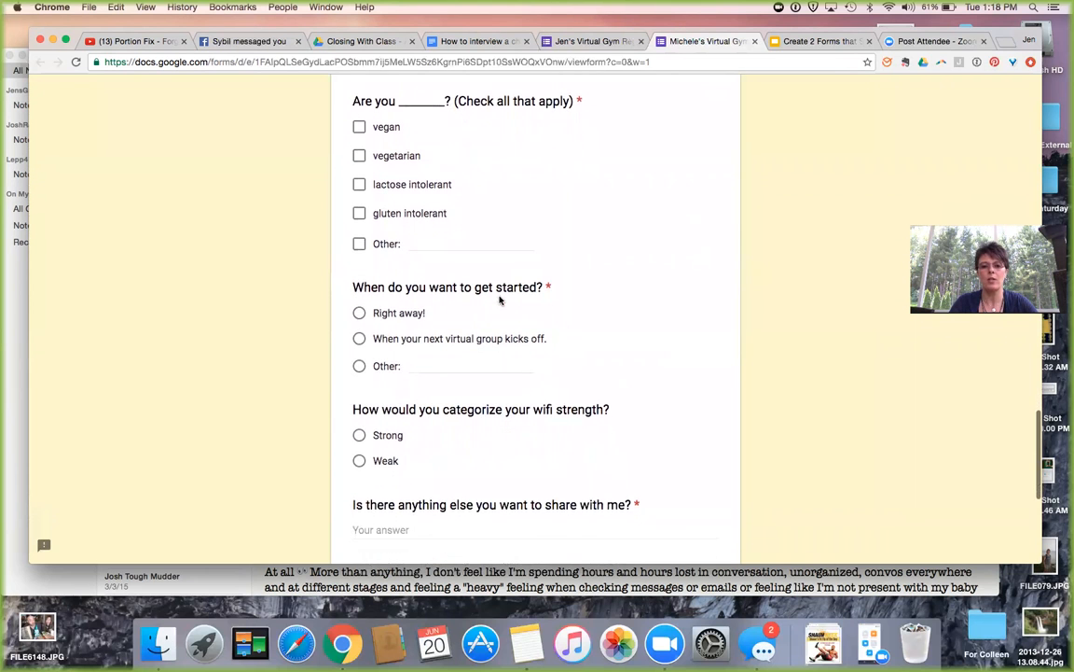
pyautogui.scroll(-5, 499, 299)
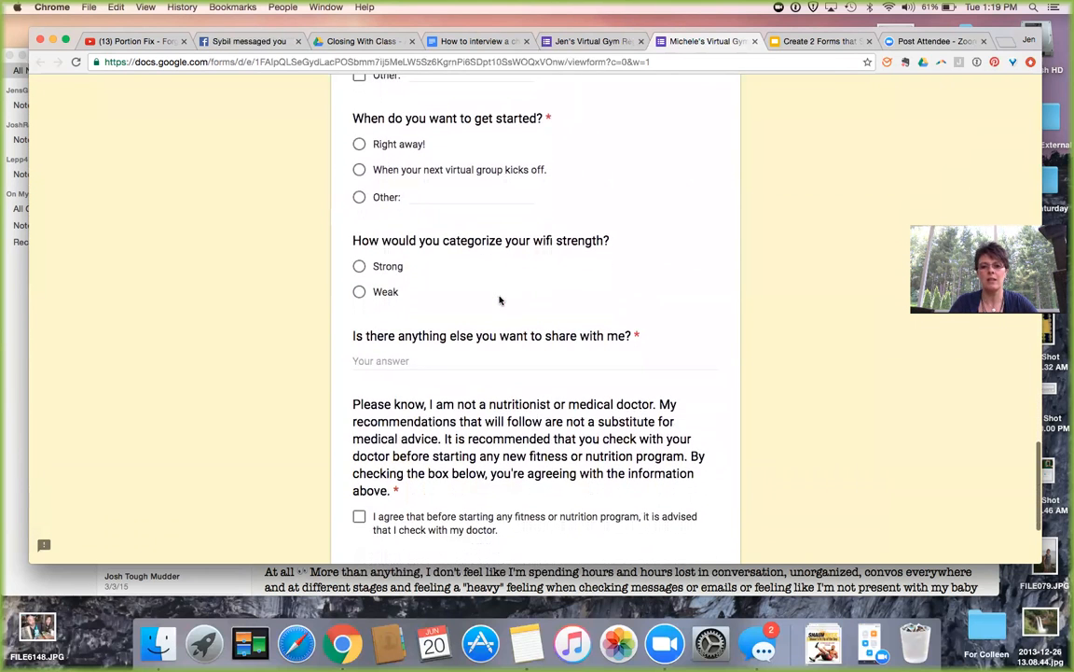
pyautogui.scroll(-3, 499, 273)
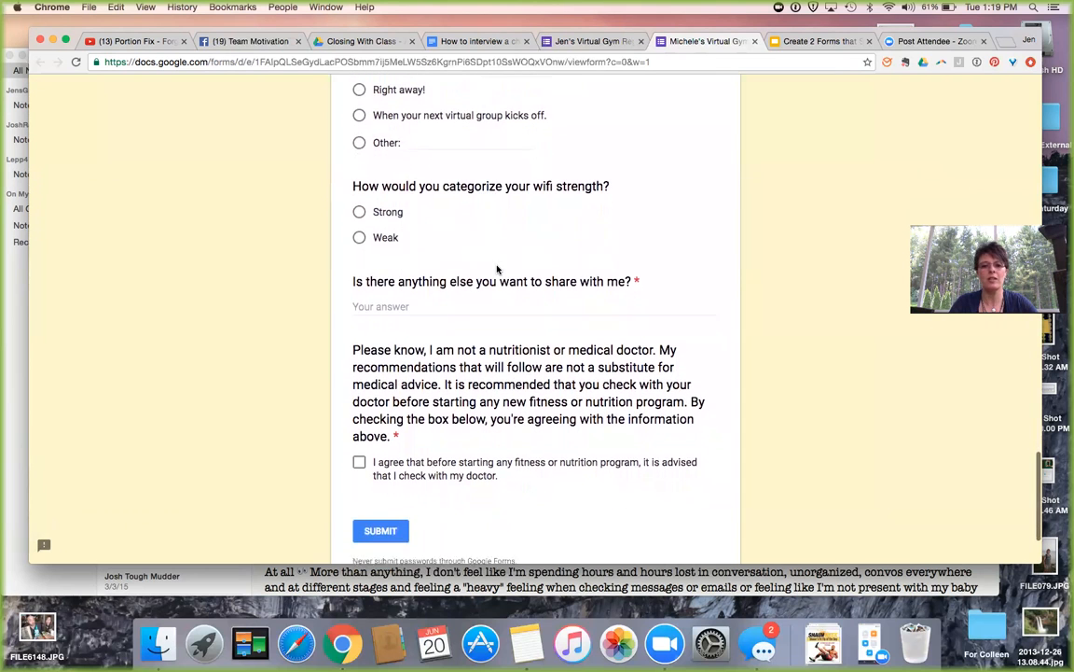
pyautogui.scroll(-2, 498, 267)
pyautogui.scroll(-3, 496, 267)
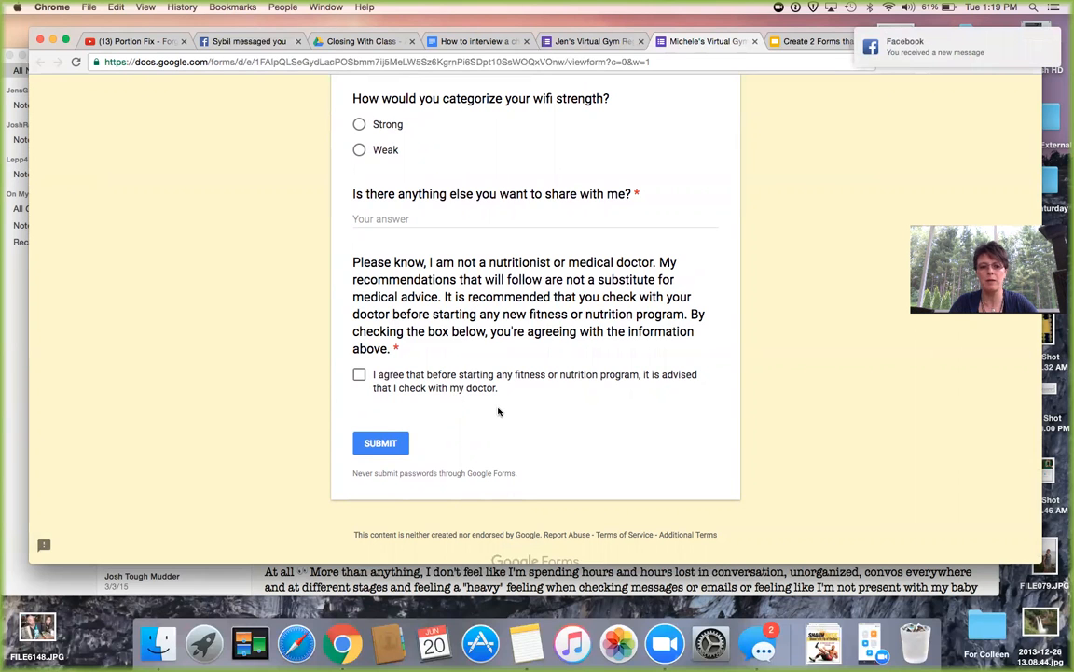
pyautogui.scroll(1, 455, 400)
pyautogui.scroll(2, 491, 360)
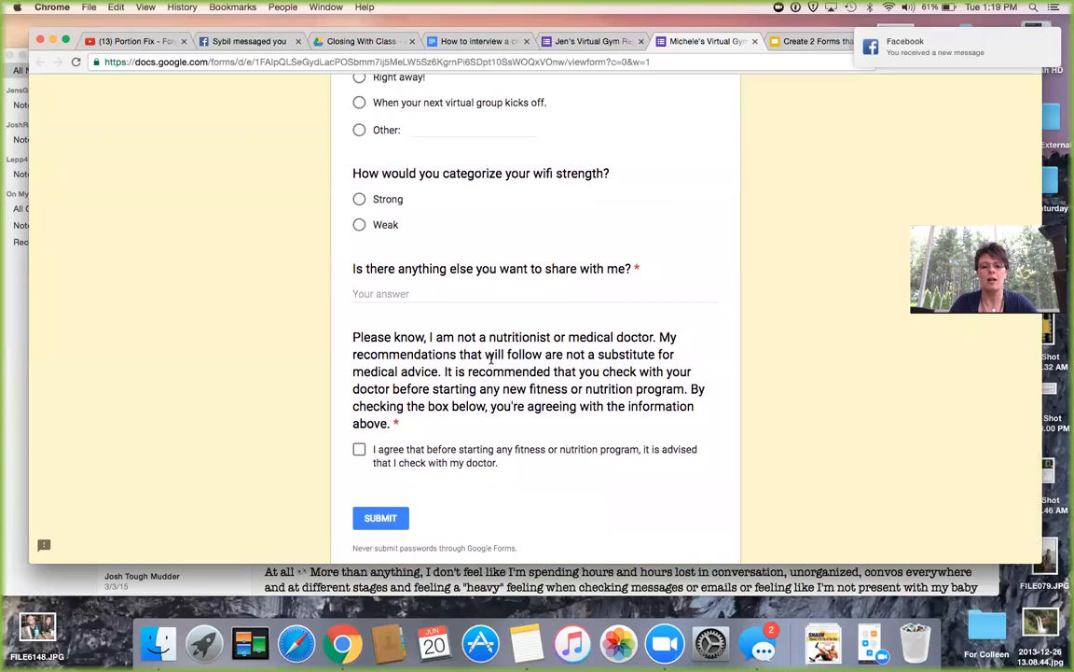
pyautogui.scroll(4, 492, 360)
pyautogui.scroll(1, 491, 361)
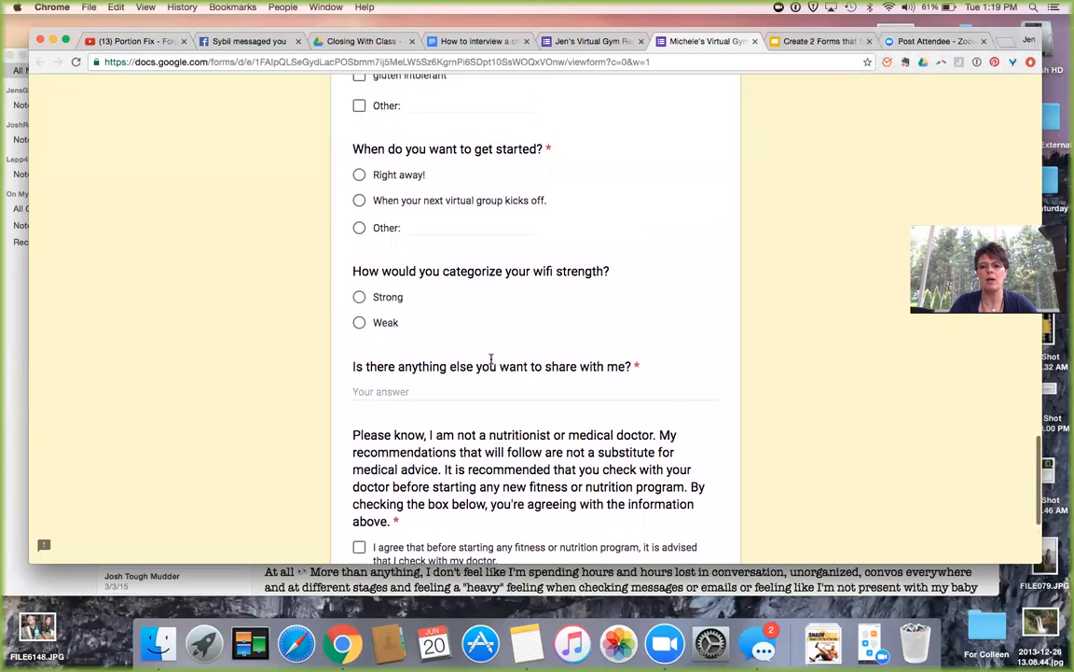
pyautogui.scroll(6, 491, 360)
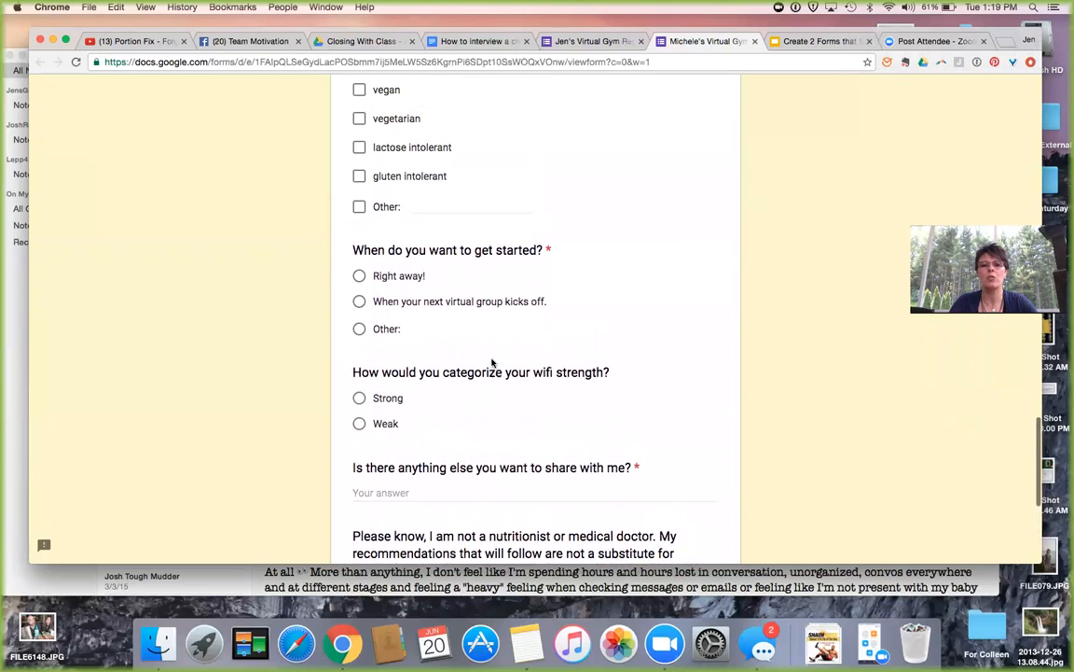
pyautogui.scroll(20, 491, 362)
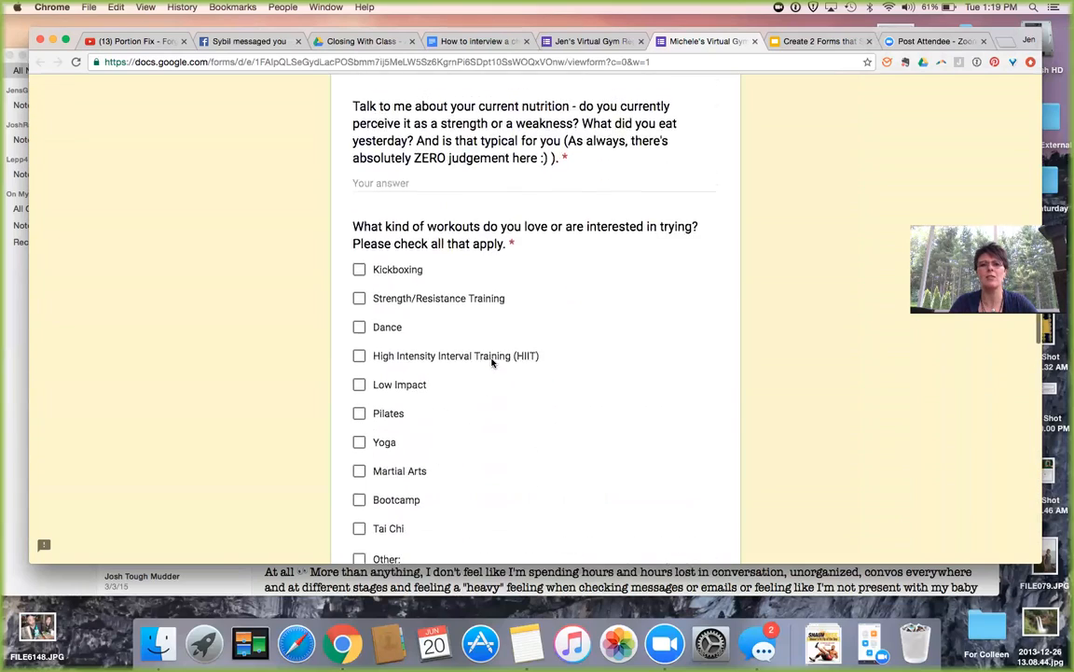
pyautogui.scroll(20, 491, 361)
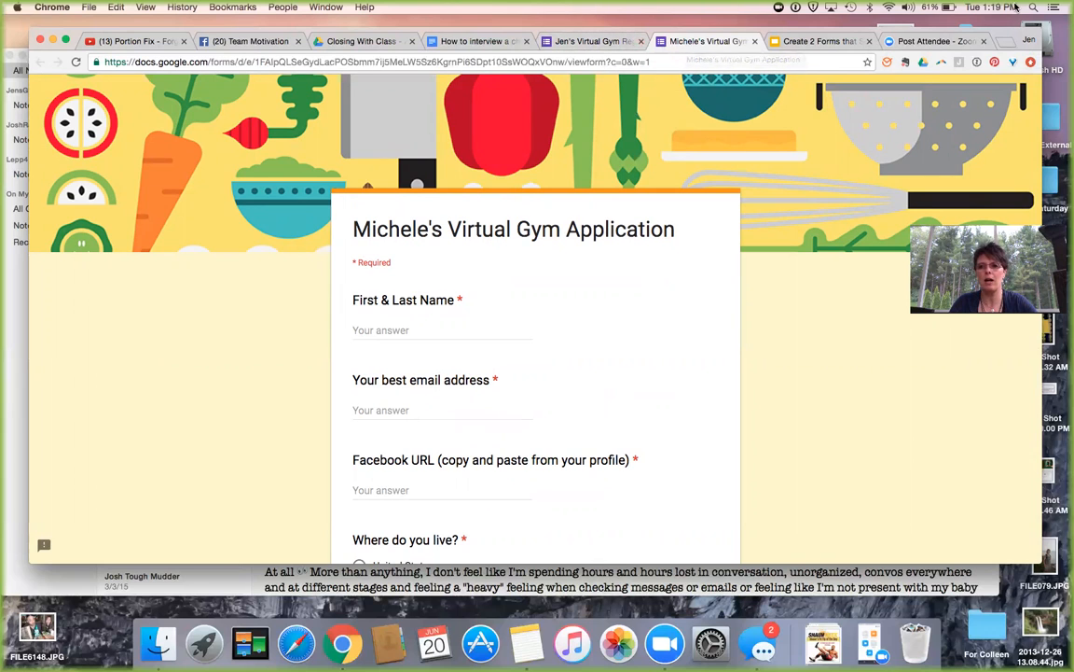
# Open Google Drive's My Drive in a new browser tab via the Google apps grid.
pyautogui.click(1003, 43)
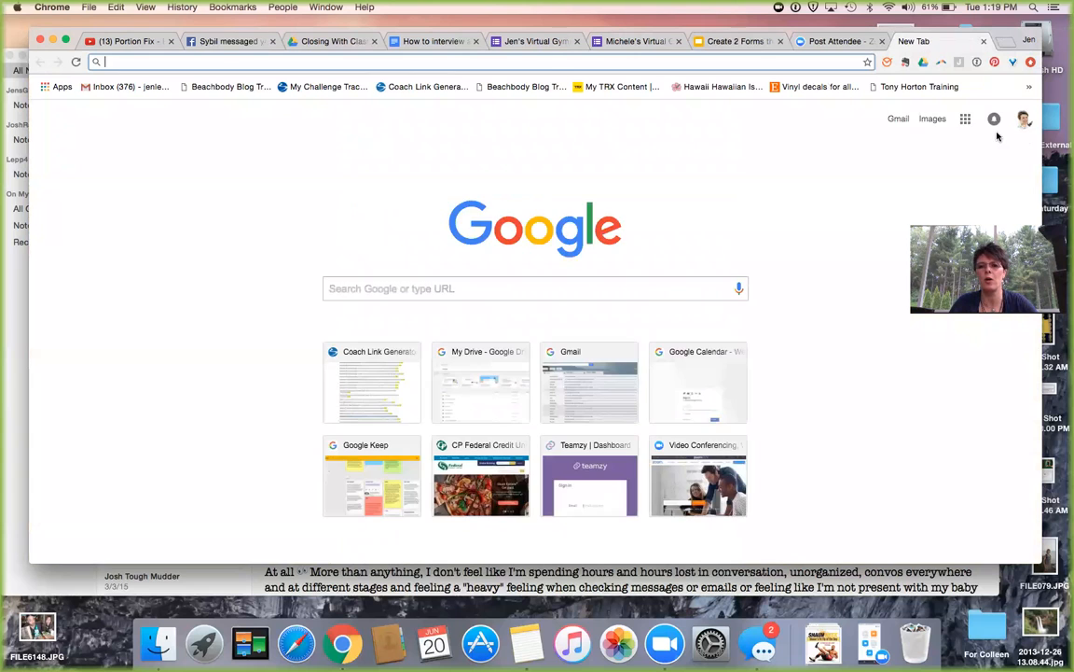
pyautogui.click(965, 118)
pyautogui.click(982, 177)
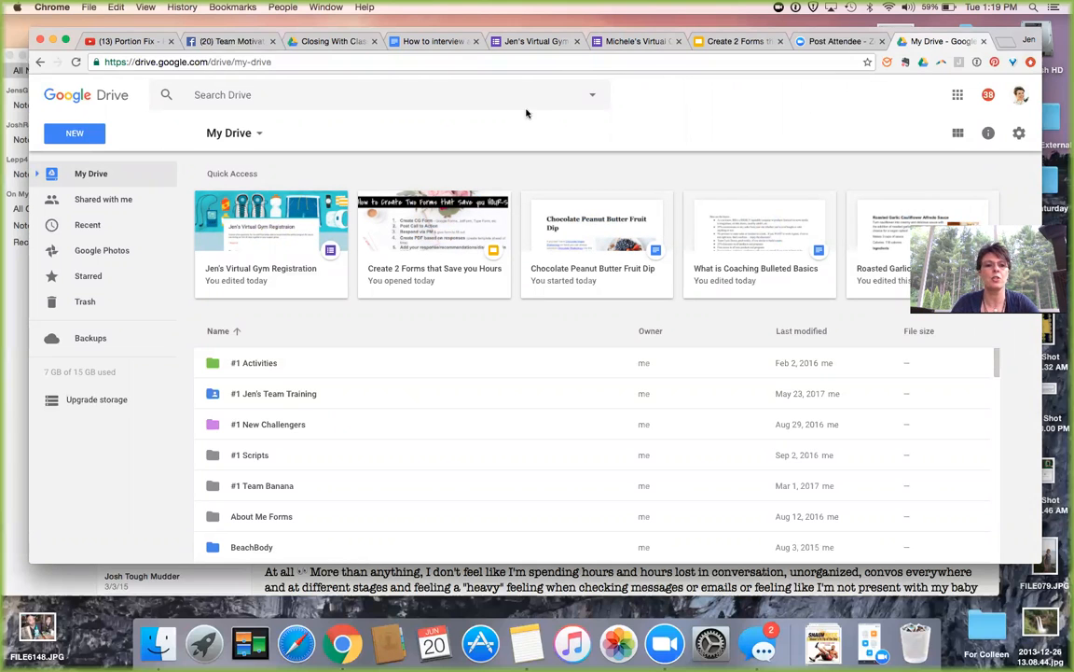
pyautogui.click(76, 135)
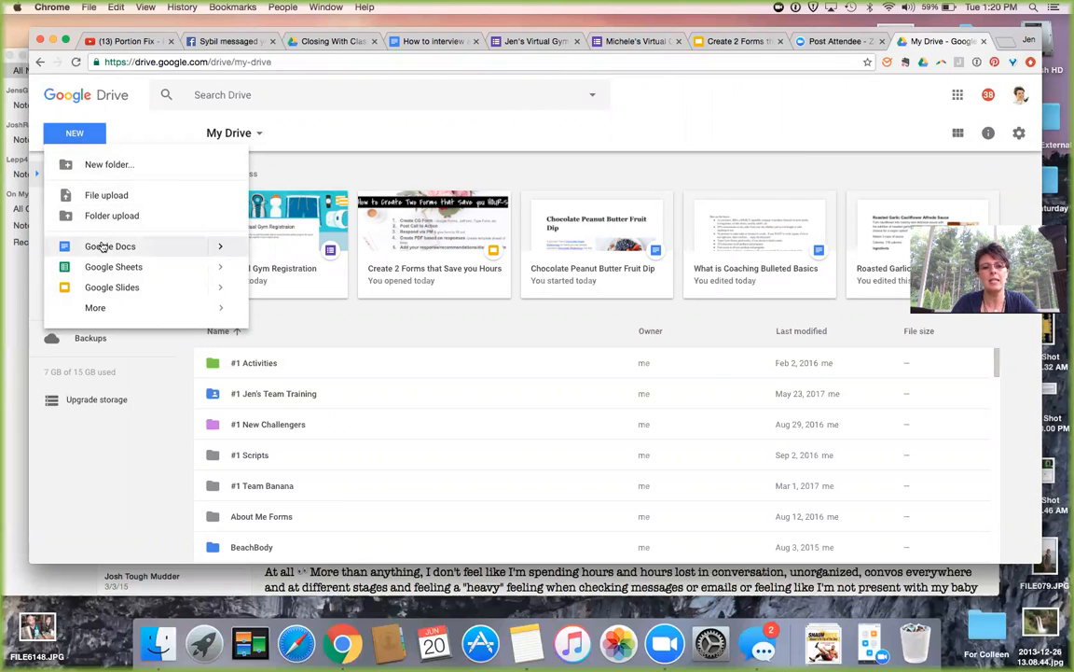
# Create a new blank Google Form from Drive's New > More menu.
pyautogui.moveTo(107, 311)
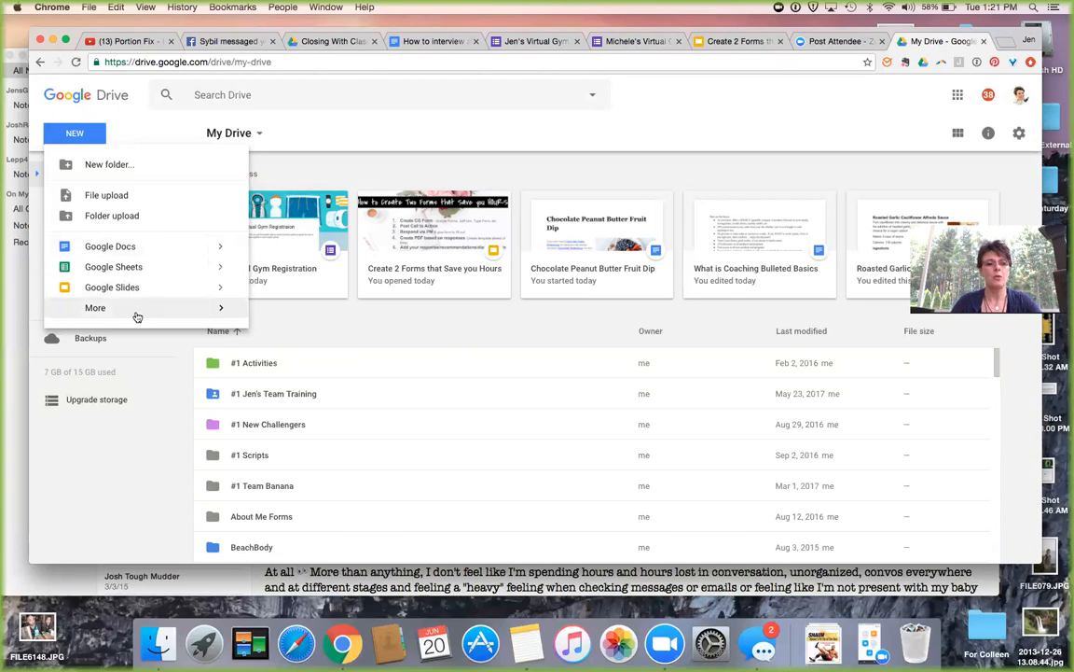
pyautogui.moveTo(160, 311)
pyautogui.click(316, 318)
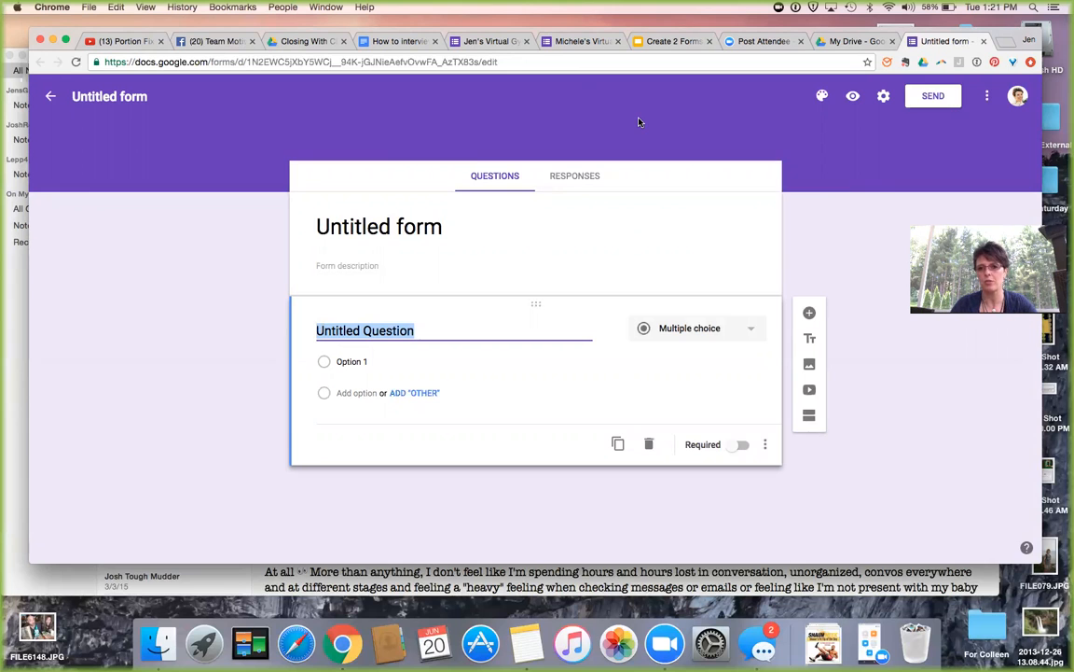
# Preview blue, pink and light blue themes, then set the form colour to teal.
pyautogui.click(824, 99)
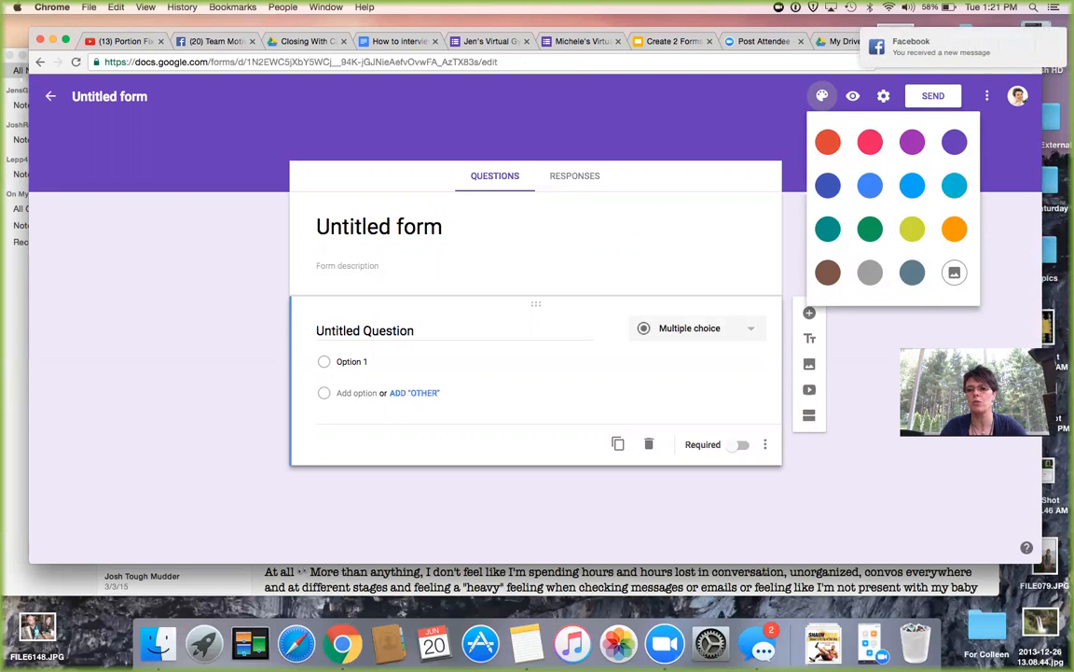
pyautogui.click(828, 185)
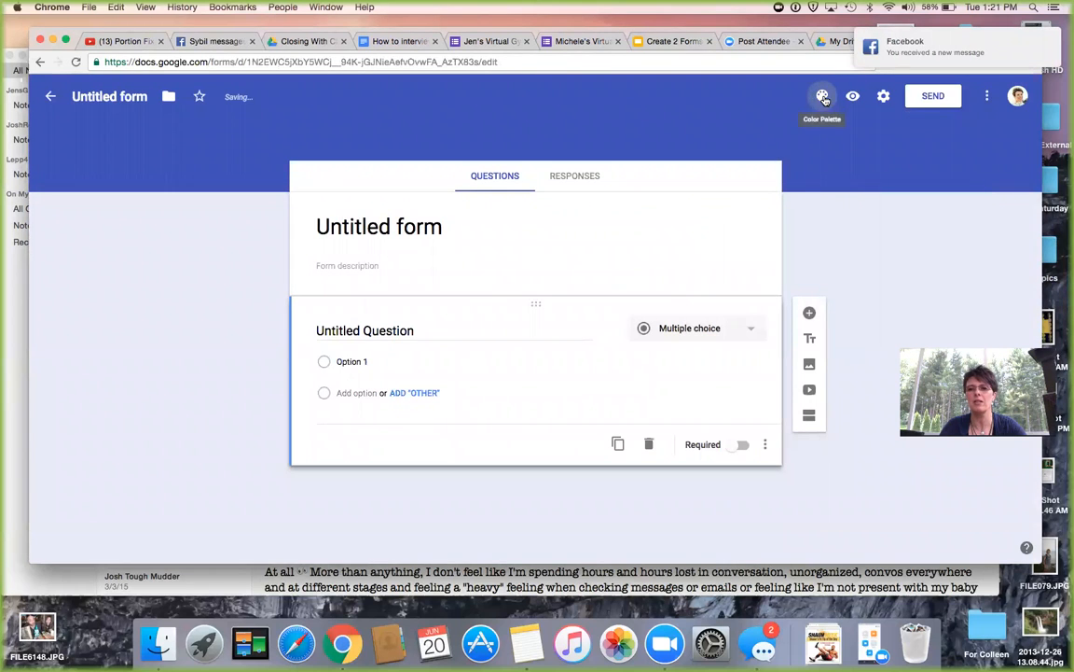
pyautogui.click(822, 96)
pyautogui.click(869, 141)
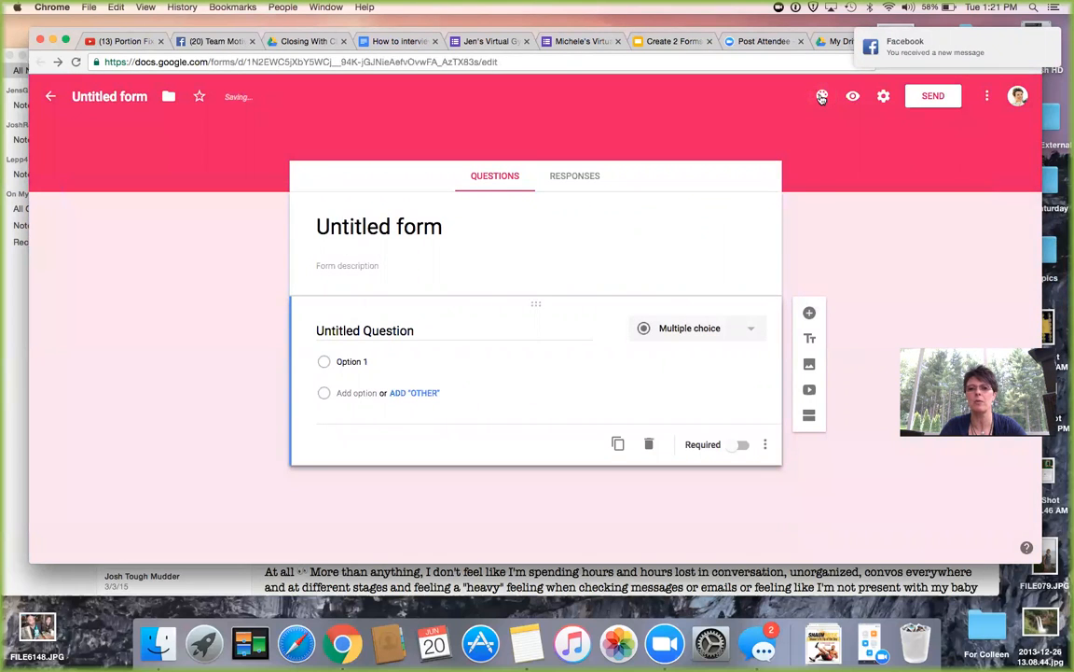
pyautogui.click(822, 96)
pyautogui.click(948, 185)
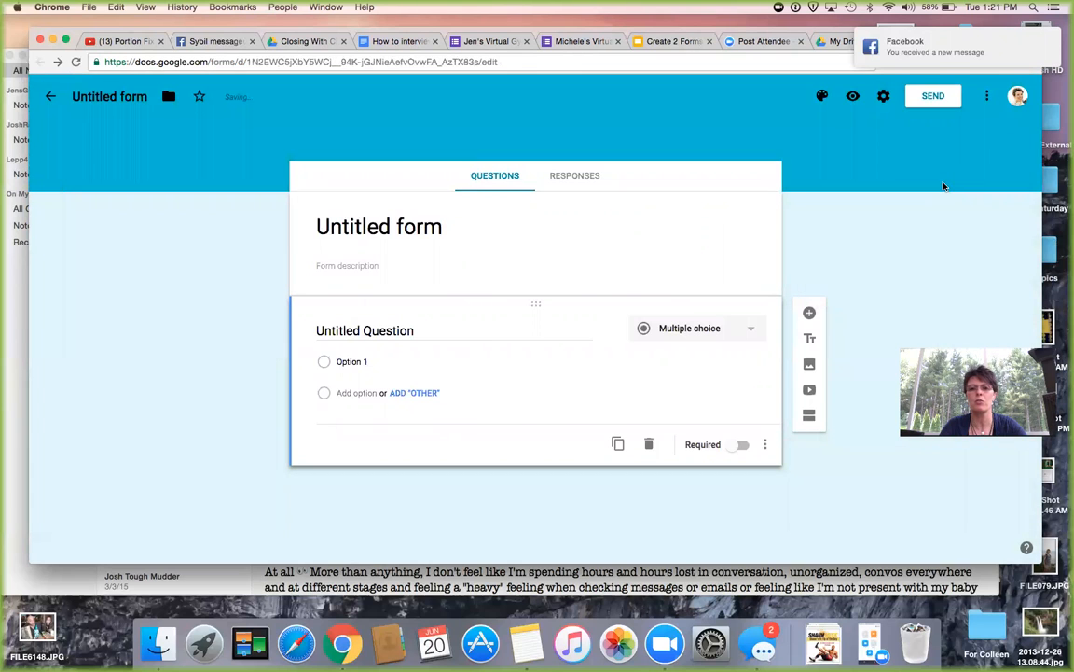
pyautogui.click(821, 96)
pyautogui.click(828, 228)
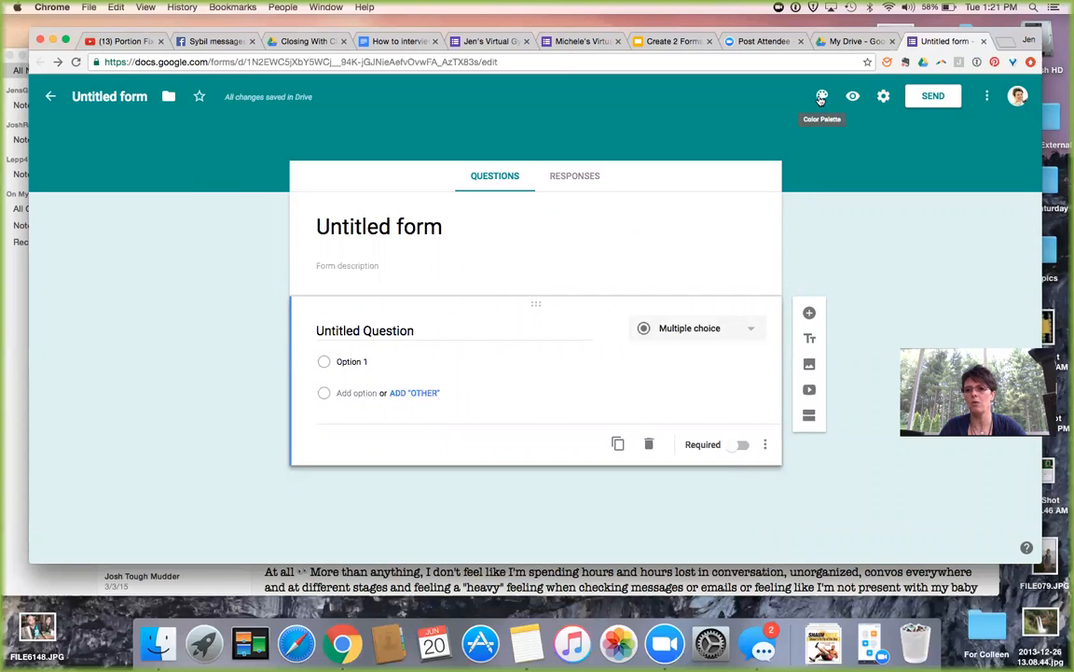
pyautogui.click(822, 97)
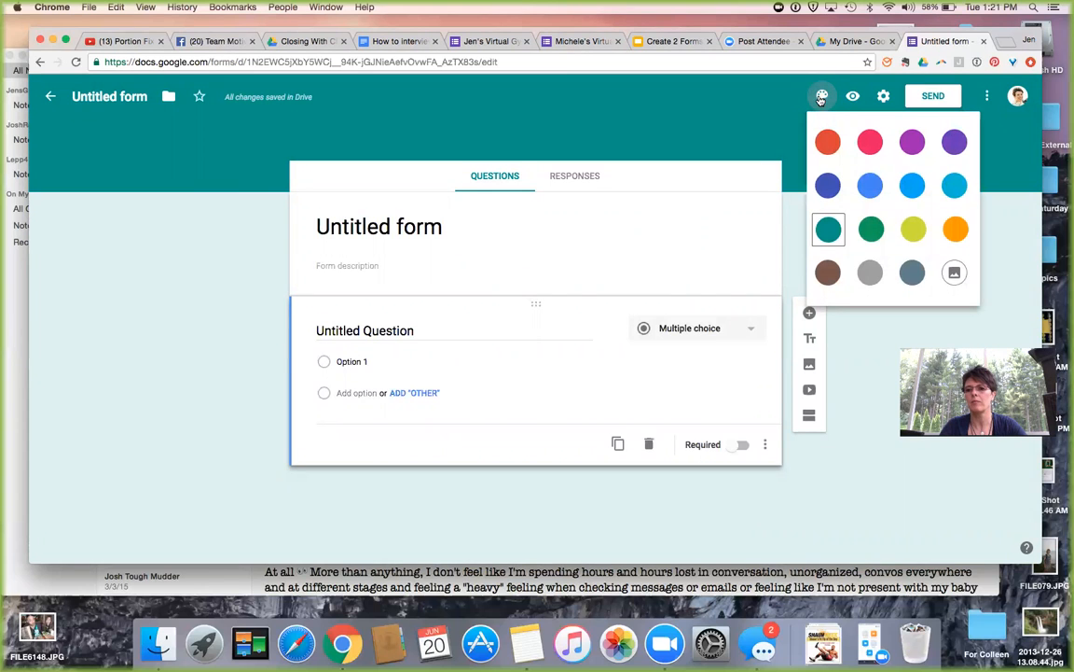
# Browse the header image themes in the Food and dining and Night out categories.
pyautogui.click(955, 273)
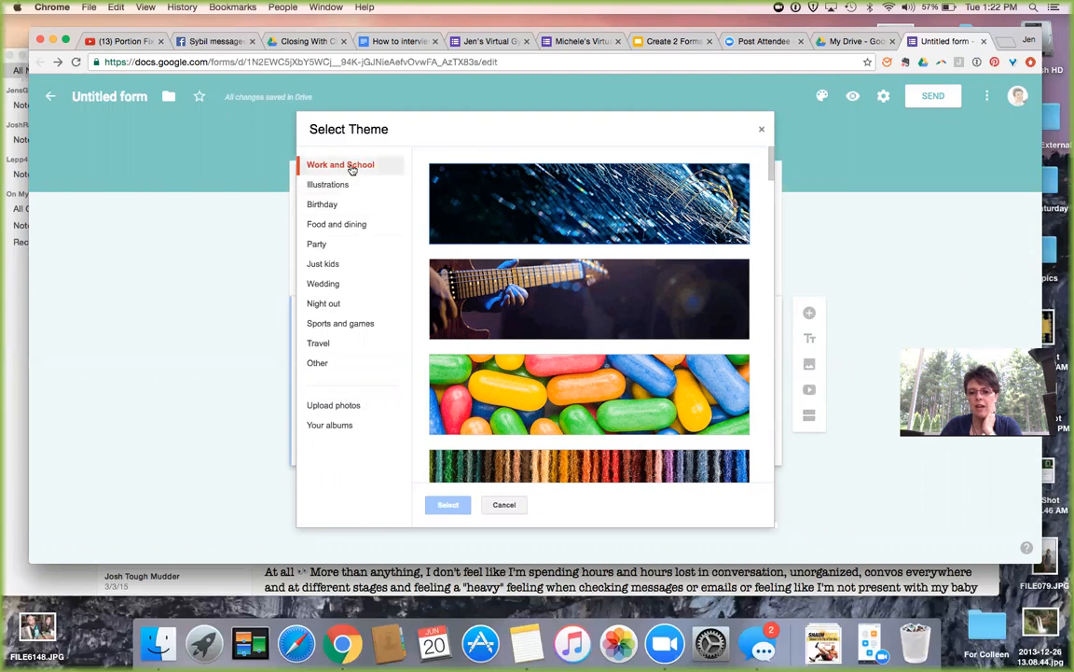
pyautogui.scroll(-3, 583, 321)
pyautogui.scroll(-5, 583, 321)
pyautogui.scroll(-5, 583, 321)
pyautogui.scroll(-6, 583, 321)
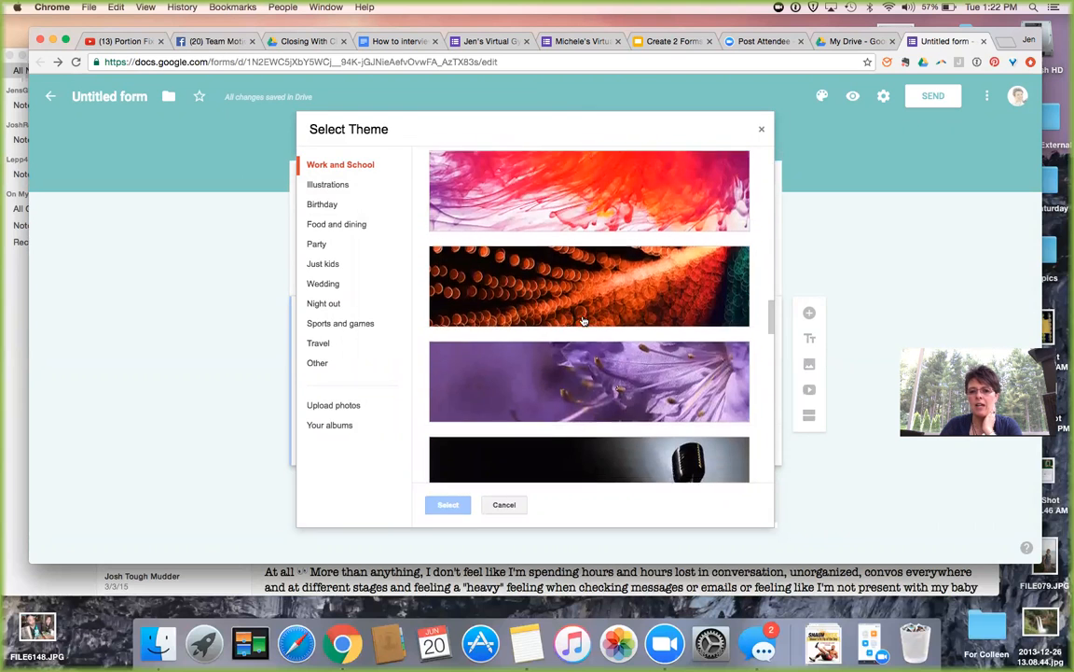
pyautogui.scroll(-6, 583, 321)
pyautogui.scroll(-6, 583, 321)
pyautogui.scroll(-6, 583, 321)
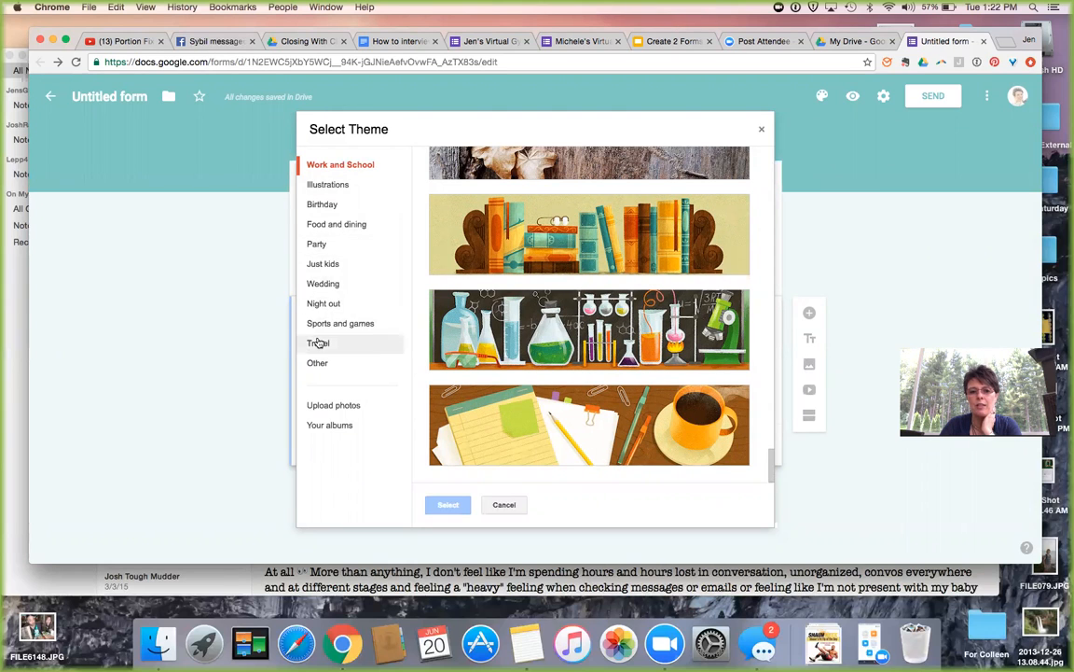
pyautogui.click(338, 227)
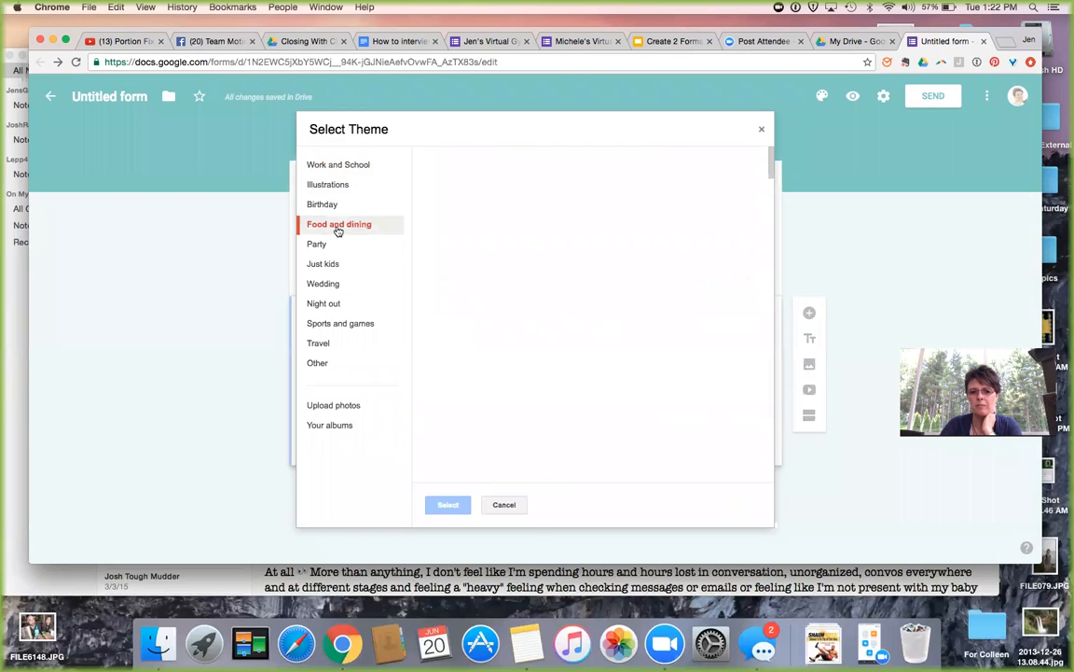
pyautogui.scroll(-2, 521, 331)
pyautogui.scroll(-5, 522, 330)
pyautogui.scroll(-10, 521, 327)
pyautogui.scroll(-10, 522, 328)
pyautogui.scroll(-13, 522, 328)
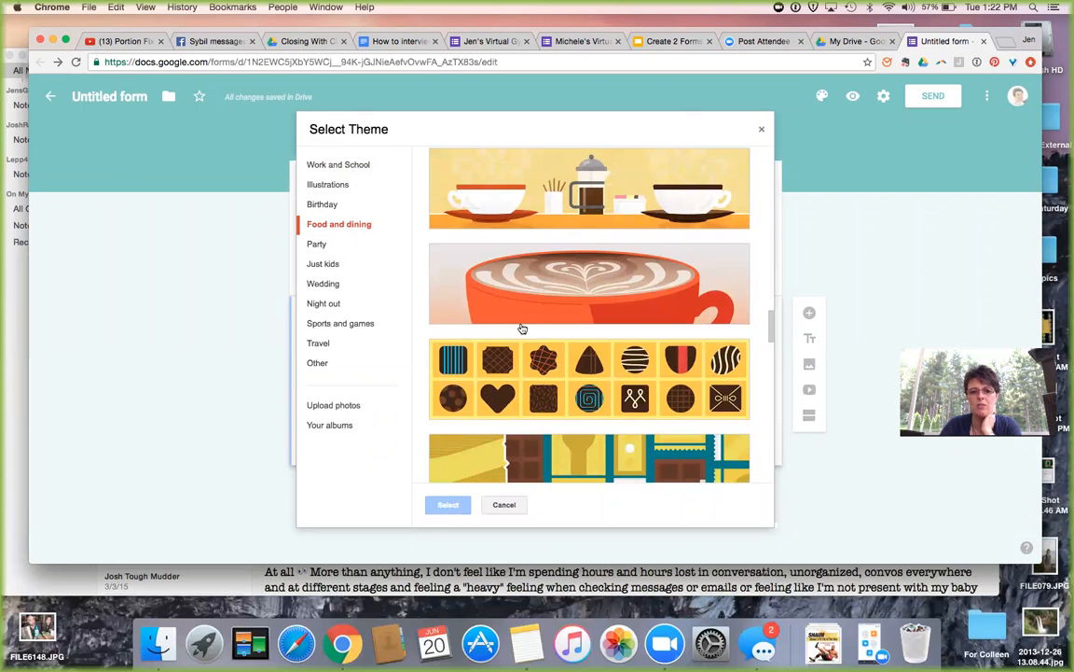
pyautogui.click(341, 304)
pyautogui.scroll(-10, 604, 319)
pyautogui.scroll(-6, 604, 319)
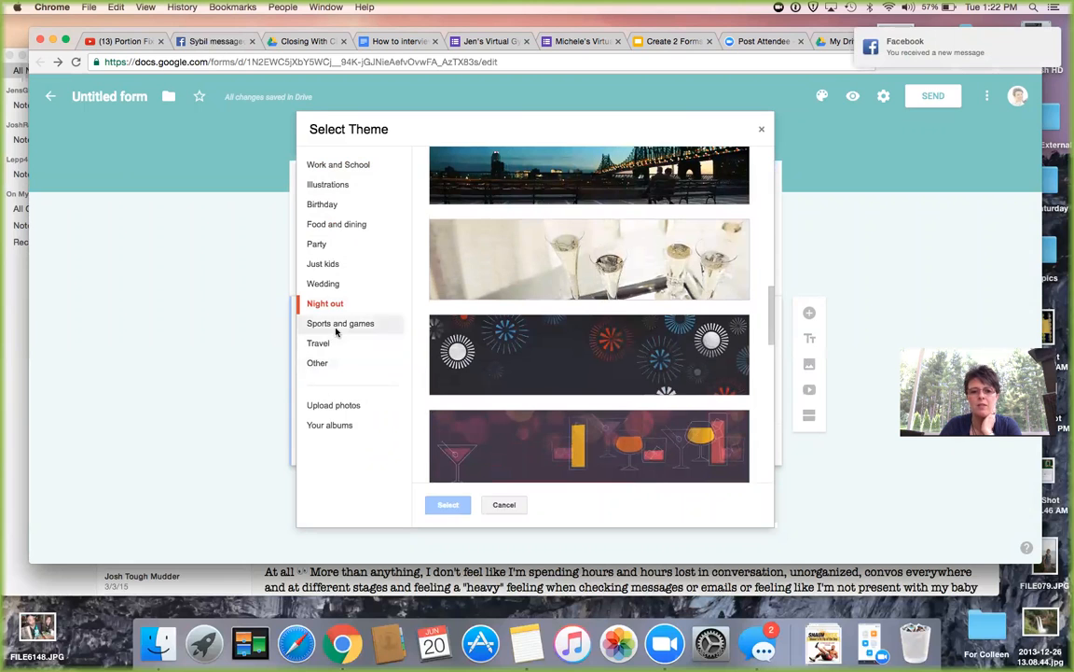
# Check your own albums, then choose the rocky river photo from Travel as header.
pyautogui.click(315, 427)
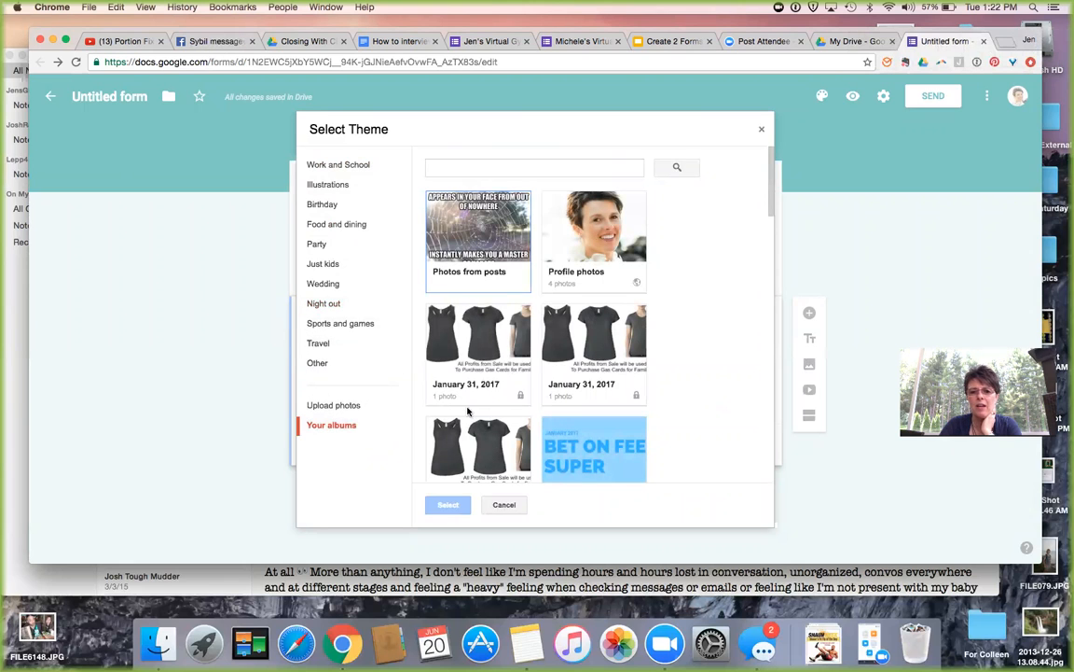
pyautogui.scroll(-10, 468, 411)
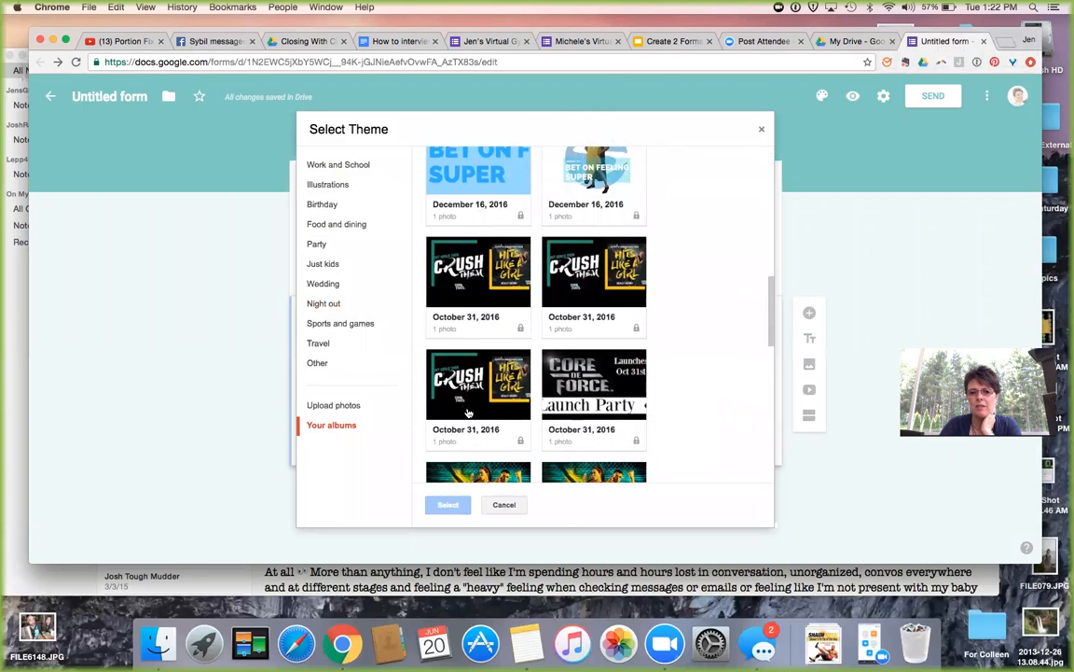
pyautogui.scroll(-8, 468, 411)
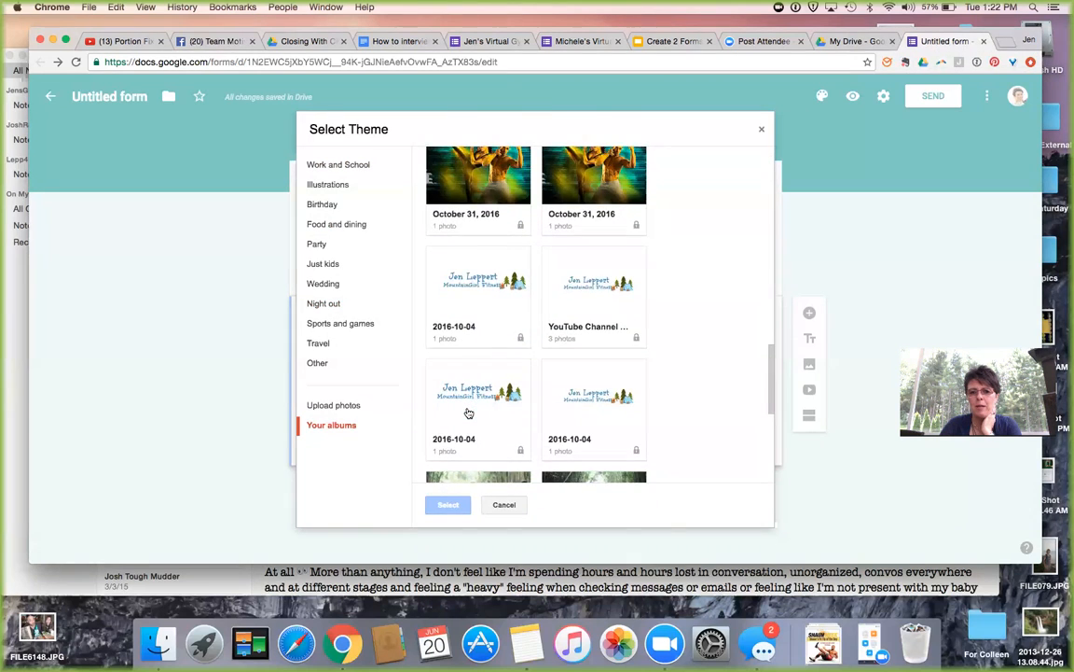
pyautogui.scroll(-5, 468, 411)
pyautogui.scroll(4, 469, 412)
pyautogui.scroll(5, 468, 412)
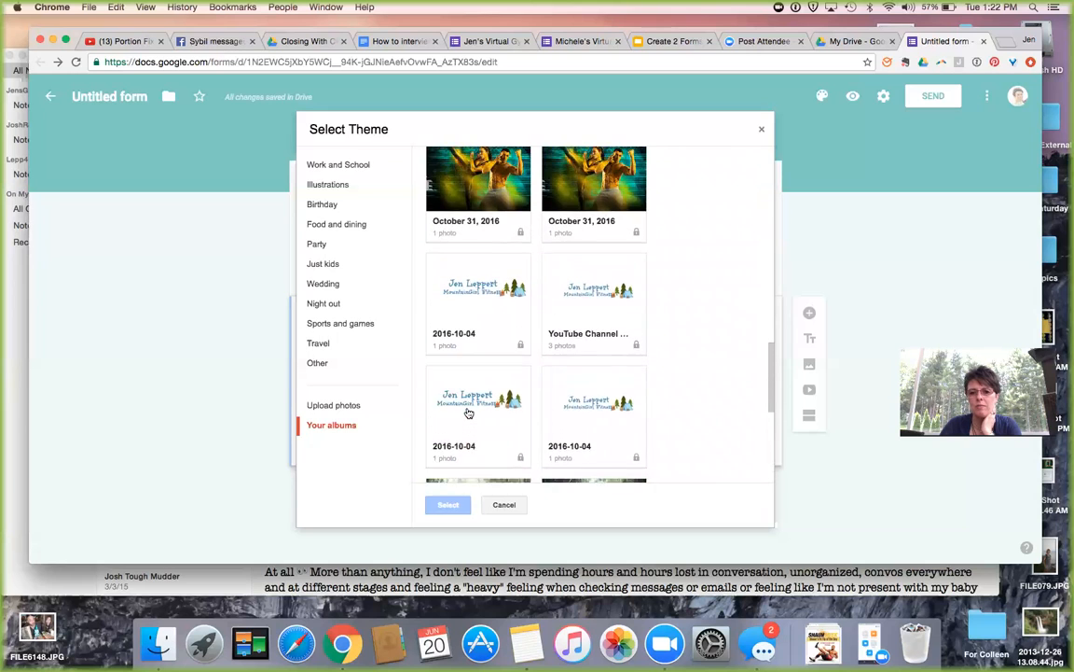
pyautogui.scroll(5, 468, 411)
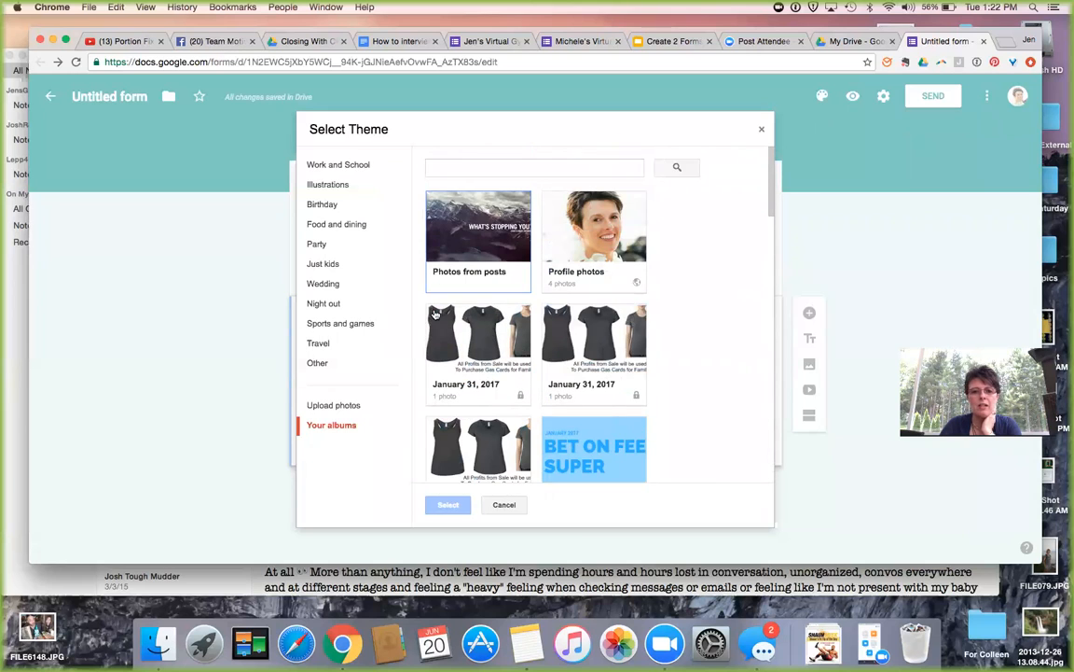
pyautogui.click(320, 346)
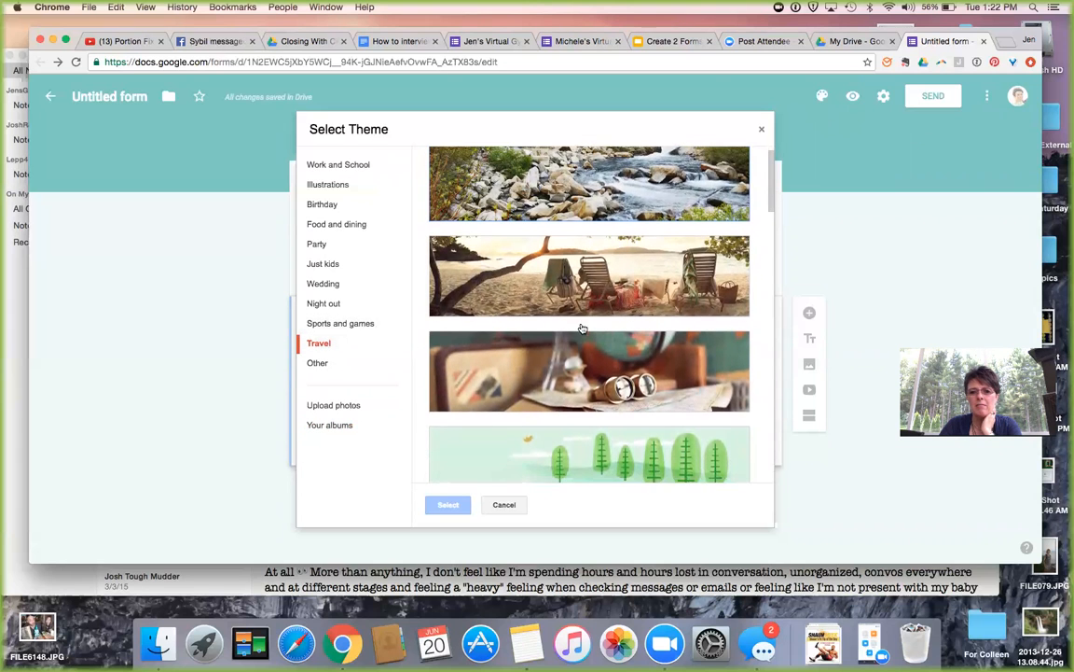
pyautogui.click(586, 212)
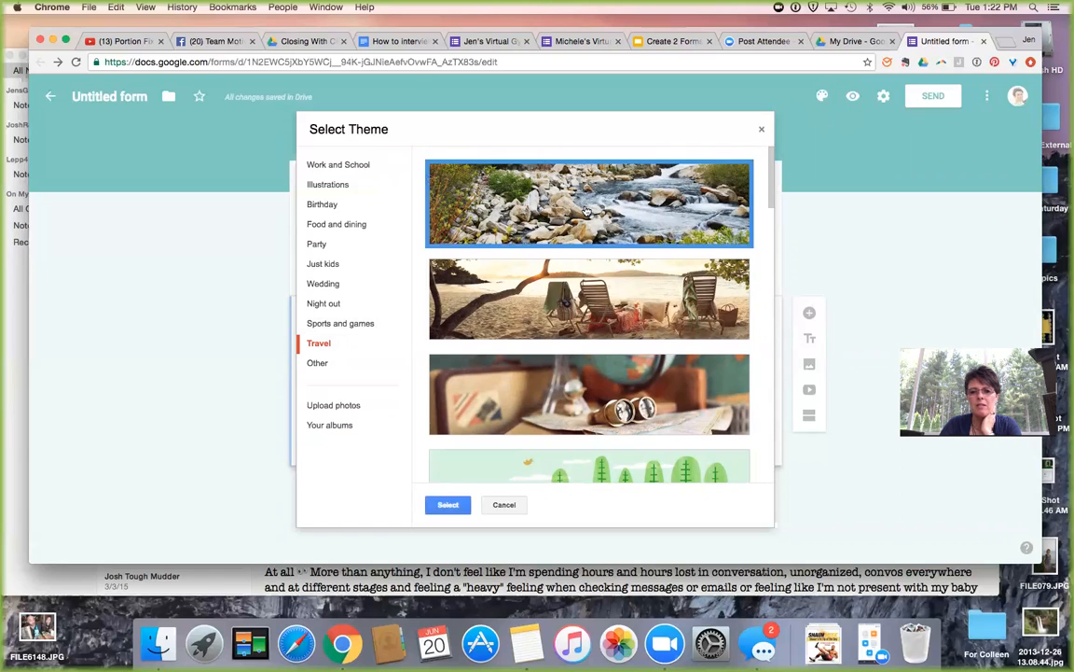
pyautogui.click(448, 505)
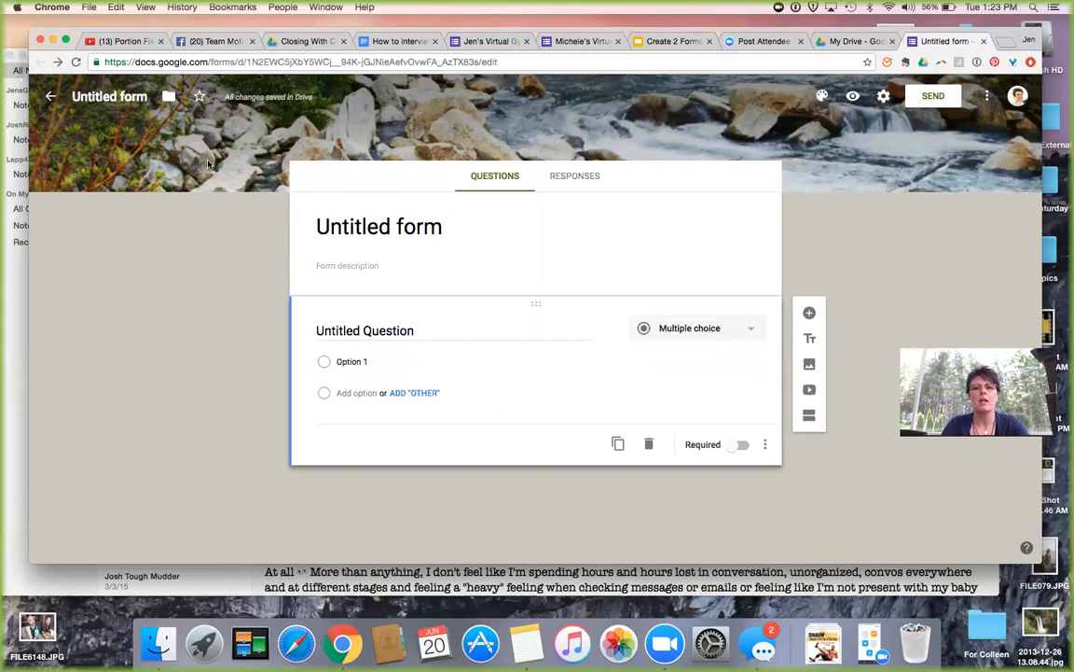
# Select the Untitled form title to rename it.
pyautogui.click(382, 228)
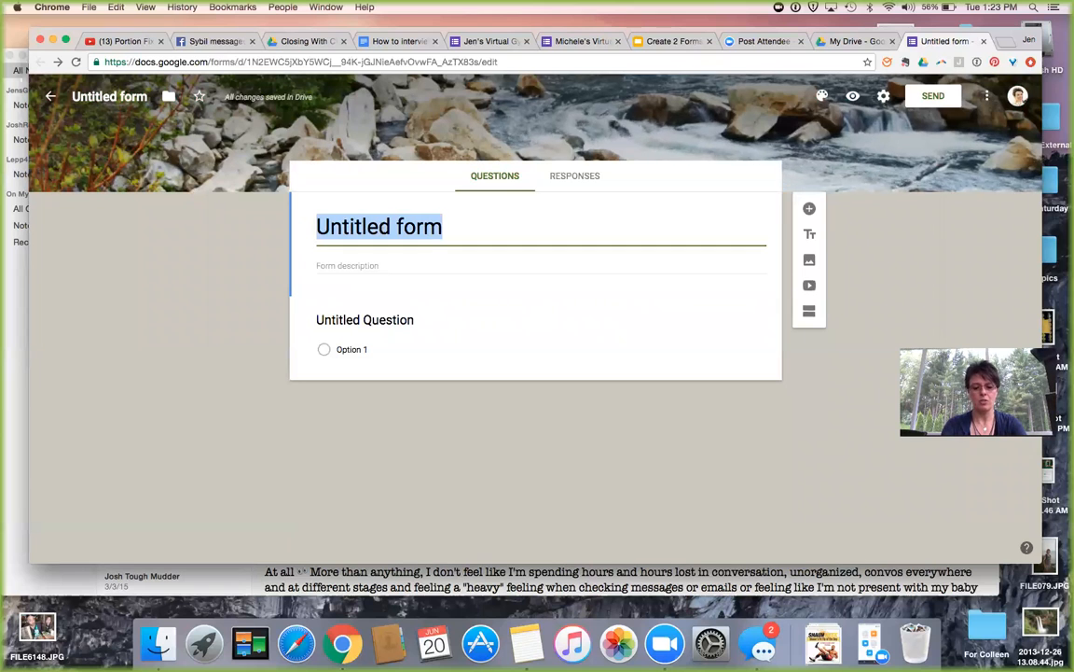
# Title the form 'Jen's Health Assessment Questions' with description 'Please answer these questions'.
pyautogui.write("Jen' s Health")
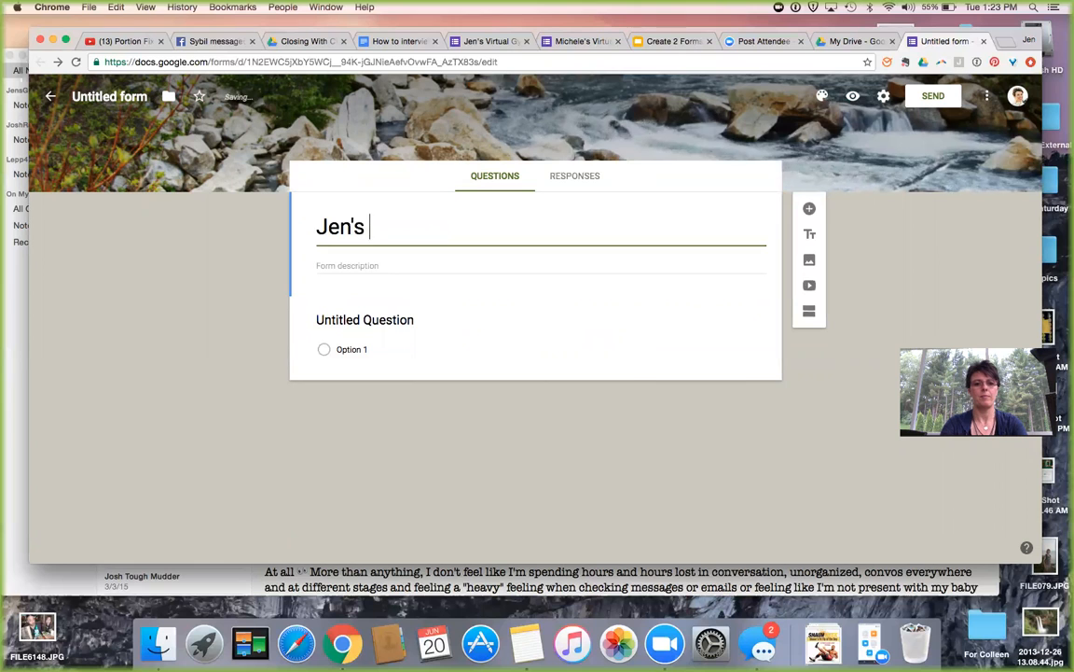
pyautogui.write('sse')
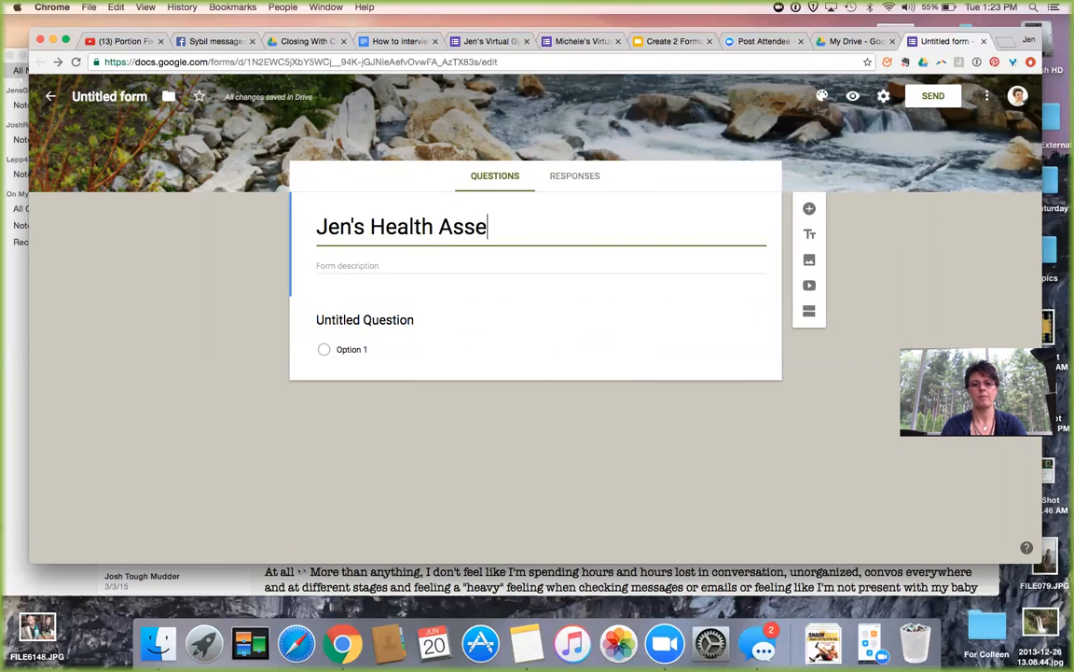
pyautogui.write('ssment Questions')
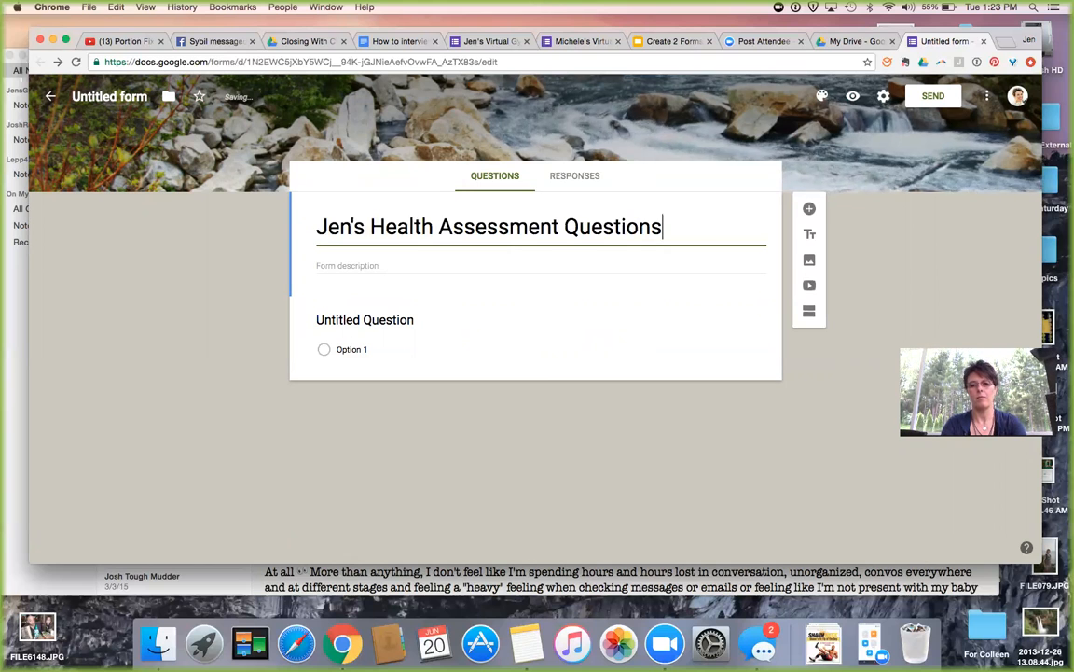
pyautogui.click(320, 266)
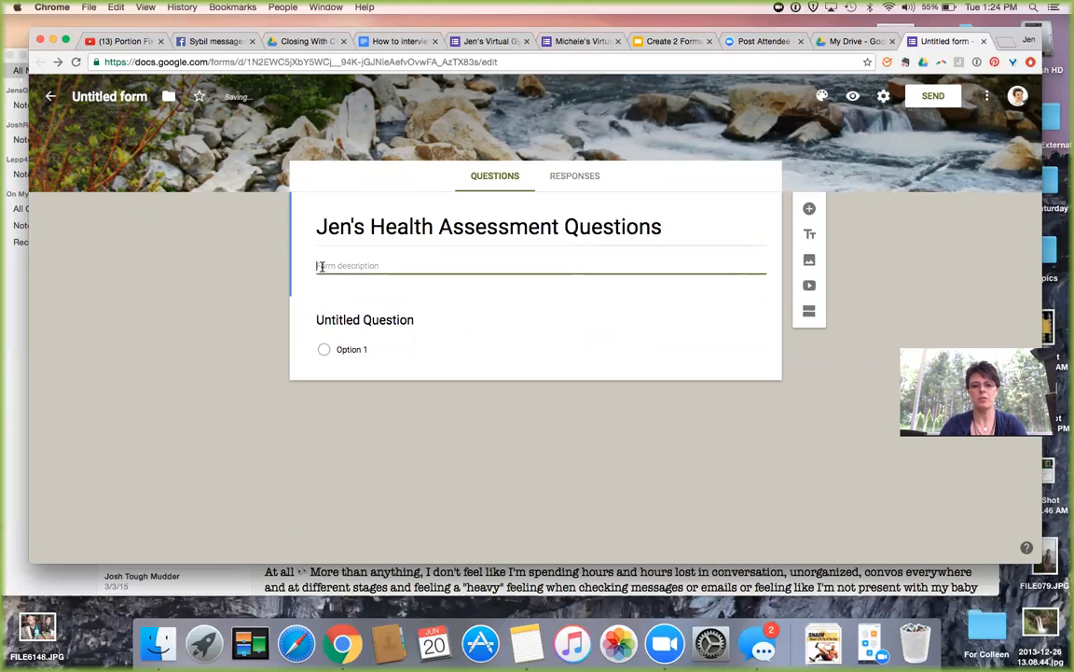
pyautogui.write('Pla')
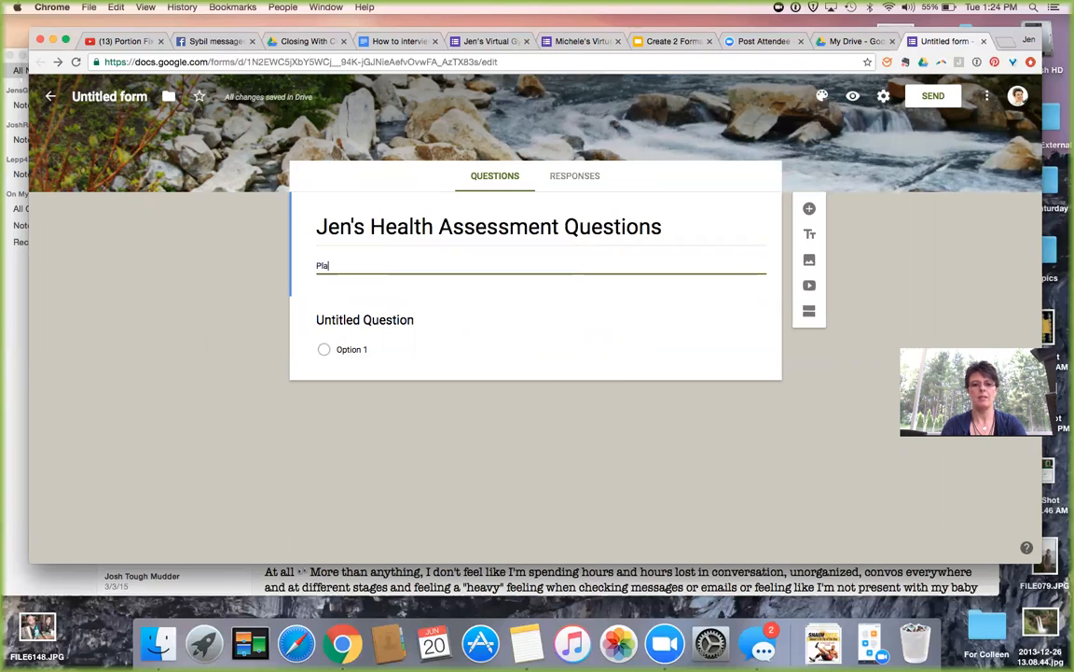
pyautogui.press('BackSpace')
pyautogui.write('ease an')
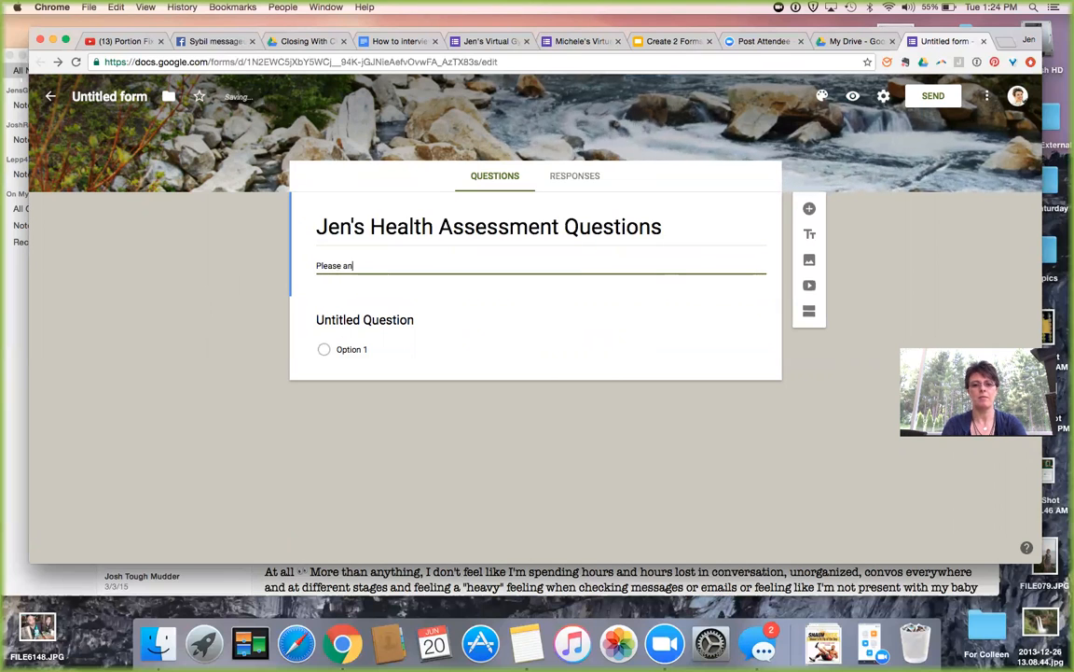
pyautogui.write('swer these questions...')
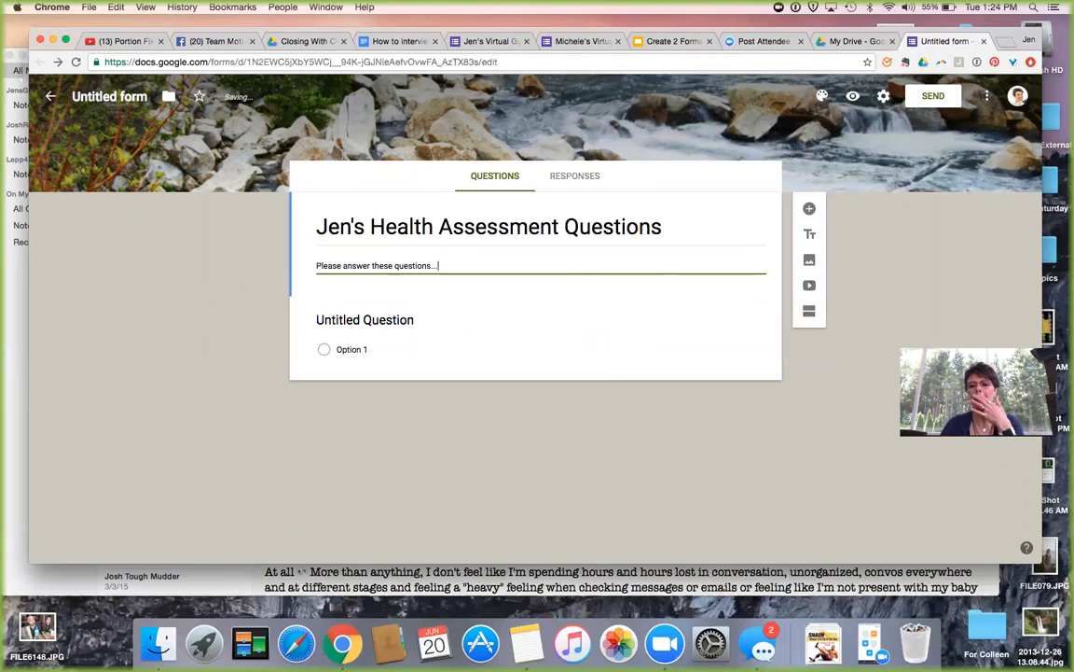
pyautogui.click(413, 323)
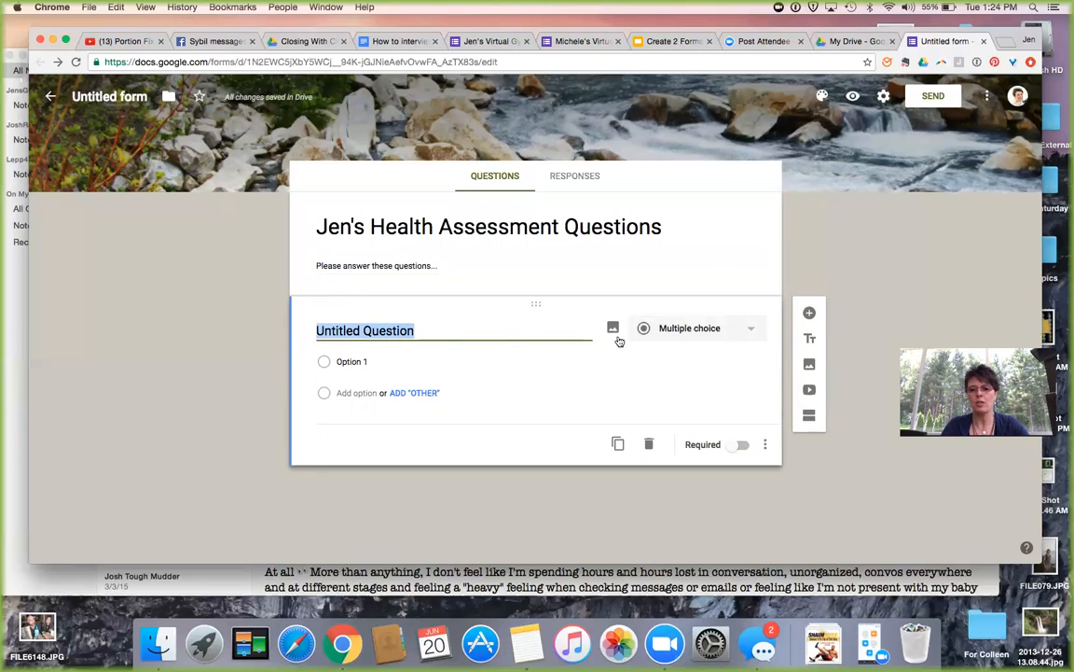
# After trying Checkboxes and Dropdown, set the first question's type to Paragraph.
pyautogui.click(750, 333)
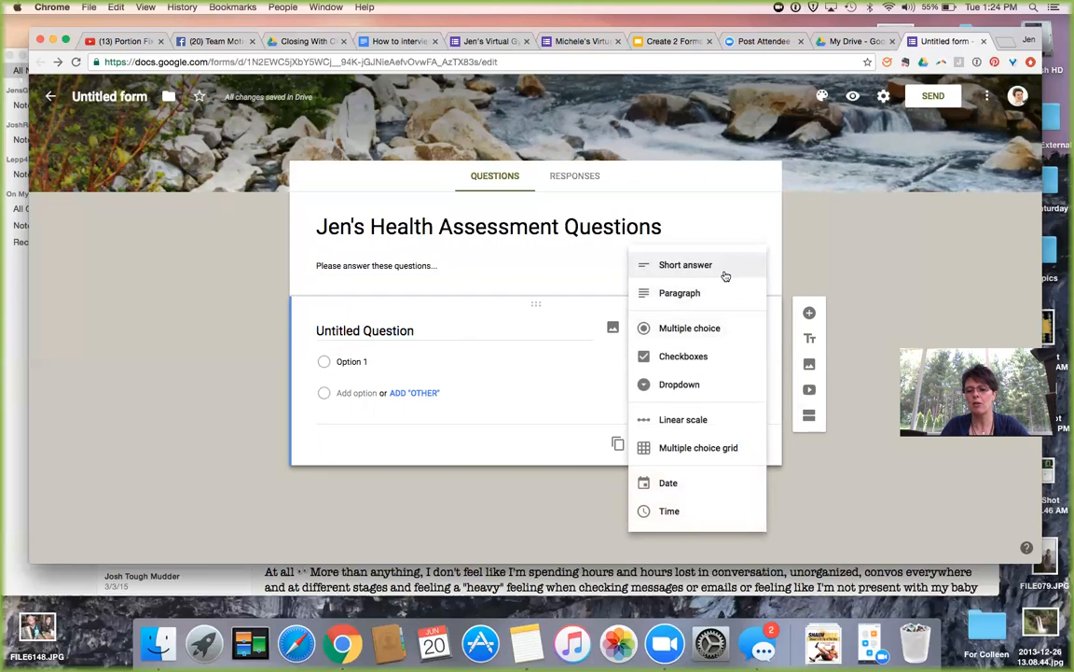
pyautogui.click(707, 333)
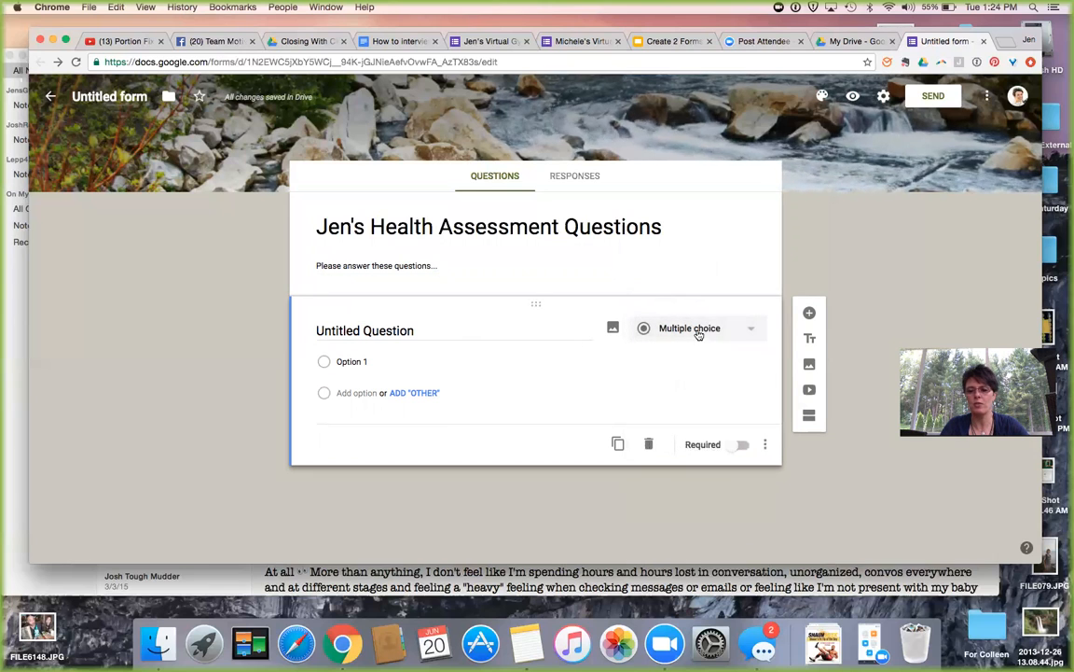
pyautogui.click(754, 331)
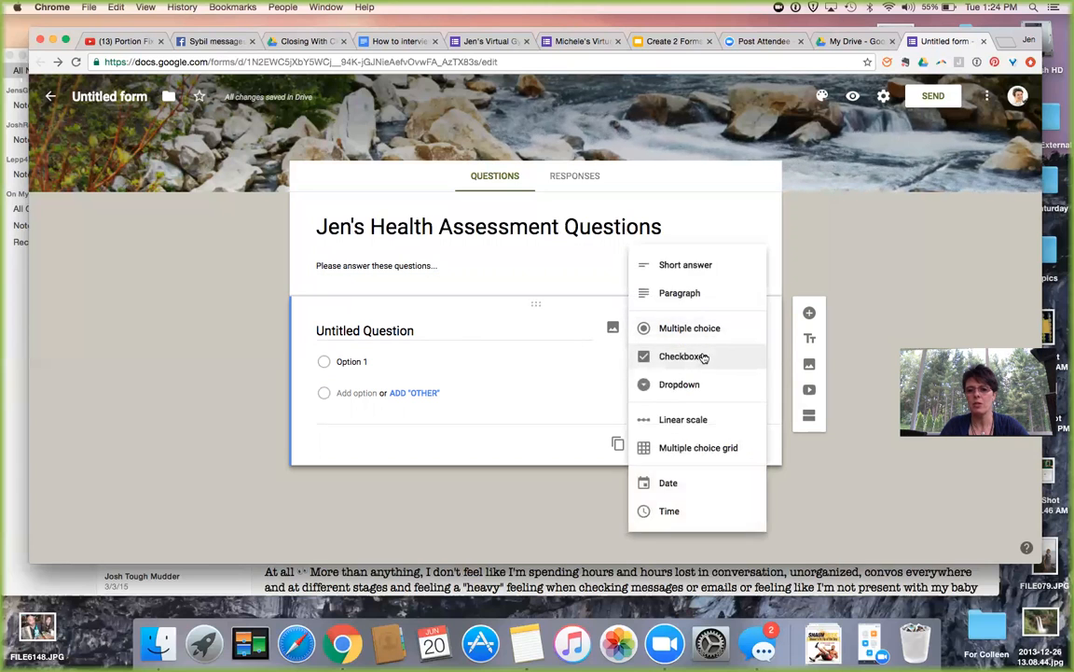
pyautogui.click(704, 357)
pyautogui.click(745, 328)
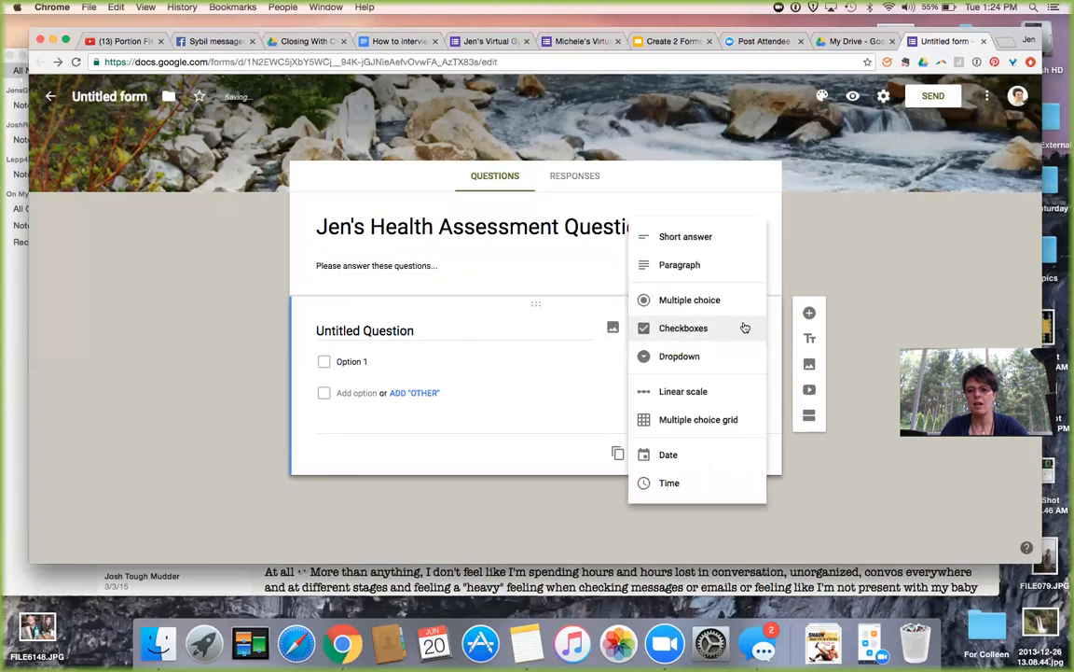
pyautogui.click(724, 360)
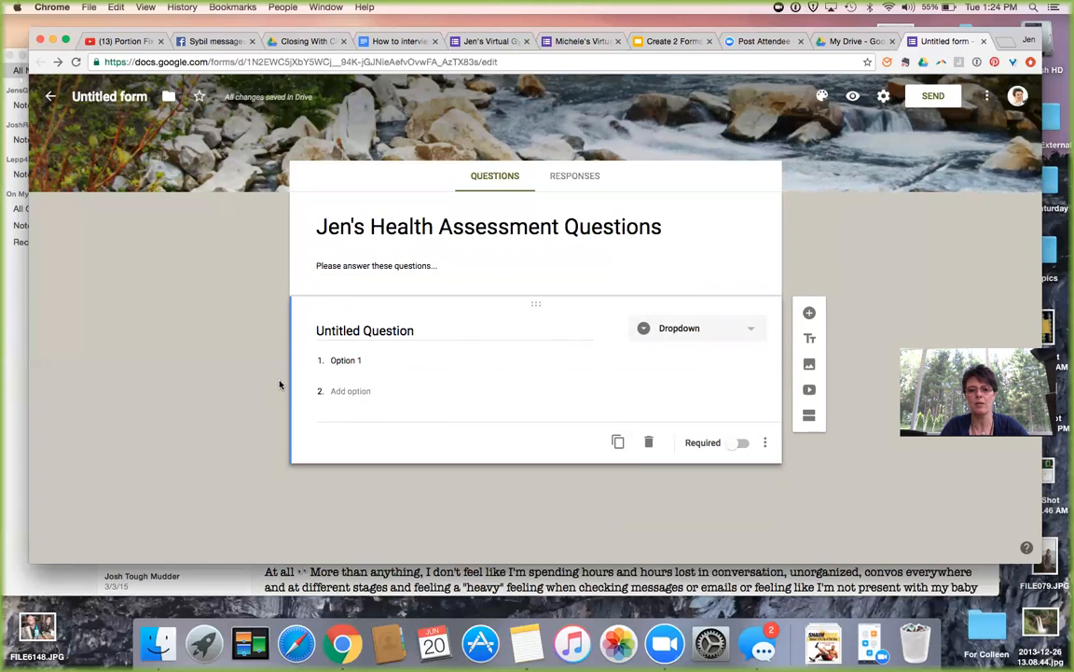
pyautogui.click(658, 330)
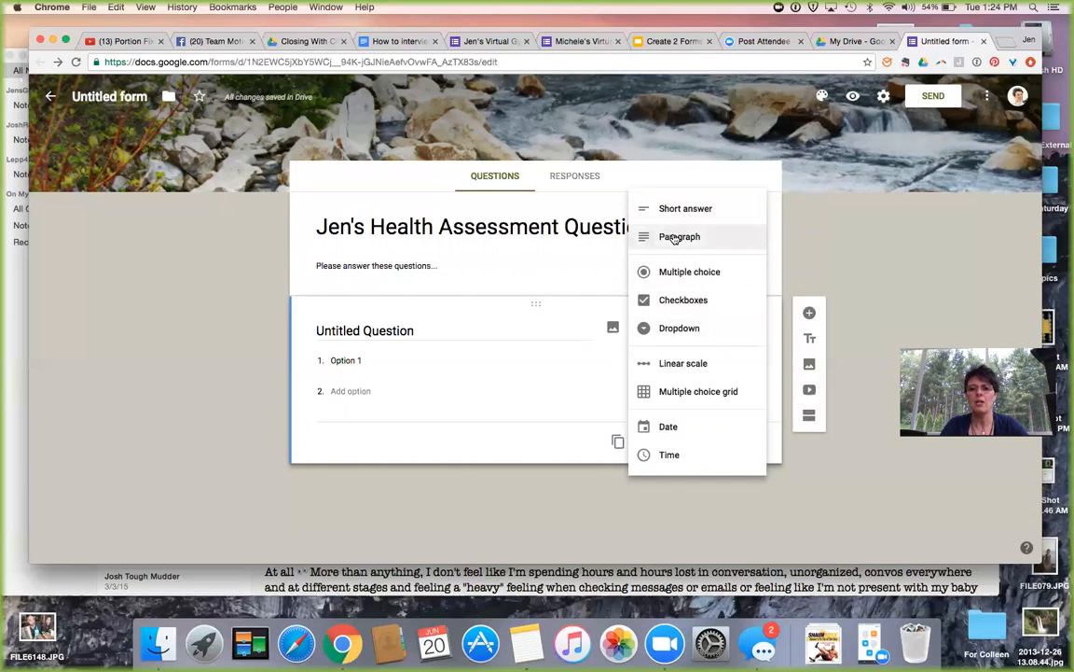
pyautogui.click(675, 239)
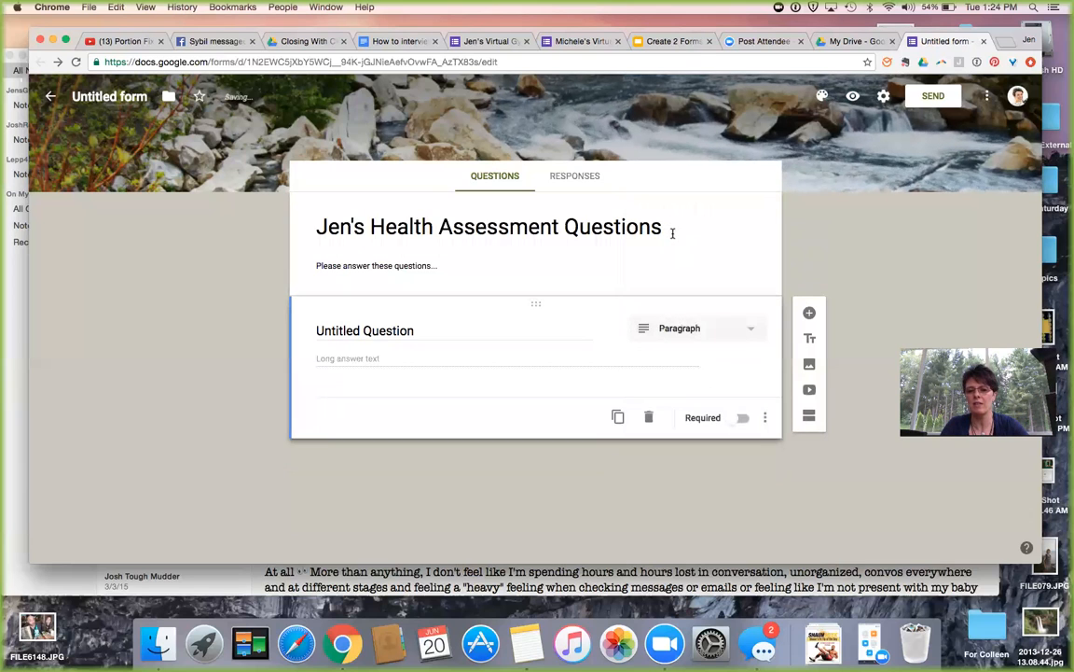
# Title the first question 'Name - First & Last' and make it required.
pyautogui.click(425, 330)
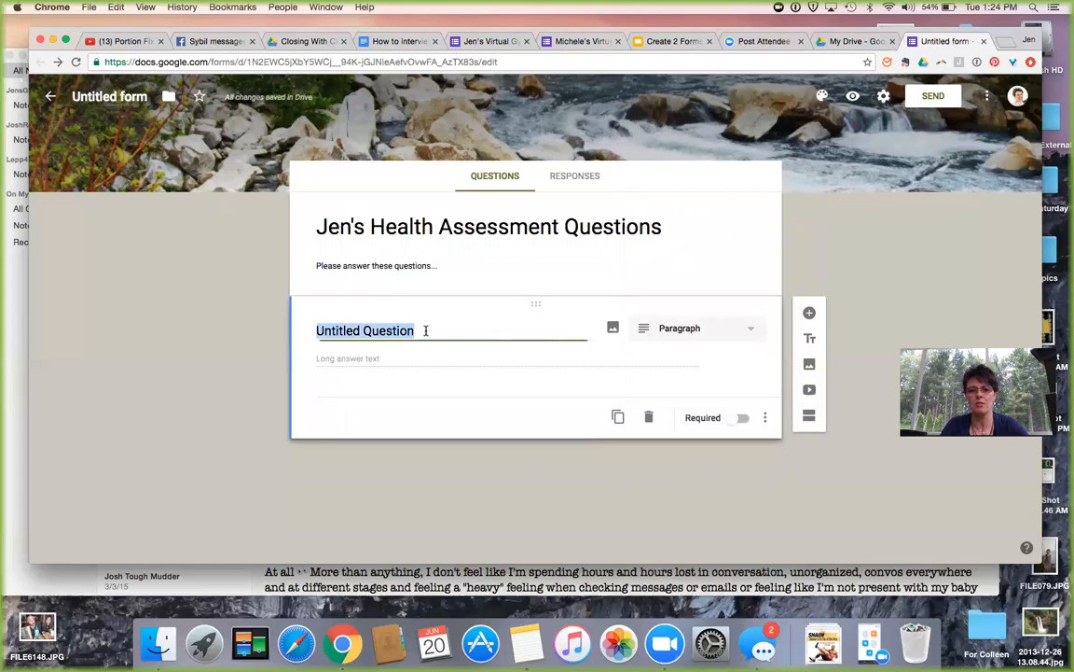
pyautogui.write('Na')
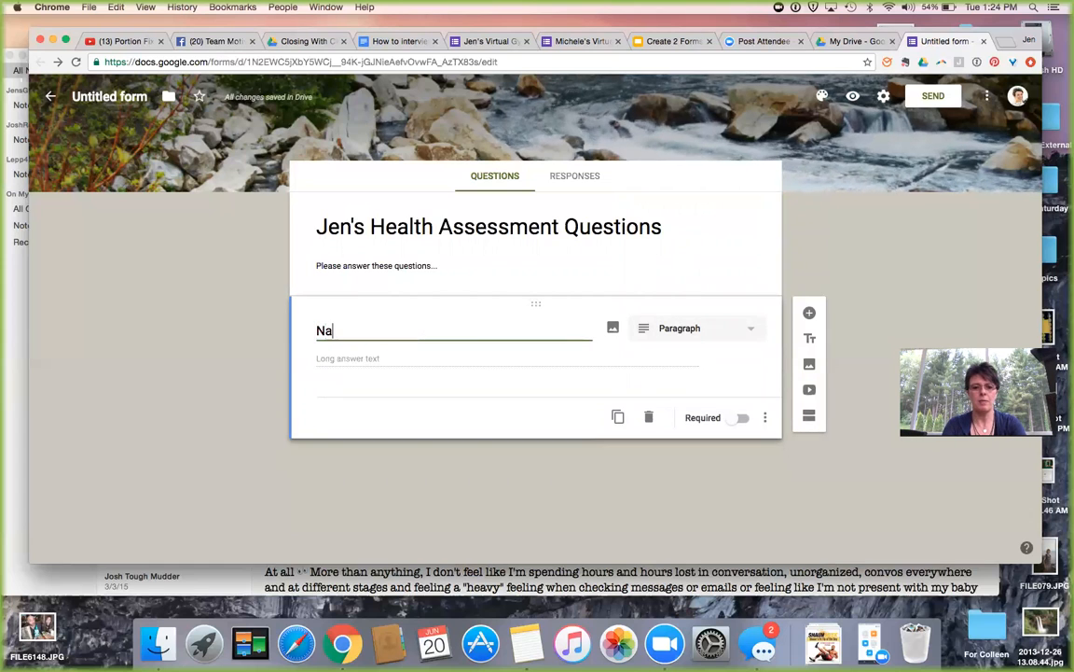
pyautogui.write('me')
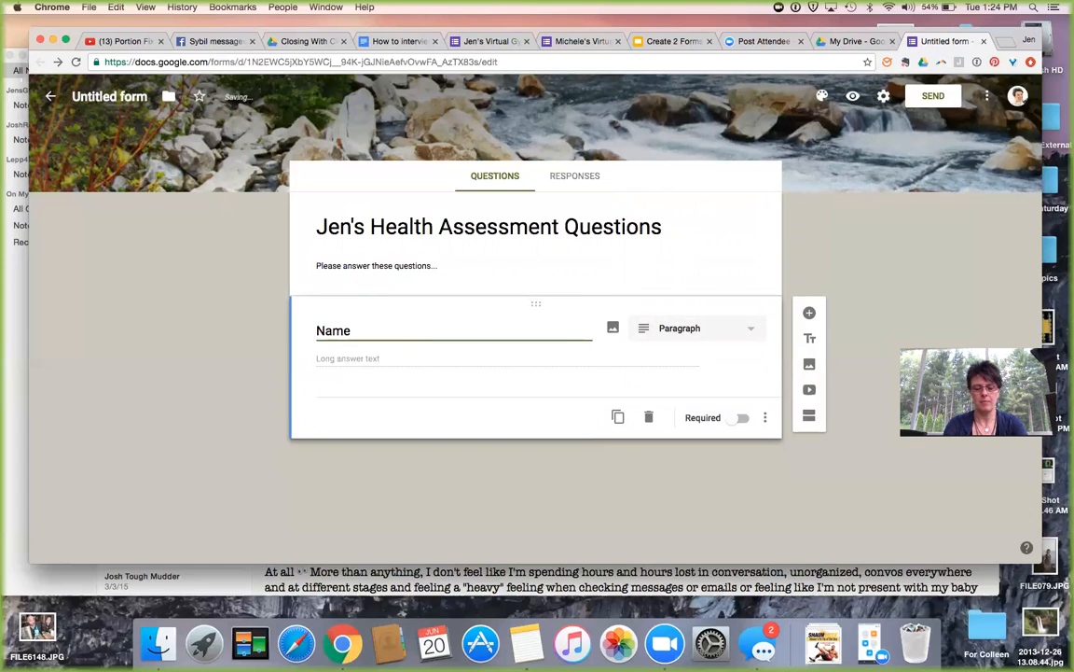
pyautogui.write(' - for')
pyautogui.press('BackSpace')
pyautogui.press('BackSpace')
pyautogui.press('BackSpace')
pyautogui.write('First and ')
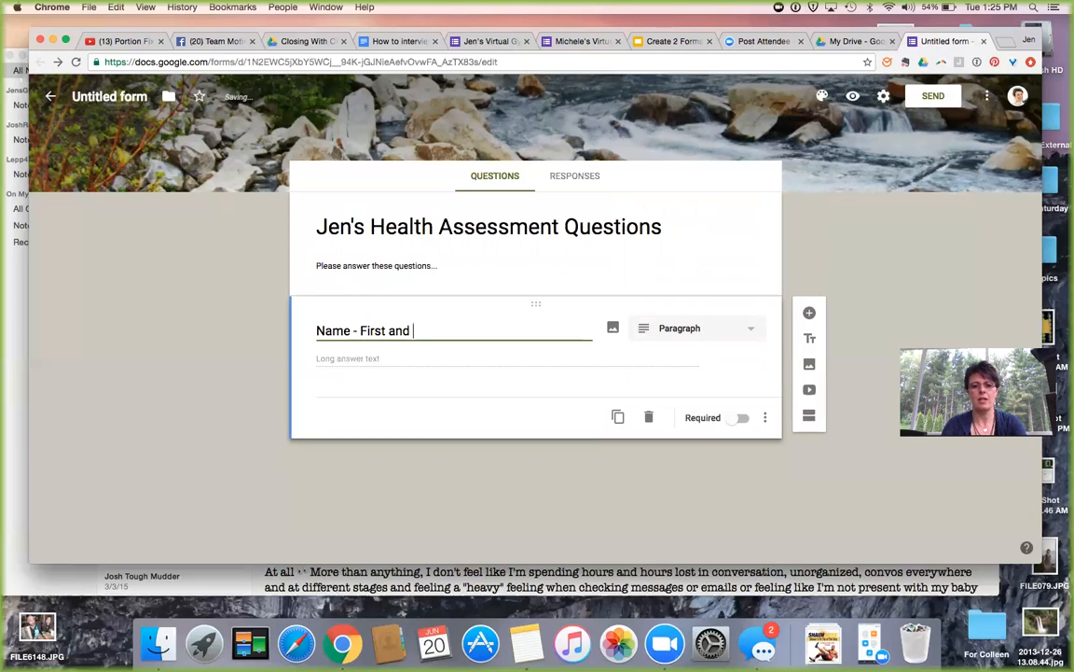
pyautogui.press('BackSpace')
pyautogui.press('BackSpace')
pyautogui.press('BackSpace')
pyautogui.press('BackSpace')
pyautogui.write('& Last')
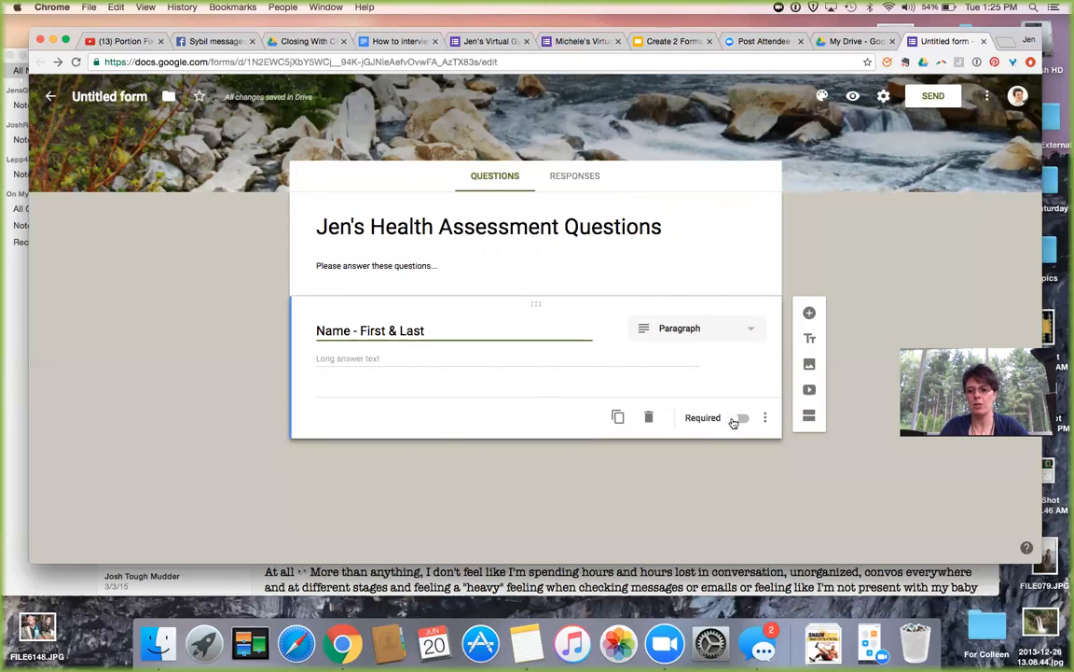
pyautogui.click(737, 419)
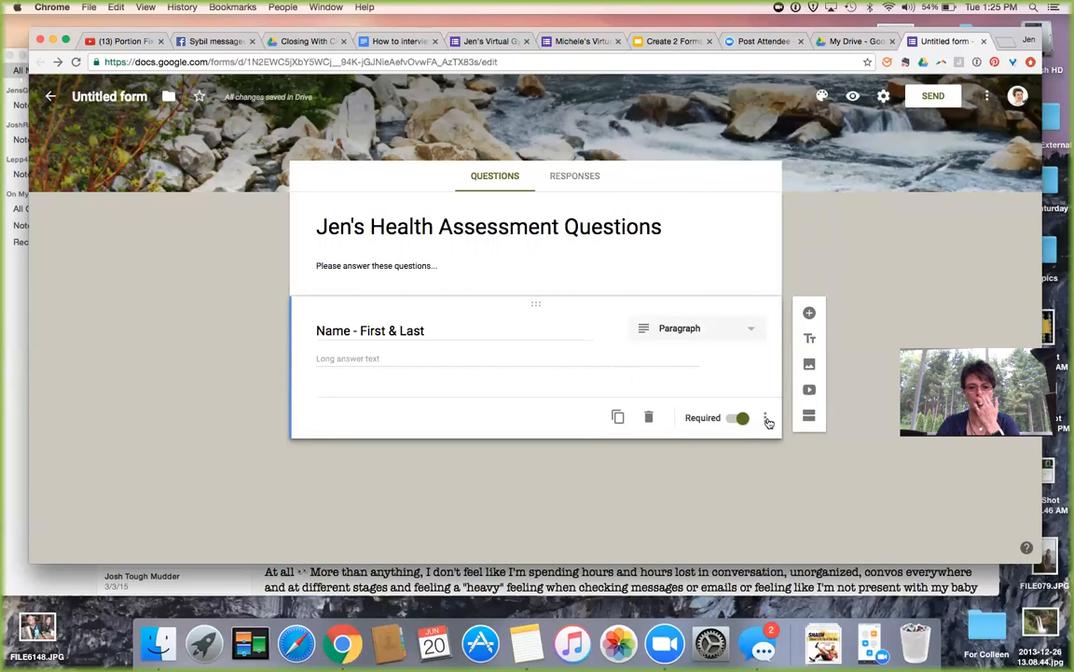
# Duplicate the Name question, delete the copy, and bring up Insert image for it.
pyautogui.click(766, 418)
pyautogui.click(764, 418)
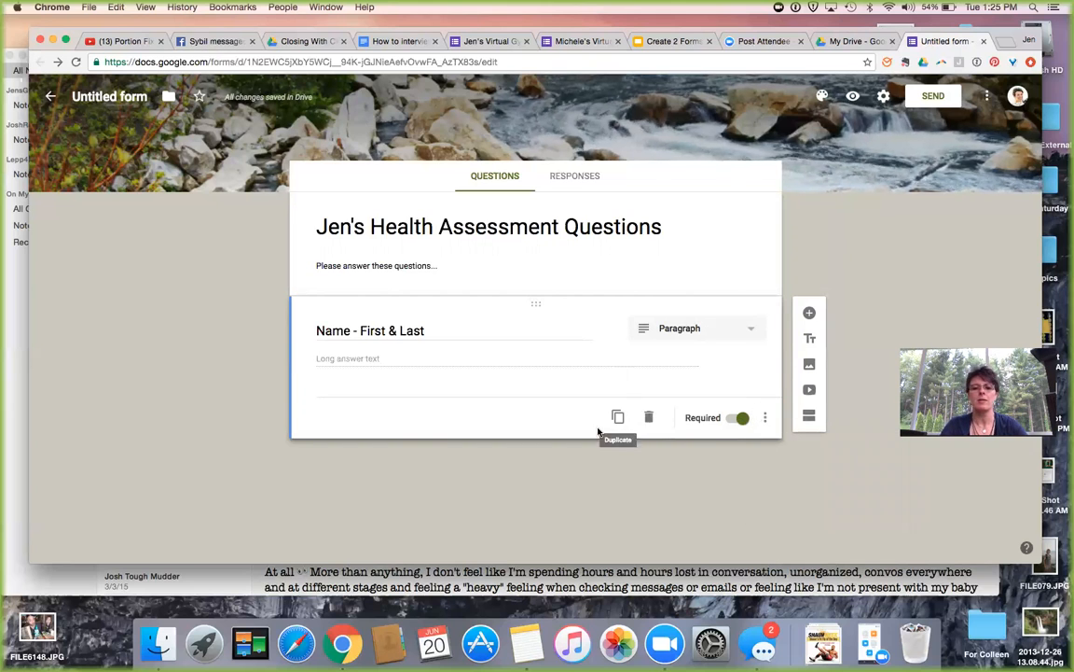
pyautogui.click(618, 418)
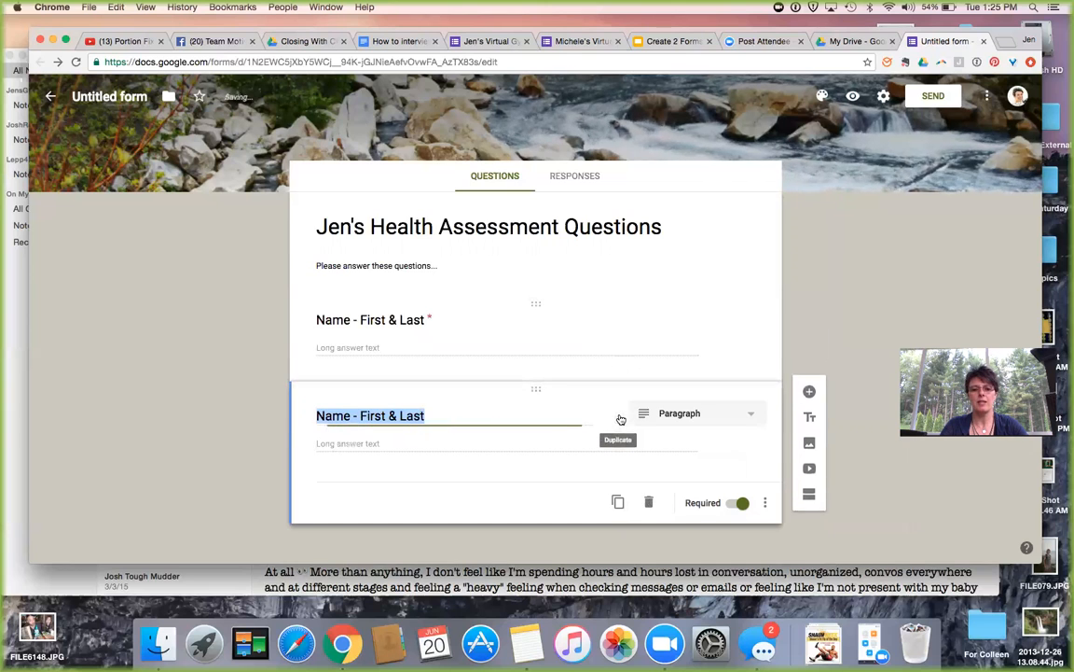
pyautogui.click(649, 502)
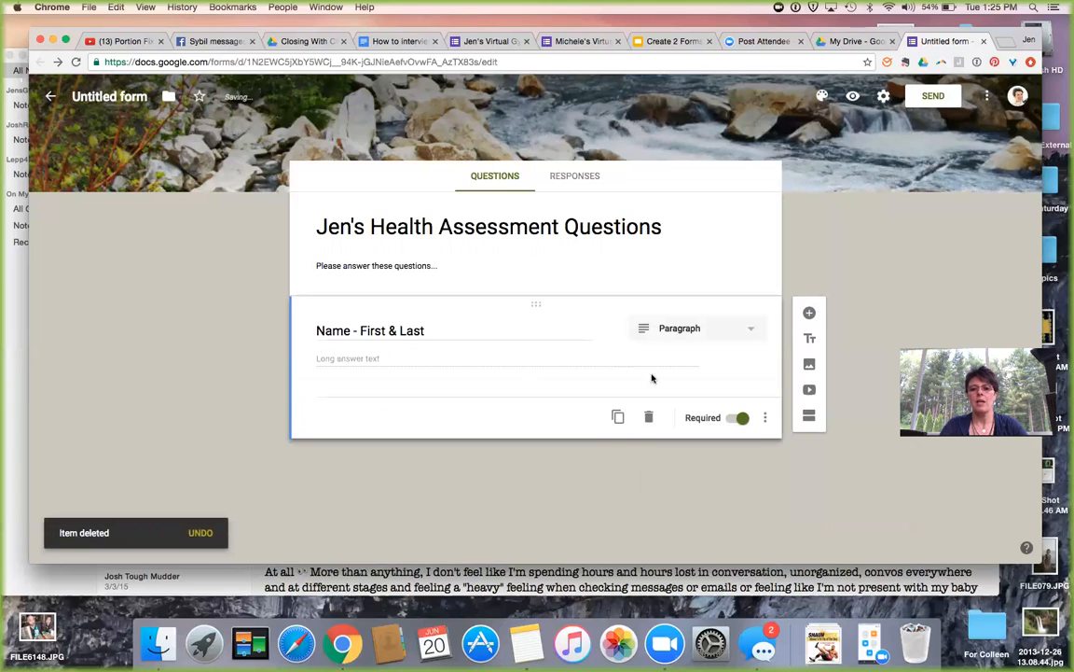
pyautogui.click(614, 329)
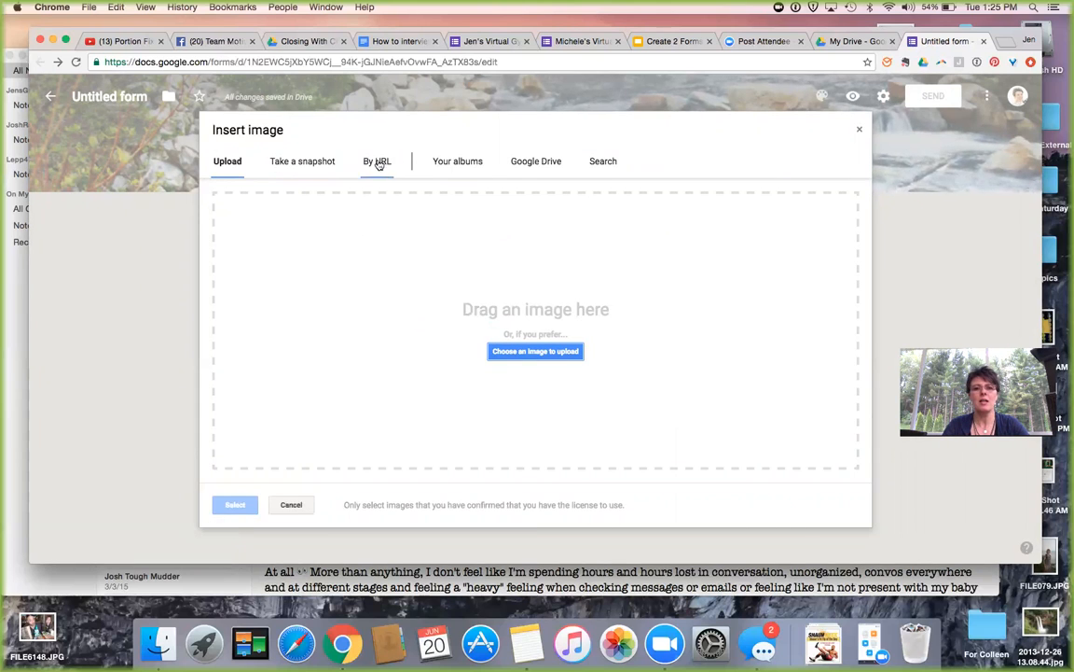
# Insert the car-and-trailer illustration from the Photos from posts 11/30/13 album.
pyautogui.click(460, 161)
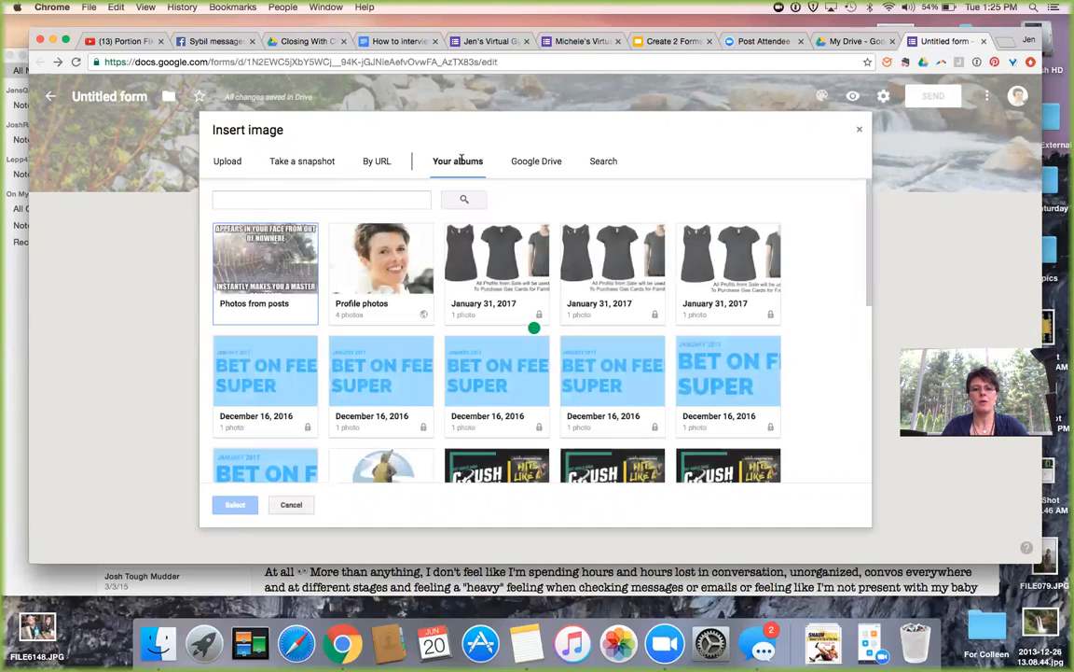
pyautogui.scroll(-1, 525, 221)
pyautogui.scroll(1, 525, 220)
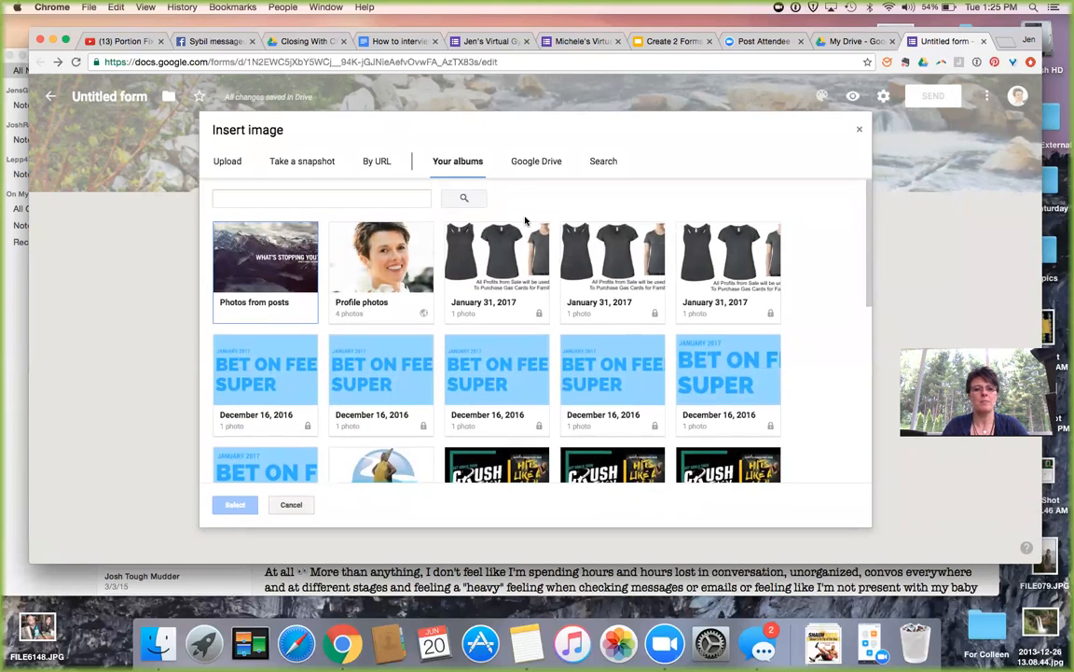
pyautogui.click(241, 236)
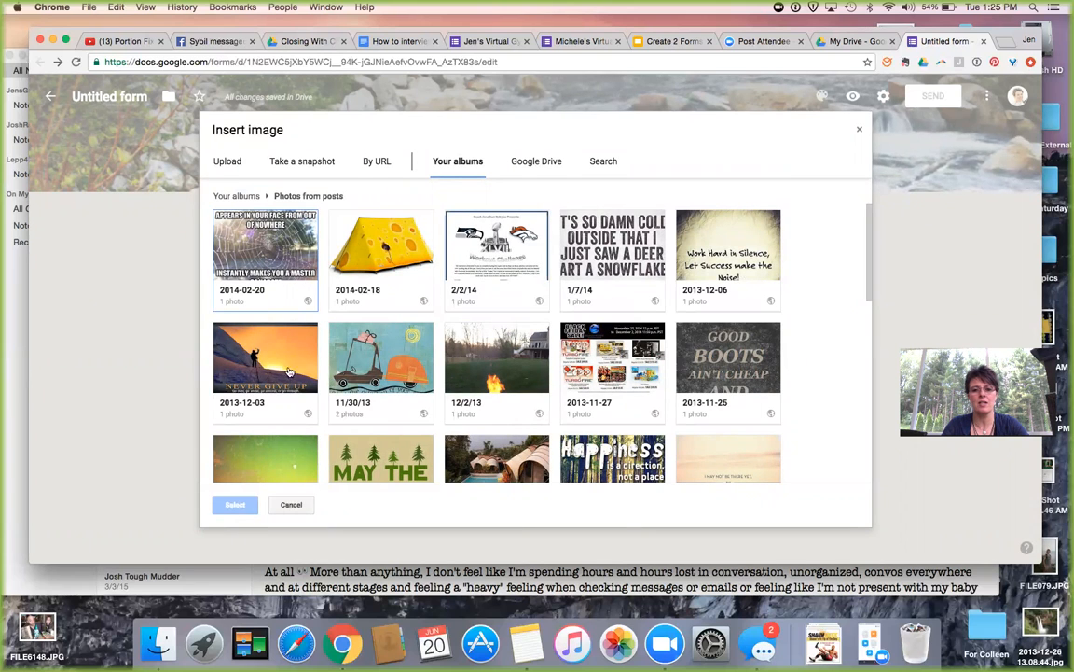
pyautogui.click(399, 367)
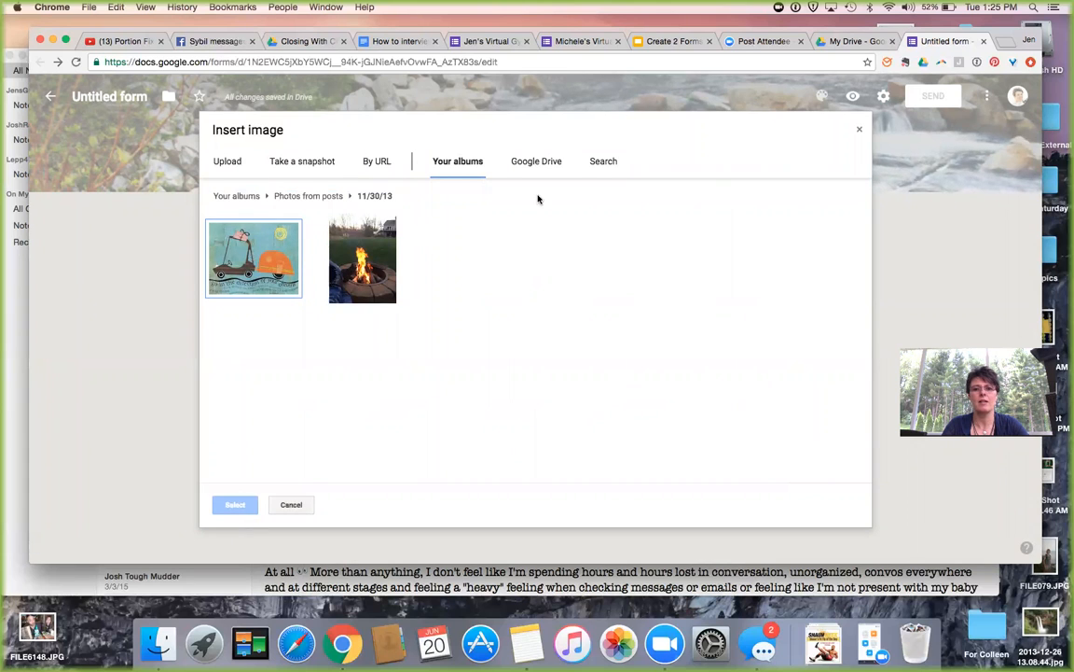
pyautogui.click(229, 250)
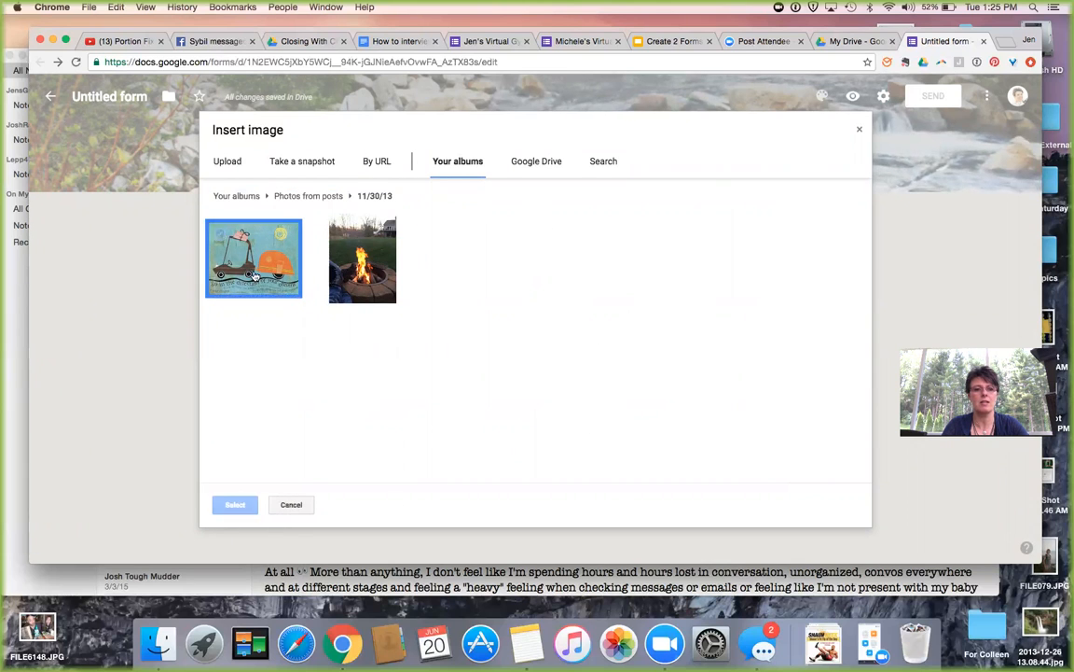
pyautogui.click(236, 506)
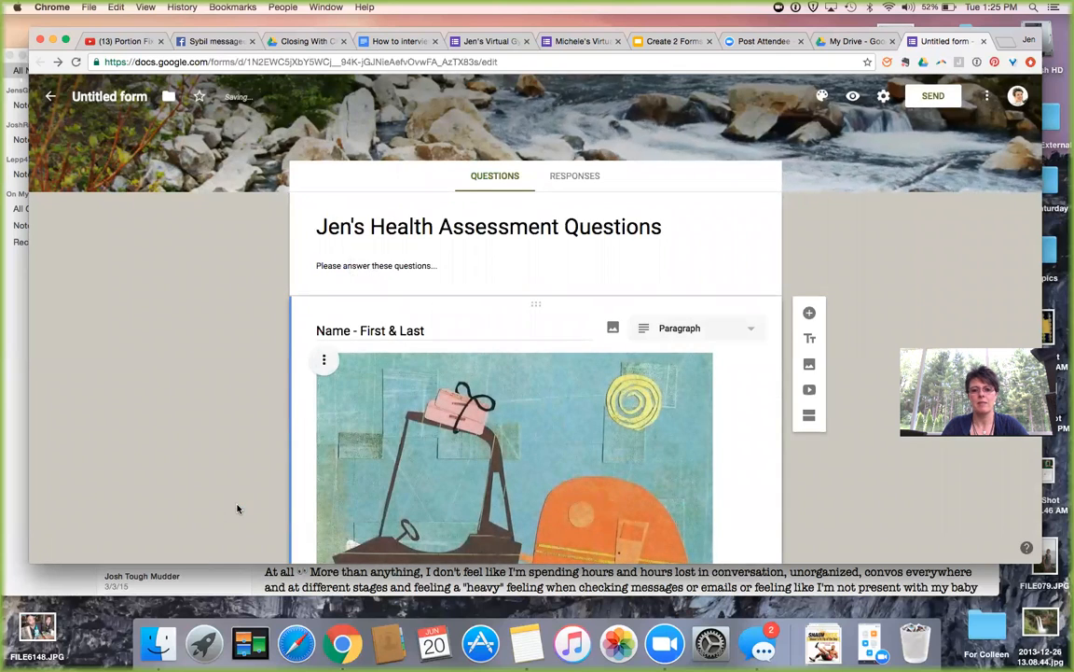
# Center-align the turtle-and-car illustration in the Name - First & Last question.
pyautogui.scroll(-4, 420, 445)
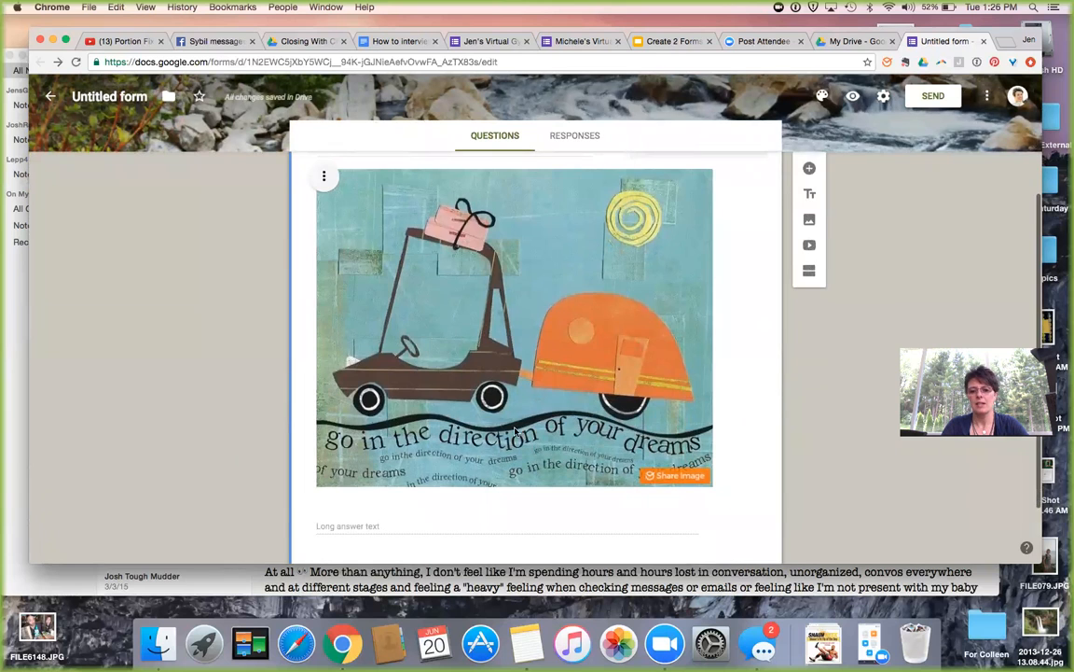
pyautogui.scroll(2, 504, 426)
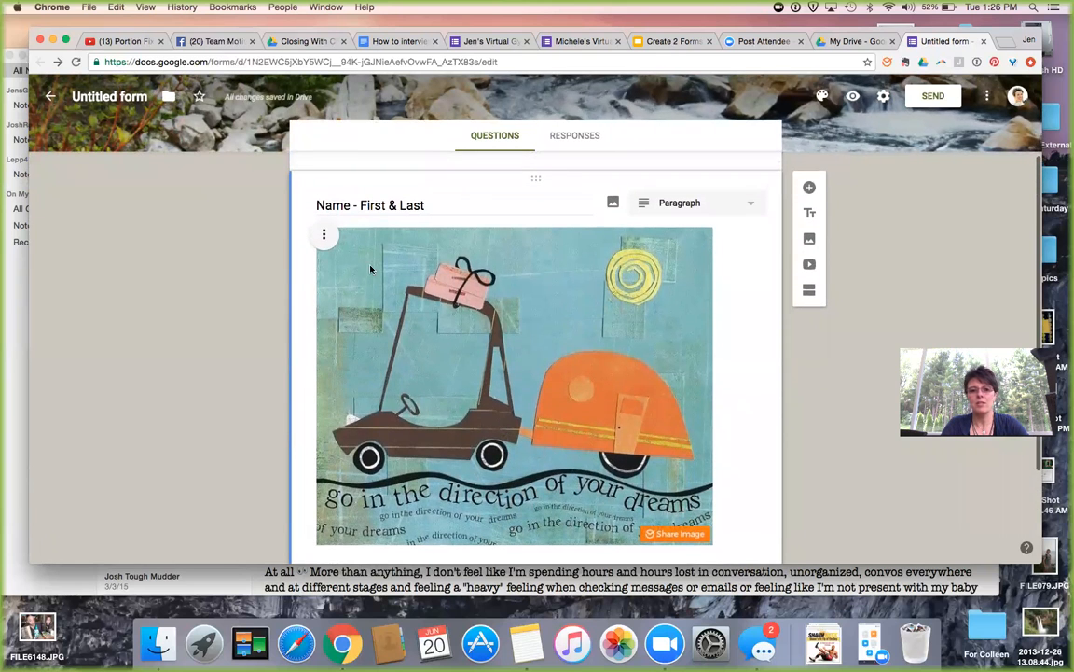
pyautogui.click(324, 238)
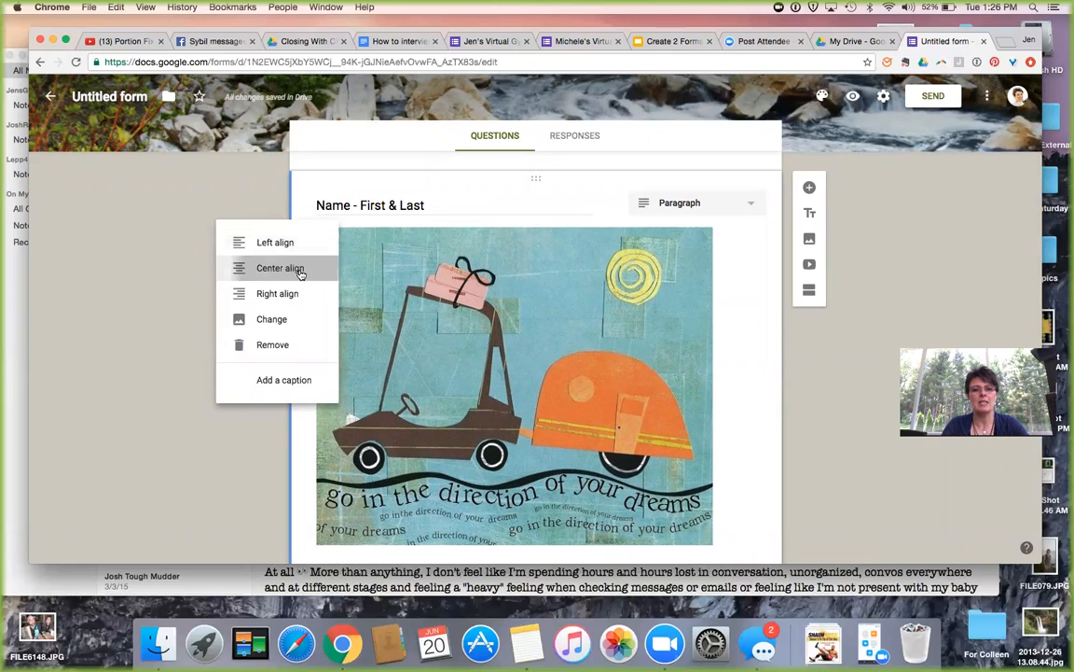
pyautogui.click(300, 271)
# Shrink the illustration noticeably by dragging its corner handle inward twice.
pyautogui.rightClick(467, 329)
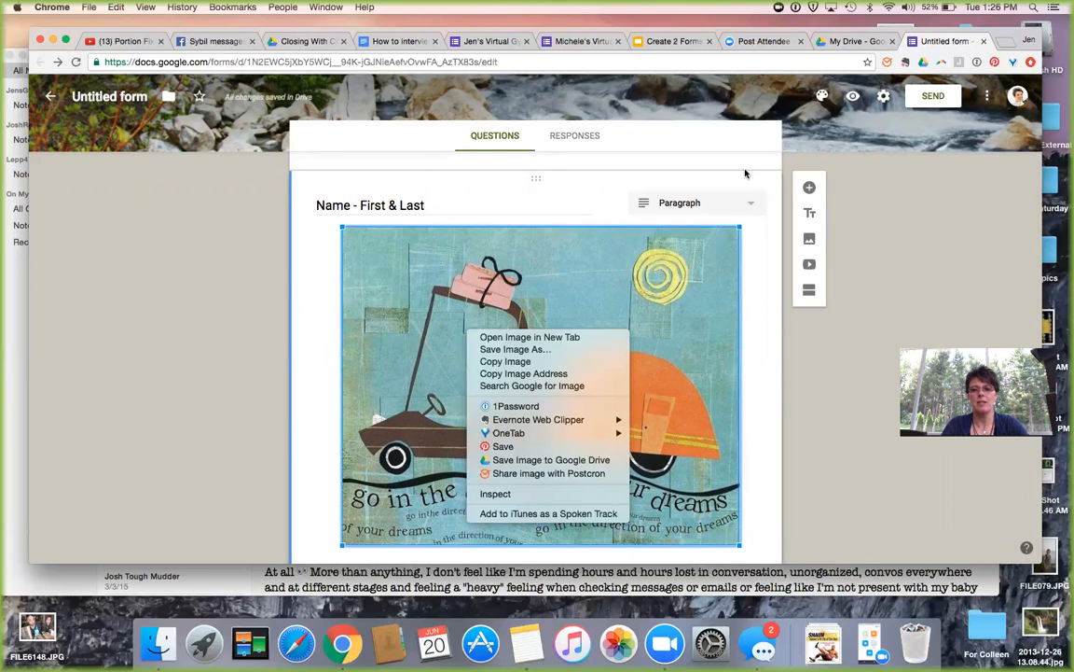
pyautogui.click(736, 232)
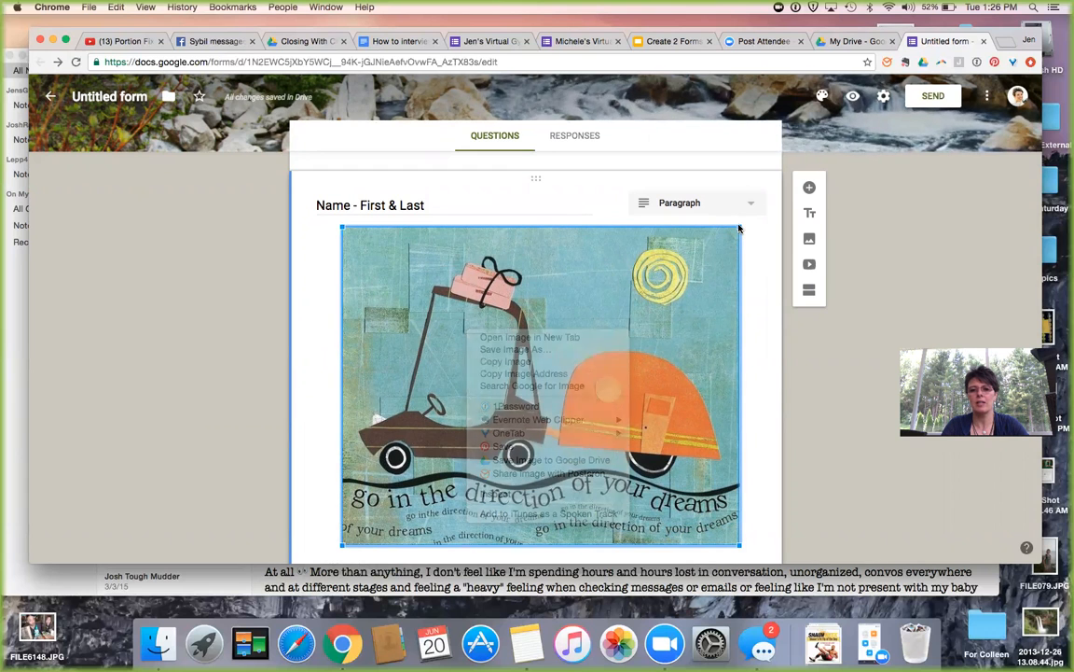
pyautogui.moveTo(740, 227); pyautogui.dragTo(596, 365)
pyautogui.scroll(-1, 597, 366)
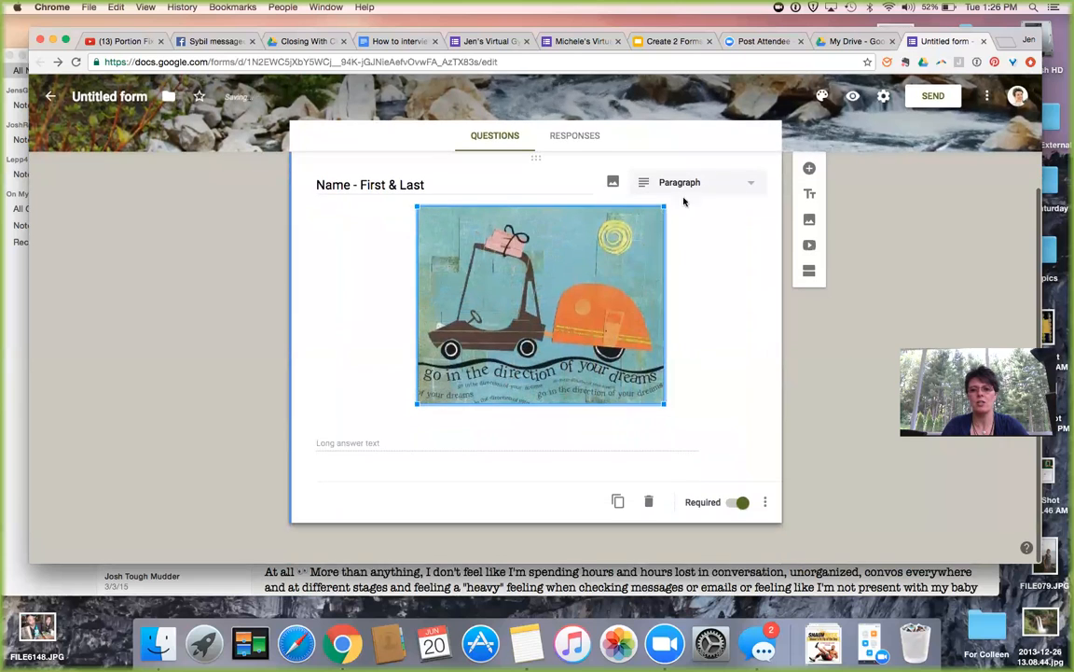
pyautogui.moveTo(665, 207); pyautogui.dragTo(589, 294)
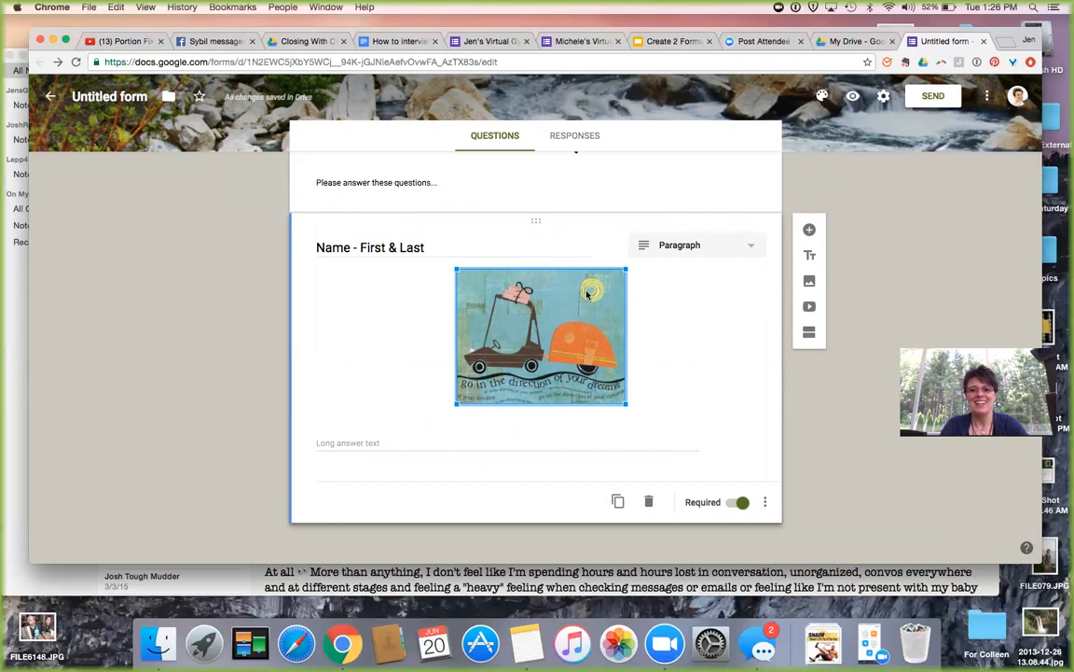
pyautogui.scroll(3, 603, 333)
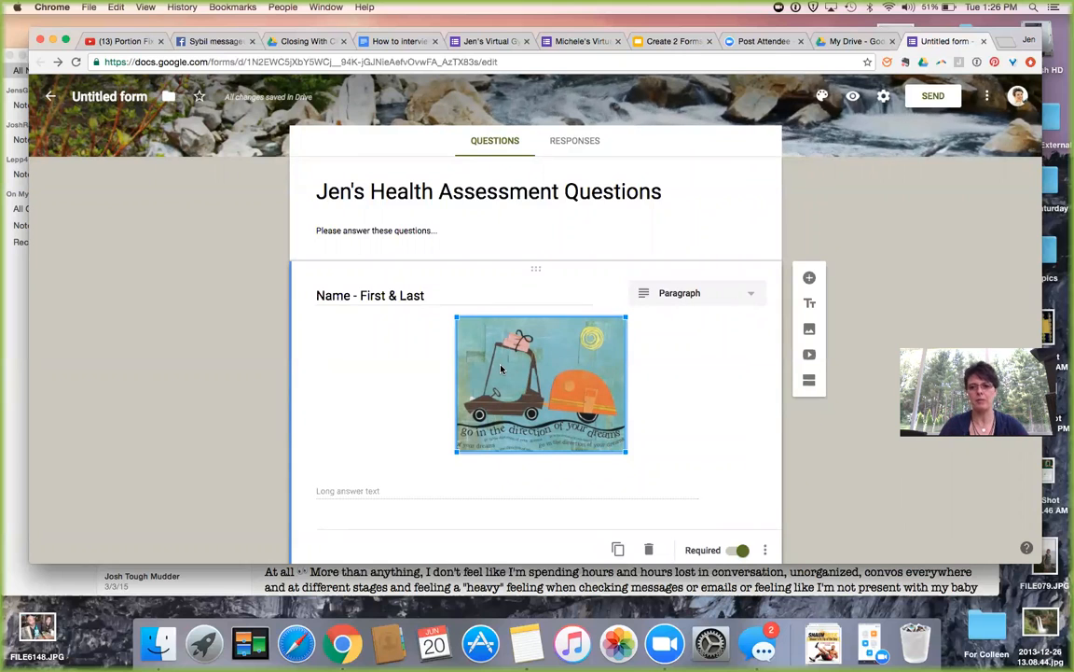
pyautogui.scroll(-2, 760, 388)
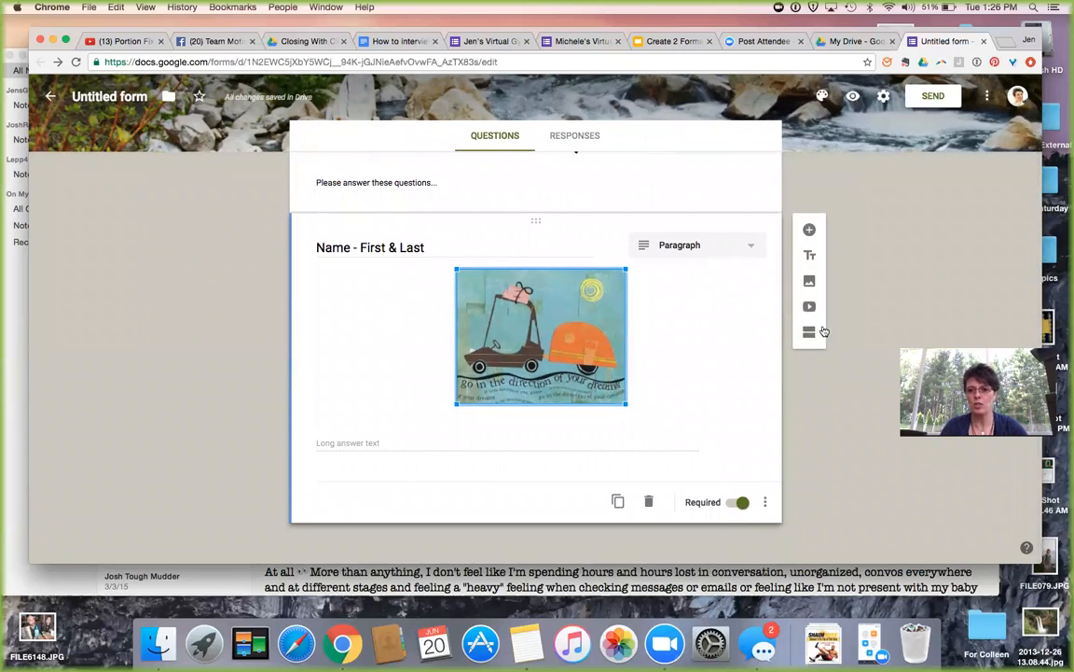
# Add three new blank questions below the name question.
pyautogui.click(809, 234)
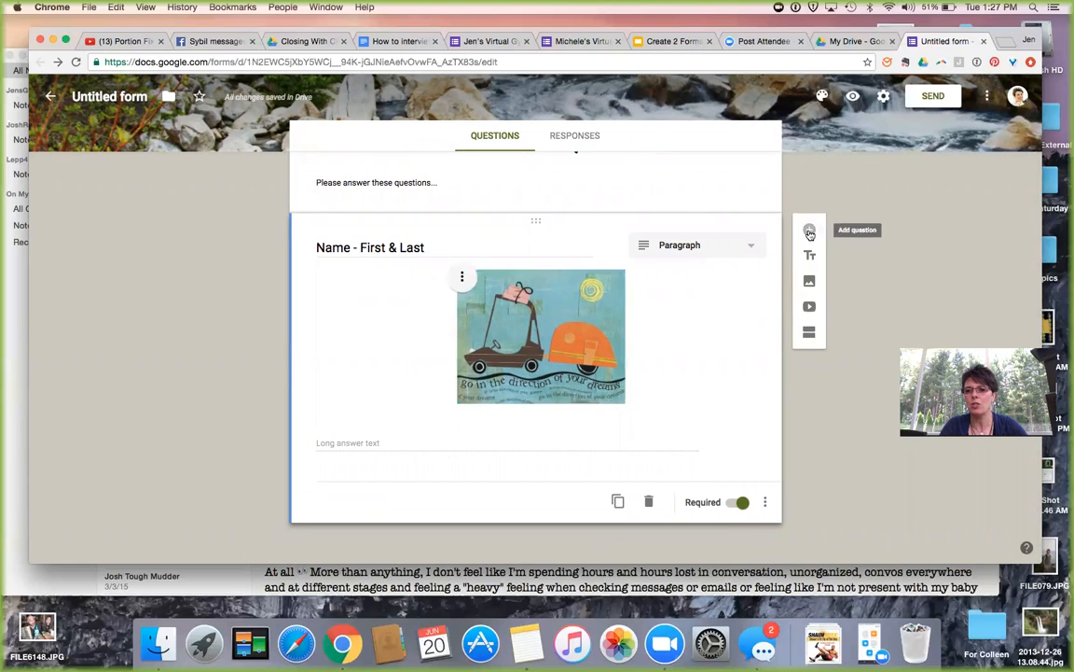
pyautogui.scroll(-1, 647, 345)
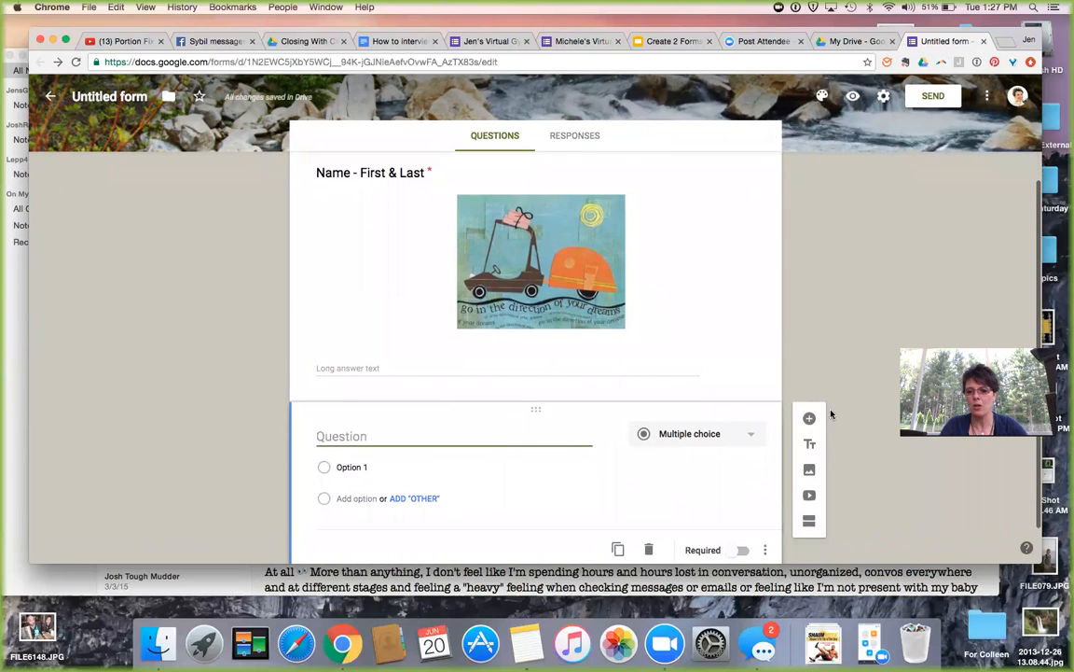
pyautogui.click(807, 422)
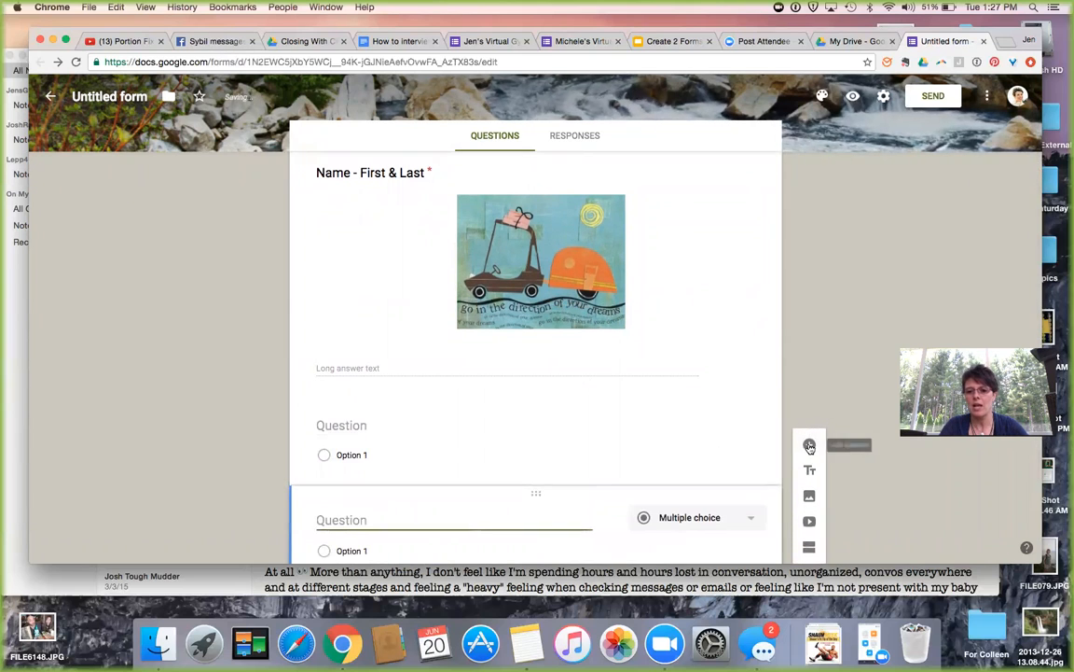
pyautogui.click(809, 444)
pyautogui.scroll(-2, 678, 509)
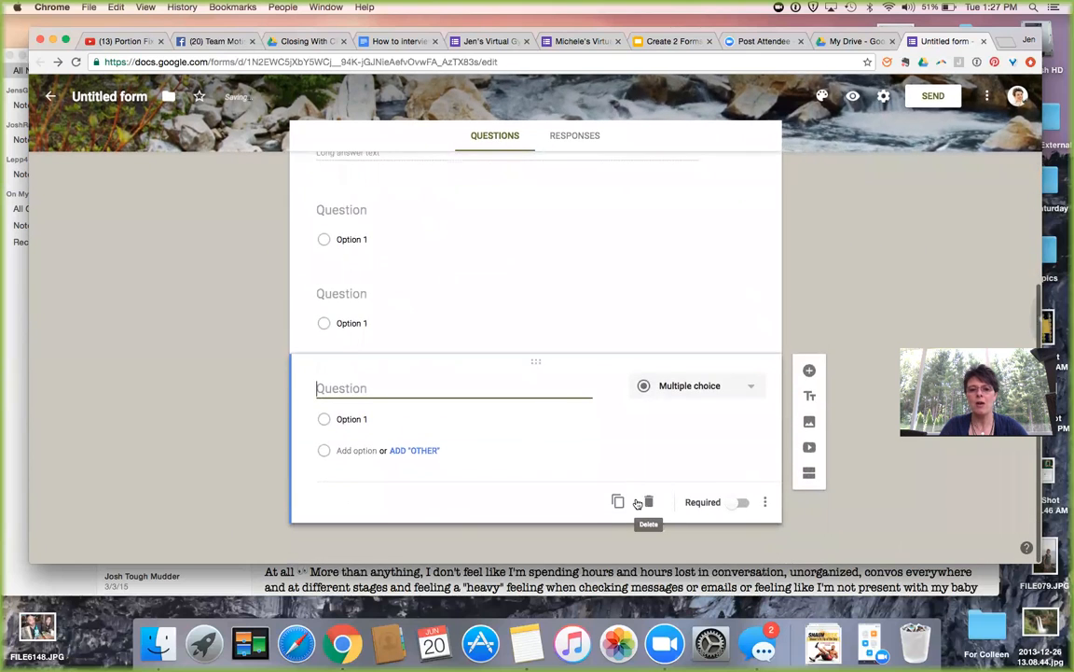
pyautogui.scroll(1, 636, 503)
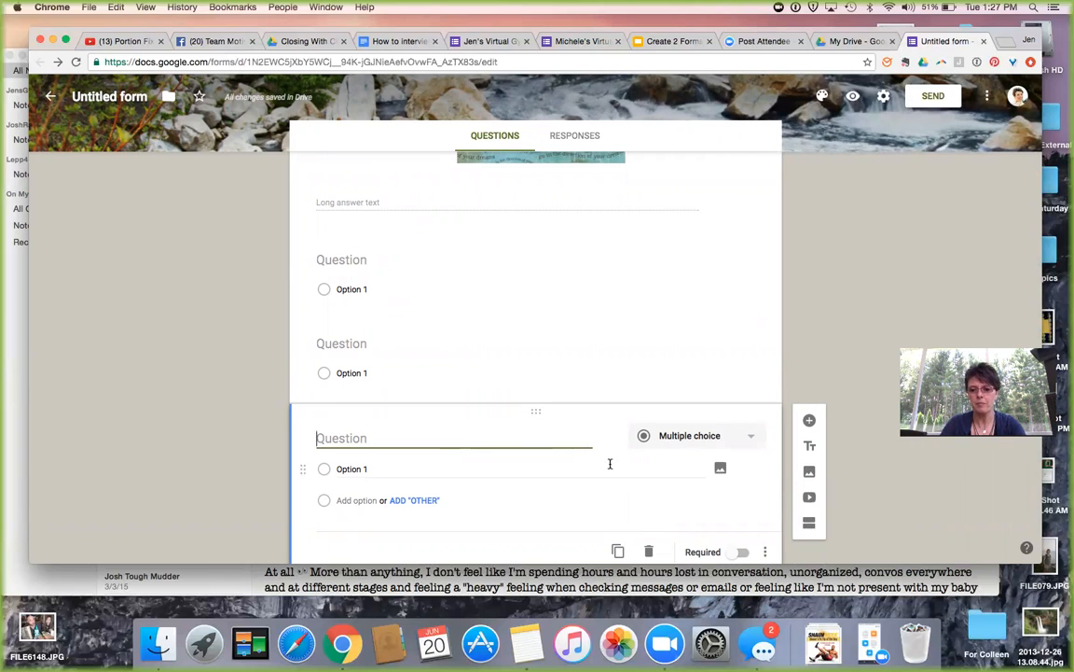
# Make one a Short answer titled 'Phone Number', move it under the name question, then add an image.
pyautogui.click(748, 435)
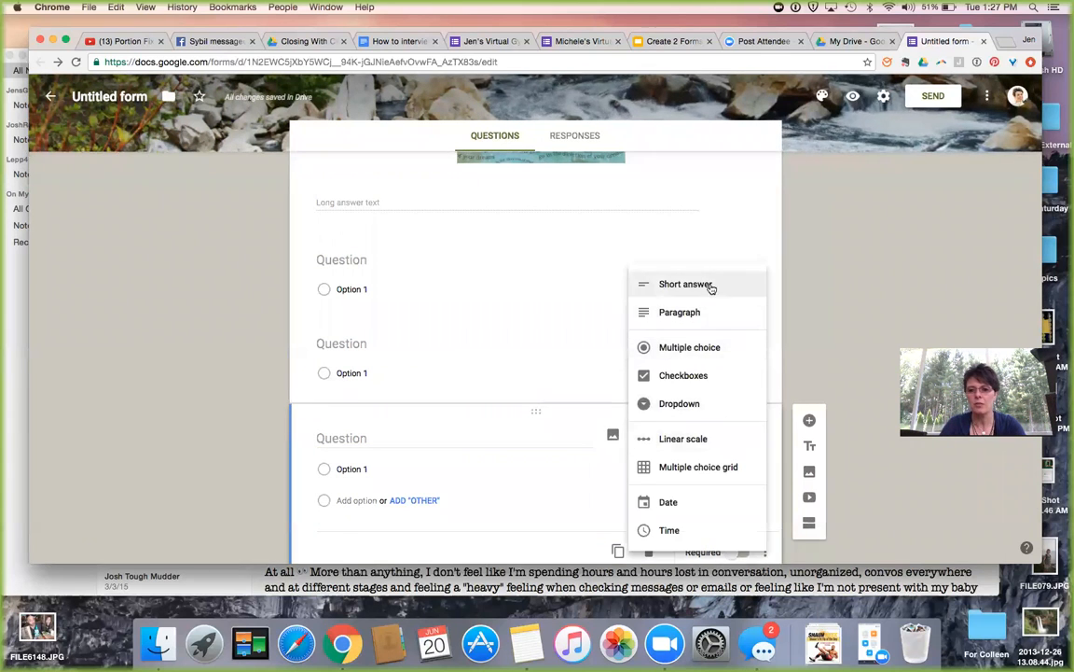
pyautogui.click(710, 285)
pyautogui.click(331, 435)
pyautogui.write('Ph')
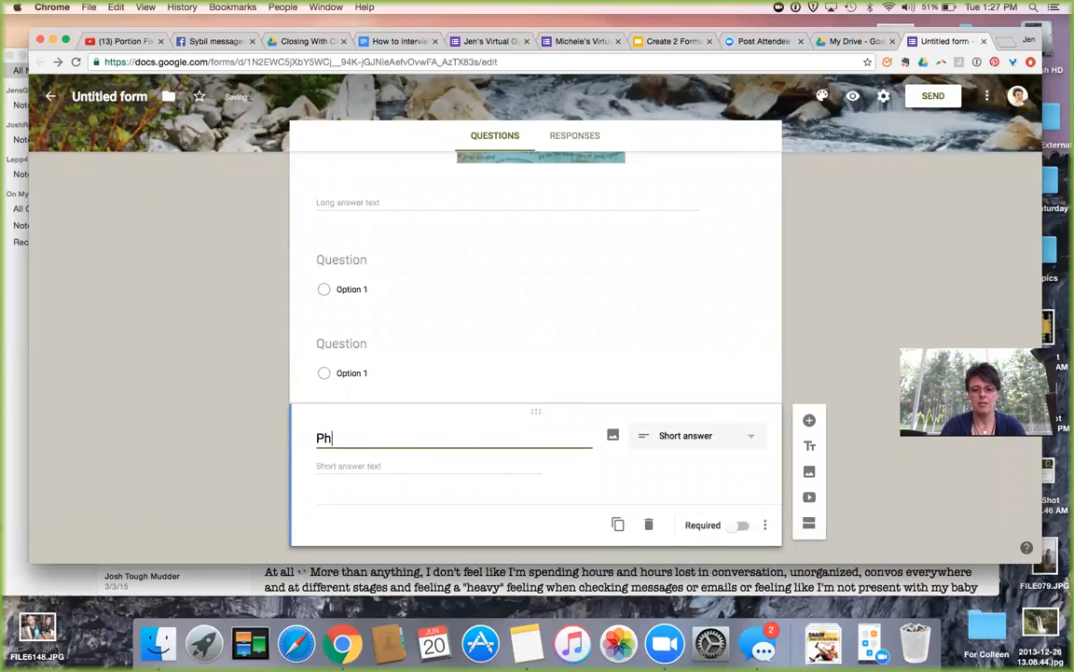
pyautogui.write('one Number')
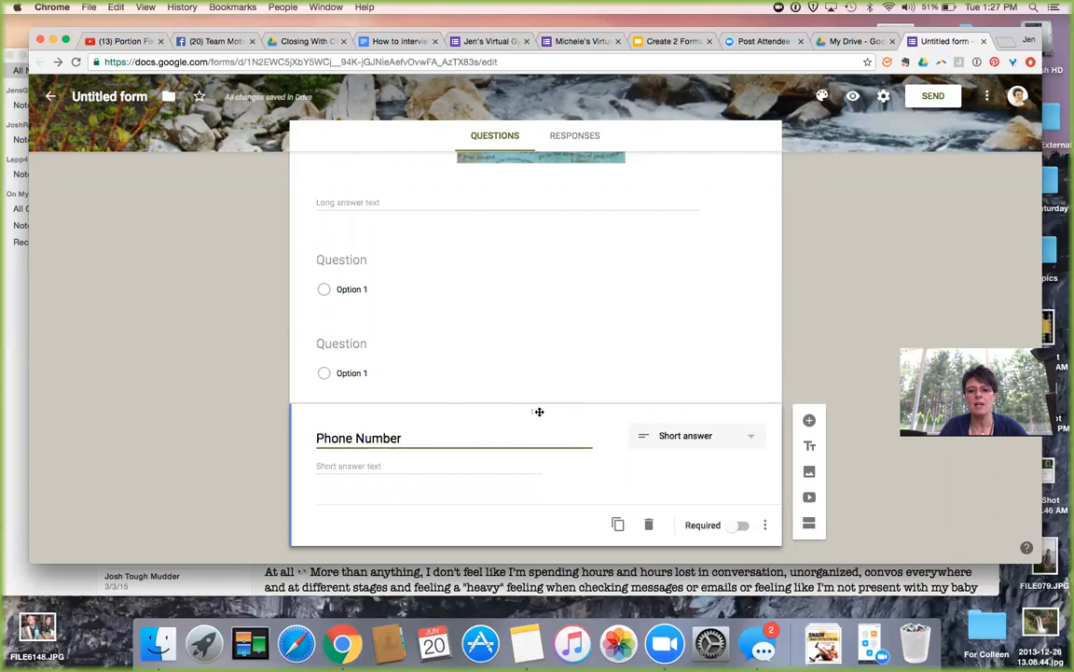
pyautogui.moveTo(534, 407); pyautogui.dragTo(528, 299)
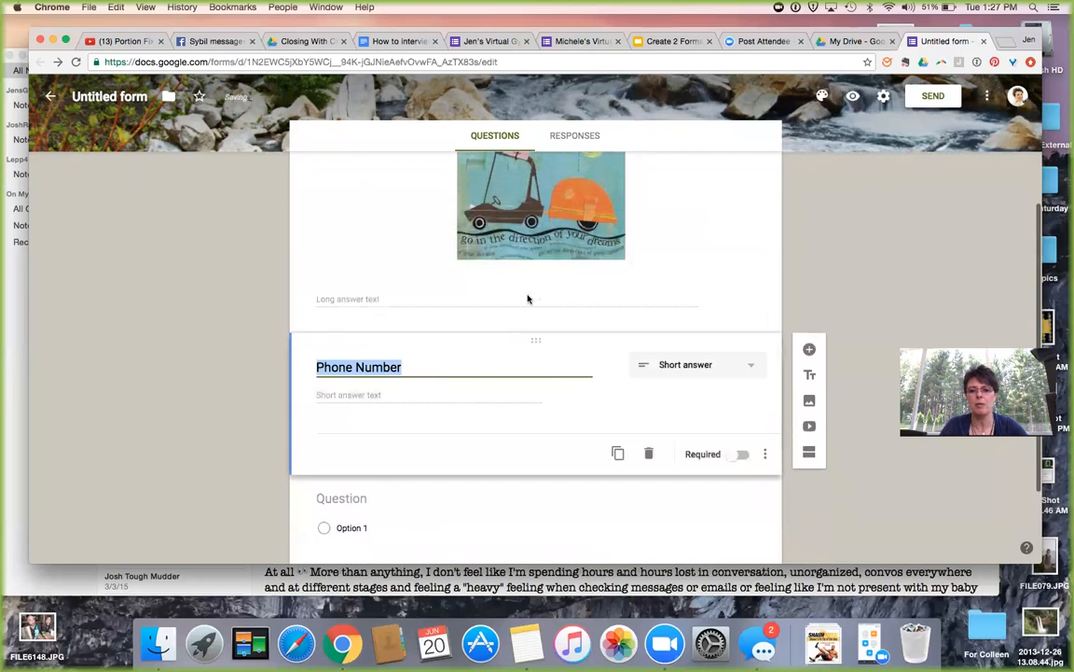
pyautogui.click(783, 249)
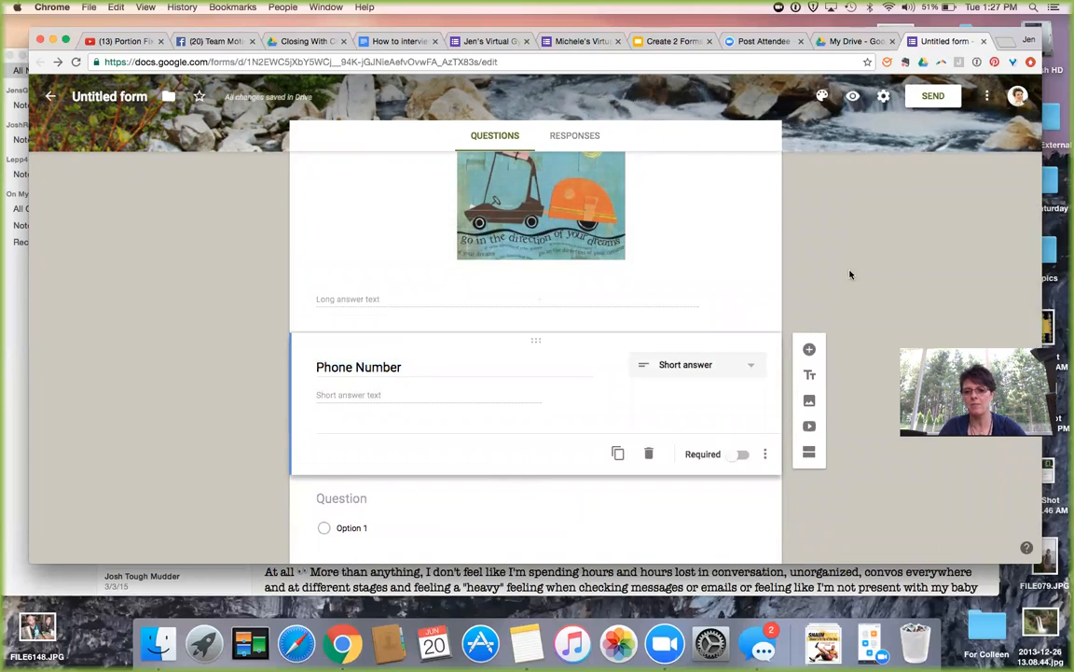
pyautogui.click(810, 403)
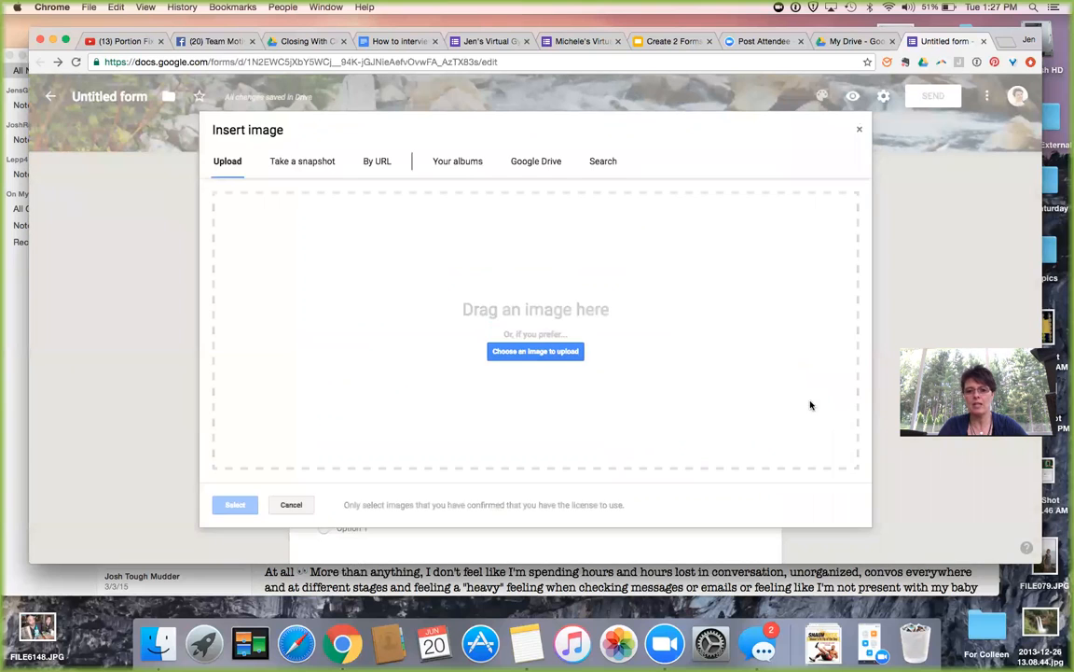
# Insert the Good Boots photo from Your albums > Photos from posts > 2013-11-25.
pyautogui.click(533, 164)
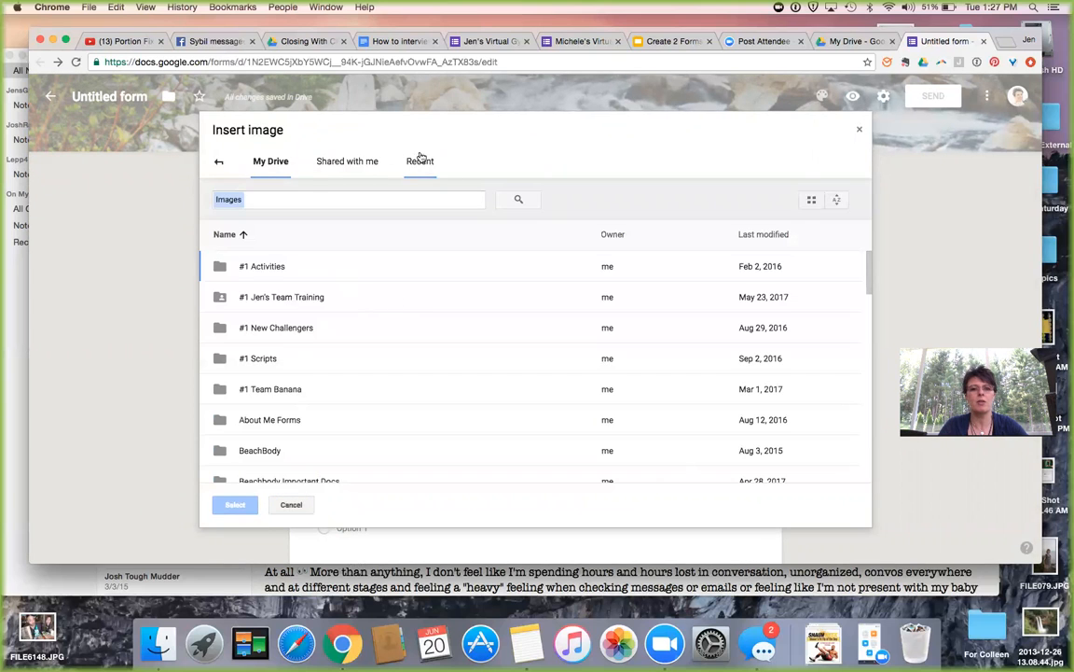
pyautogui.click(218, 162)
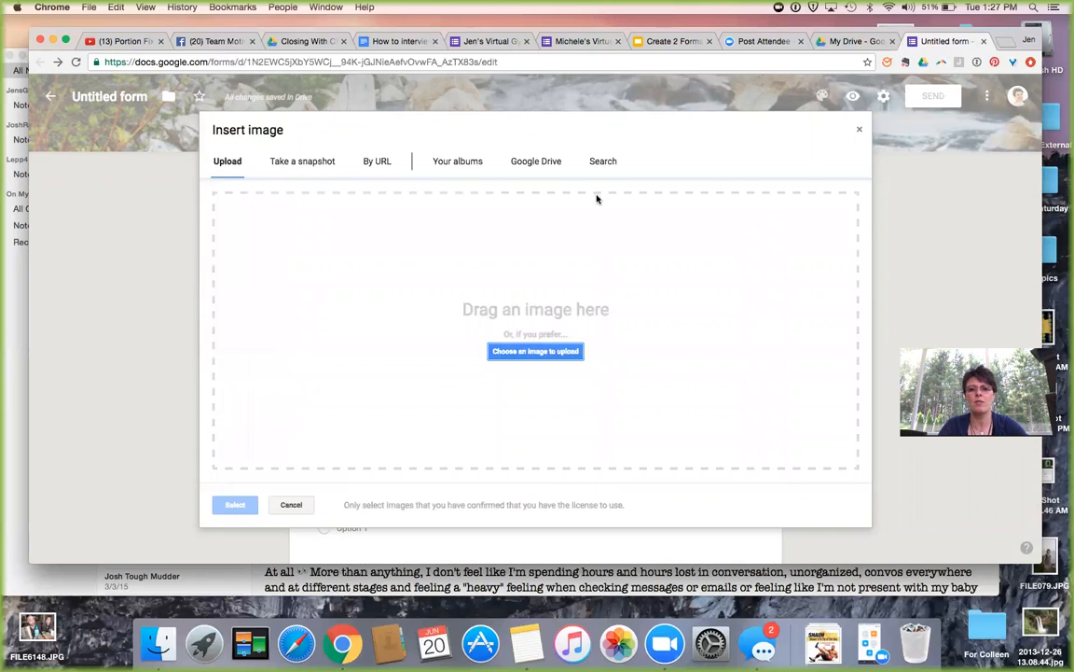
pyautogui.click(473, 167)
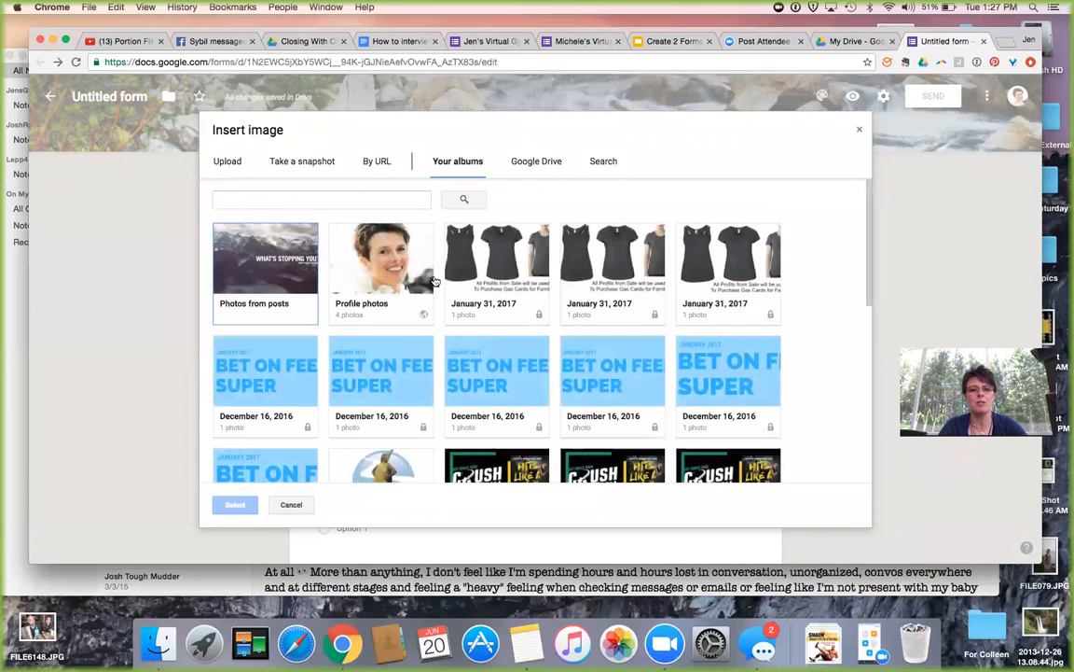
pyautogui.click(290, 269)
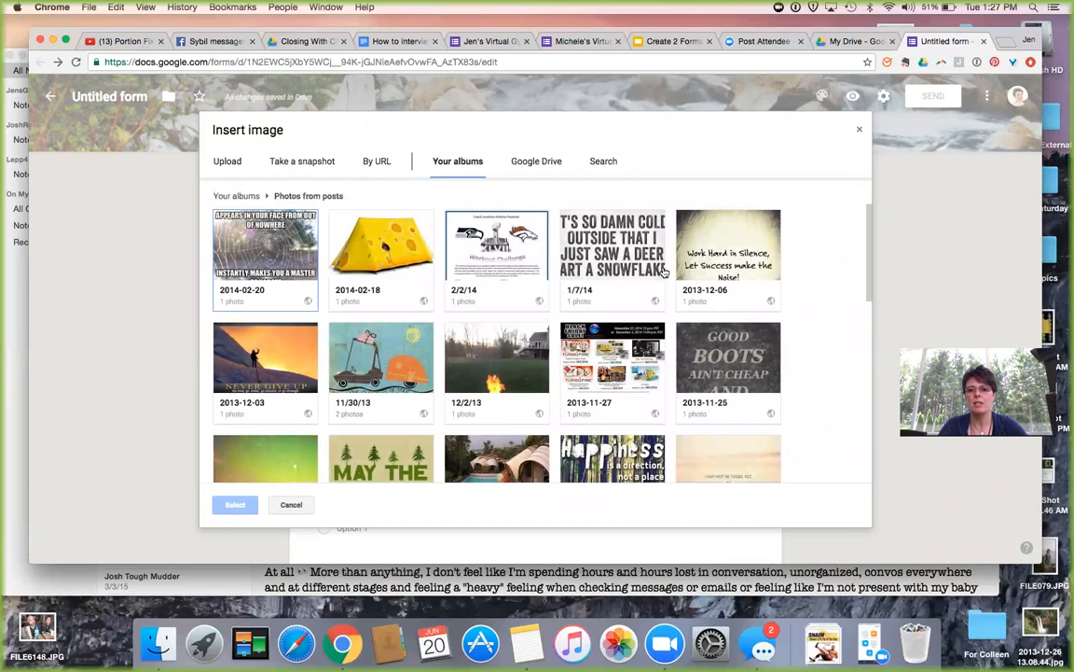
pyautogui.click(736, 364)
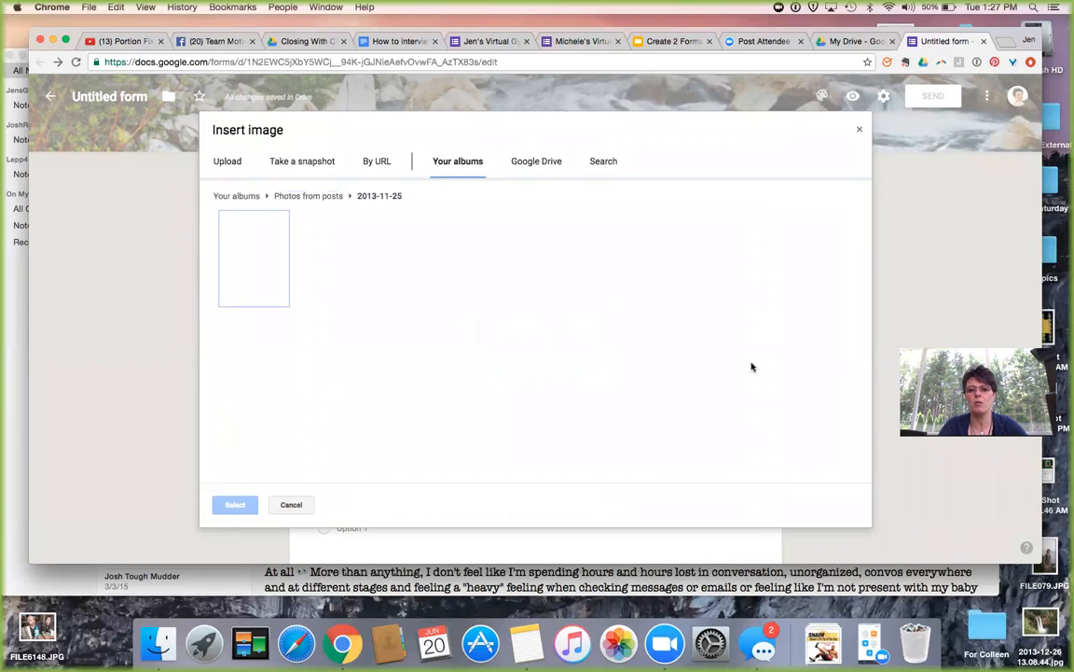
pyautogui.click(233, 234)
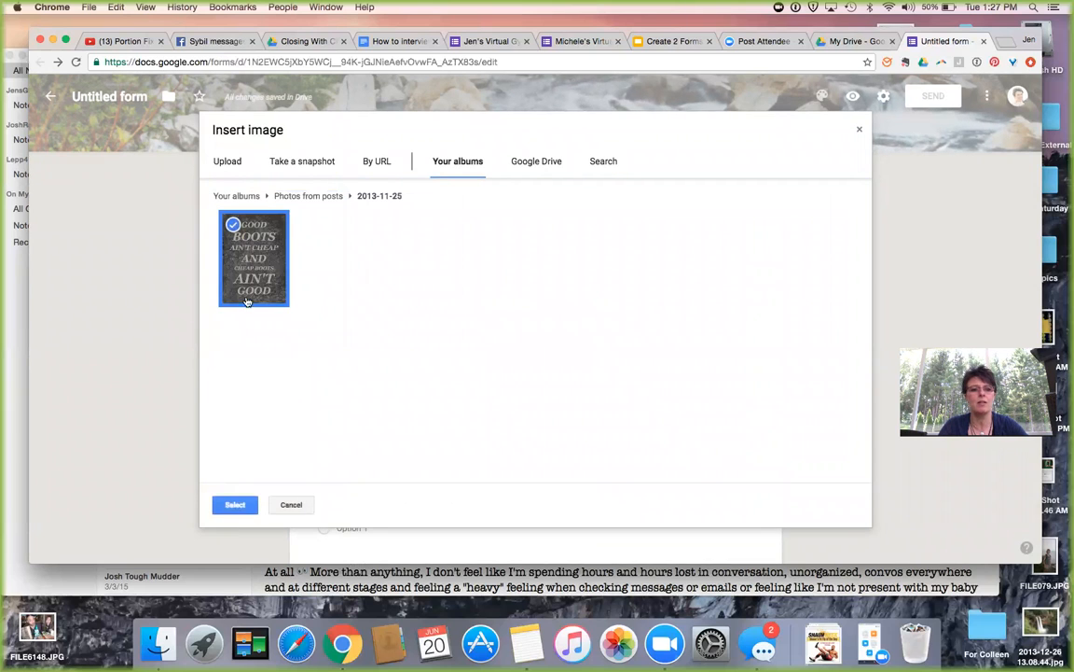
pyautogui.click(235, 504)
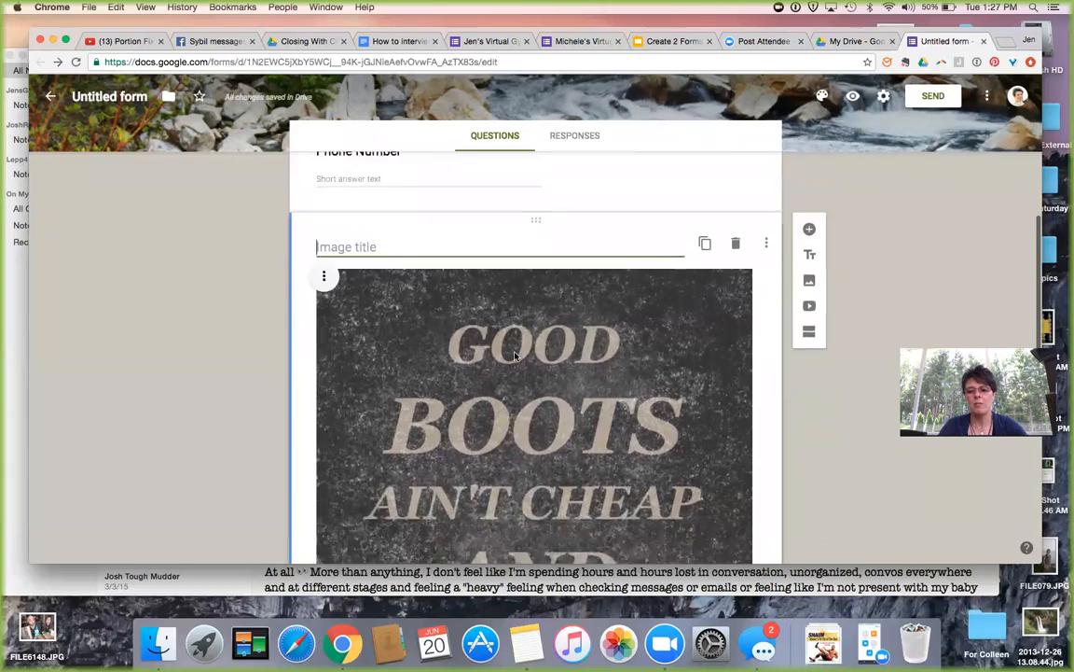
# Open the Select Video dialog with its YouTube search from the side toolbar.
pyautogui.scroll(-5, 514, 356)
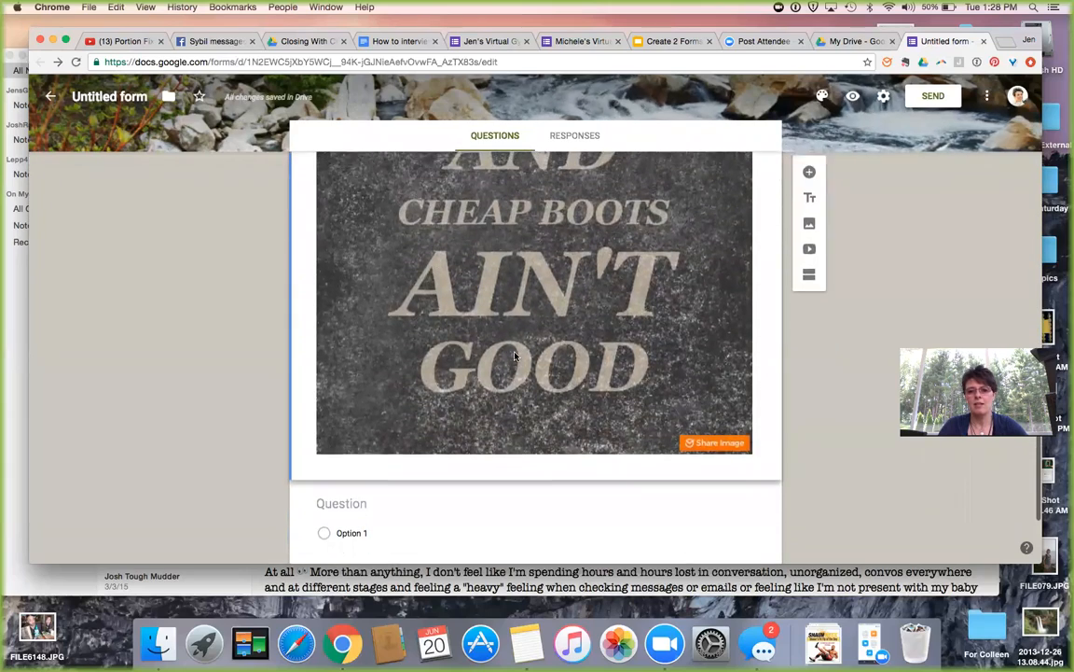
pyautogui.scroll(5, 514, 355)
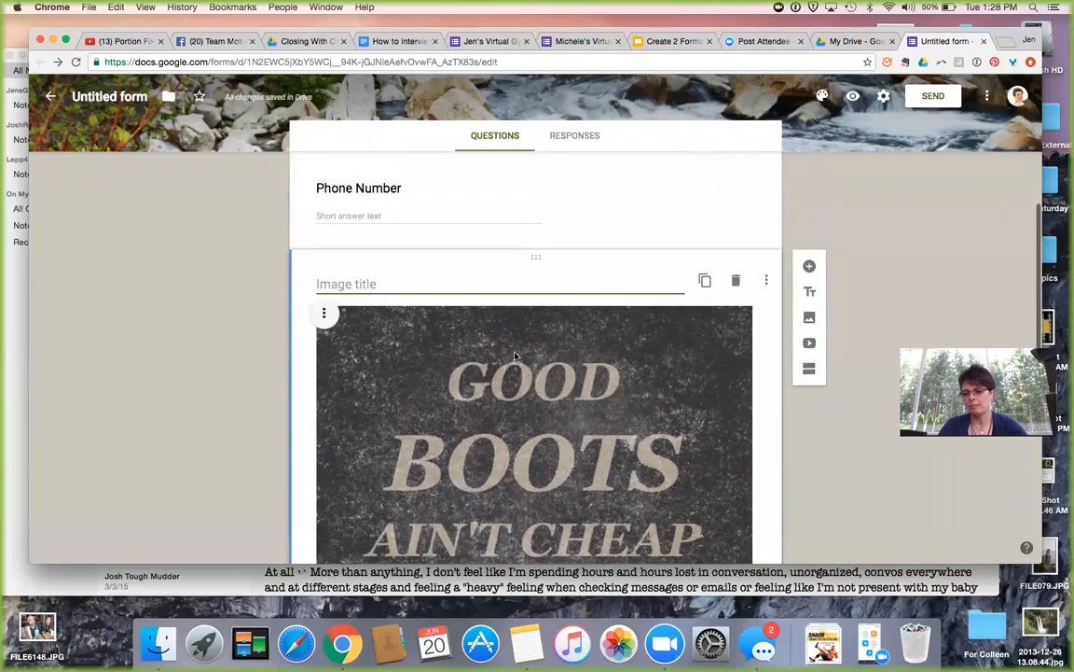
pyautogui.click(809, 346)
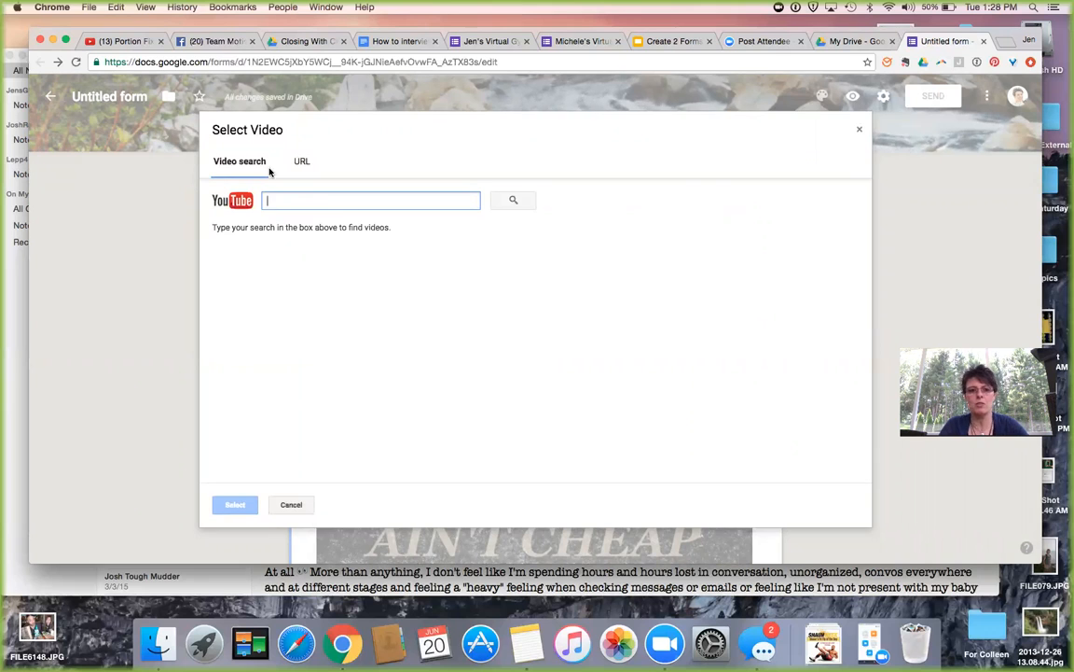
# Check the URL option in Select Video, then cancel without adding a video.
pyautogui.click(301, 161)
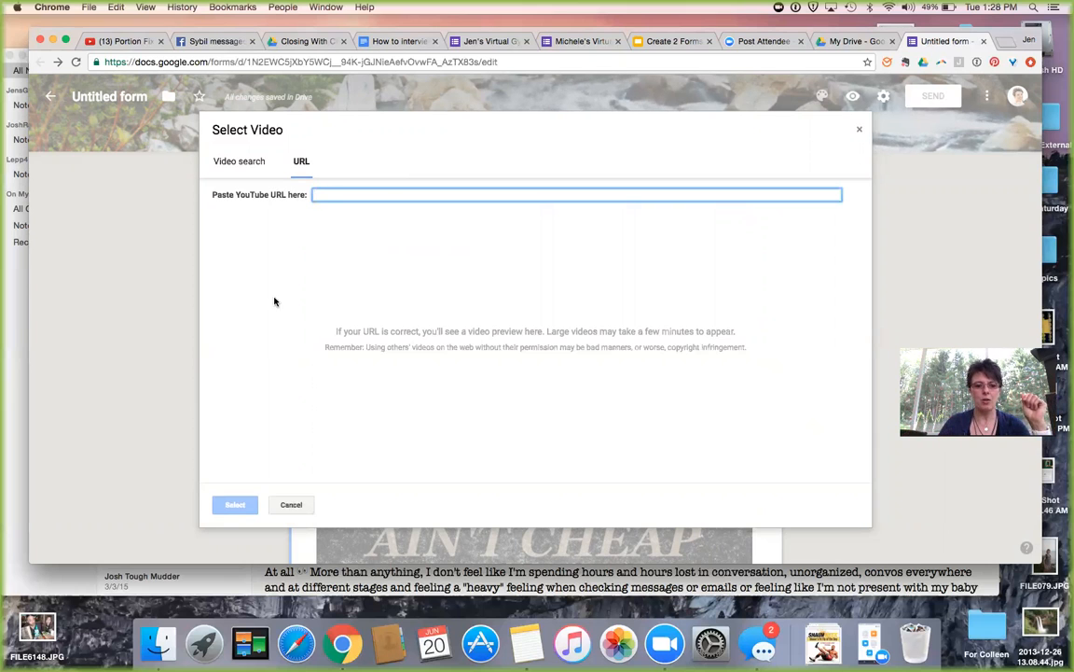
pyautogui.click(291, 503)
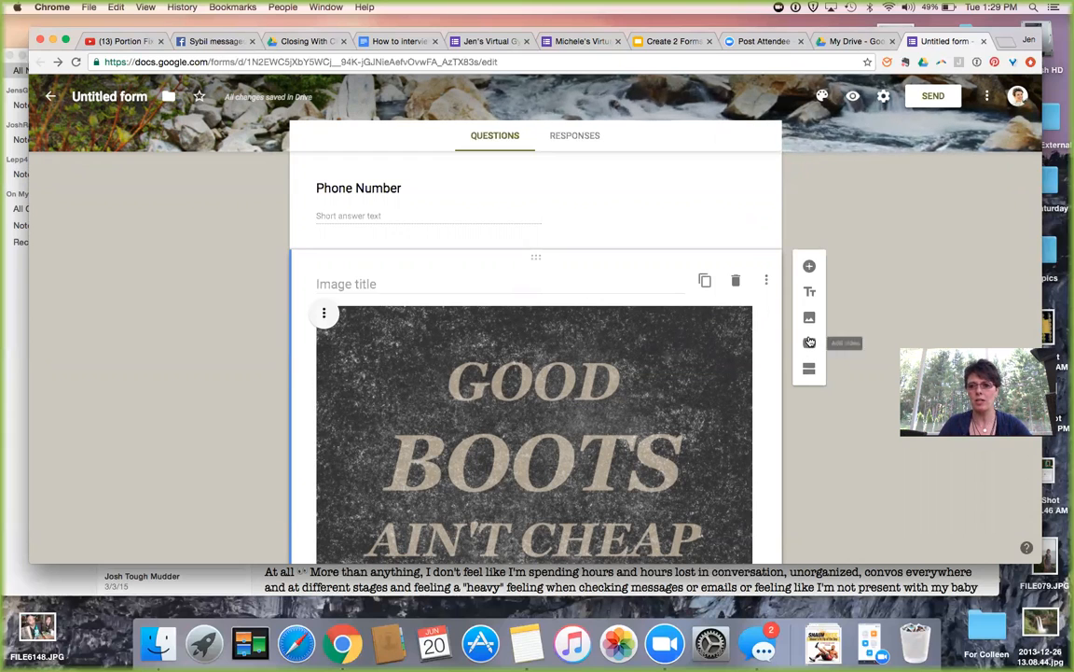
# Open teambeachbody.com in a new tab and go to the Coach Online Office ENGLISH Video Library.
pyautogui.click(1005, 42)
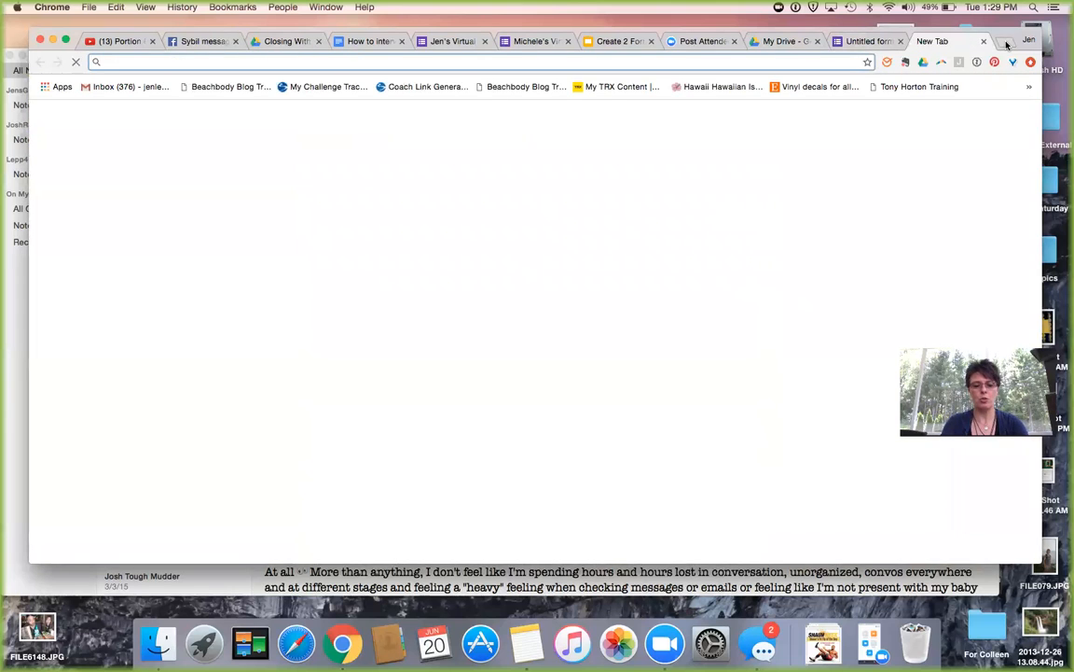
pyautogui.write('te')
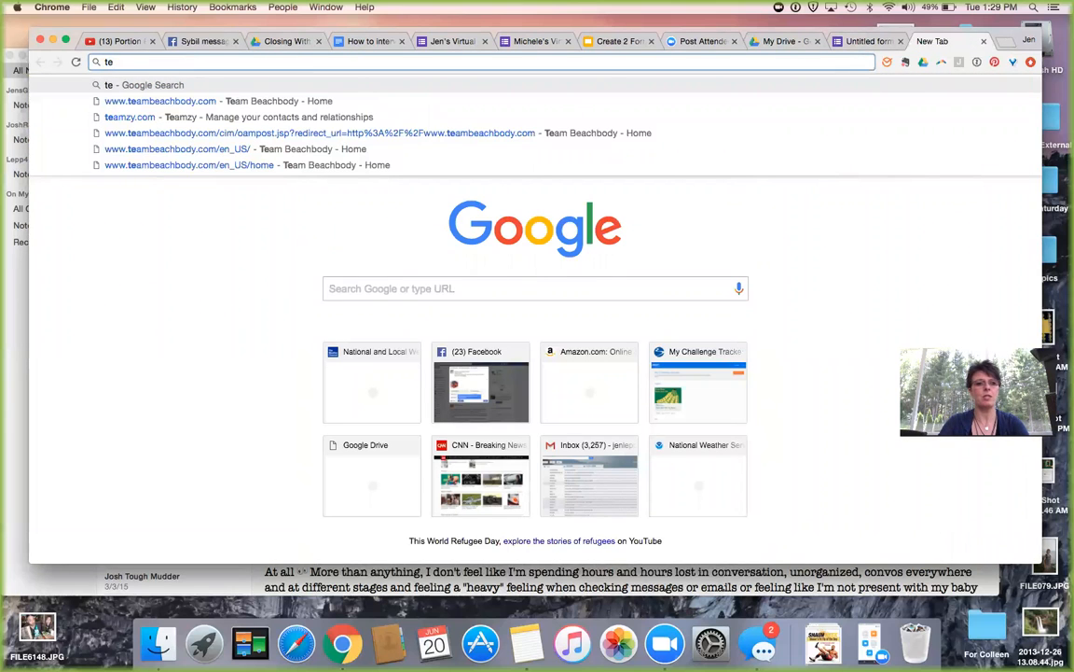
pyautogui.click(177, 107)
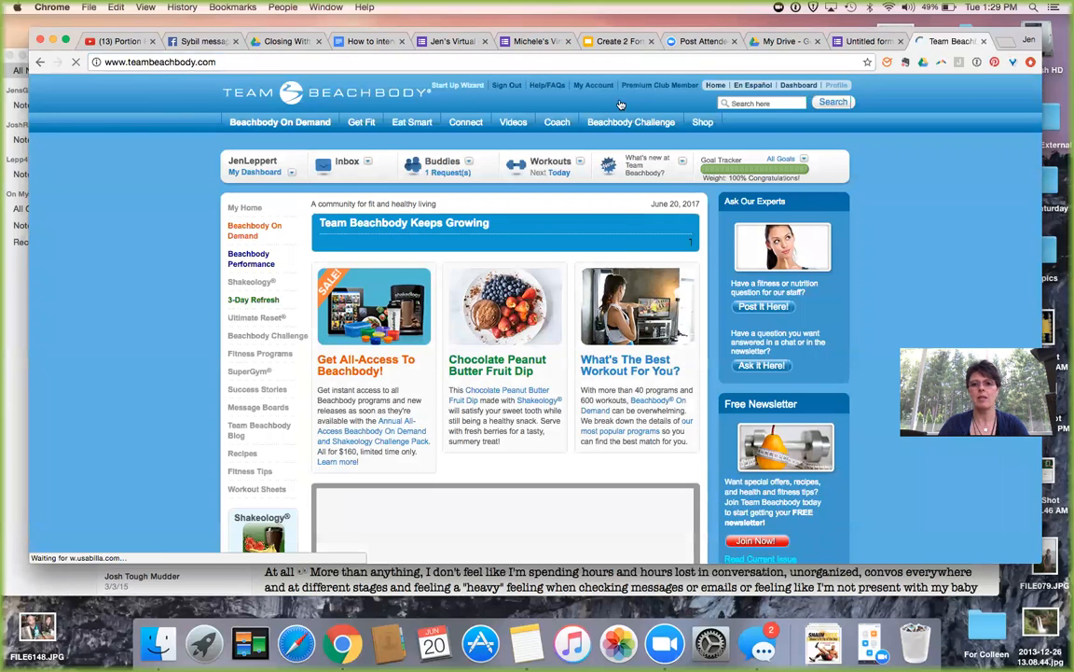
pyautogui.moveTo(557, 123)
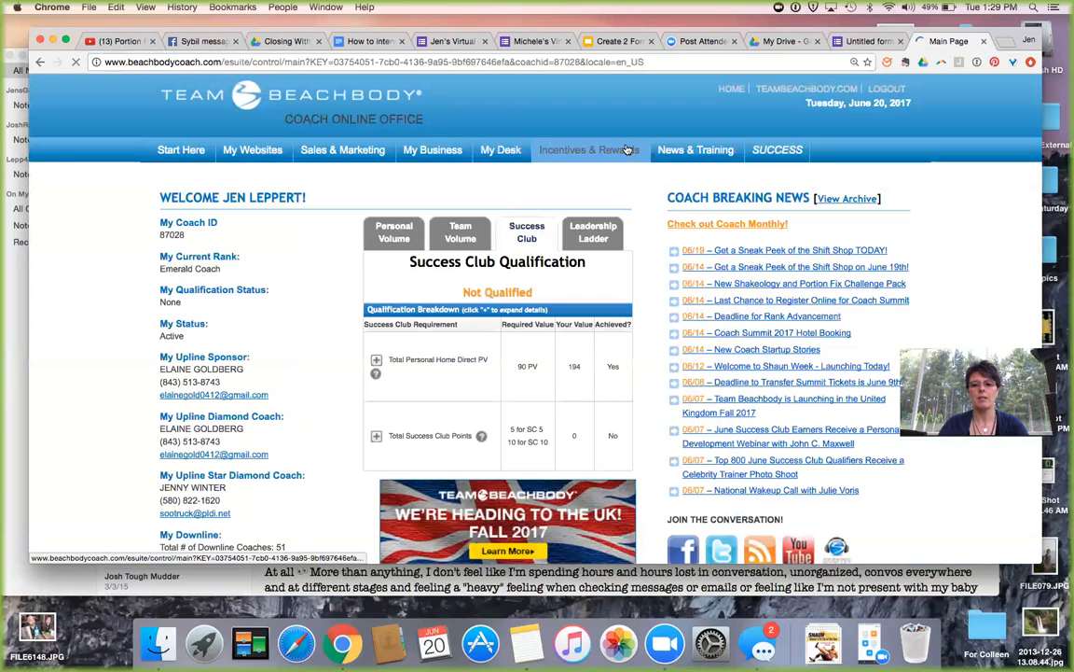
pyautogui.scroll(-3, 770, 210)
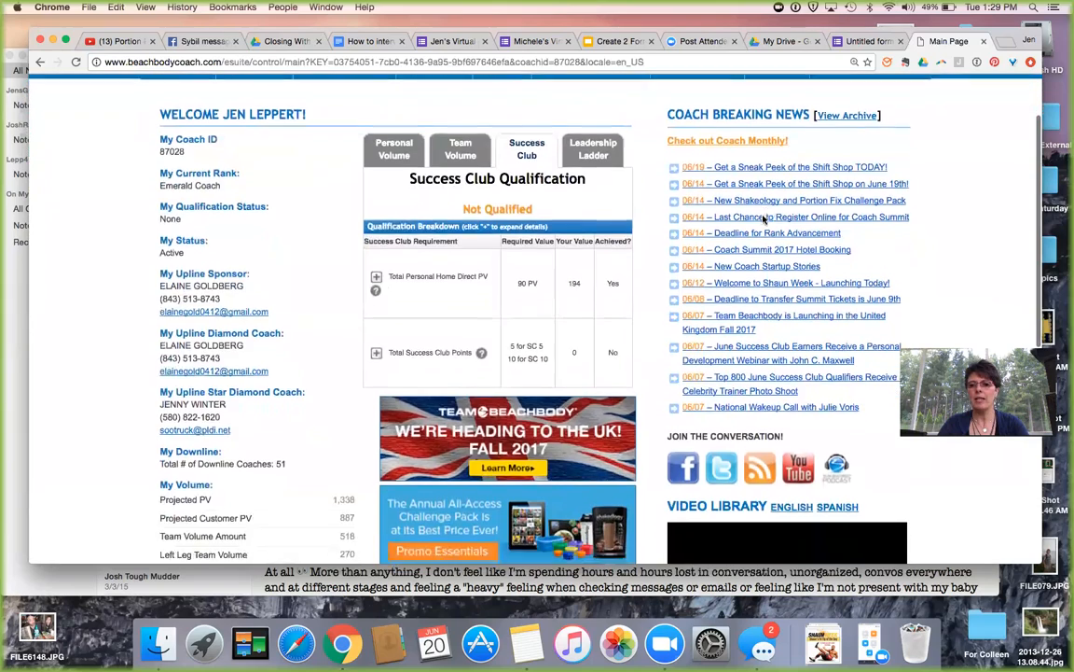
pyautogui.scroll(-1, 765, 219)
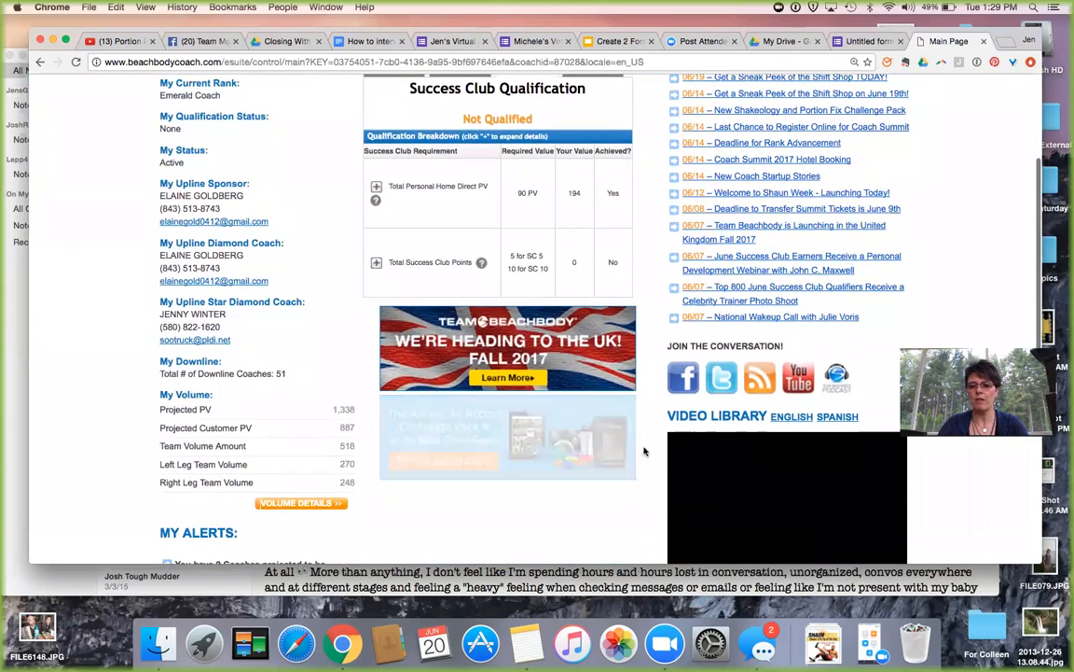
pyautogui.scroll(-2, 690, 382)
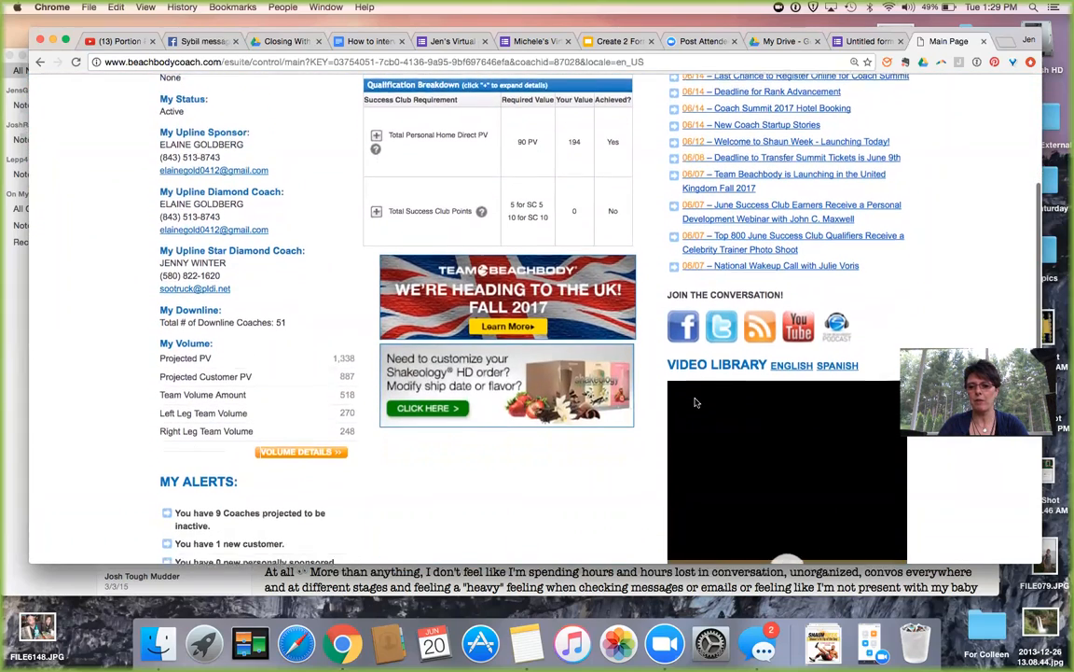
pyautogui.click(799, 351)
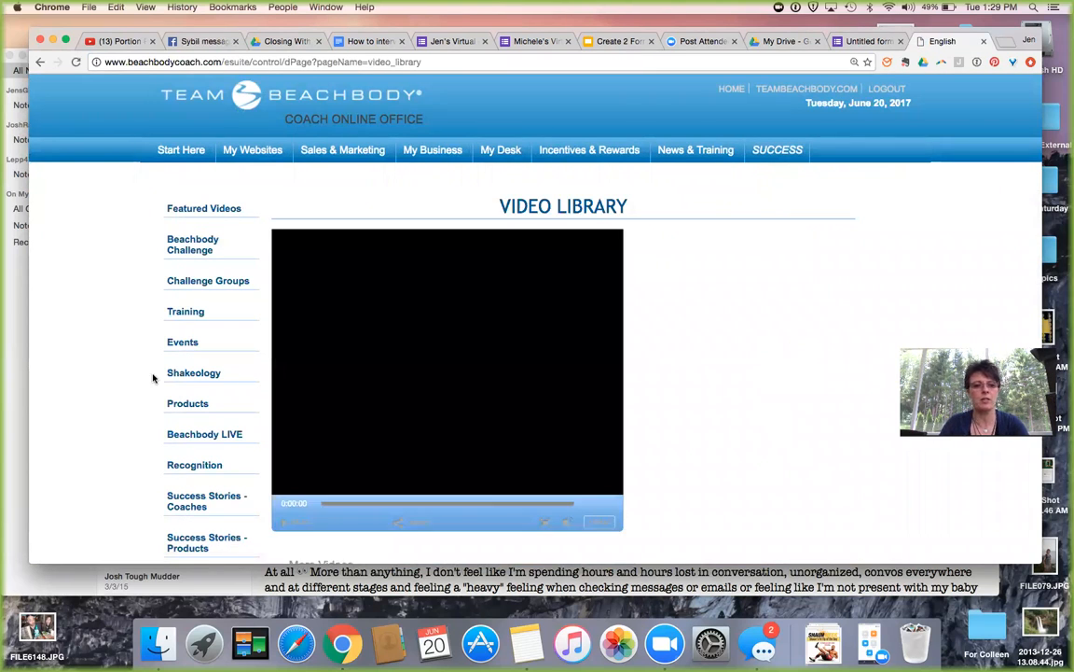
# Expand the Shakeology category and show its Product Overview videos.
pyautogui.scroll(-1, 115, 380)
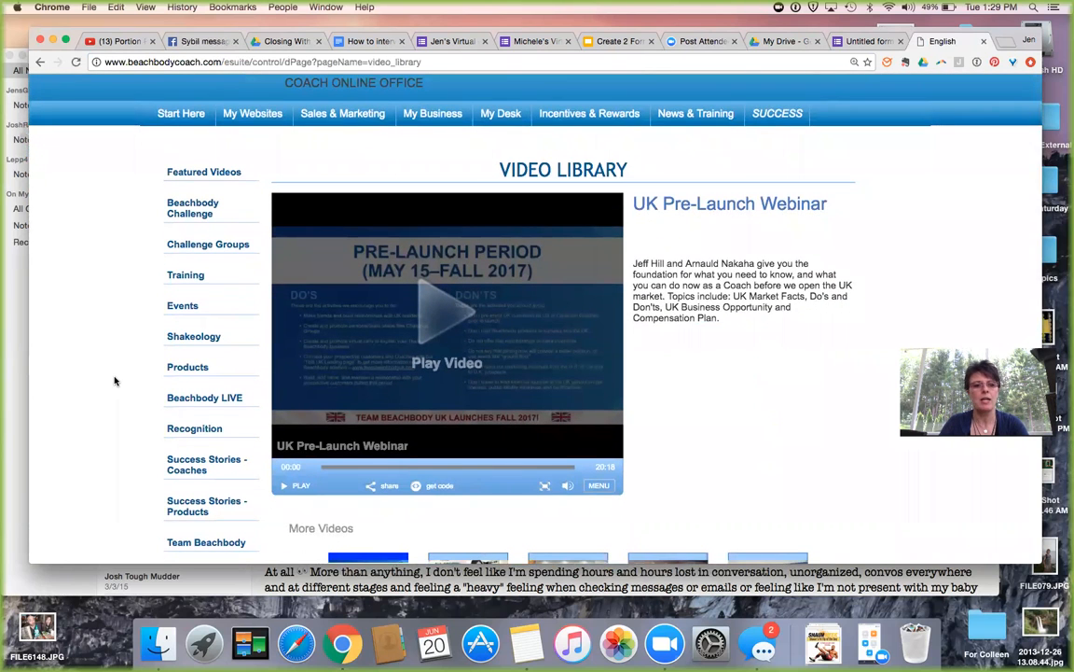
pyautogui.scroll(-1, 114, 380)
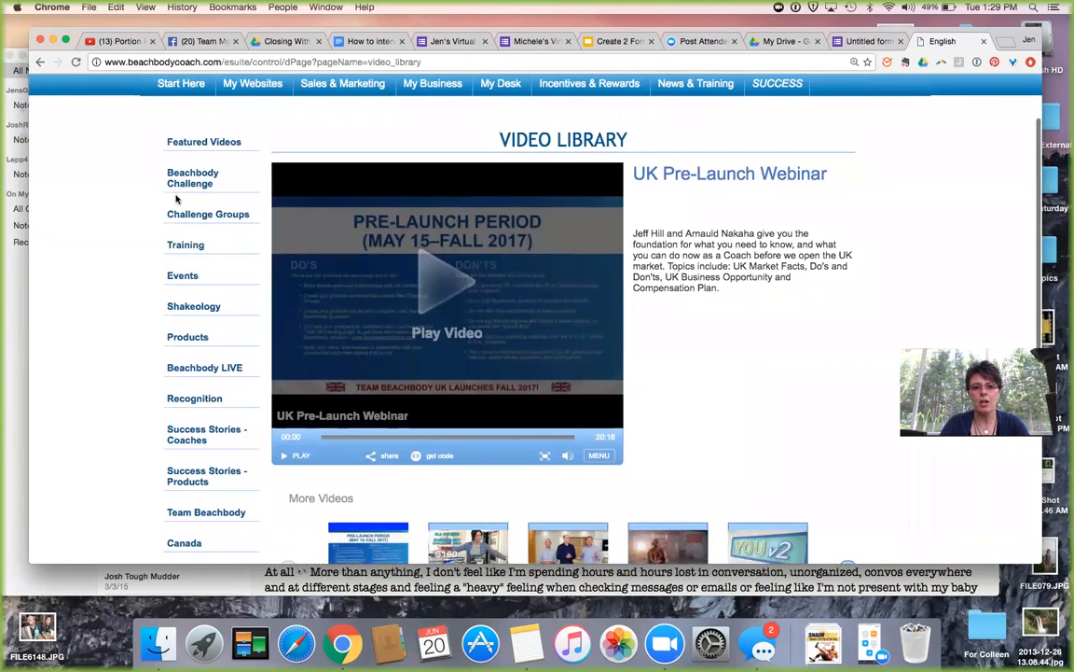
pyautogui.click(188, 310)
pyautogui.scroll(-2, 188, 313)
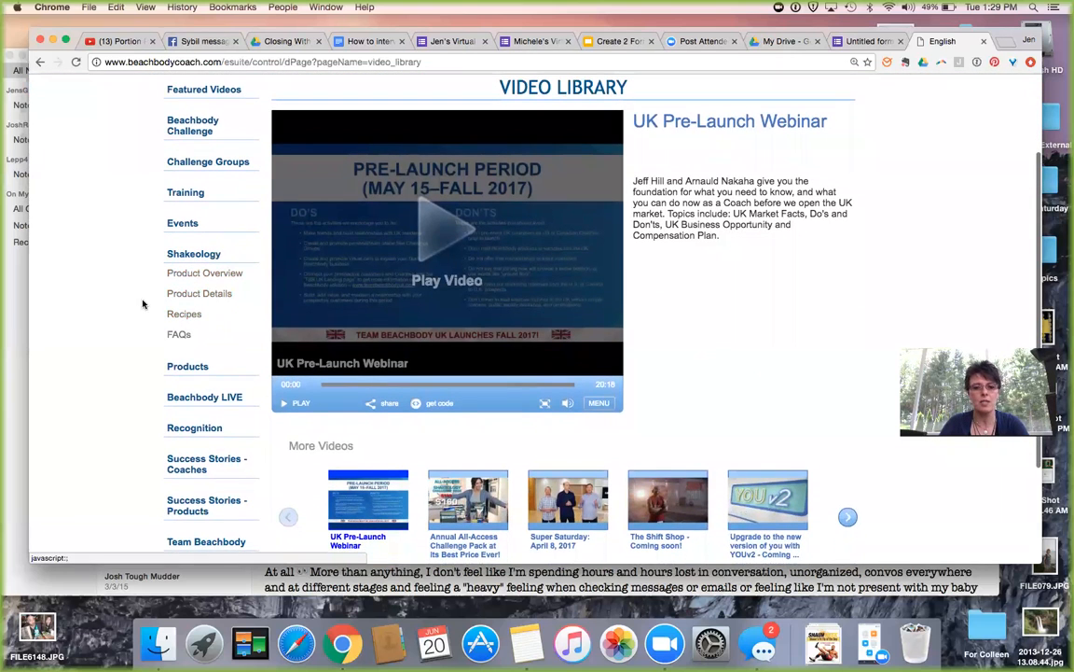
pyautogui.click(192, 296)
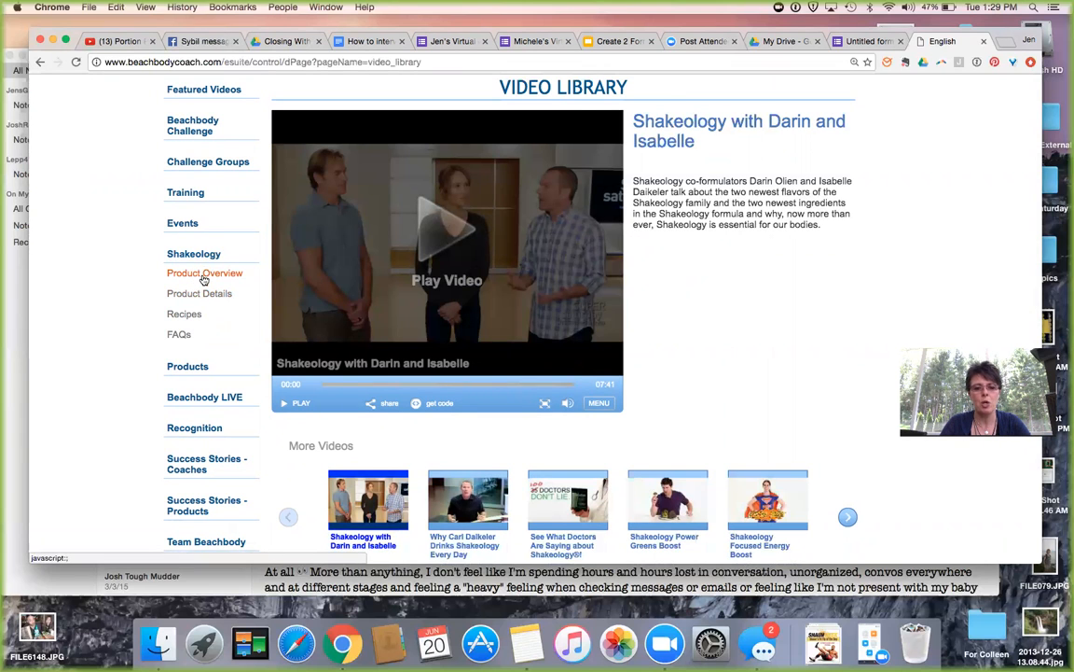
pyautogui.click(203, 275)
pyautogui.scroll(-2, 484, 466)
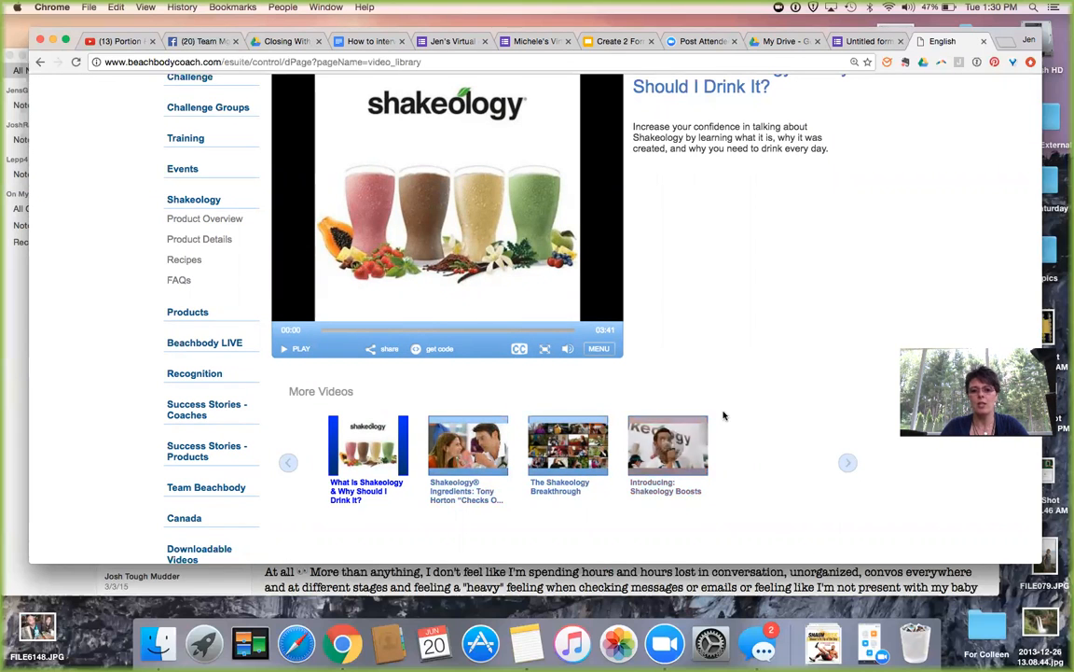
pyautogui.scroll(1, 708, 410)
# Load the Tony Horton 'Checks Out' video, pause it, and copy its share link.
pyautogui.click(461, 473)
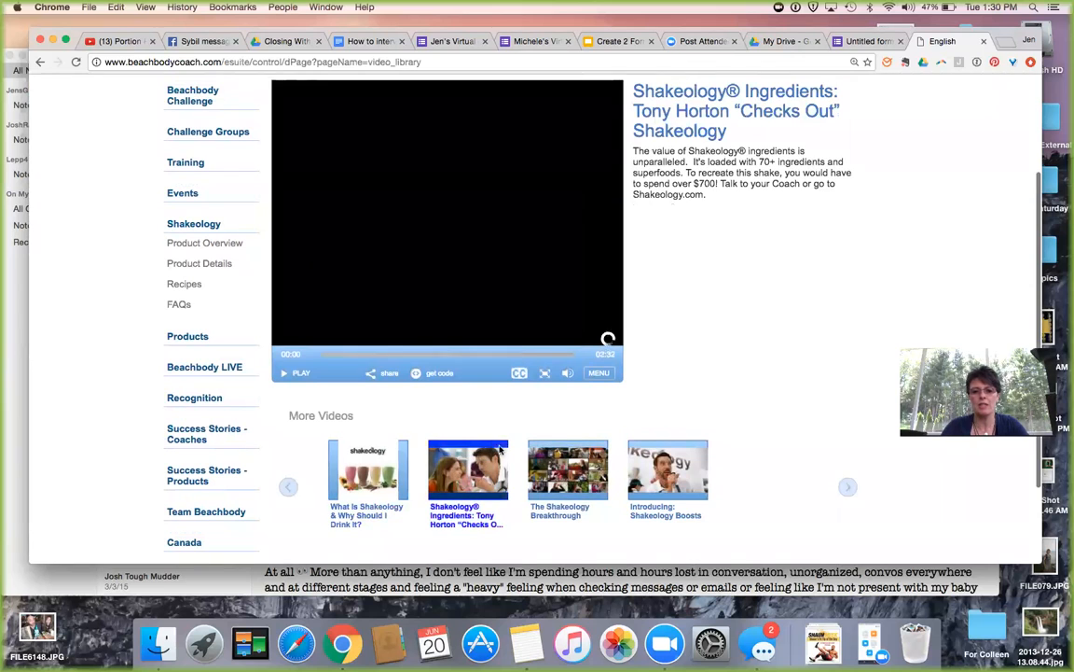
pyautogui.click(285, 373)
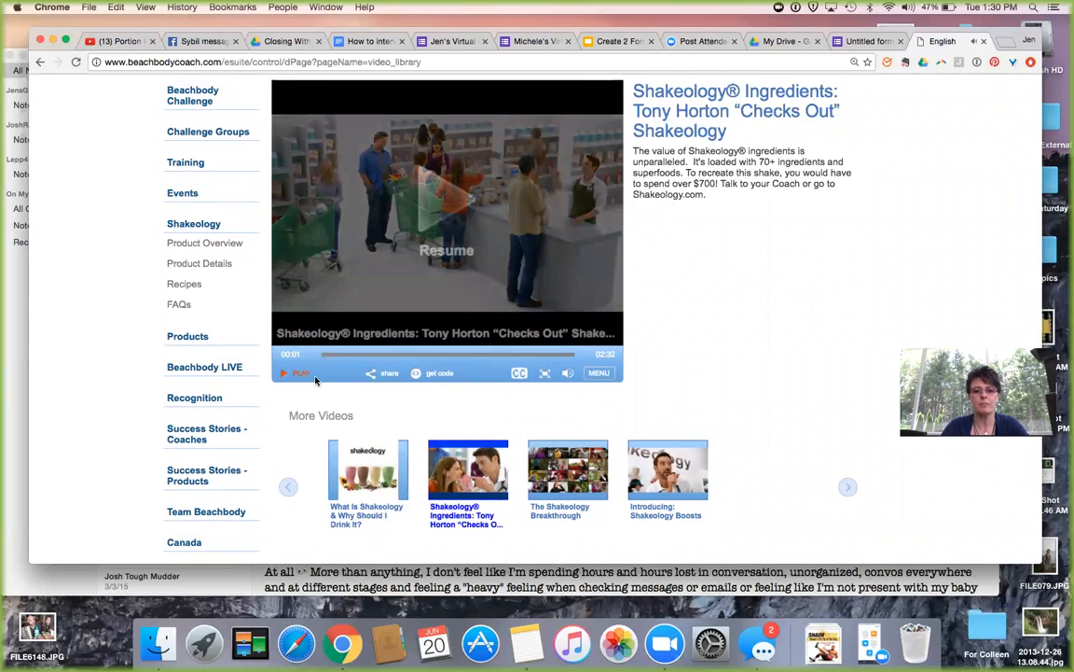
pyautogui.click(389, 374)
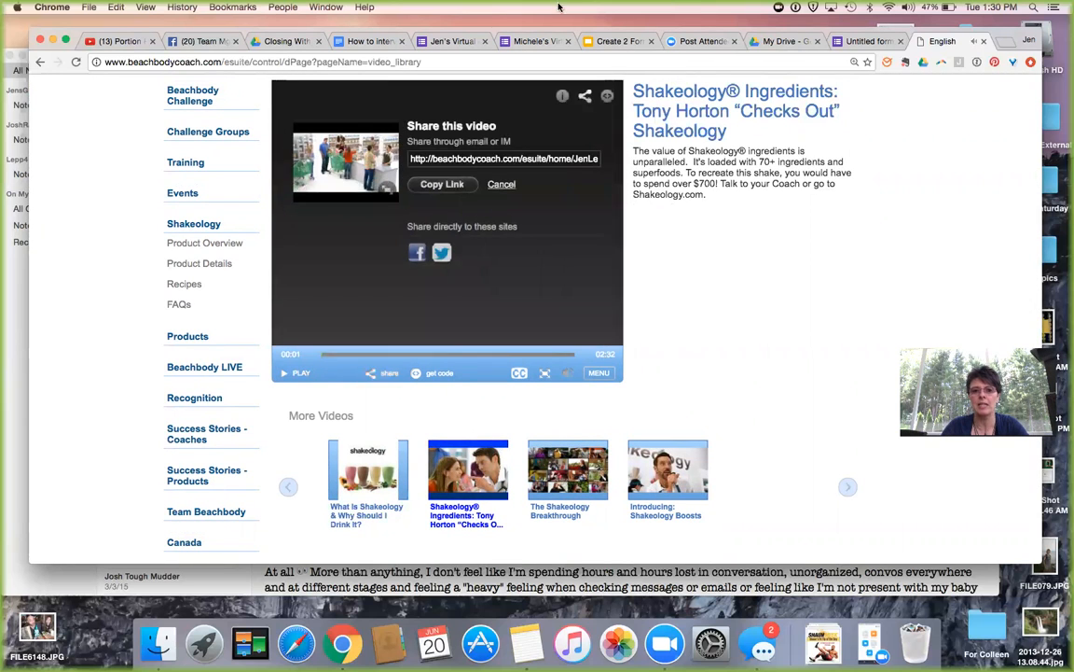
pyautogui.click(449, 185)
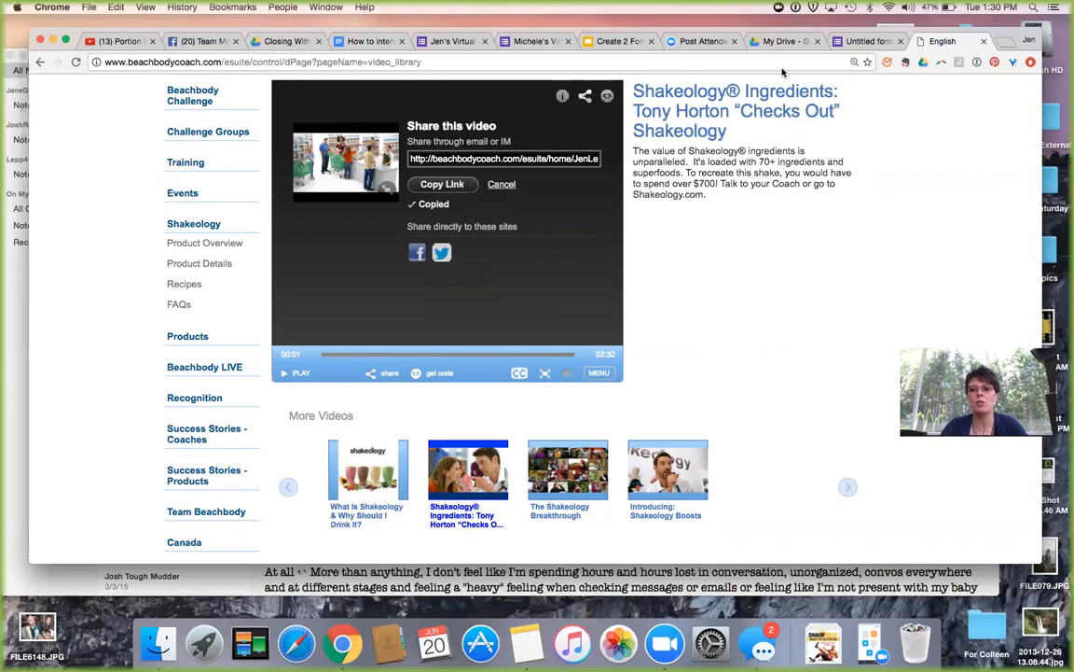
# In the Untitled form, paste the coach video link into Add video, then close the dialog once it fails.
pyautogui.click(856, 44)
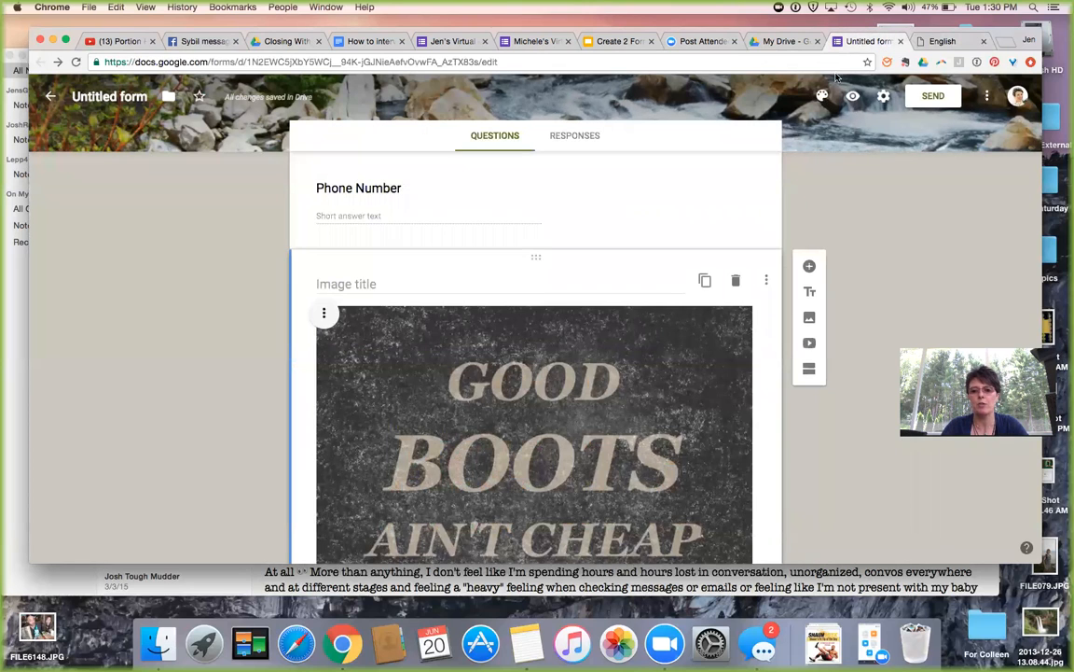
pyautogui.scroll(-5, 688, 259)
pyautogui.scroll(3, 806, 265)
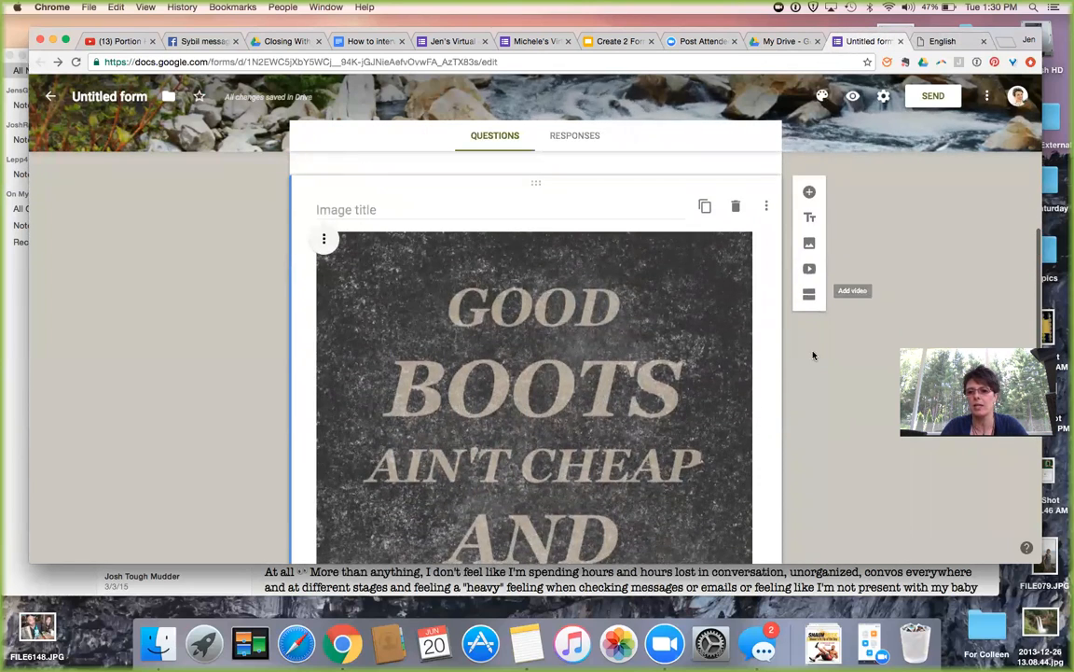
pyautogui.click(810, 270)
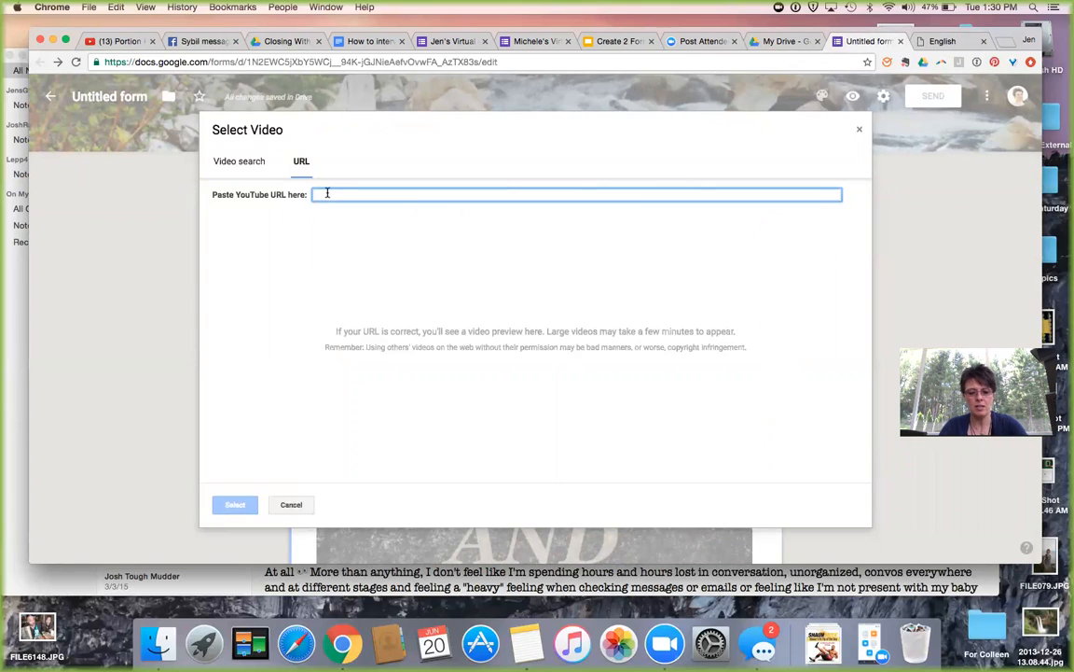
pyautogui.press('super+v')
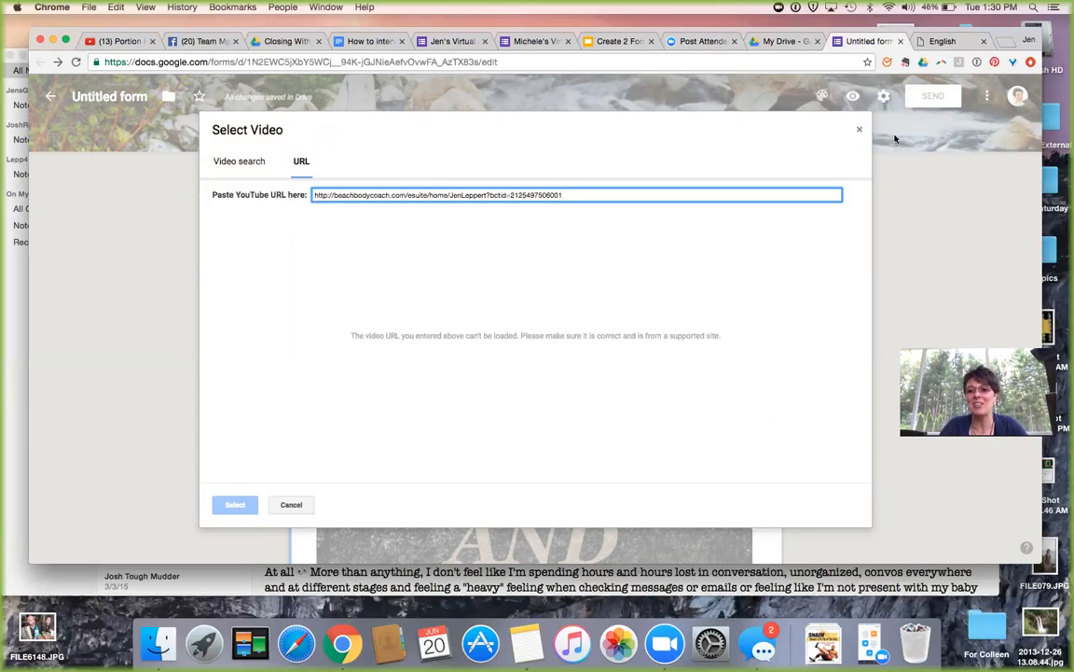
pyautogui.click(857, 133)
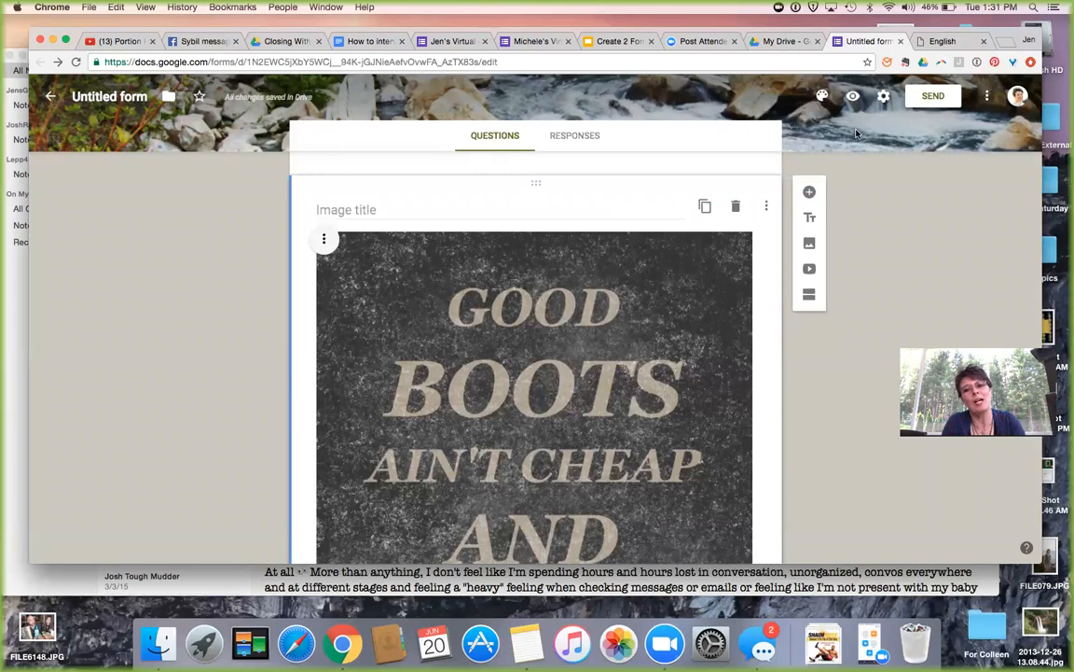
# Delete the GOOD BOOTS AIN'T CHEAP poster image using Remove in its three-dot menu.
pyautogui.scroll(-2, 637, 287)
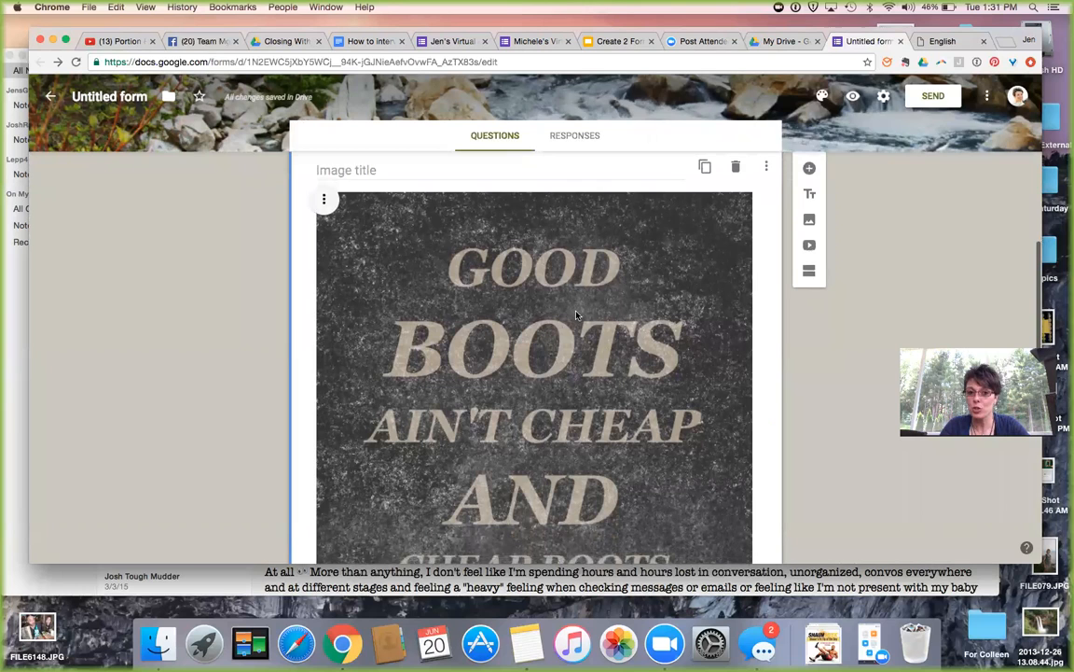
pyautogui.scroll(-1, 525, 307)
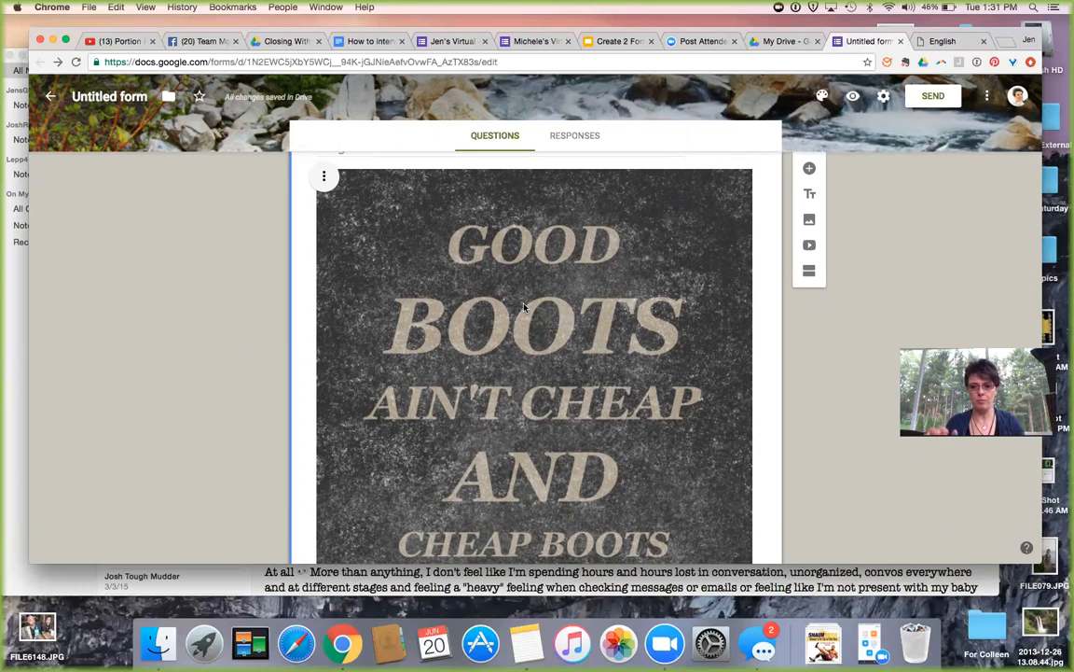
pyautogui.click(324, 175)
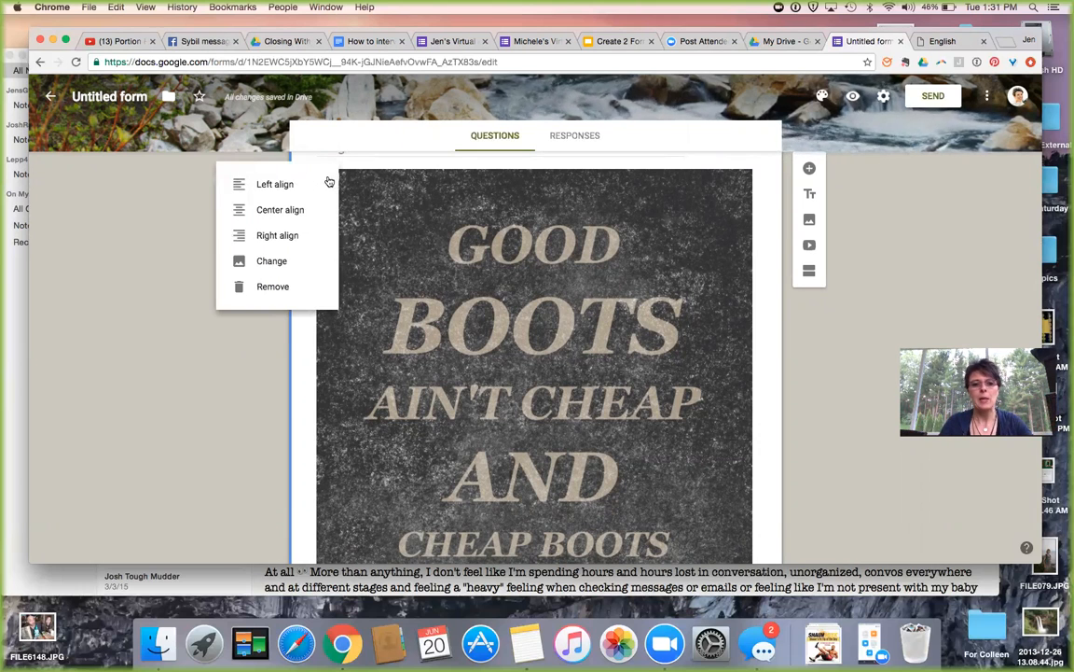
pyautogui.click(488, 339)
pyautogui.scroll(-5, 487, 341)
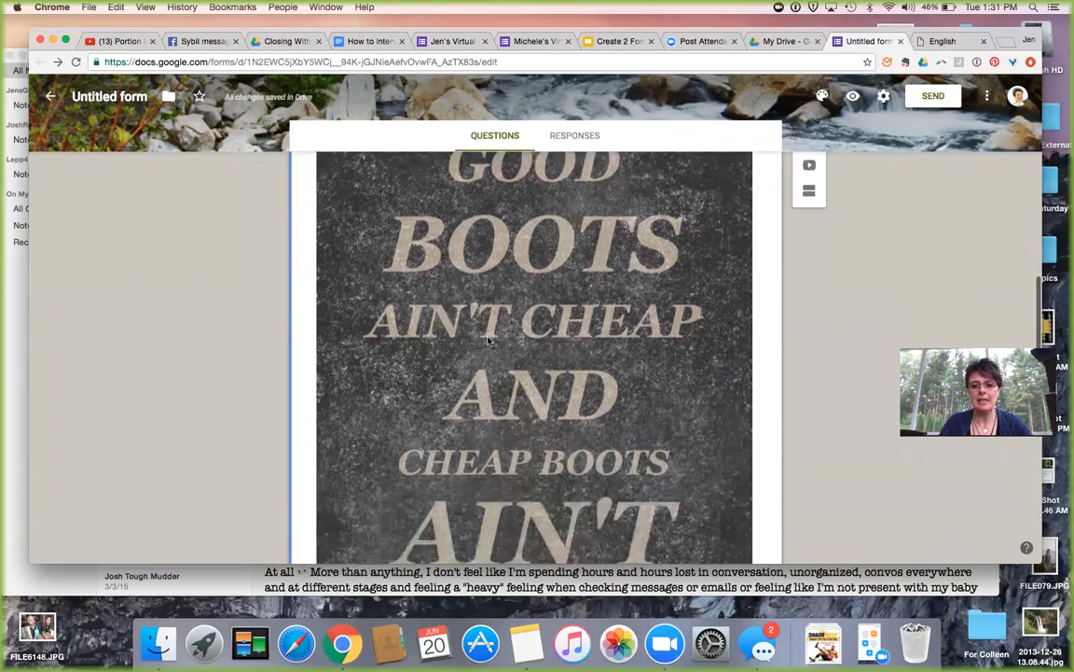
pyautogui.scroll(5, 488, 339)
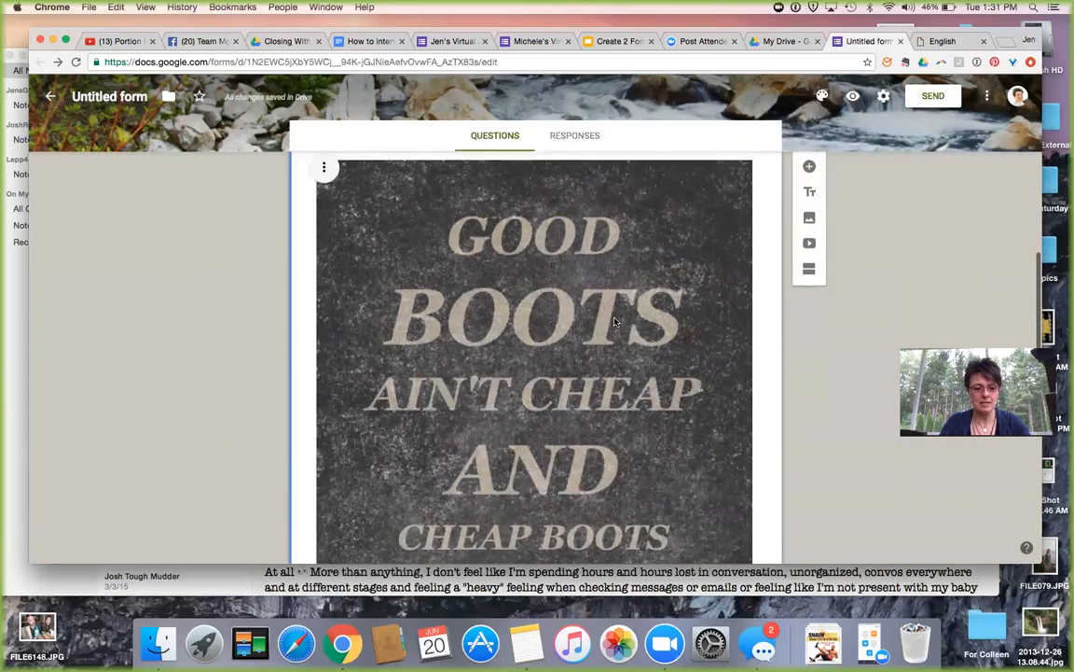
pyautogui.click(558, 282)
pyautogui.rightClick(528, 345)
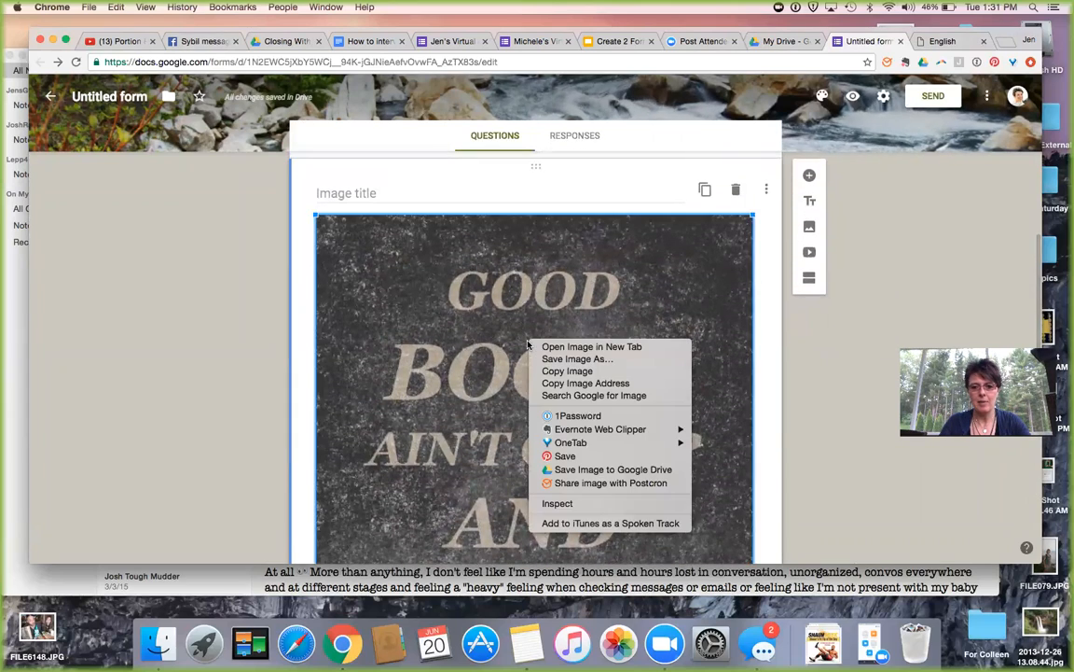
pyautogui.click(467, 369)
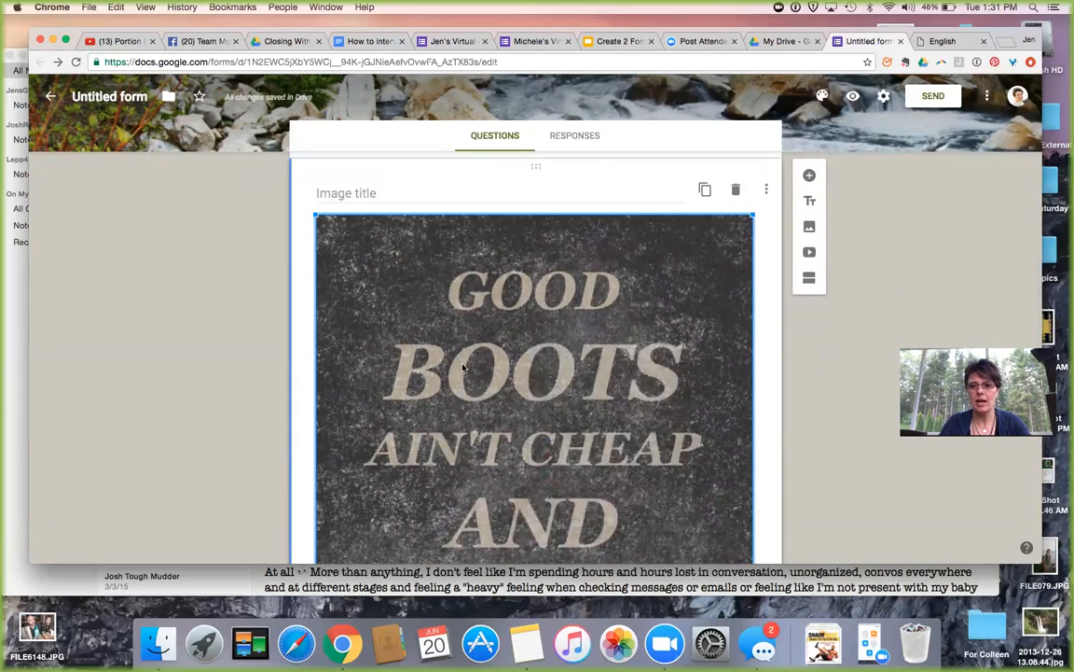
pyautogui.click(767, 190)
pyautogui.click(595, 308)
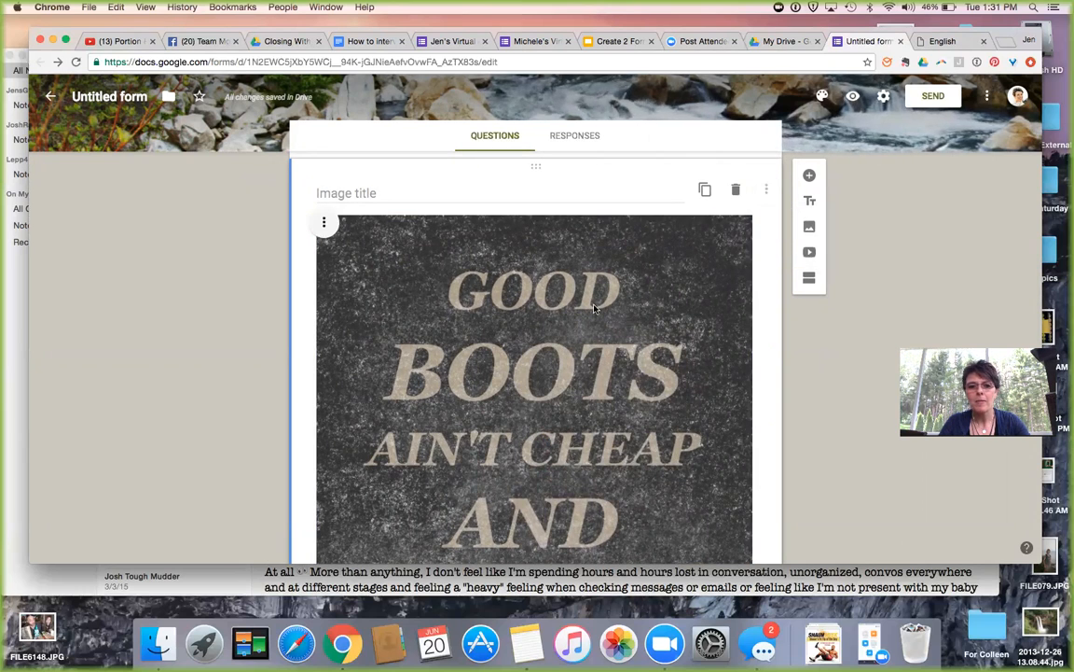
pyautogui.click(325, 223)
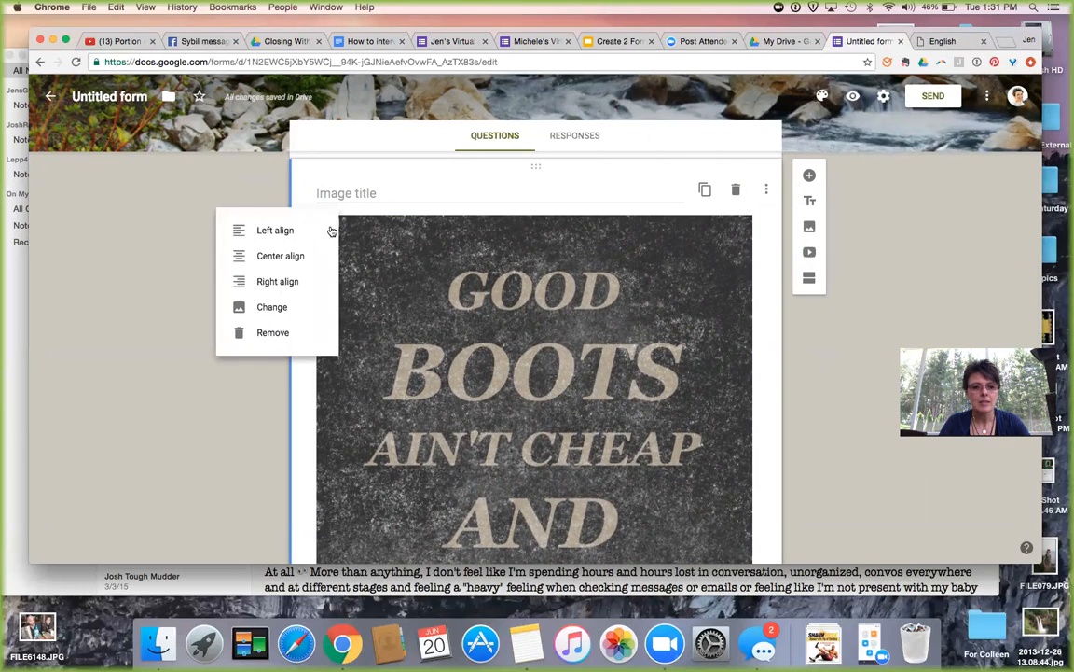
pyautogui.click(287, 333)
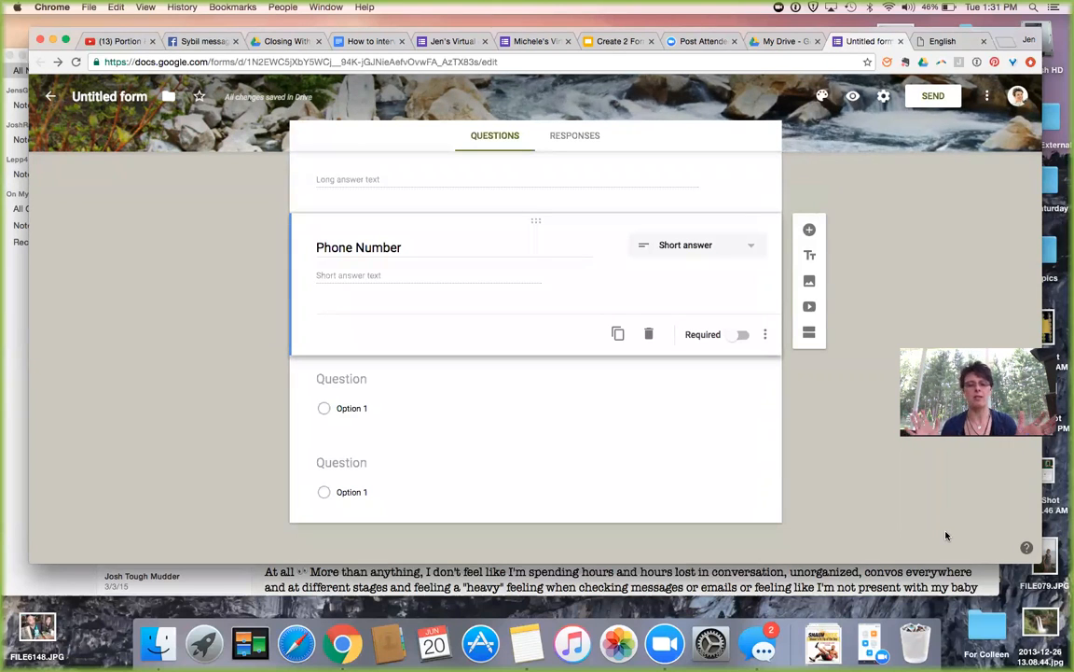
# Add three blank multiple-choice questions in a row beneath the Phone Number question.
pyautogui.click(810, 230)
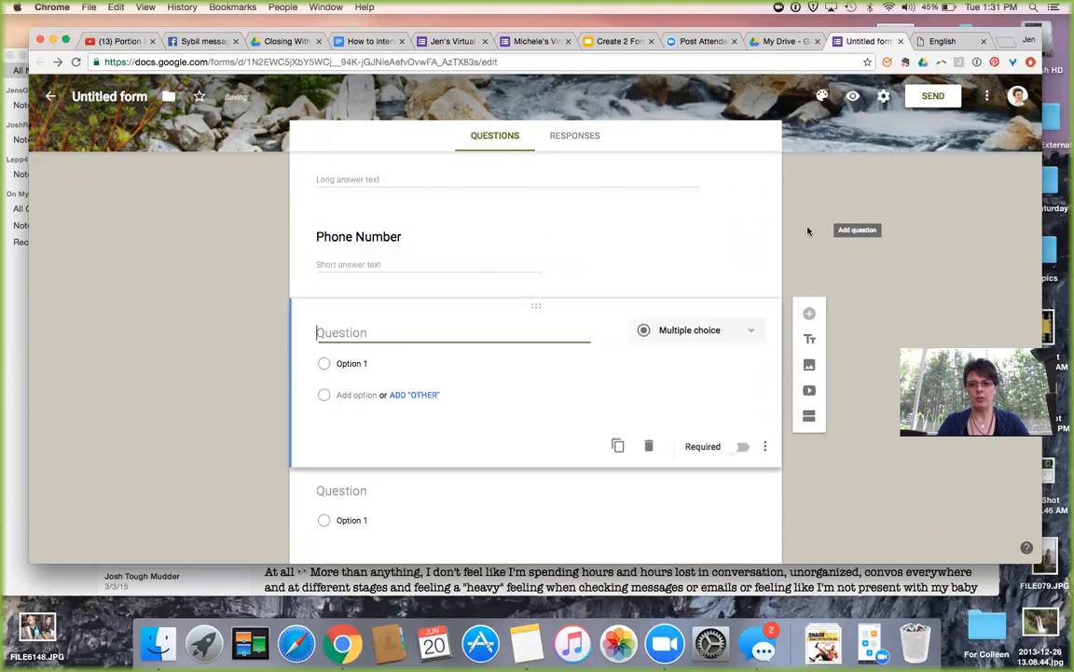
pyautogui.click(809, 315)
pyautogui.click(811, 398)
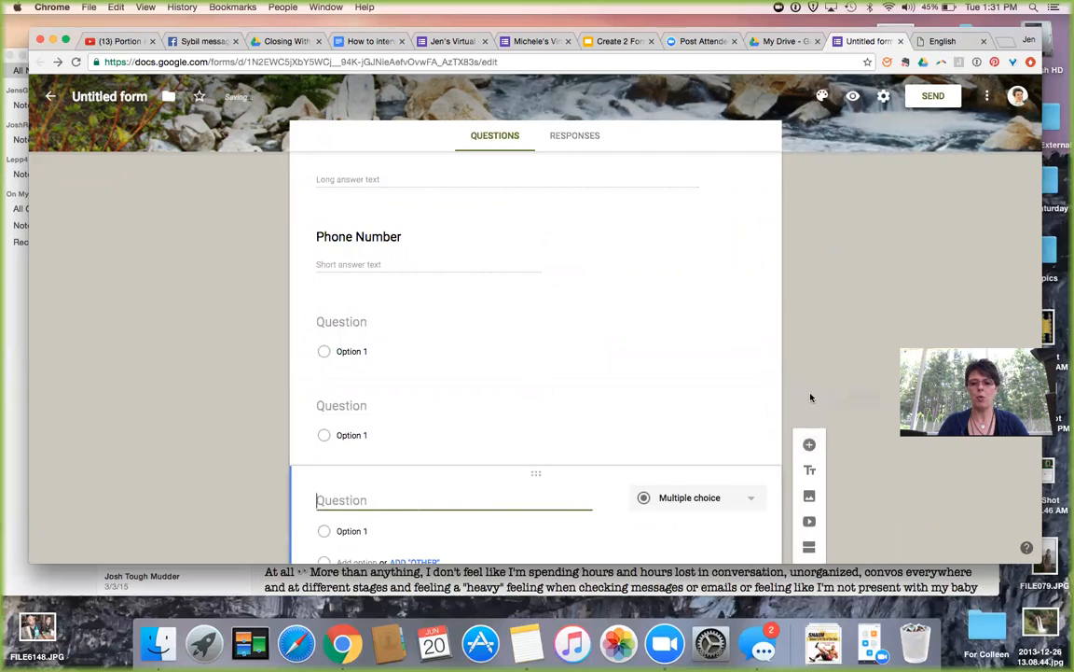
pyautogui.click(753, 298)
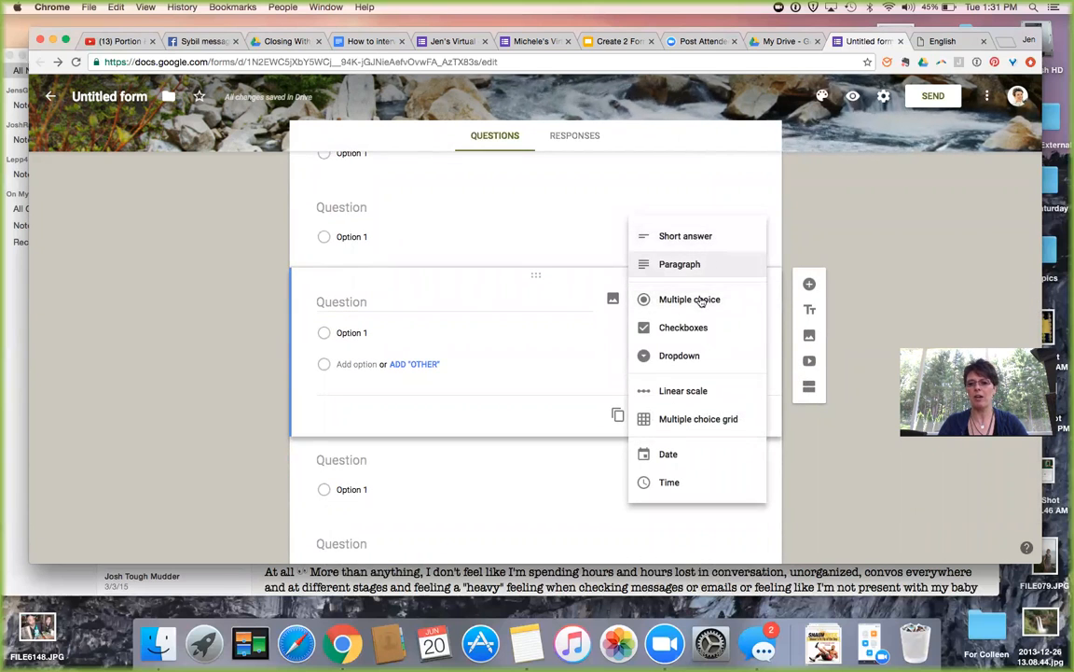
# Make the question a checkbox question with options yes, no and maybe.
pyautogui.click(695, 327)
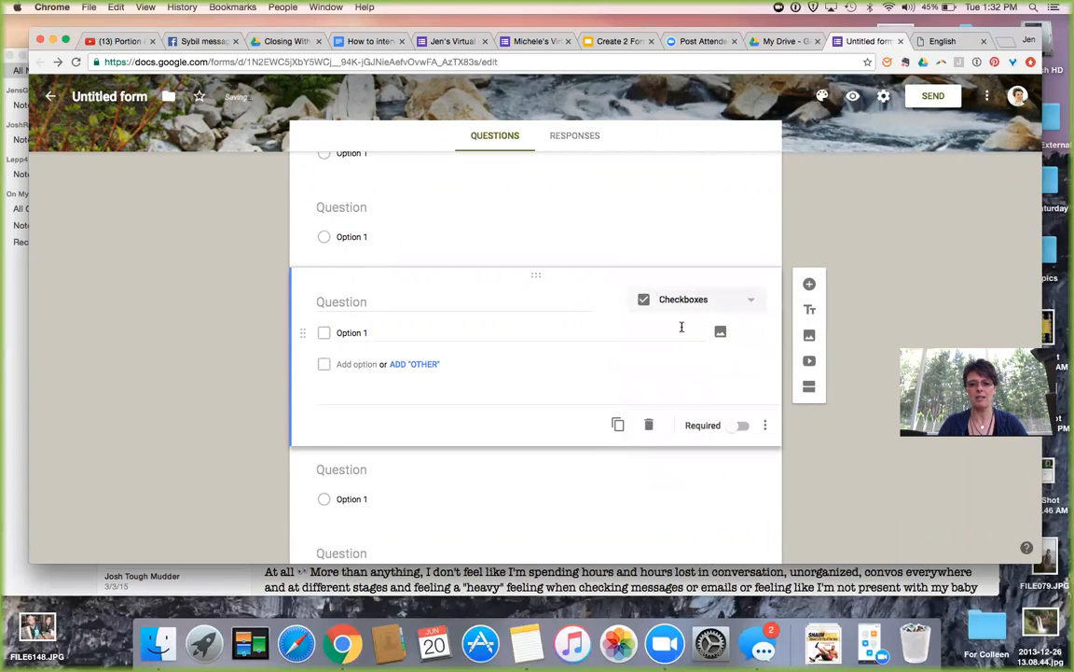
pyautogui.click(384, 331)
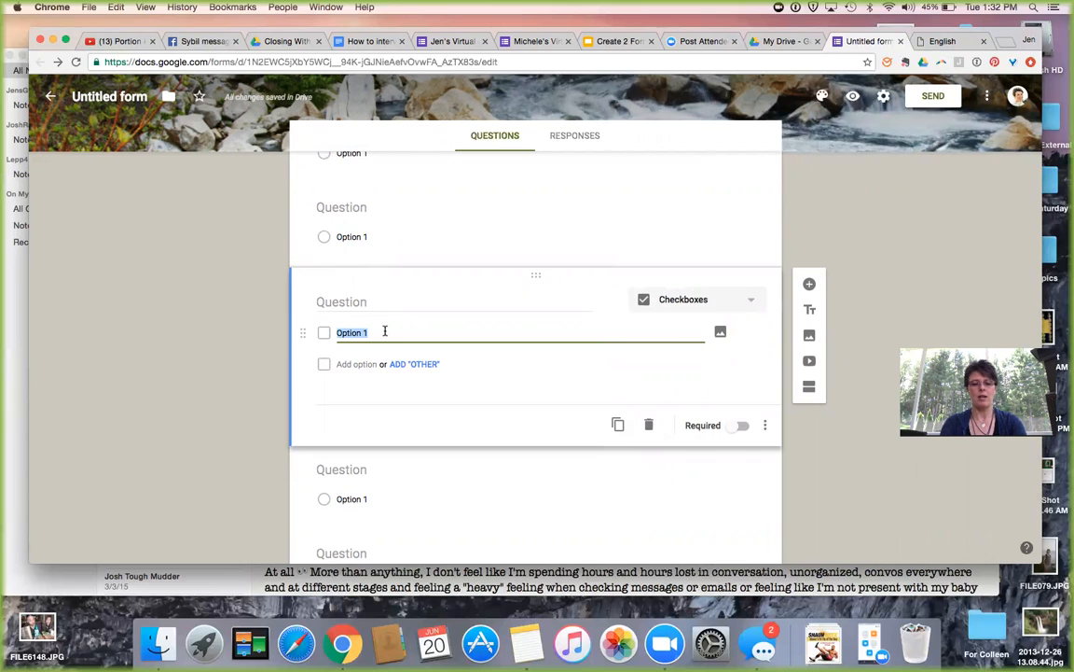
pyautogui.press('Return')
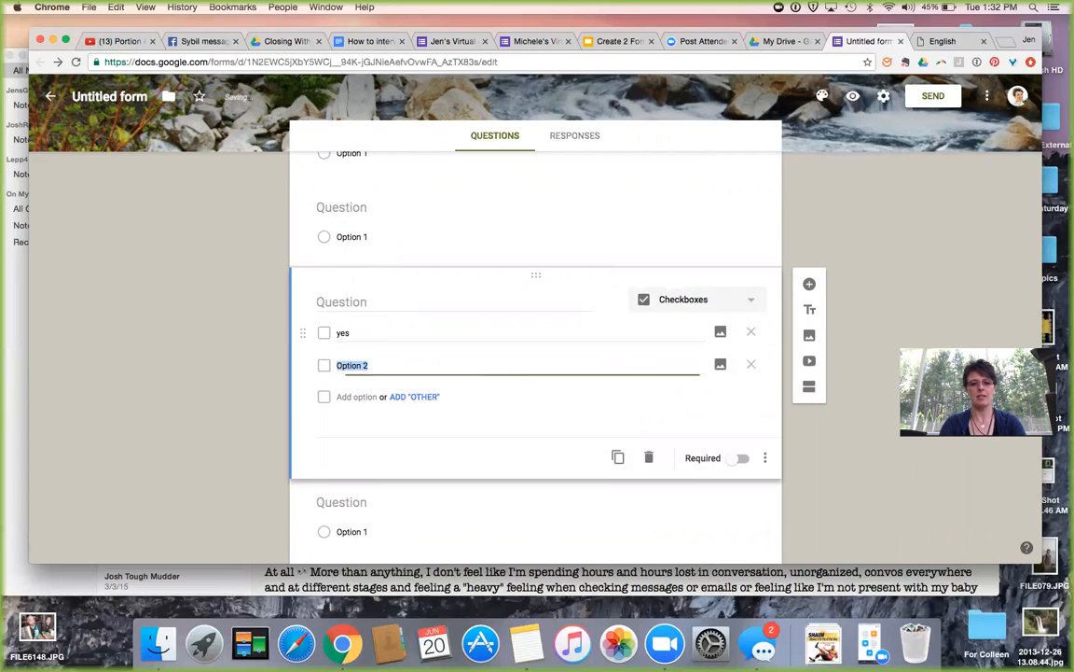
pyautogui.press('Return')
pyautogui.write('maybe')
pyautogui.press('Return')
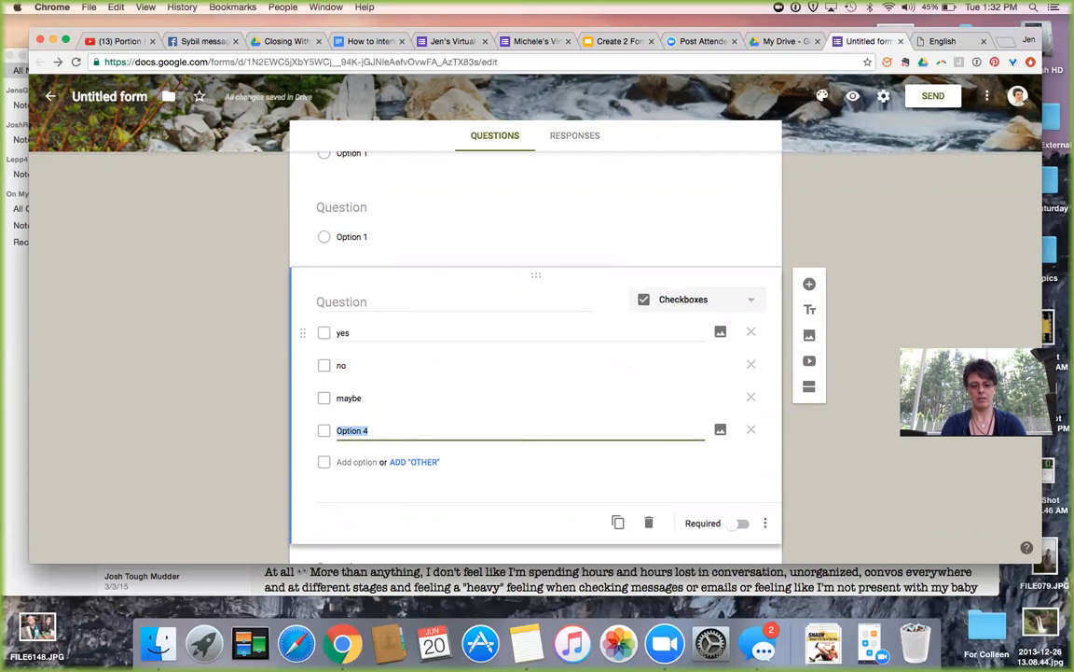
# Add a 'dont bother me' option, then delete it and the empty extra option.
pyautogui.write('dont bother me')
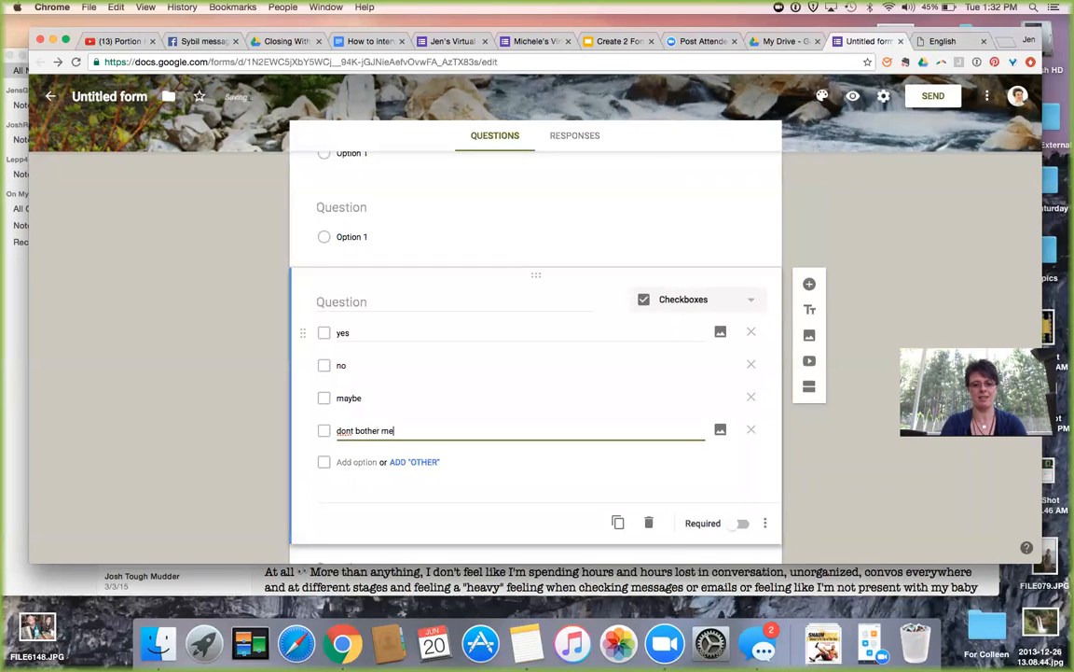
pyautogui.press('Return')
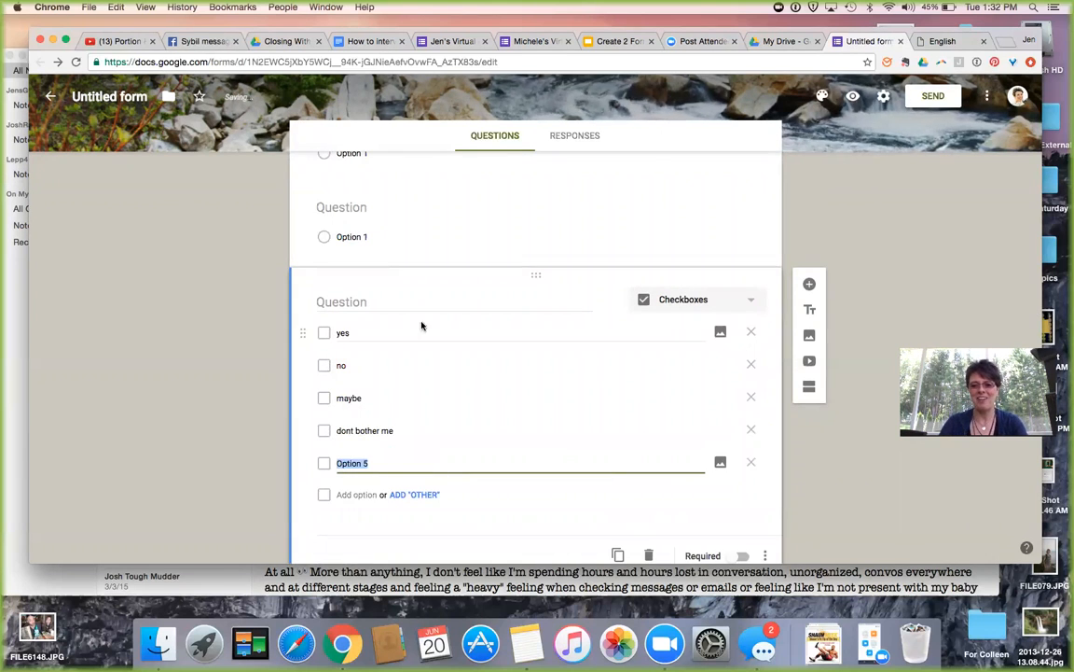
pyautogui.click(754, 464)
pyautogui.click(752, 430)
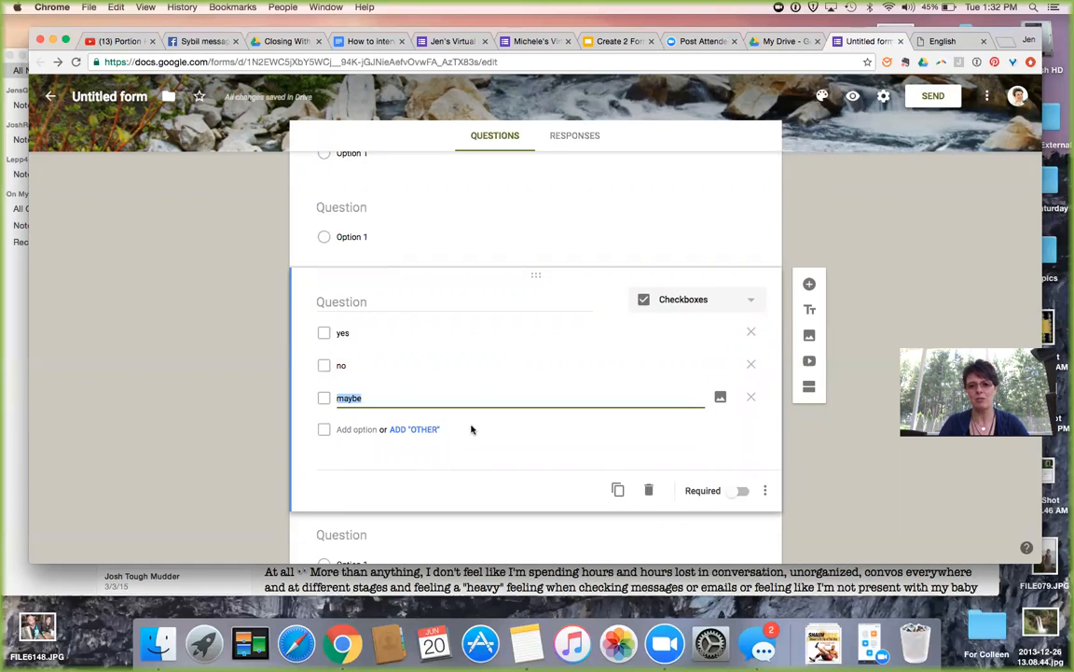
pyautogui.scroll(-3, 471, 429)
pyautogui.scroll(6, 471, 429)
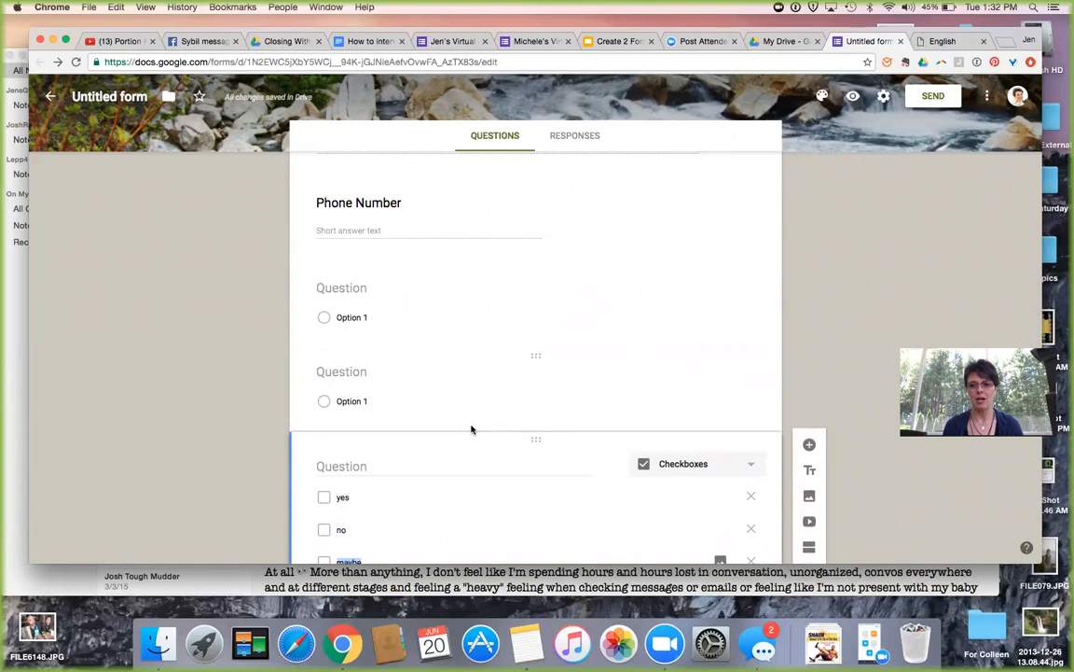
pyautogui.click(853, 98)
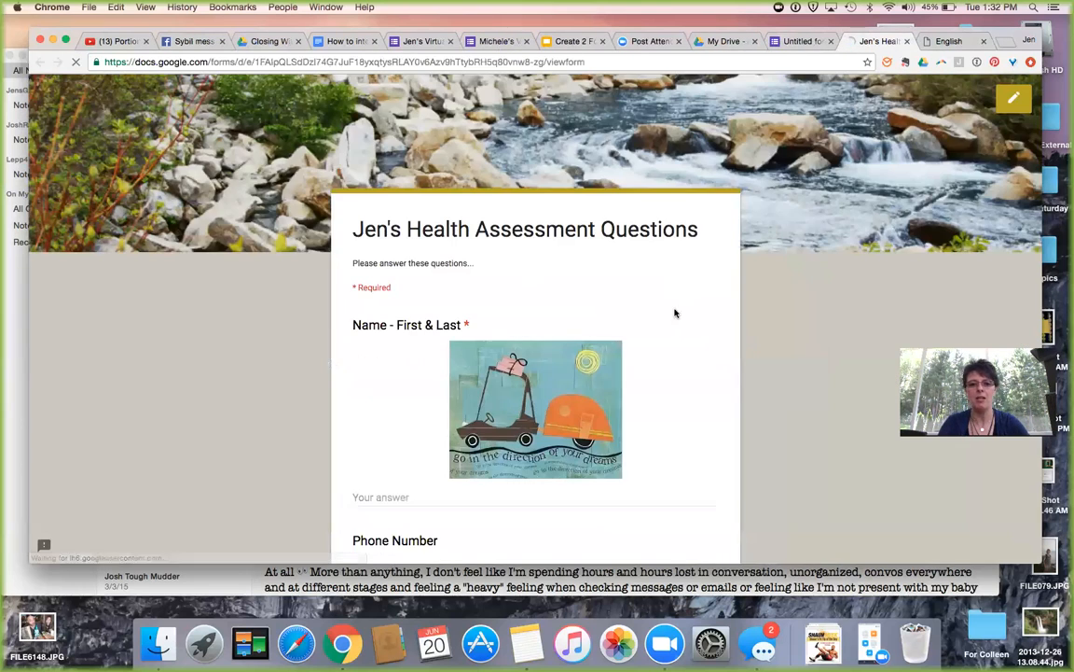
pyautogui.scroll(-1, 691, 315)
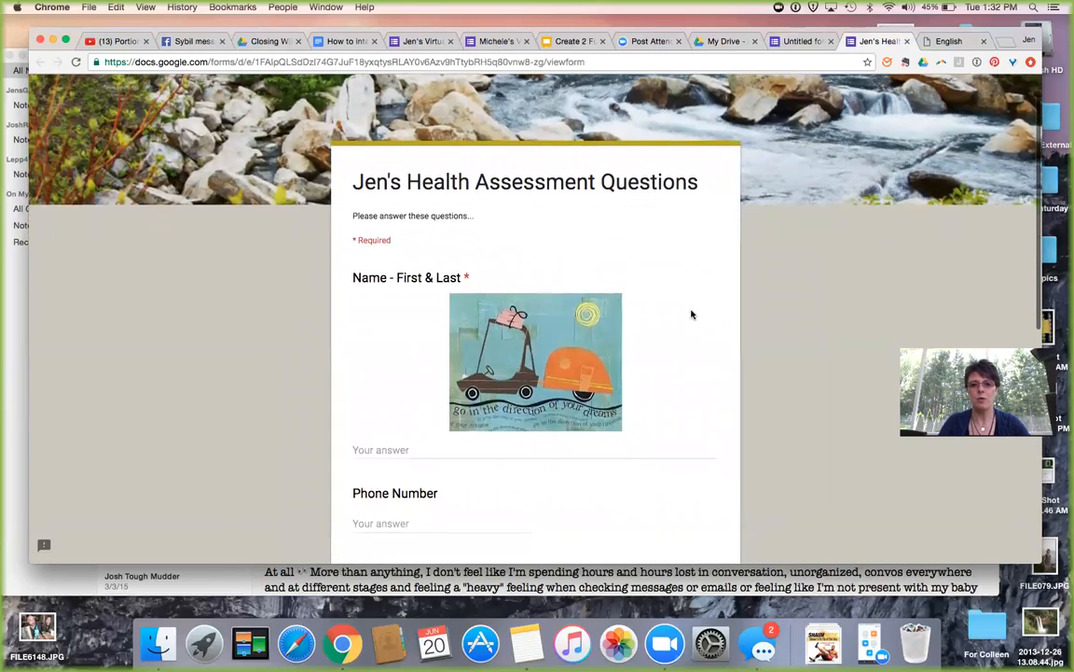
pyautogui.scroll(1, 691, 314)
pyautogui.scroll(-10, 691, 315)
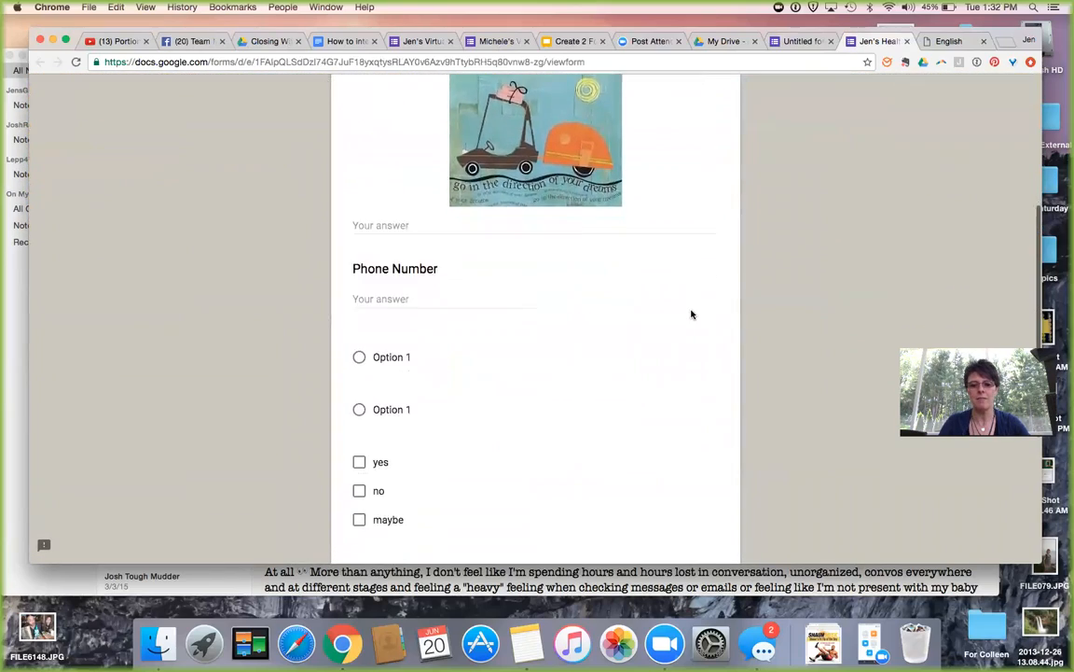
pyautogui.scroll(10, 691, 314)
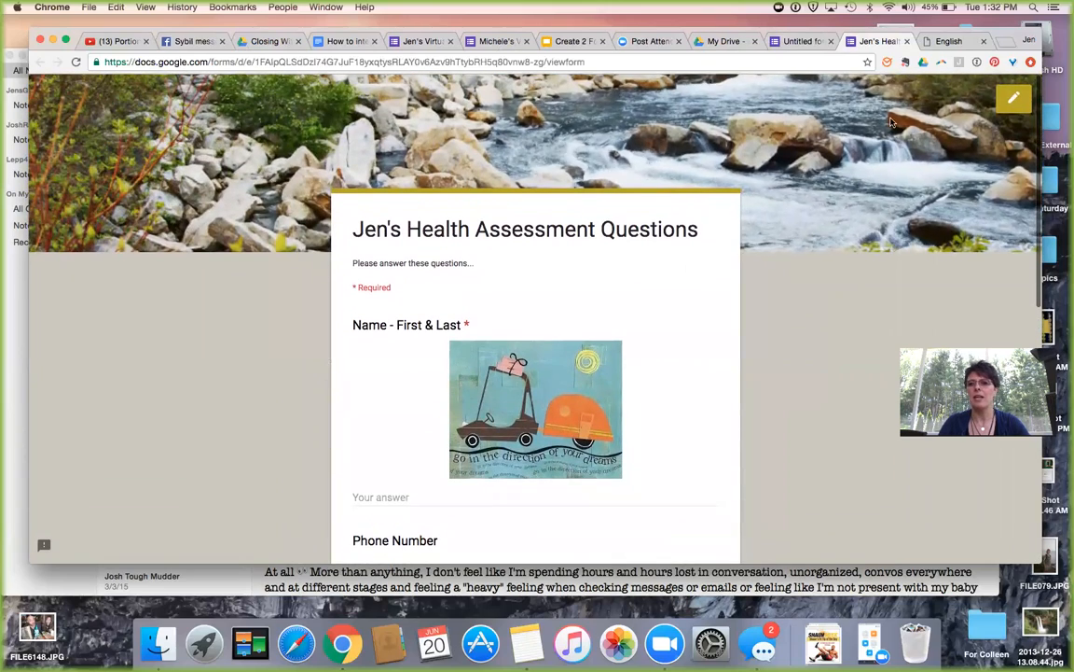
pyautogui.click(814, 43)
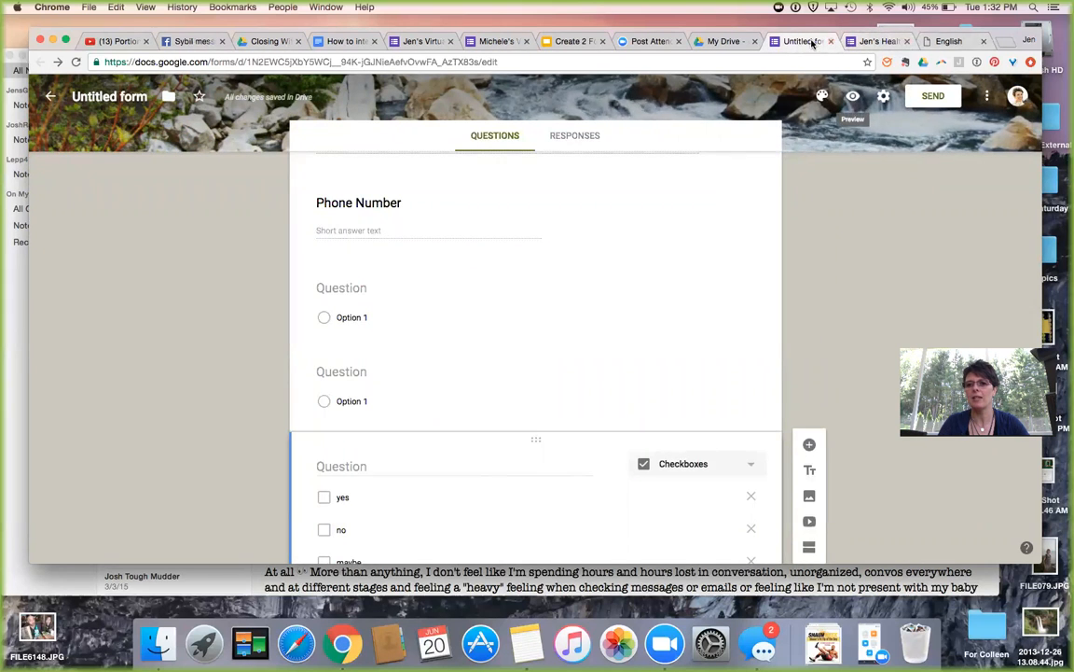
pyautogui.click(877, 42)
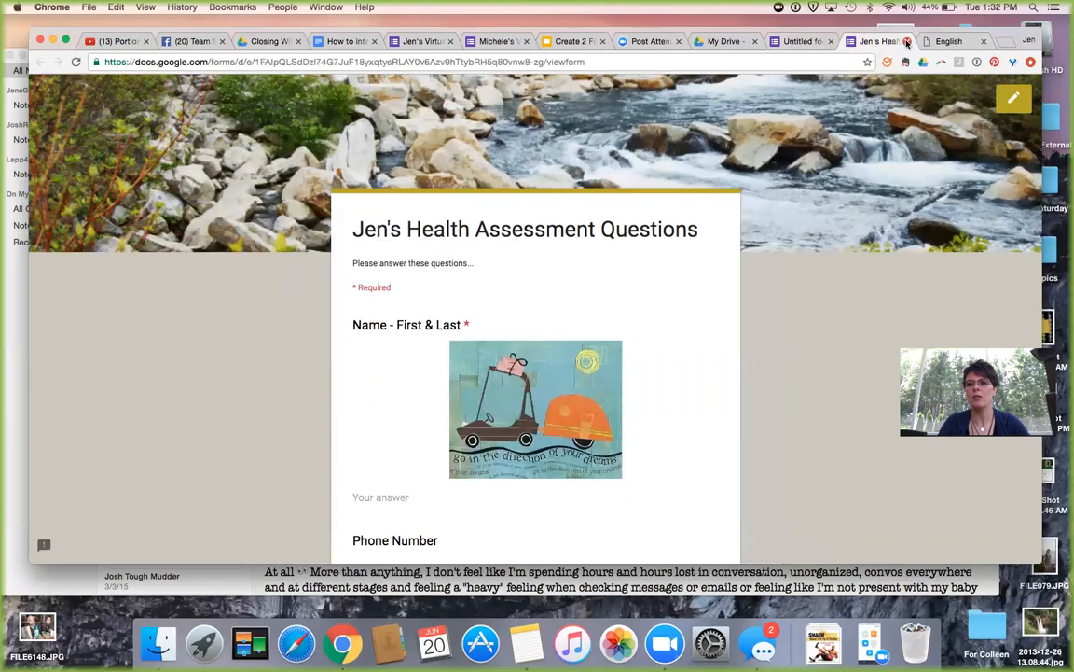
pyautogui.click(906, 41)
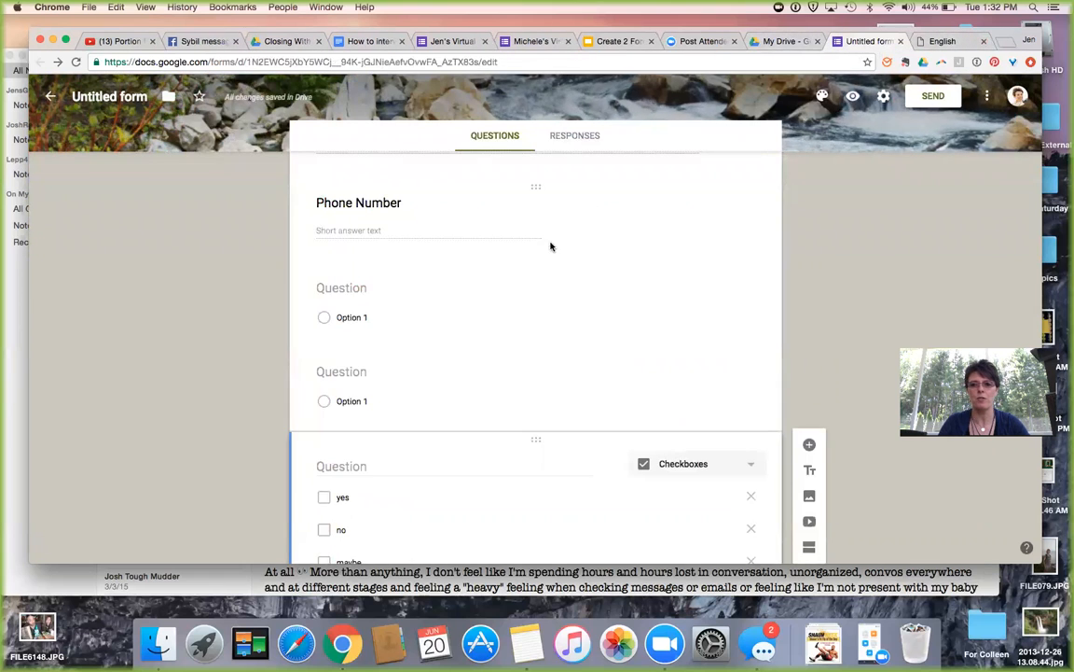
pyautogui.scroll(10, 554, 261)
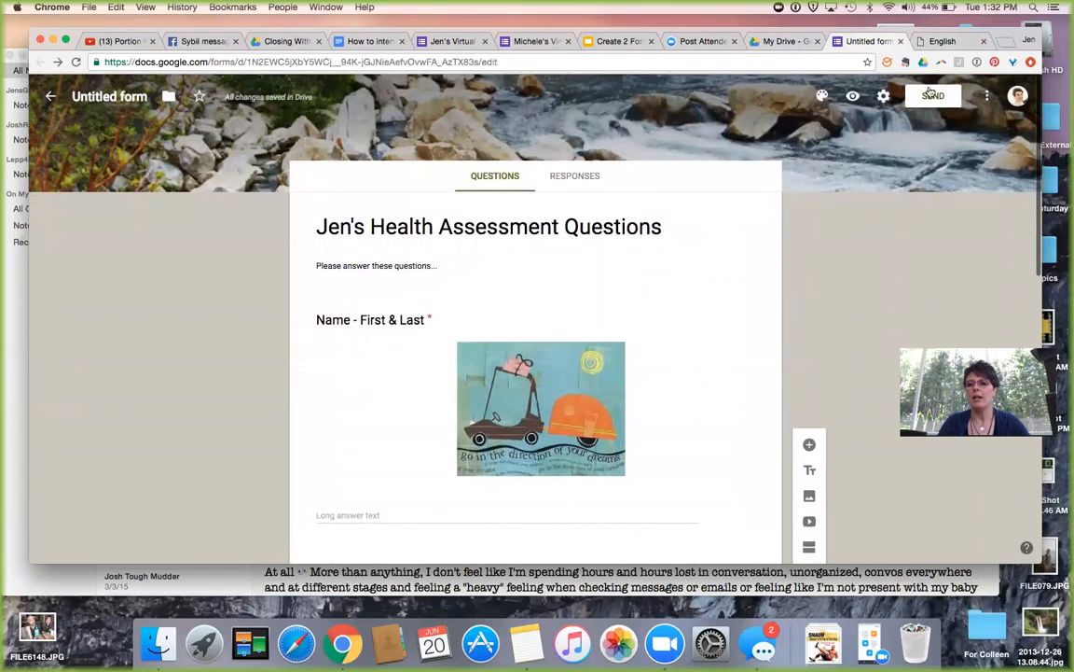
# In the form settings, keep Collect email address on and leave Response receipts off.
pyautogui.click(883, 97)
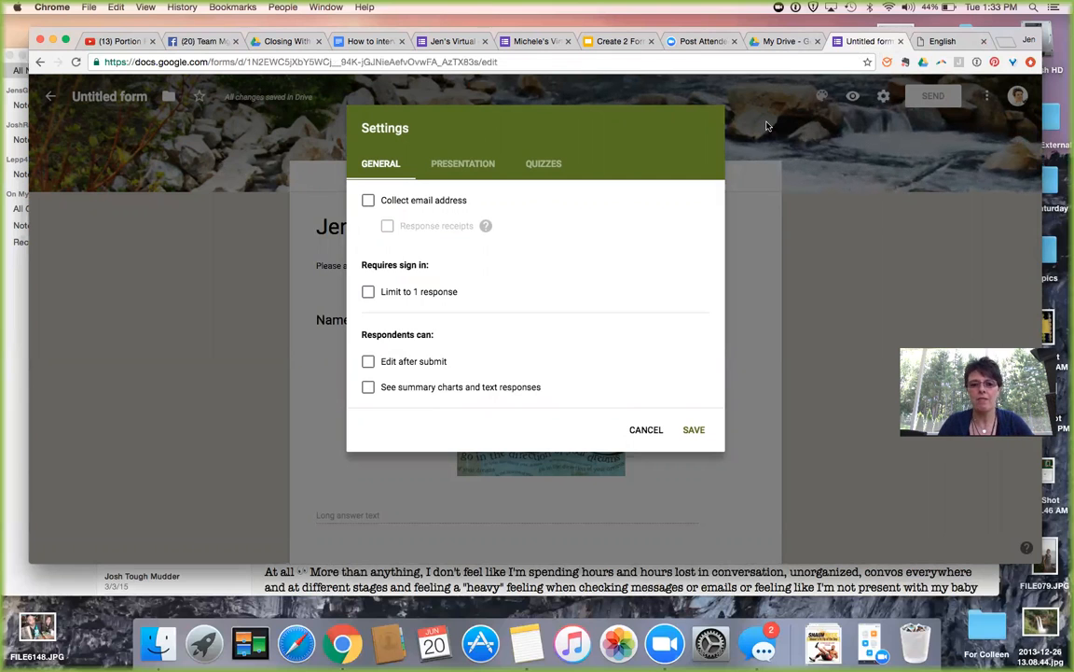
pyautogui.click(369, 201)
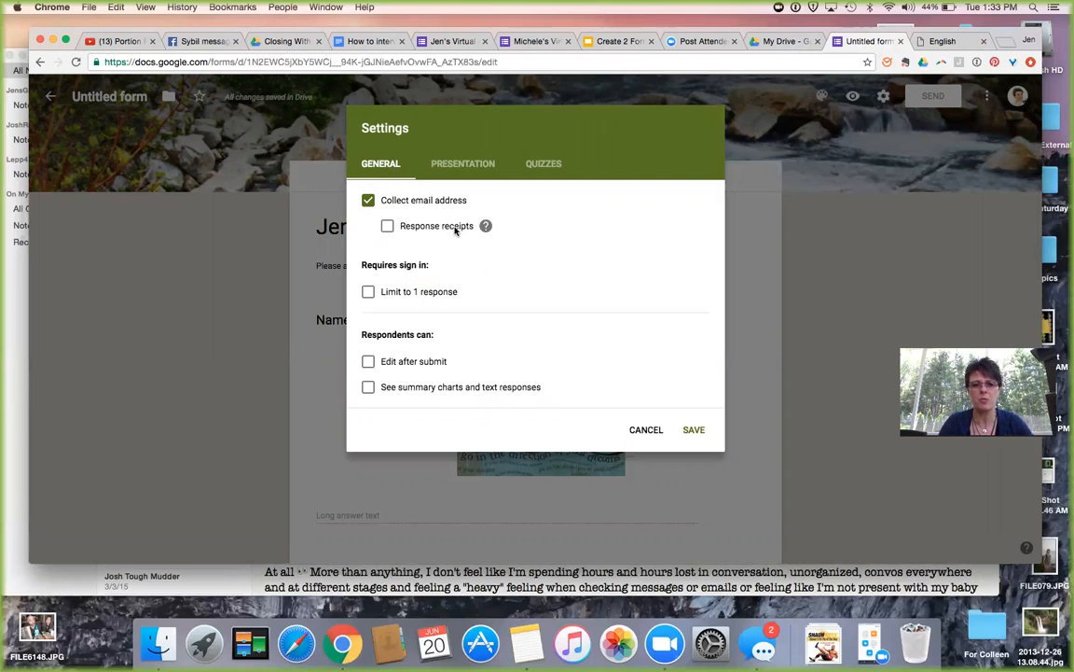
pyautogui.click(386, 228)
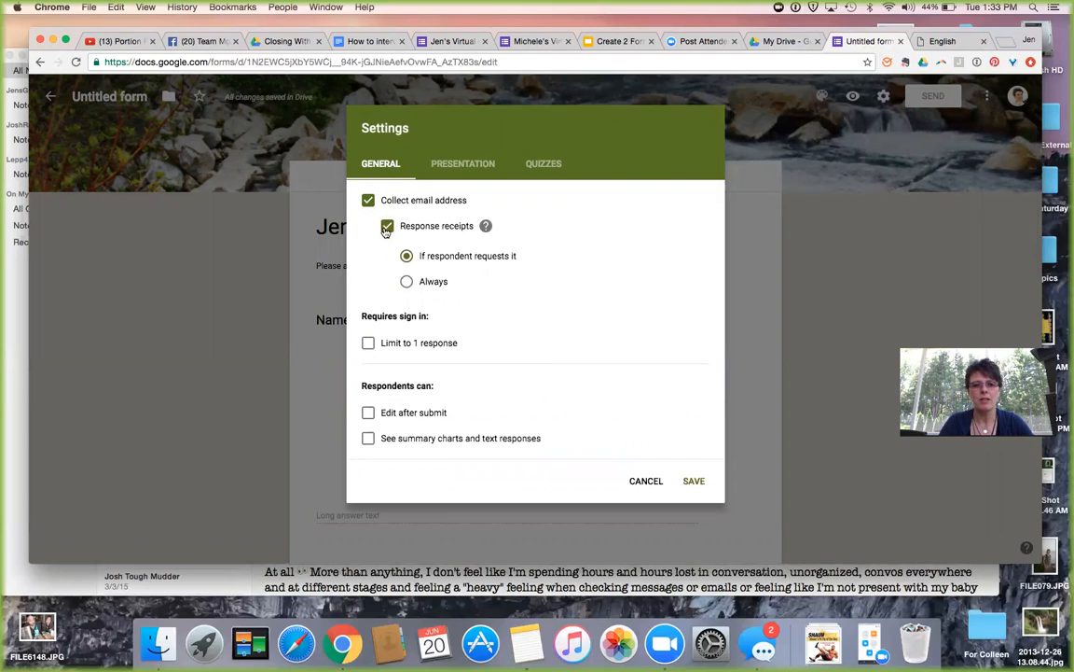
pyautogui.click(388, 228)
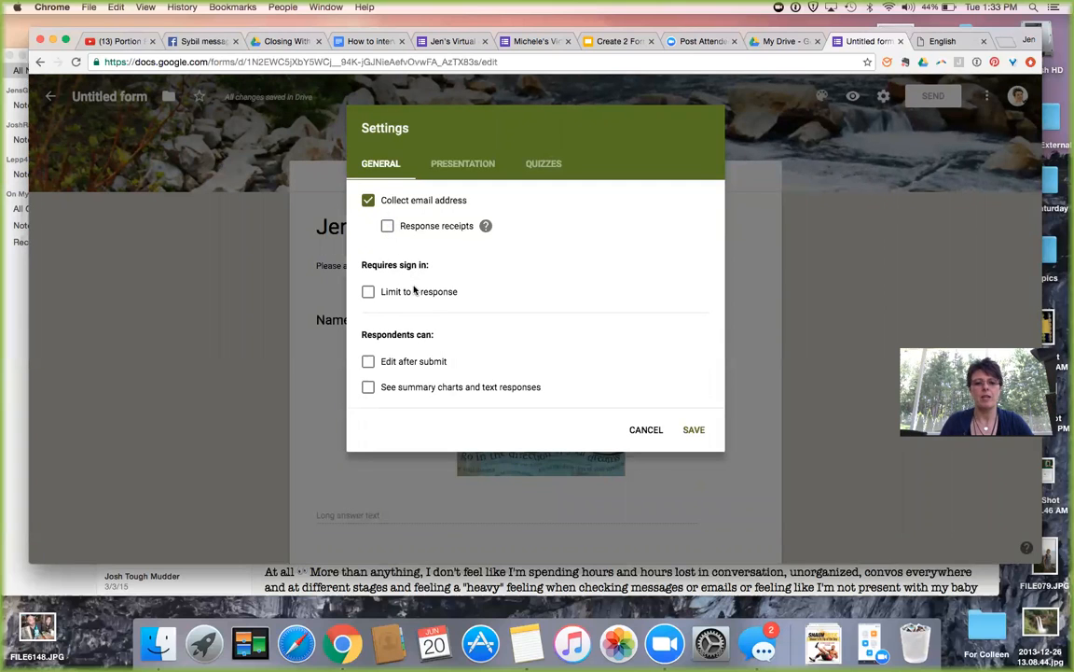
# In Presentation settings, start the confirmation message: 'Hey', then 'email for your personal asseesment form coming soon!'.
pyautogui.click(463, 165)
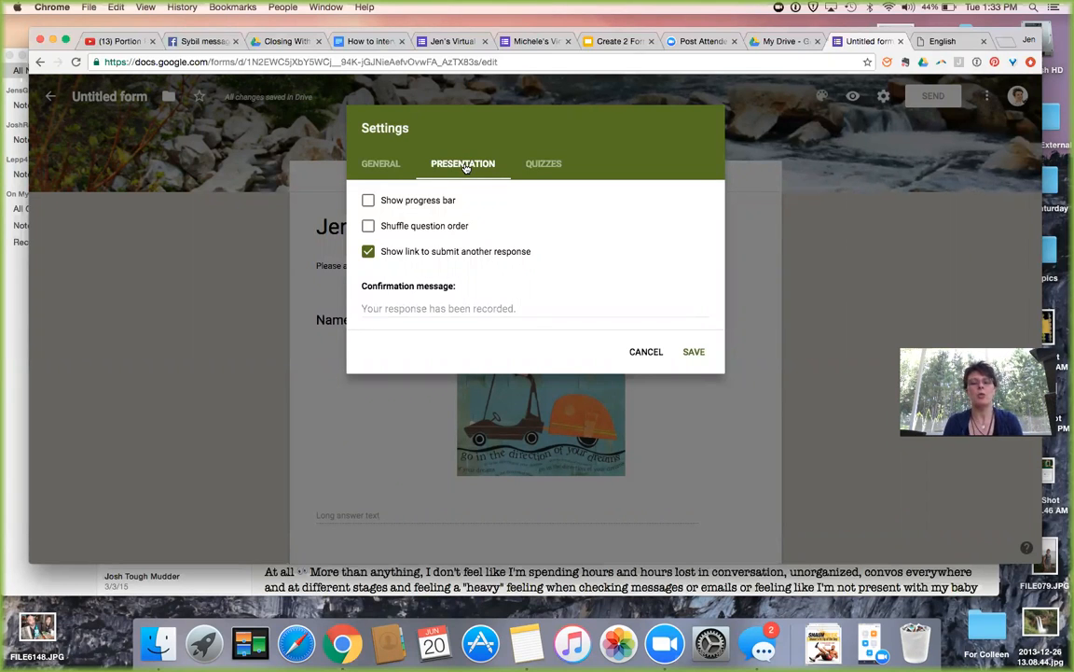
pyautogui.click(390, 311)
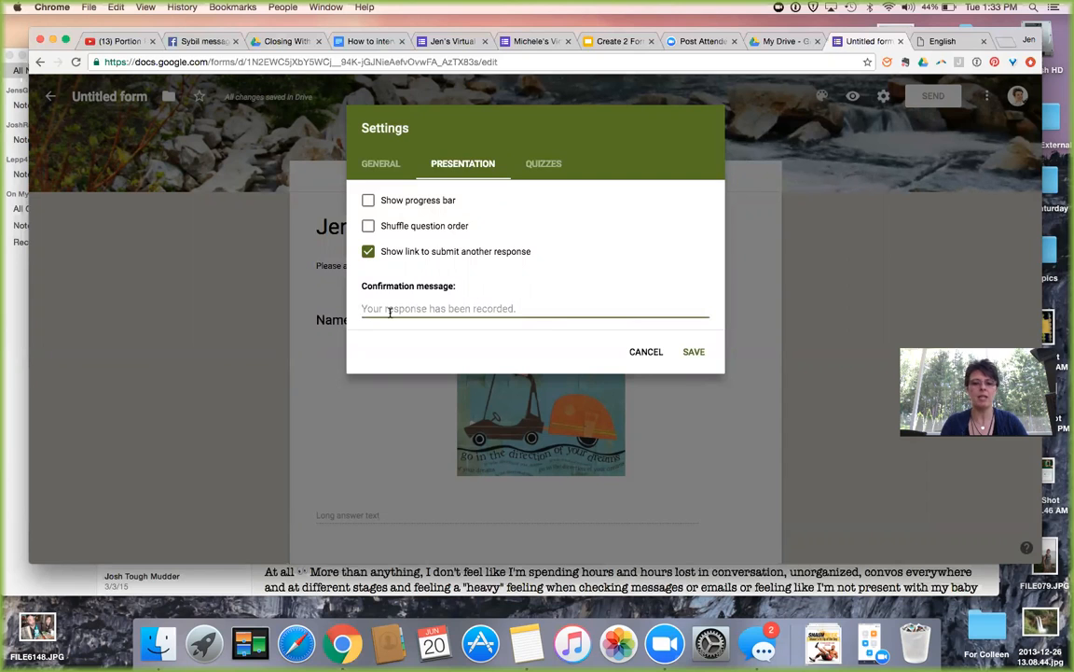
pyautogui.write('Hey')
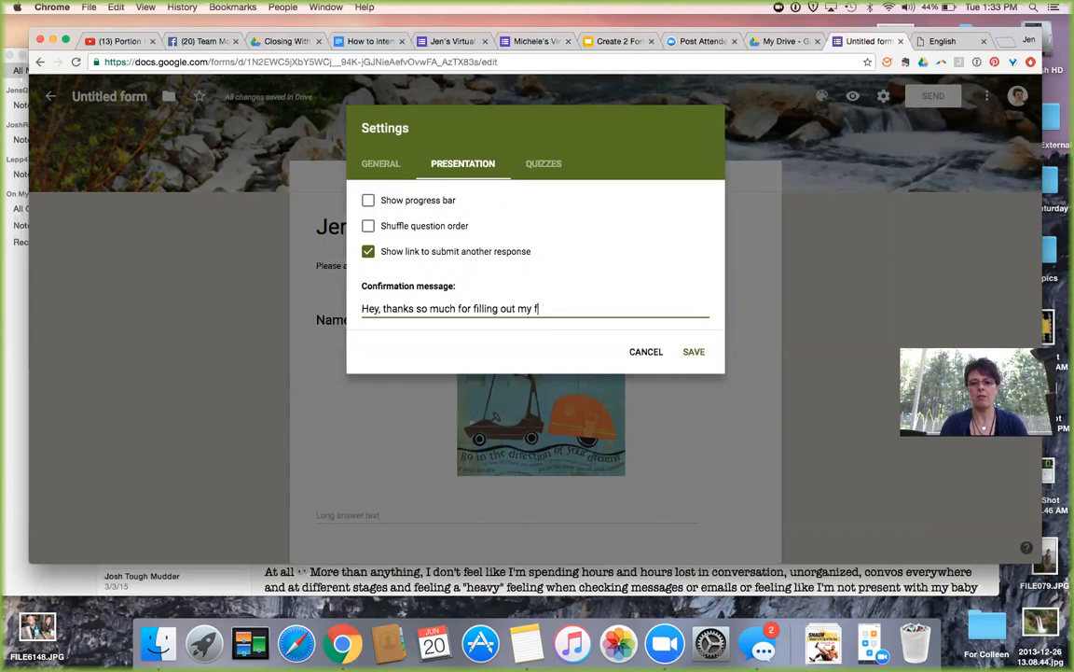
pyautogui.press('Return')
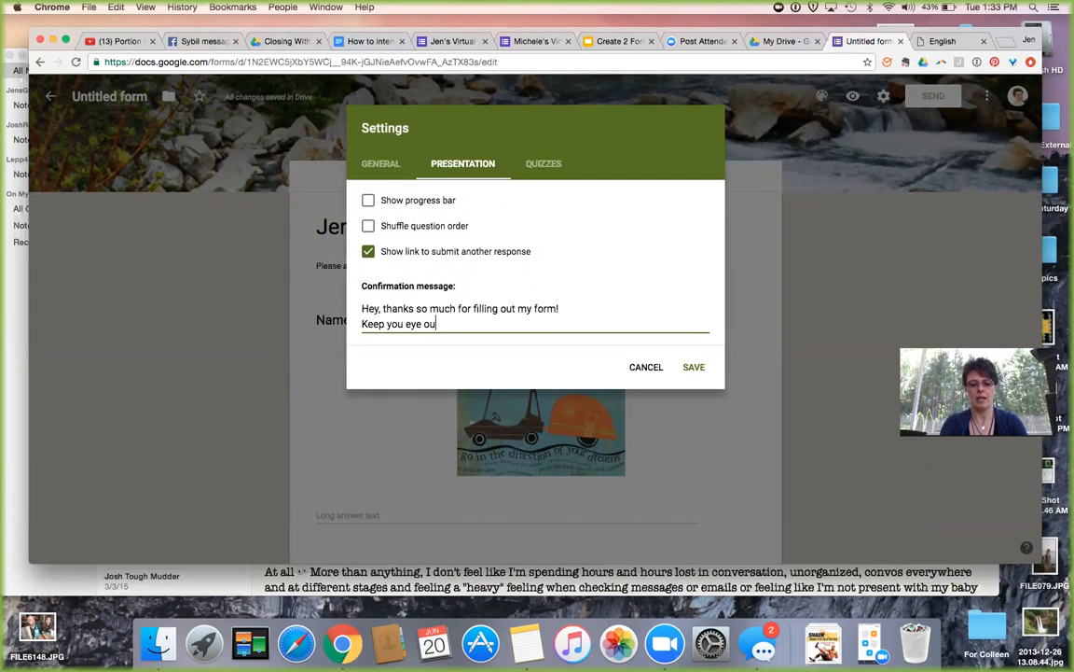
pyautogui.write('email for your per')
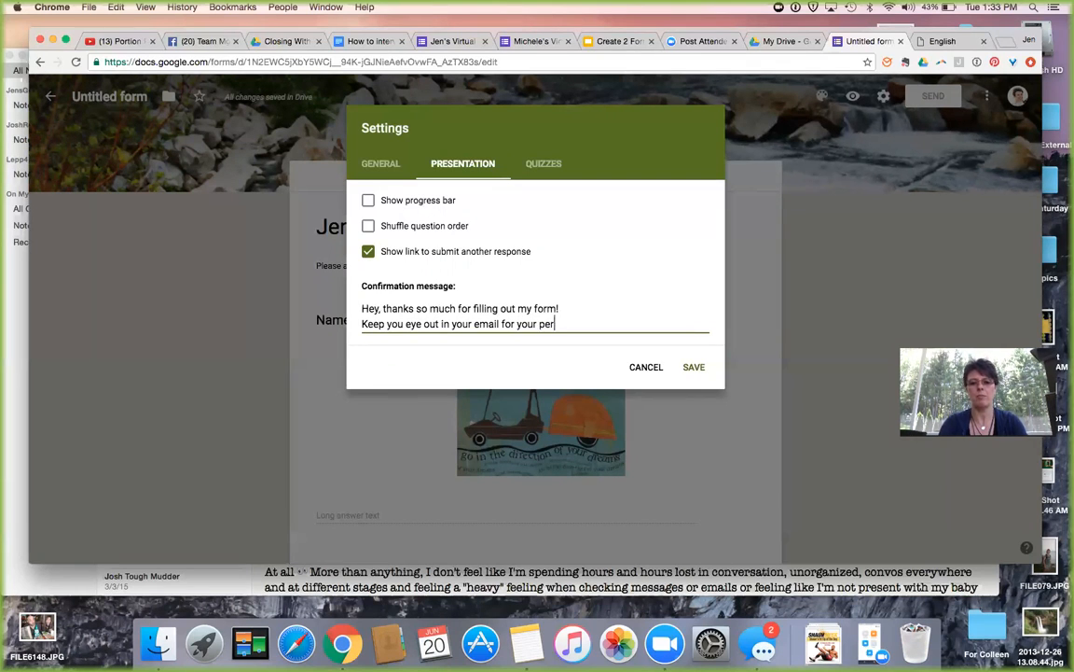
pyautogui.write('sonal assee')
pyautogui.write('sment ')
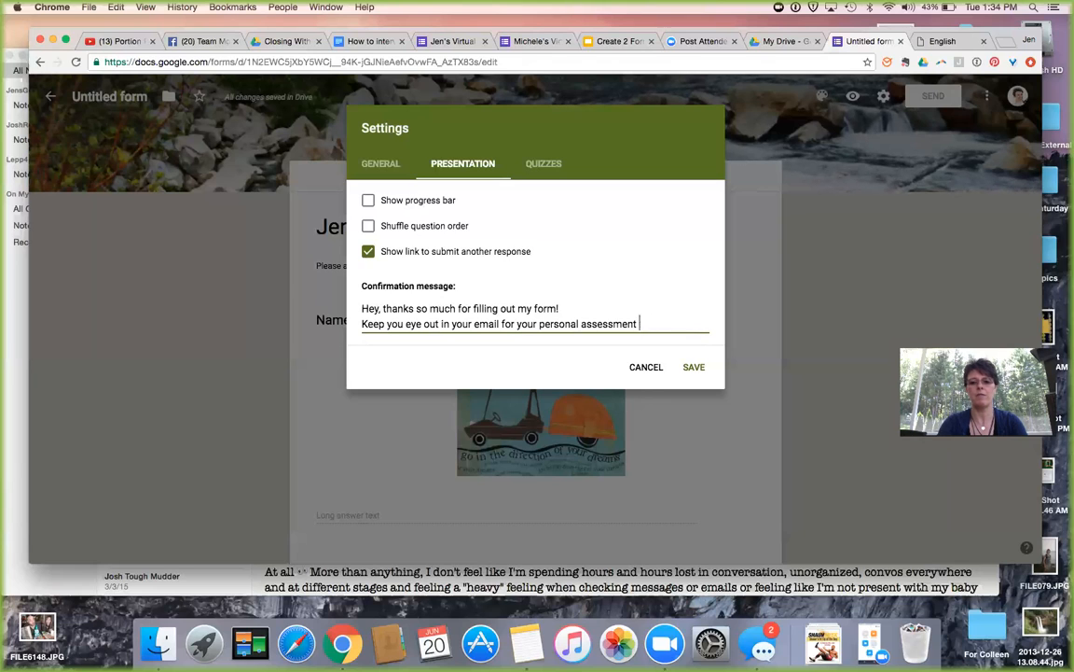
pyautogui.write('form coming s')
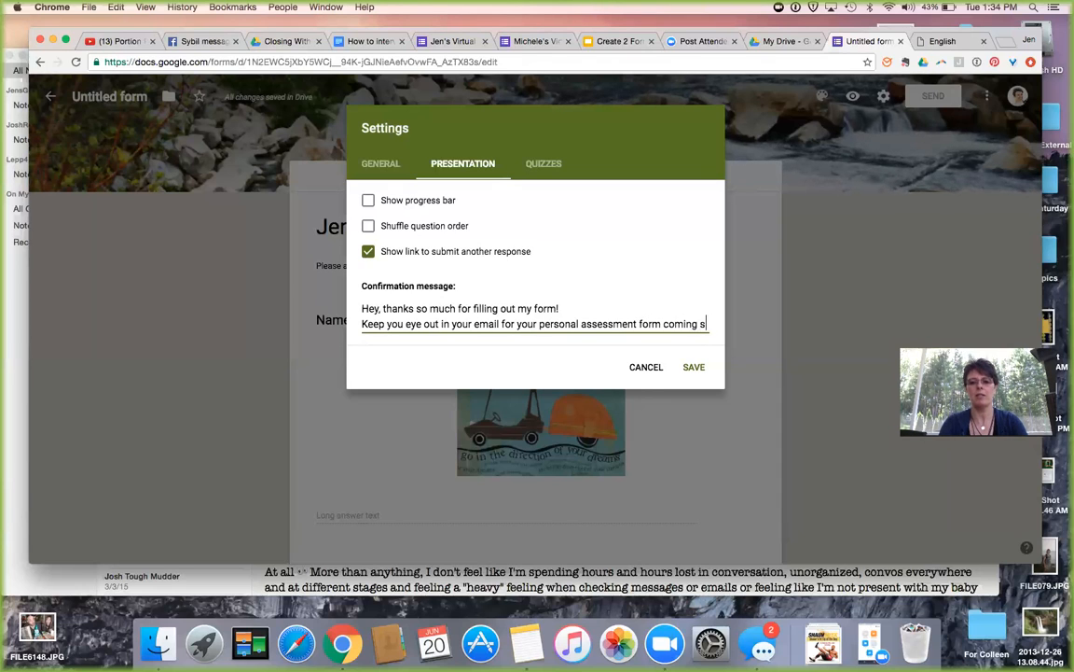
pyautogui.write('oon!')
pyautogui.press('Return')
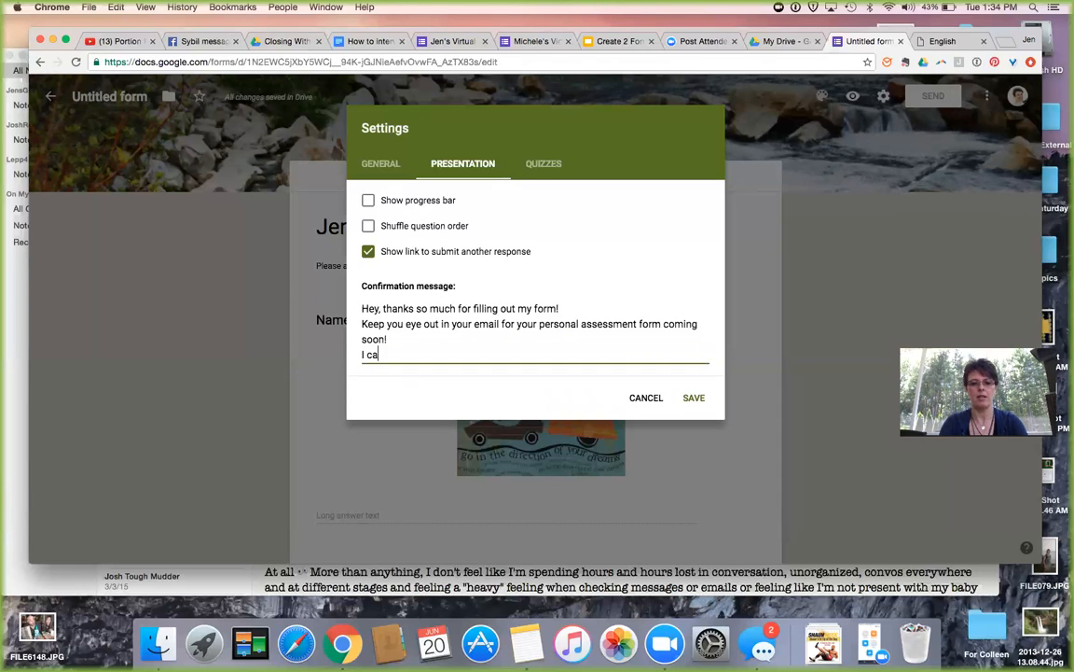
# Add the 'can't wait to get to know you' line and sign-off, disable the submit-another link, and save.
pyautogui.write("I can't way")
pyautogui.press('BackSpace')
pyautogui.write('it to')
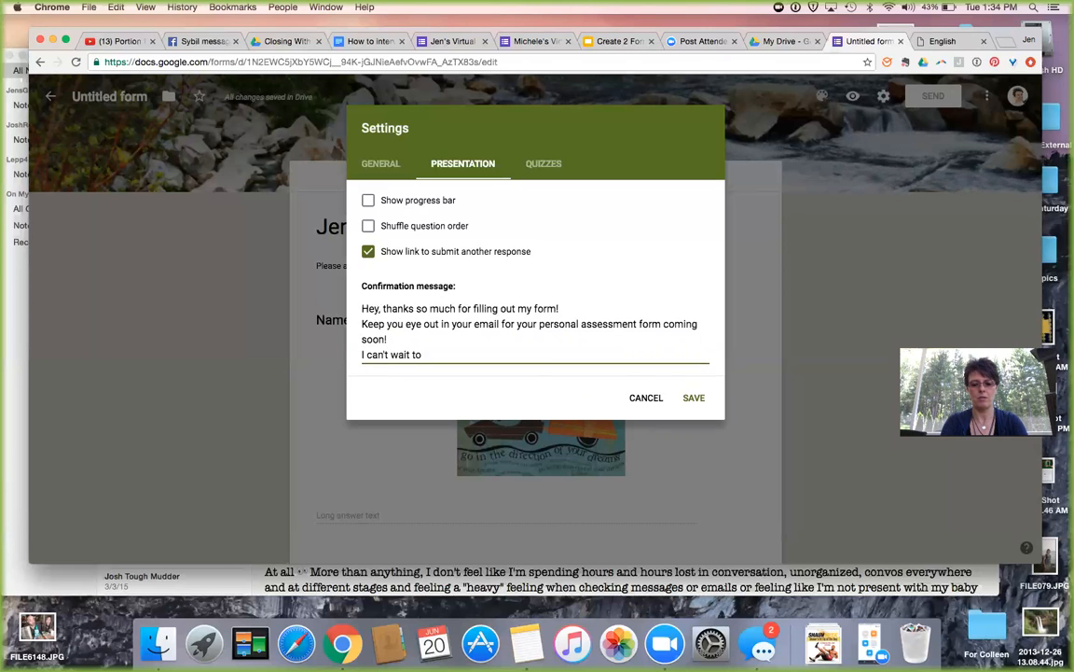
pyautogui.write(' learn more about you and get to know you better, so I')
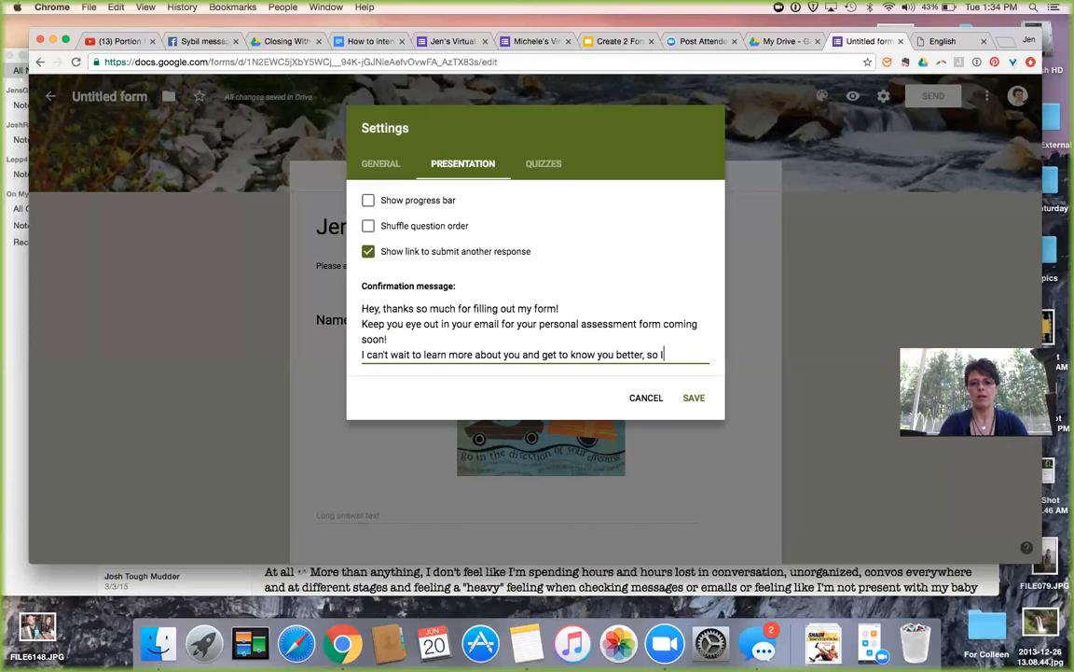
pyautogui.write('n help')
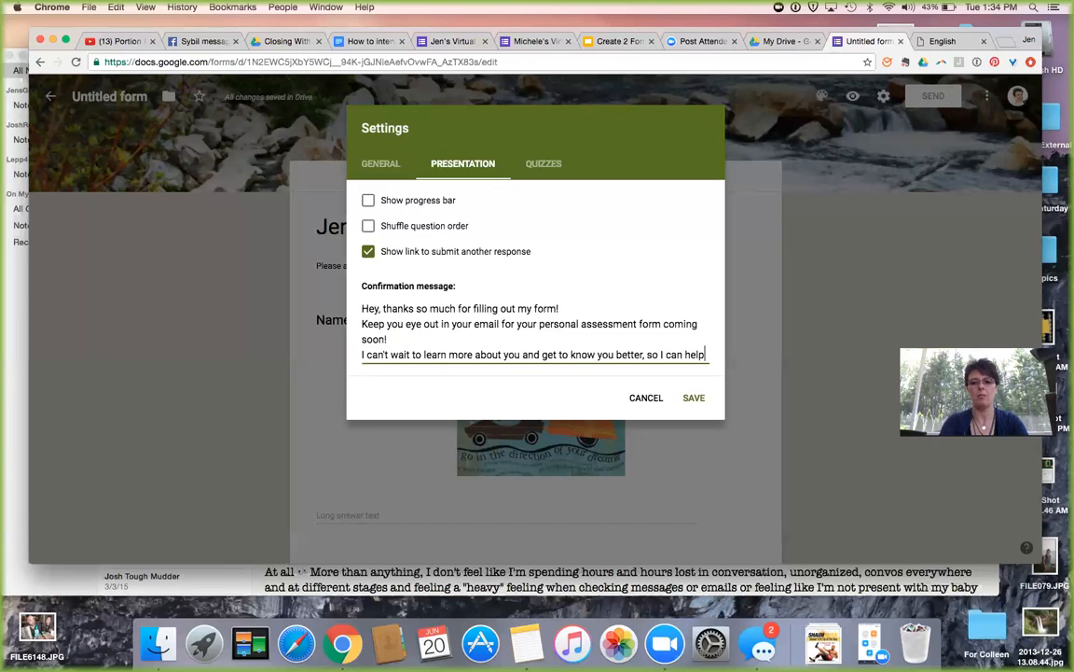
pyautogui.write(' you reach')
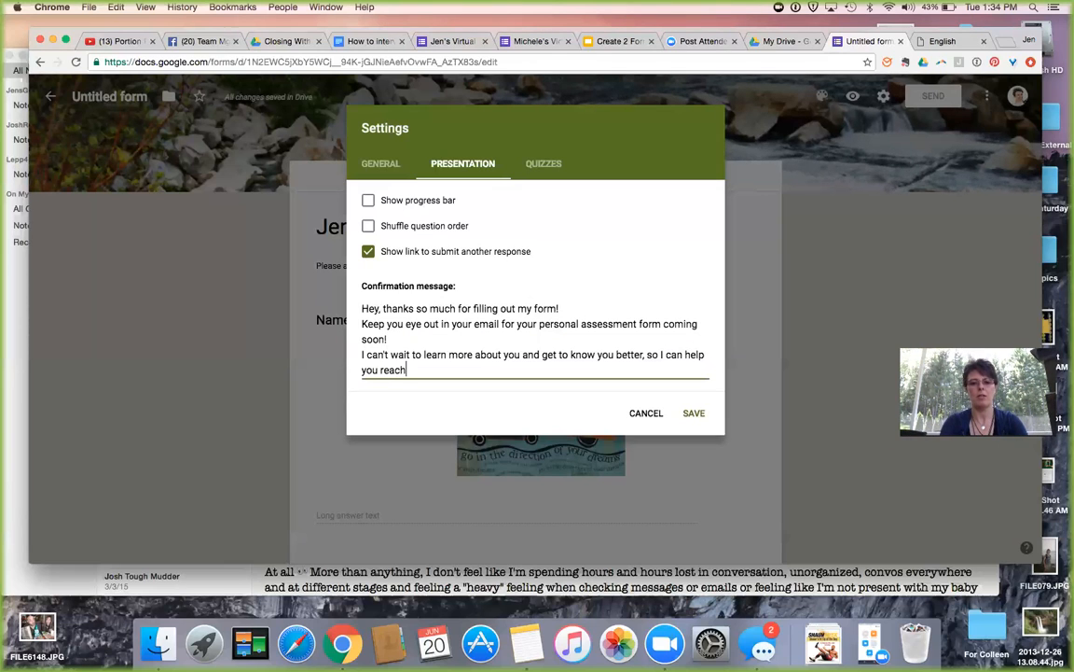
pyautogui.write(' your goals!!')
pyautogui.press('Return')
pyautogui.press('Return')
pyautogui.write('Jen')
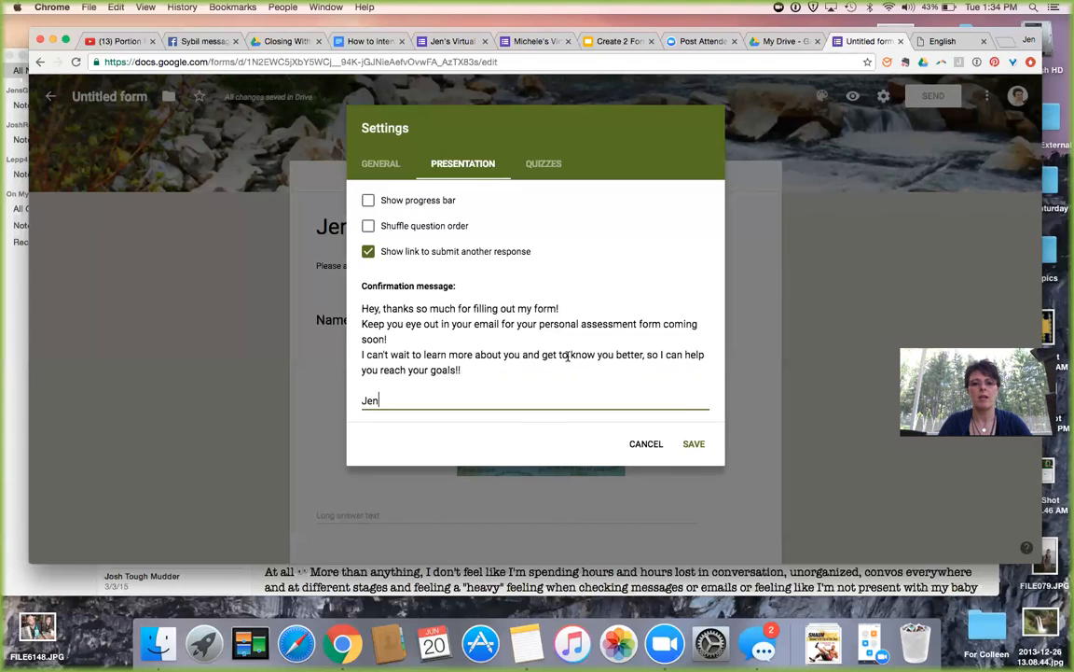
pyautogui.click(368, 252)
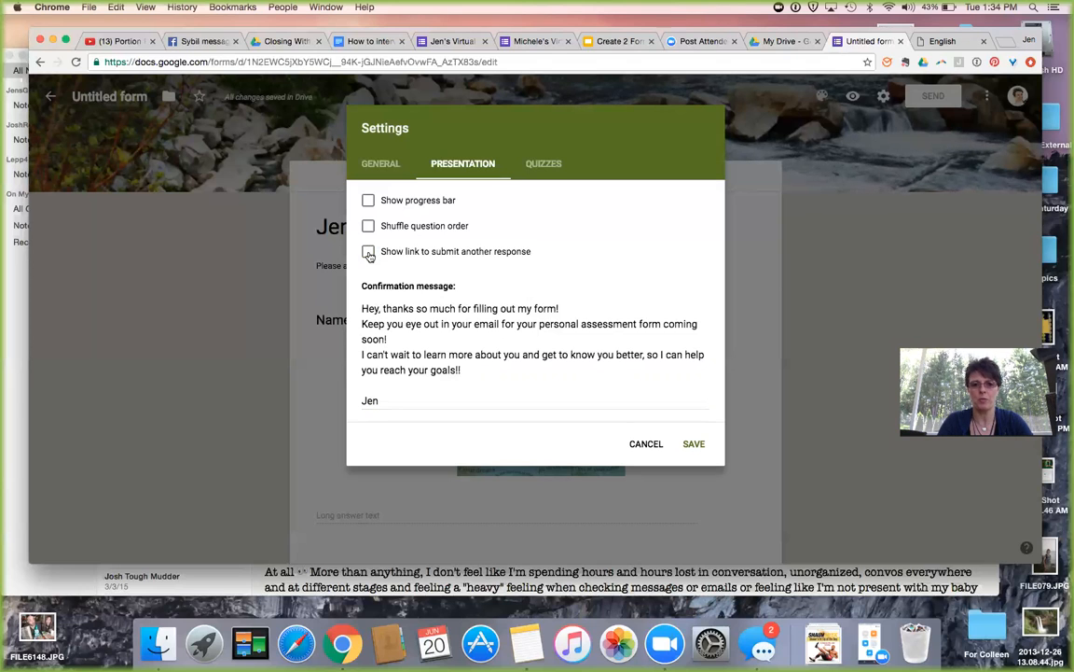
pyautogui.click(694, 444)
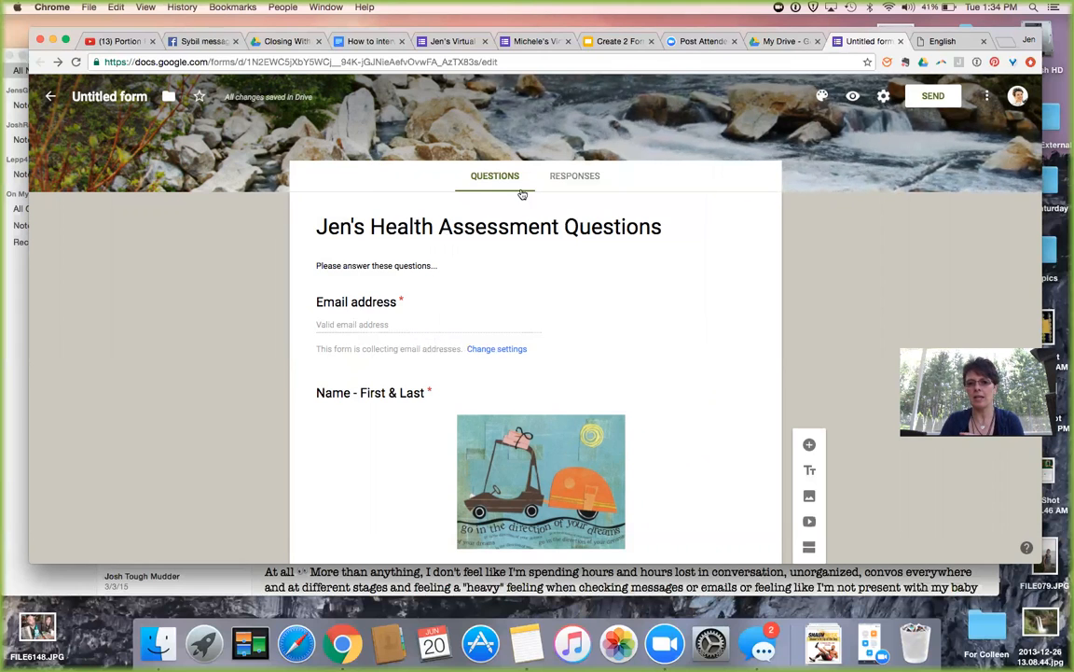
# Glance at Responses, return to Questions, and open then cancel the Settings dialog.
pyautogui.click(576, 177)
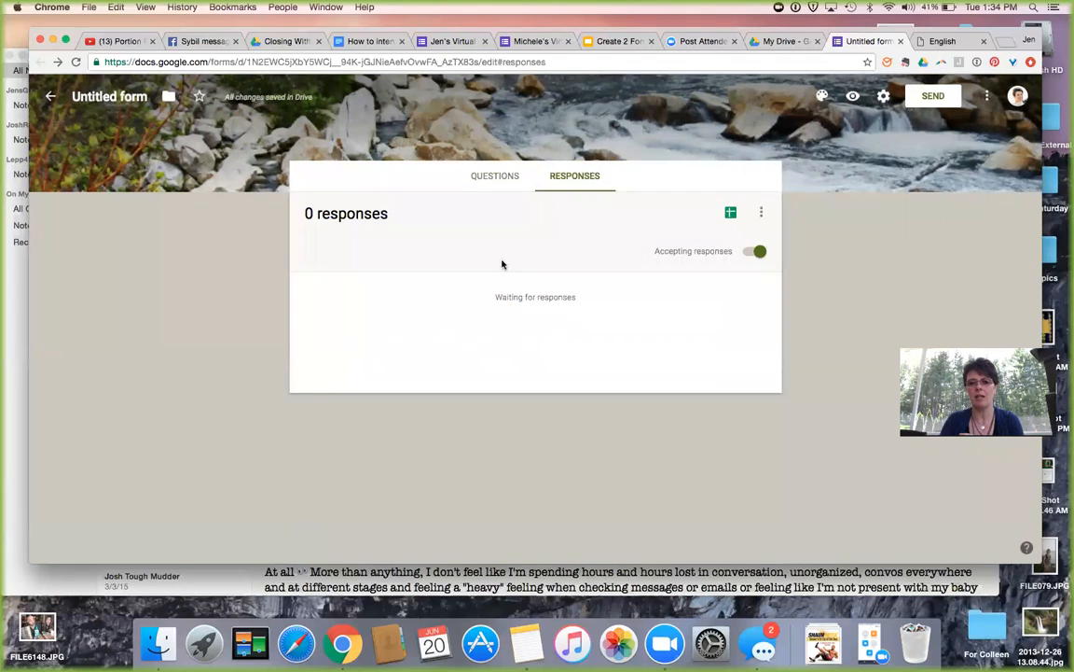
pyautogui.click(496, 178)
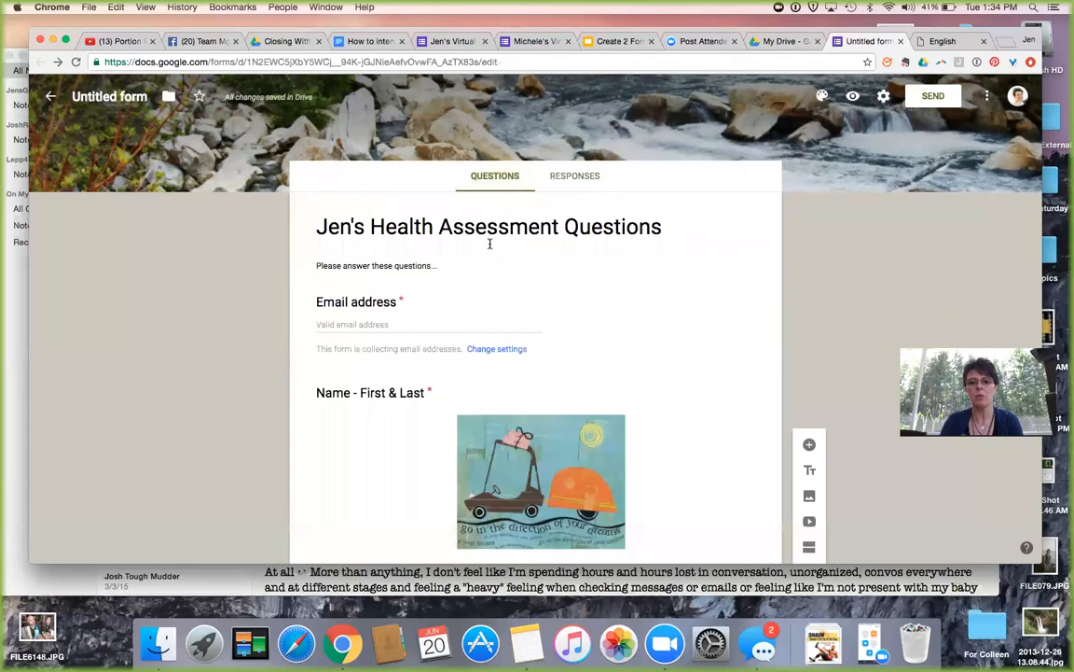
pyautogui.click(883, 97)
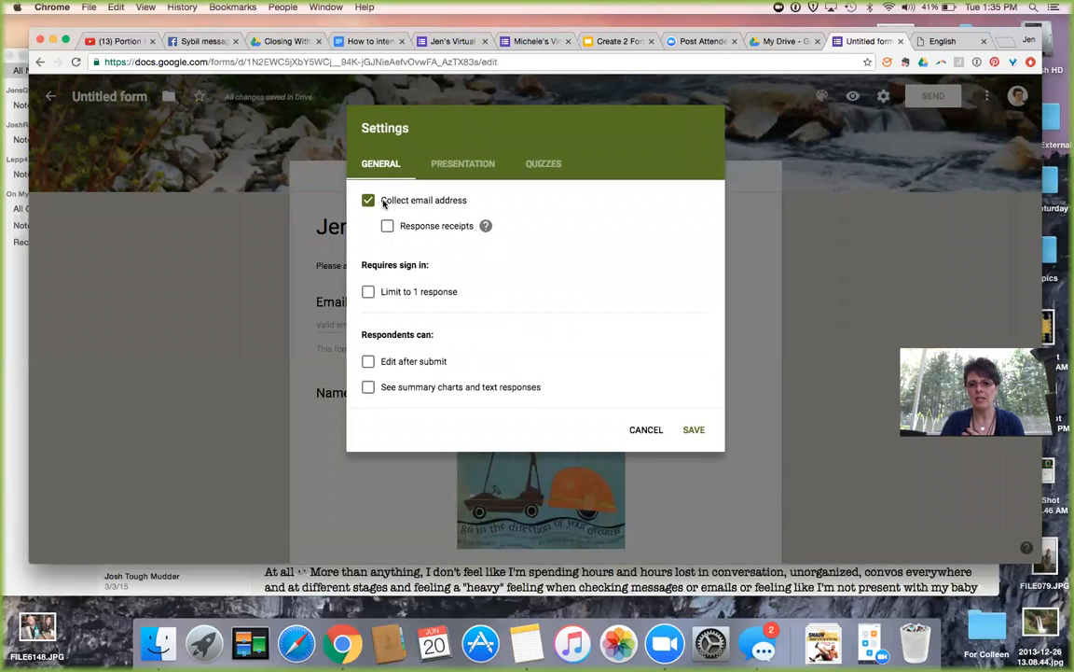
pyautogui.click(267, 241)
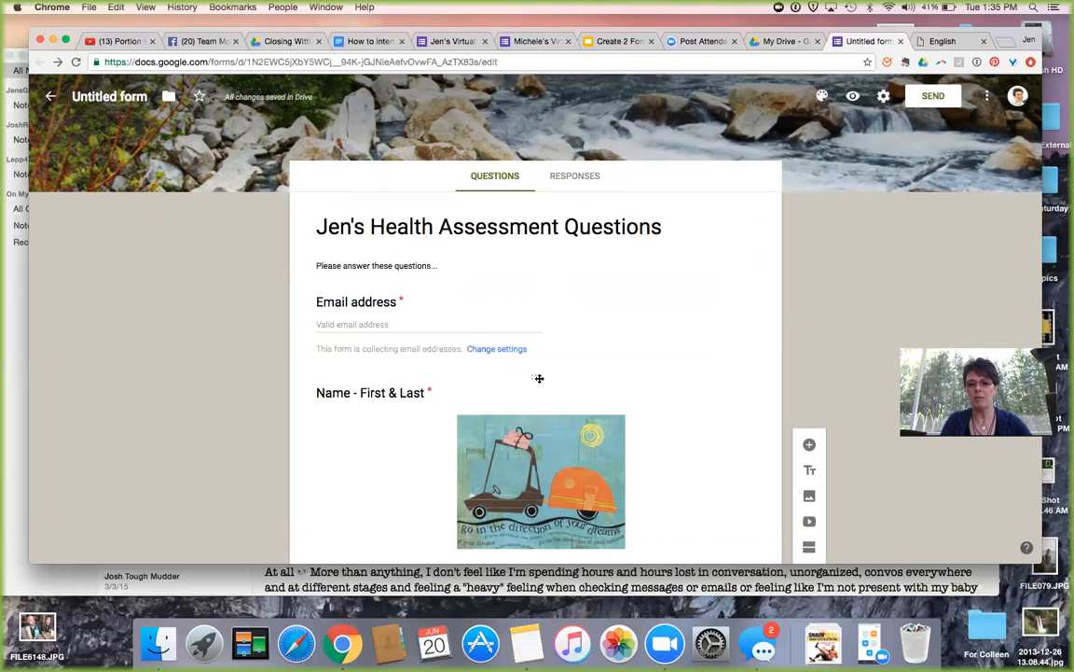
# Try moving the Name - First & Last question, then view Responses showing 0 responses.
pyautogui.moveTo(539, 373)
pyautogui.mouseDown()
pyautogui.moveTo(531, 278)
pyautogui.moveTo(531, 361)
pyautogui.mouseUp()
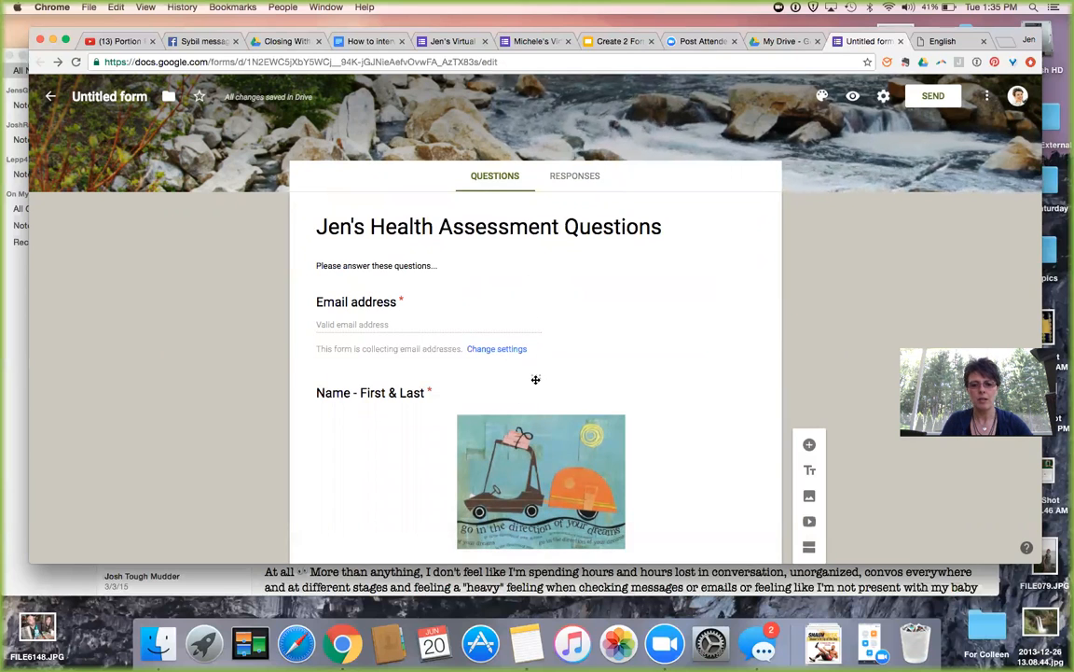
pyautogui.moveTo(534, 364); pyautogui.dragTo(516, 377)
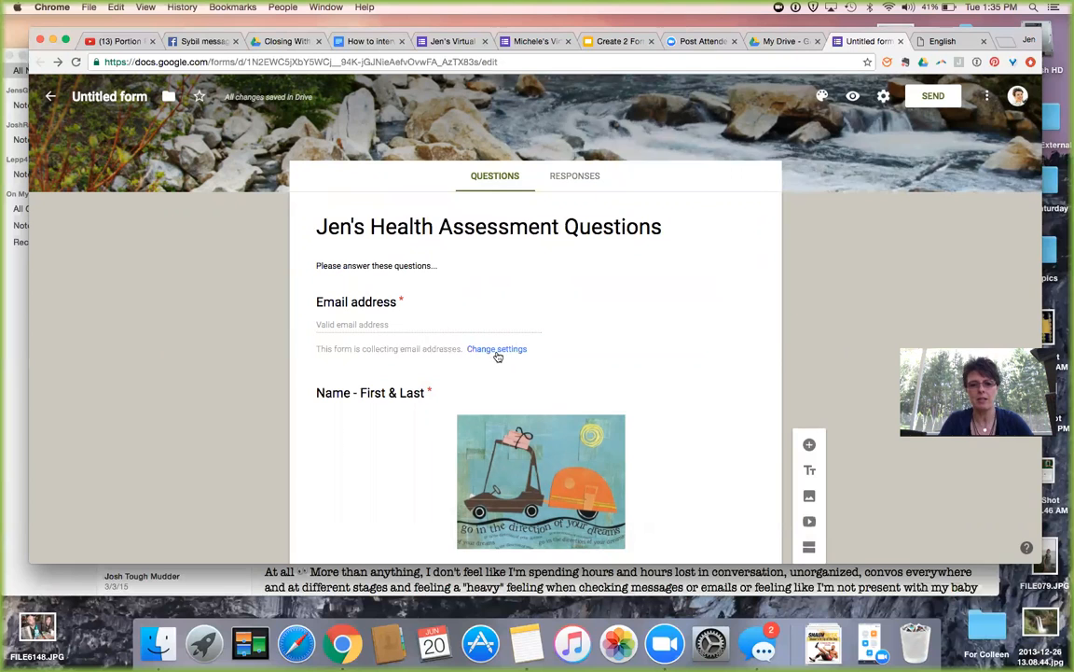
pyautogui.click(496, 350)
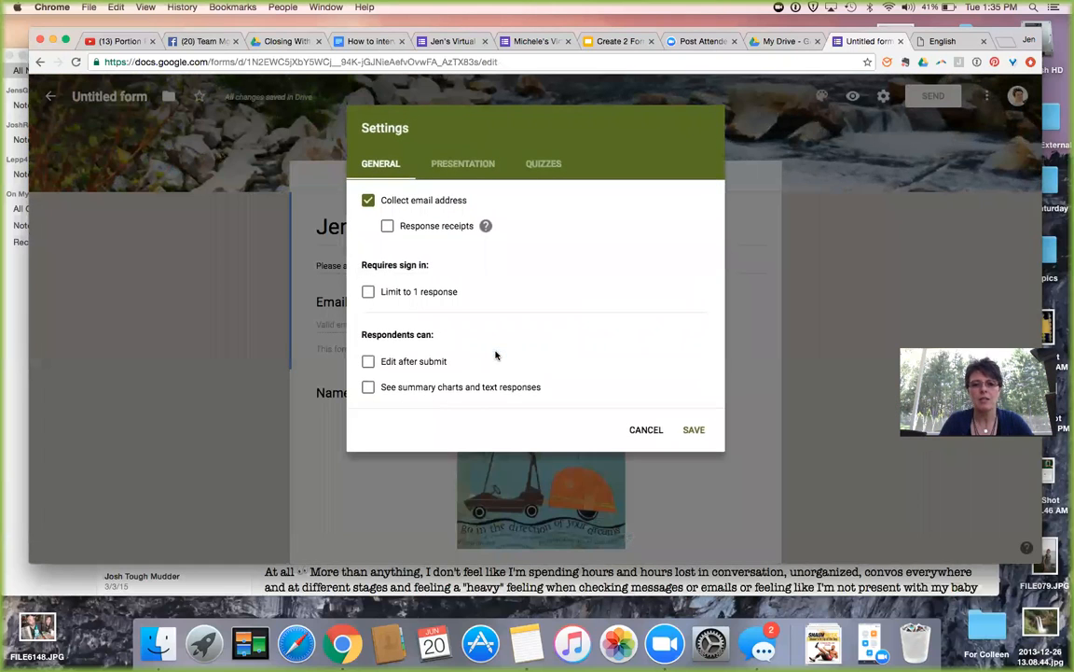
pyautogui.click(641, 430)
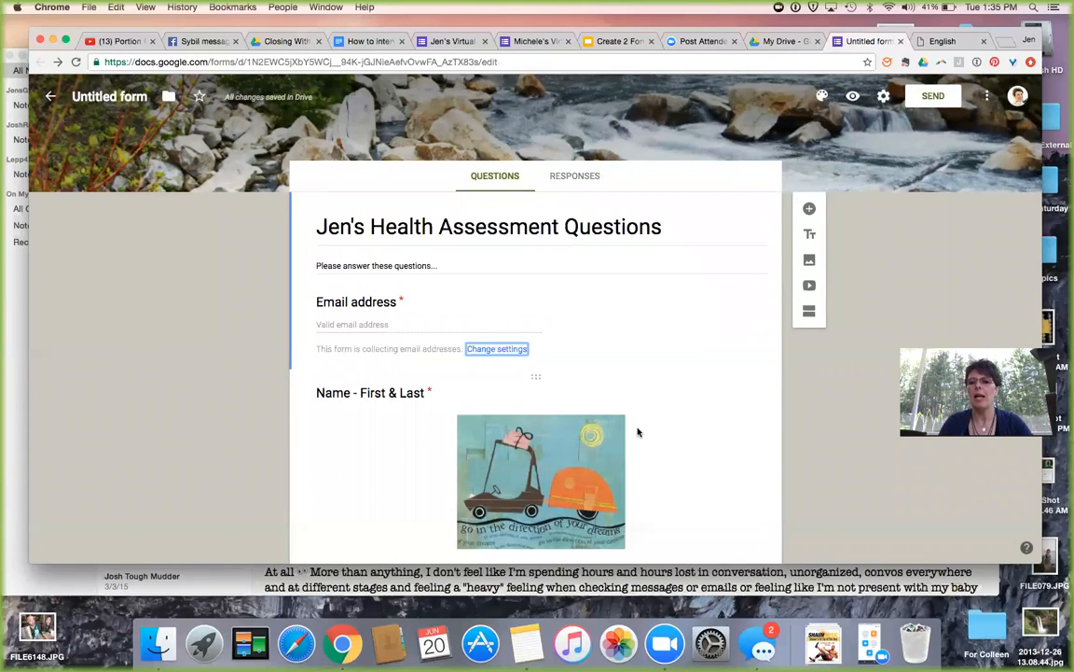
pyautogui.click(576, 176)
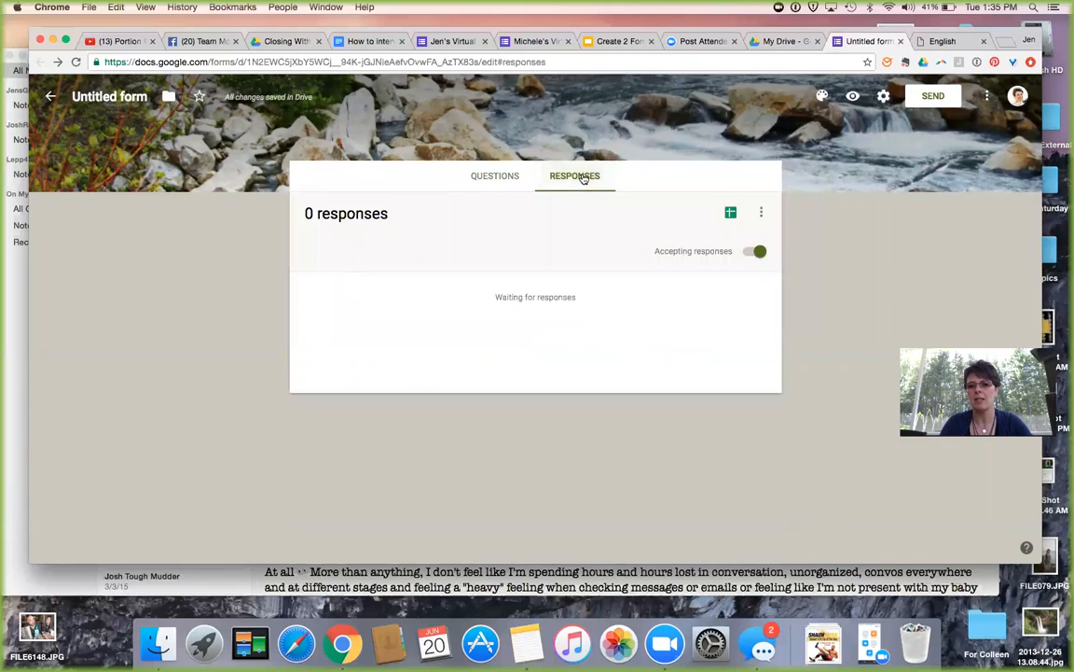
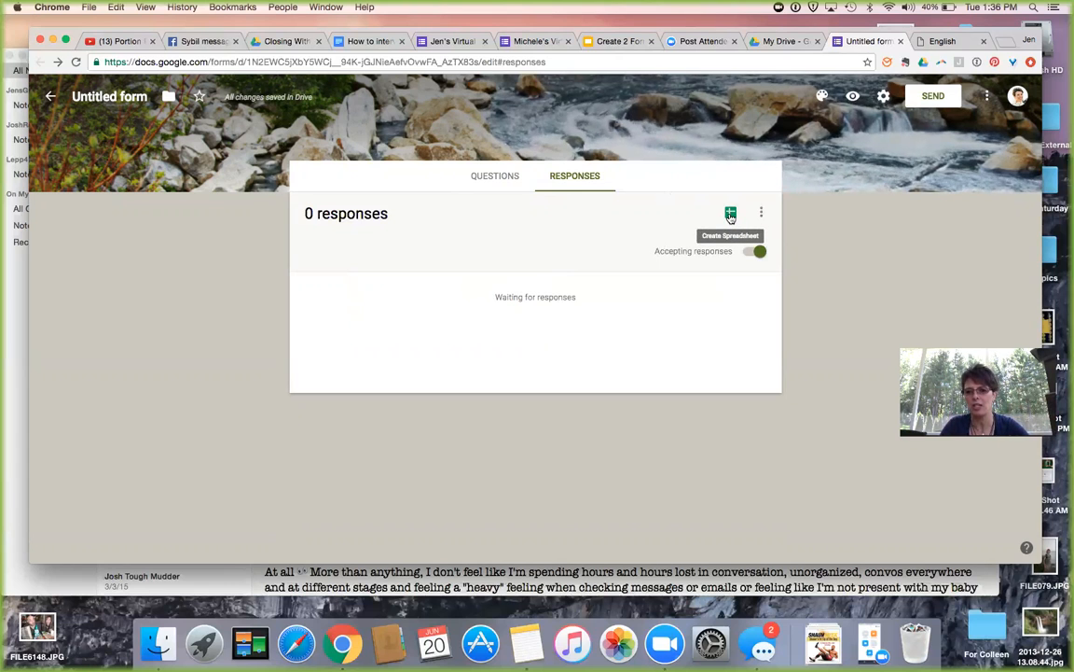
# Enable 'Get email notifications for new responses' from the Responses menu and start a new response spreadsheet.
pyautogui.click(763, 214)
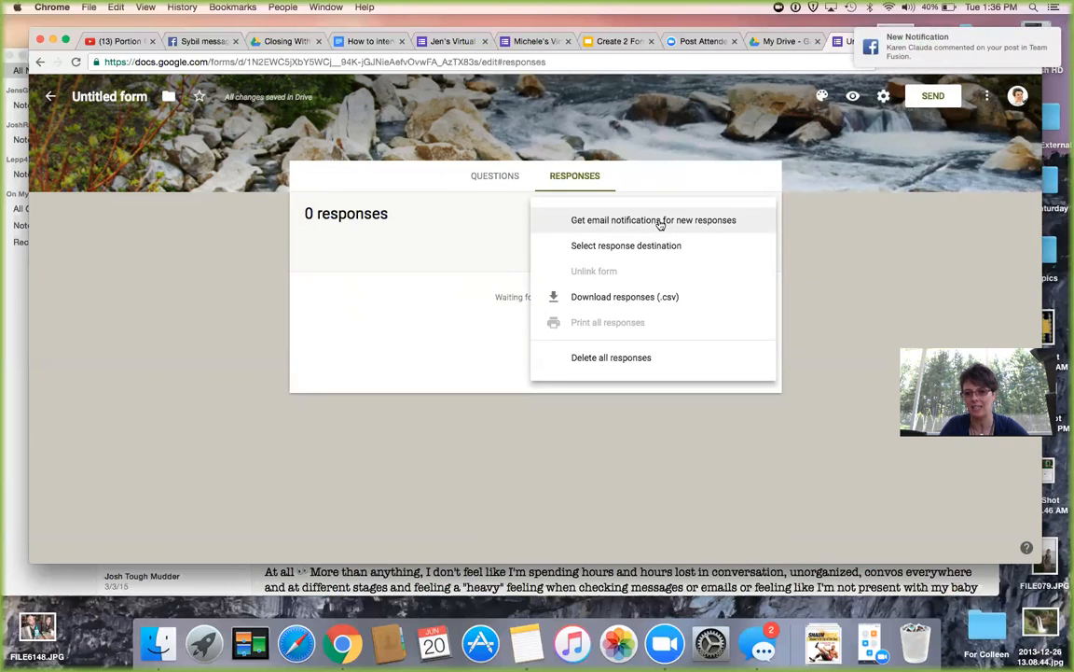
pyautogui.click(659, 224)
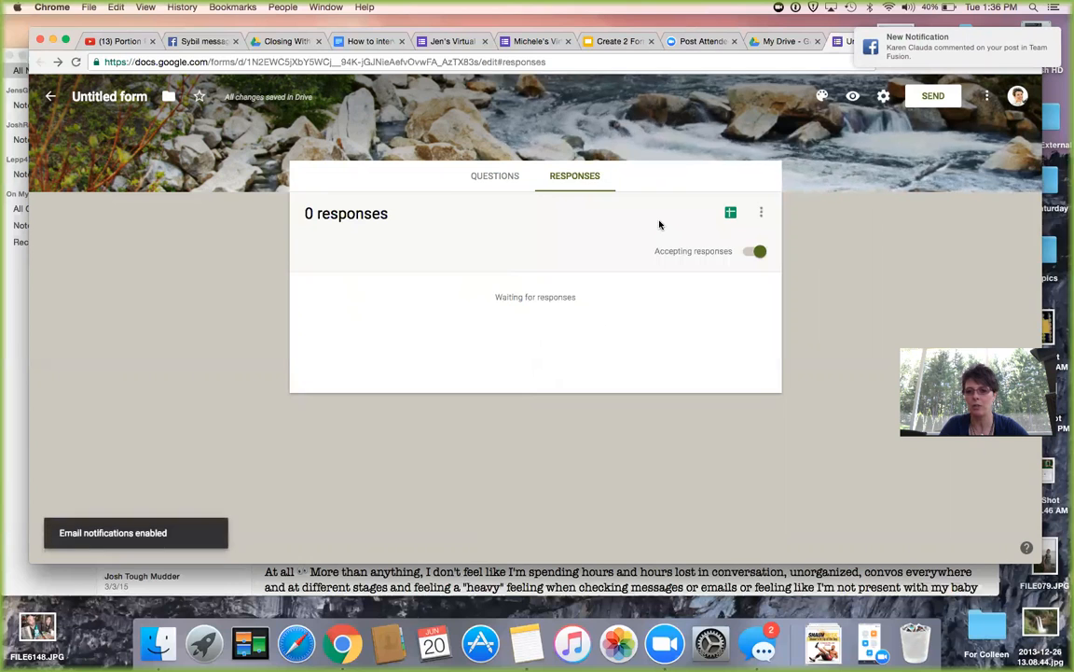
pyautogui.click(731, 215)
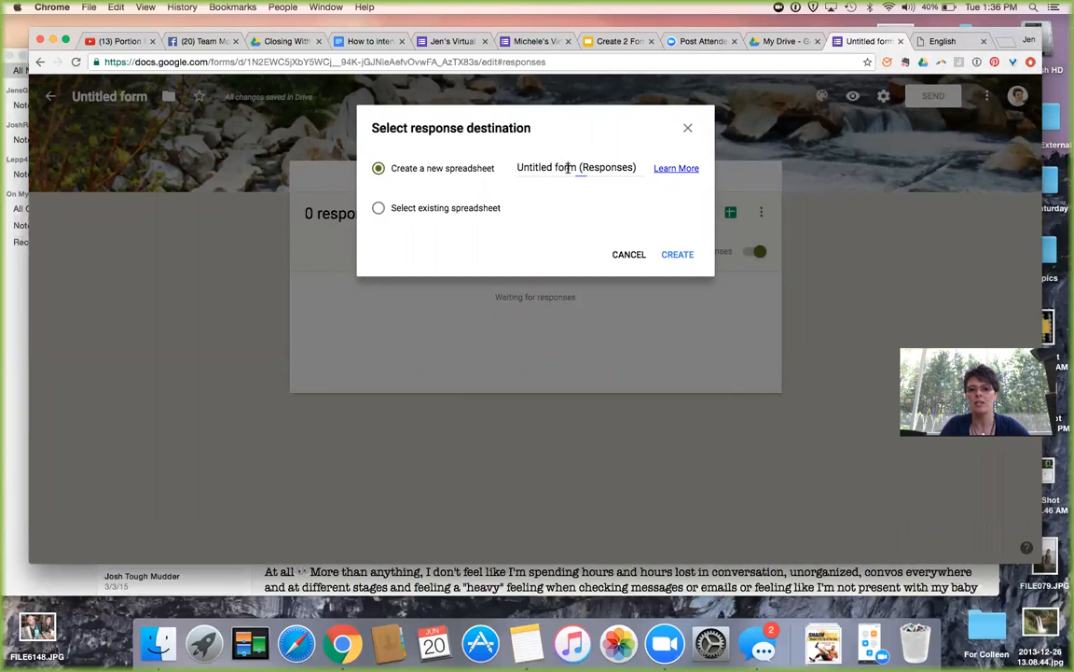
# Name the new spreadsheet 'Jen's Health Assessment Q's (Responses)' and create it.
pyautogui.moveTo(574, 167); pyautogui.dragTo(515, 167)
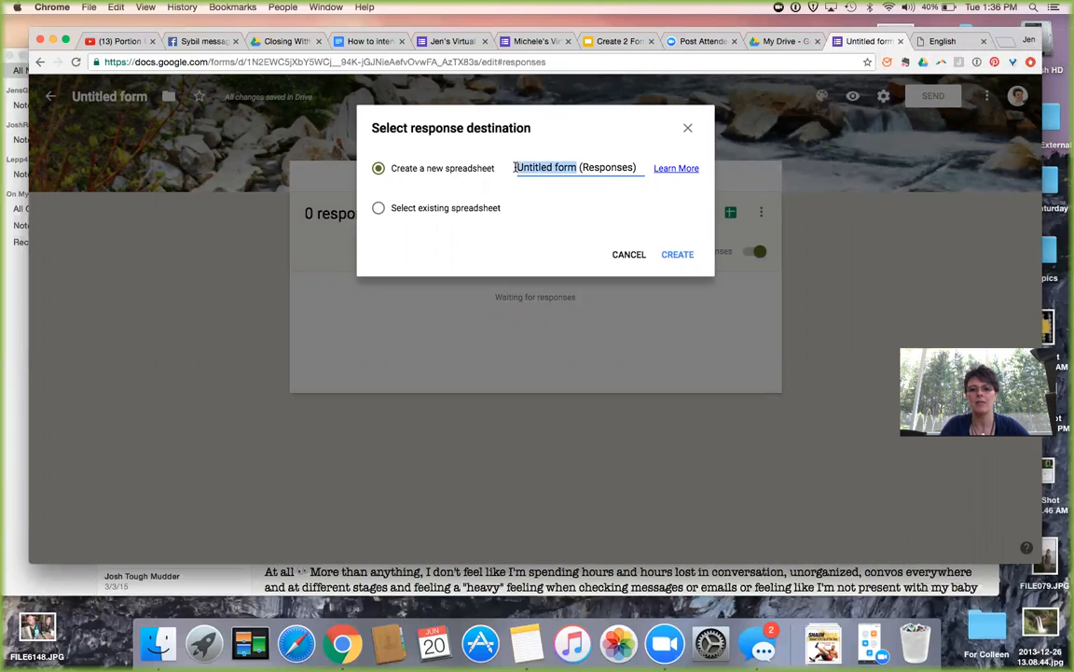
pyautogui.write("Jen's")
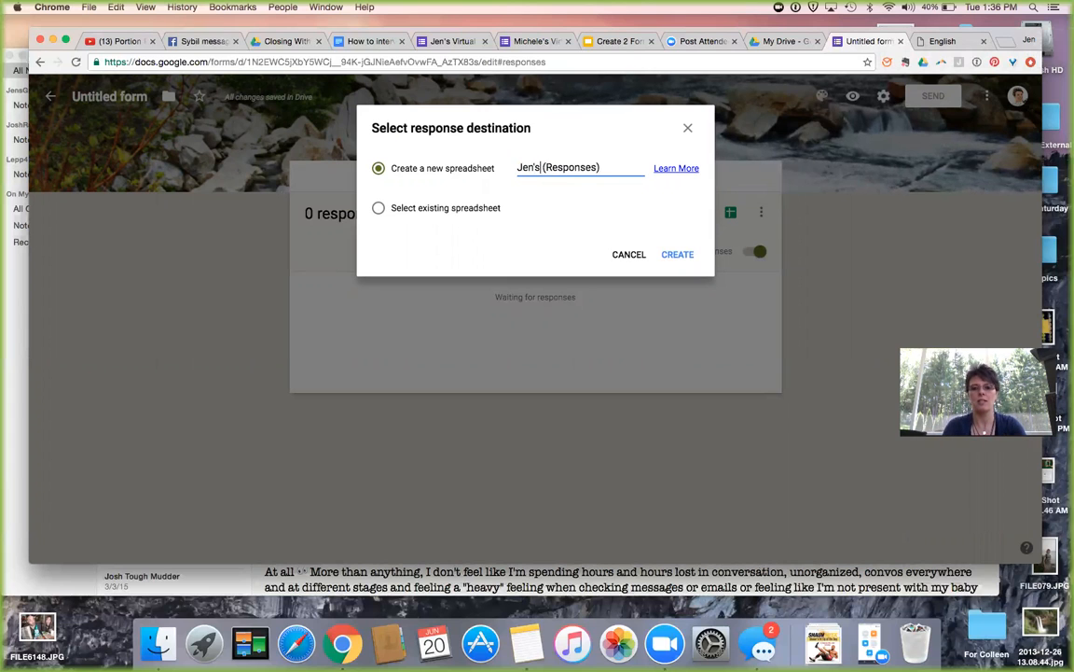
pyautogui.write(' Healht')
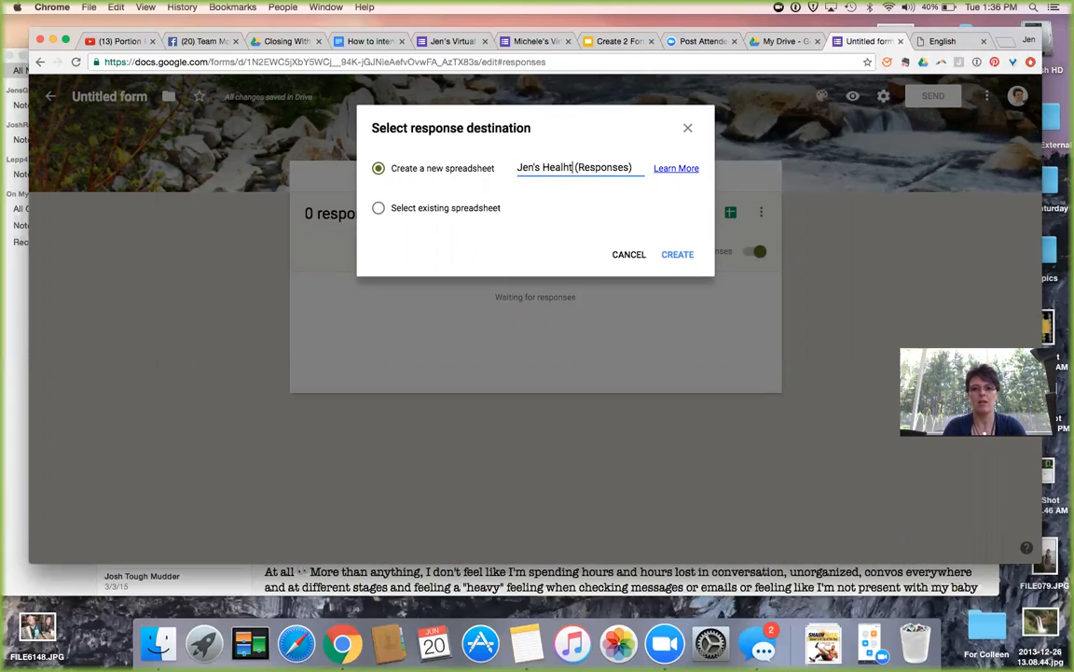
pyautogui.press('BackSpace')
pyautogui.press('BackSpace')
pyautogui.write('th')
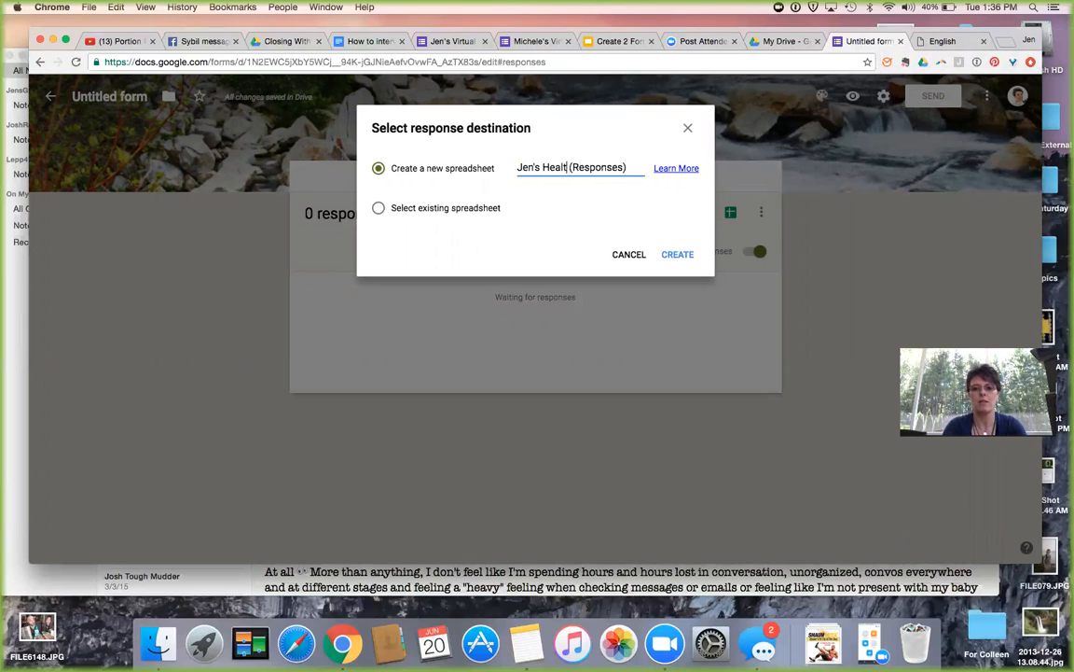
pyautogui.write('Asse')
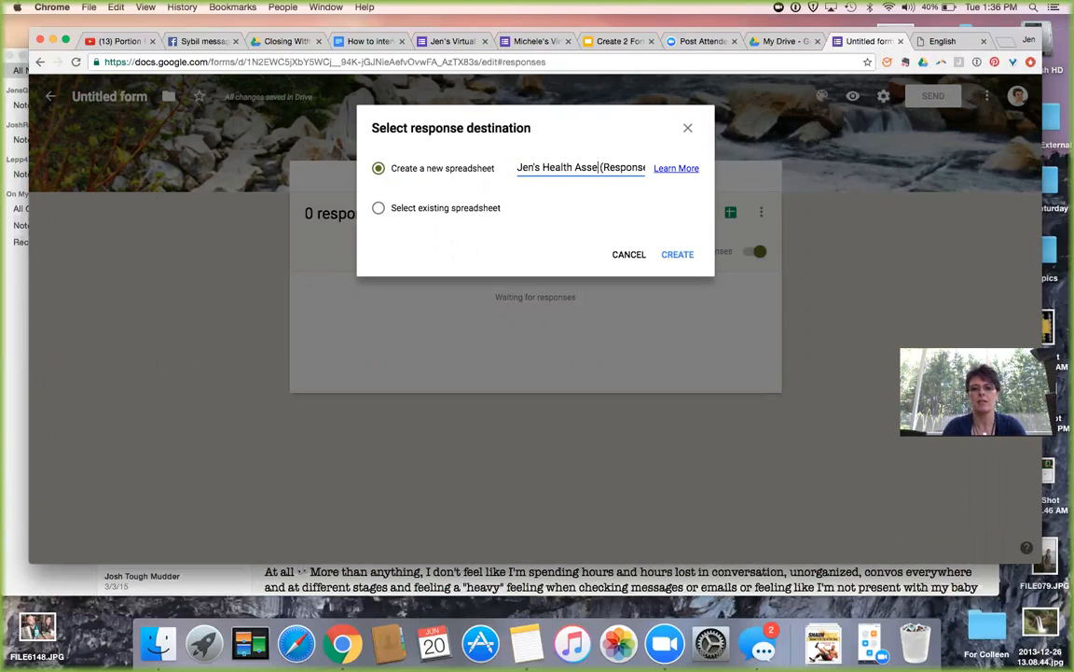
pyautogui.write('ssment')
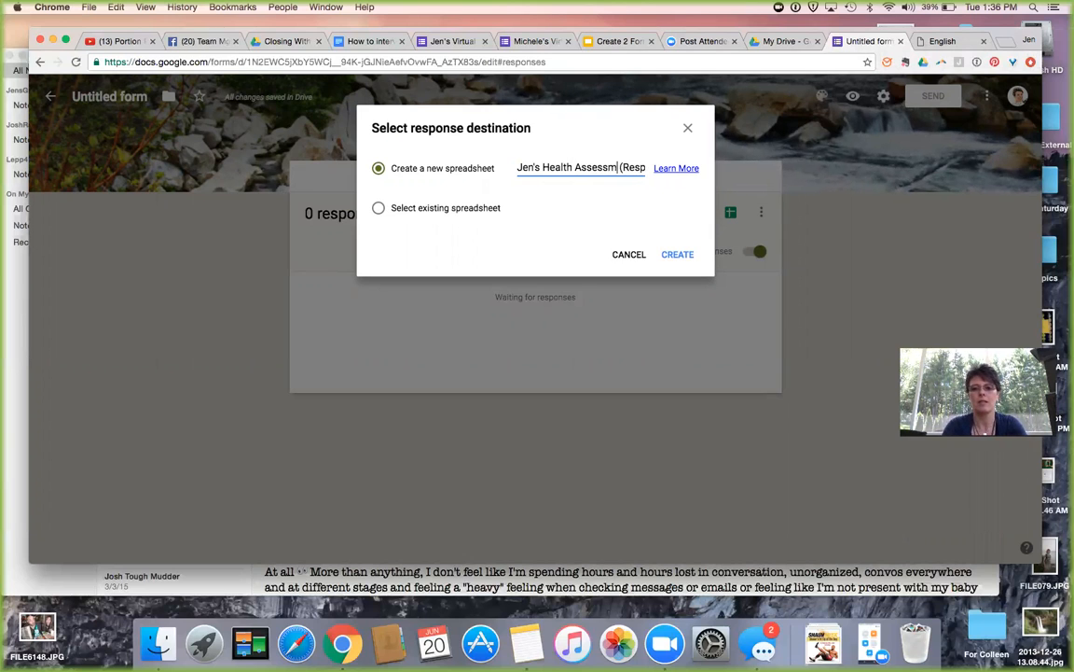
pyautogui.write(' Qu')
pyautogui.press('BackSpace')
pyautogui.write("'s (Re")
pyautogui.write('ses')
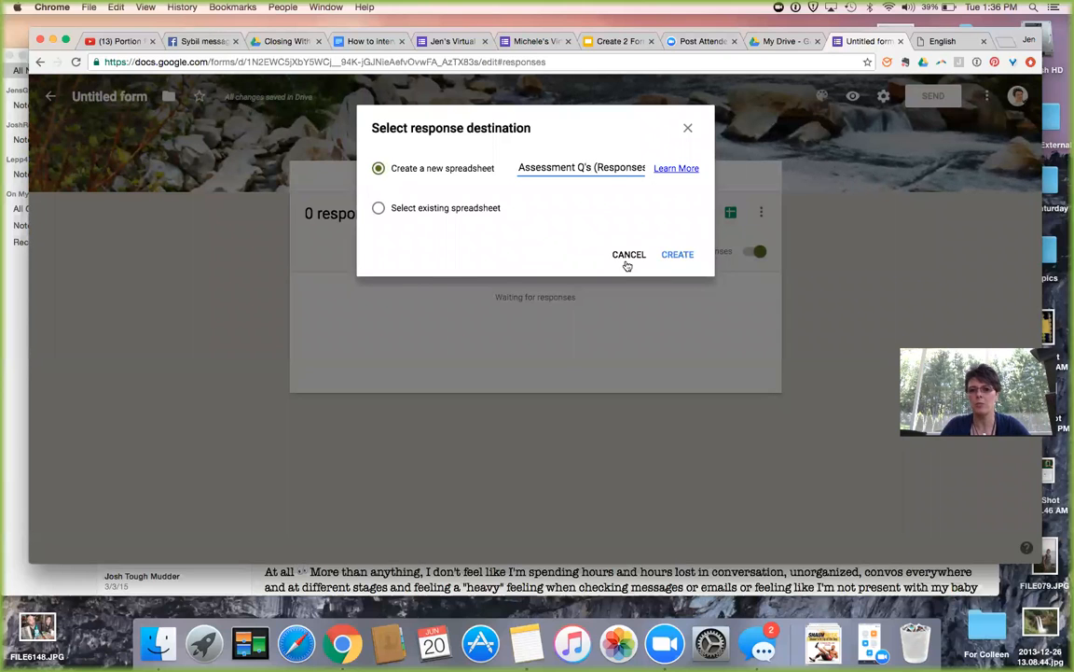
pyautogui.click(682, 257)
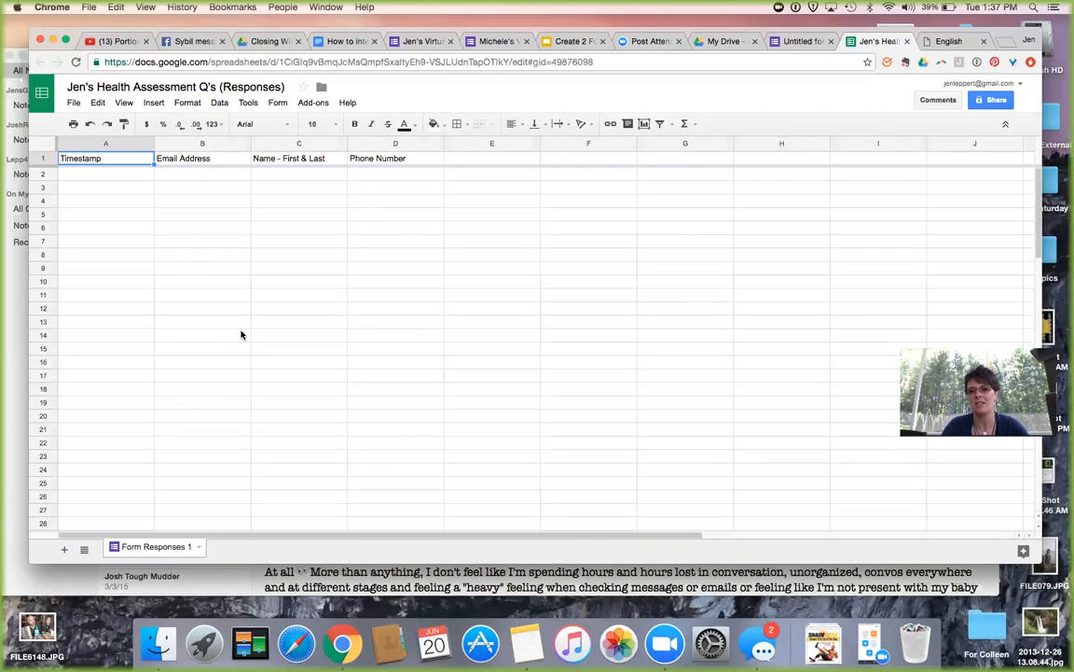
# After reviewing the sheet's header row, switch to the My Drive file list.
pyautogui.click(724, 43)
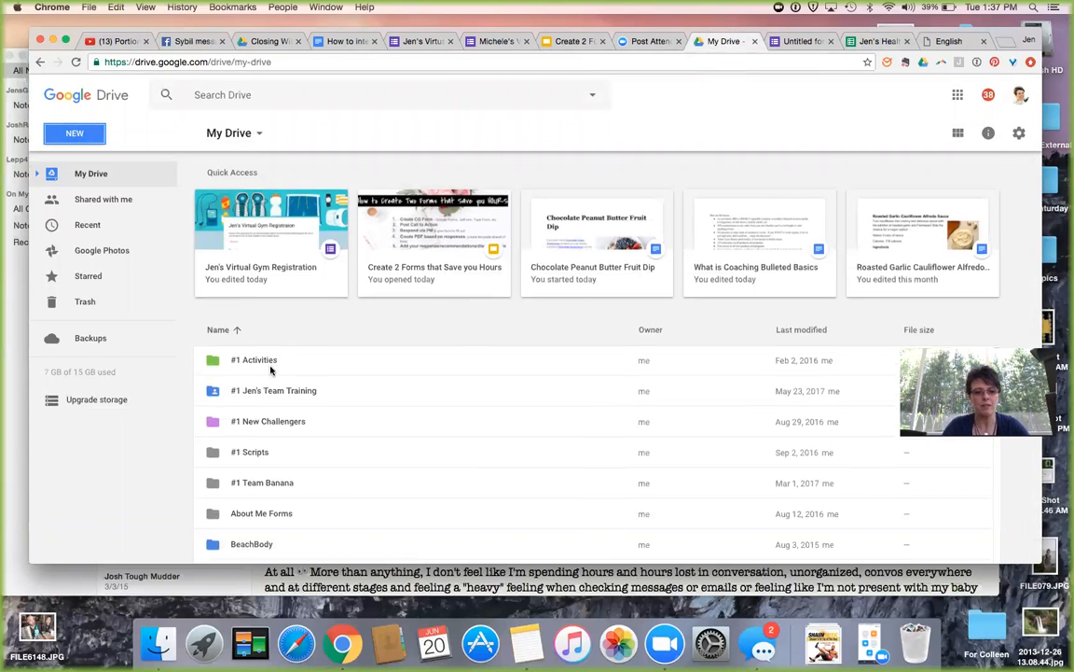
# Browse the saved forms in the My Drive Forms folder, then go back to the untitled form.
pyautogui.scroll(-5, 270, 367)
pyautogui.scroll(-2, 271, 373)
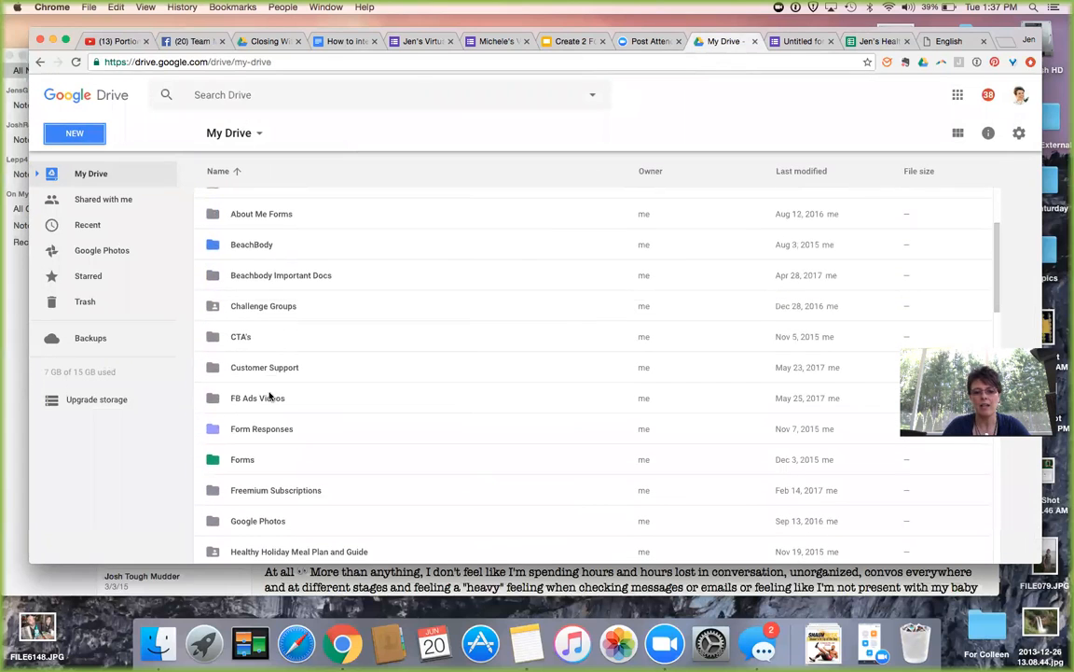
pyautogui.click(243, 462)
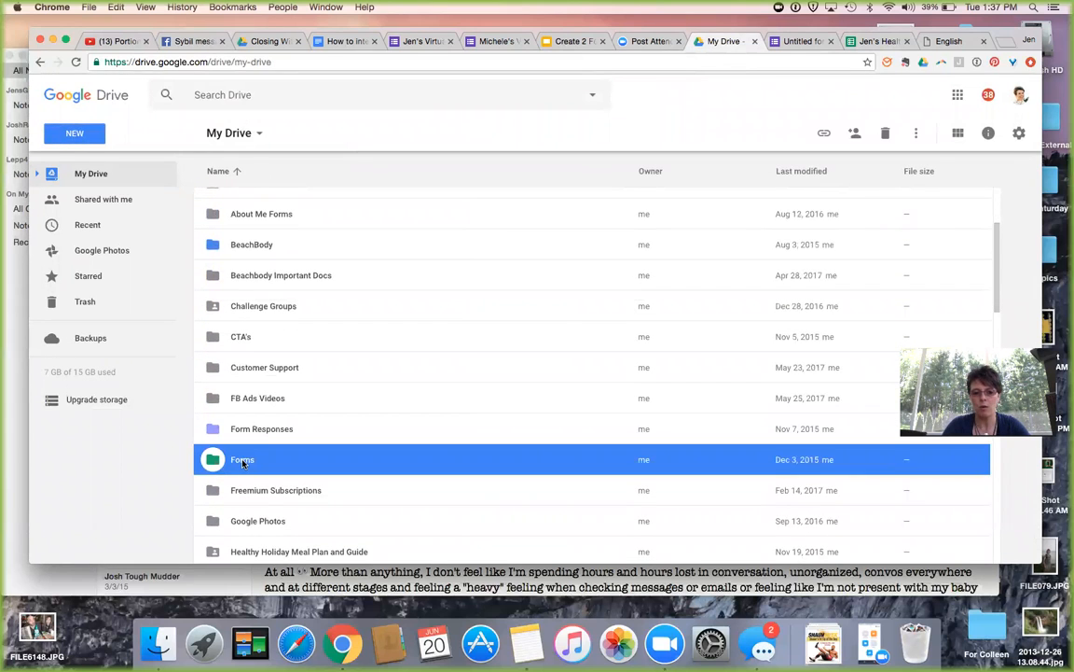
pyautogui.doubleClick(244, 462)
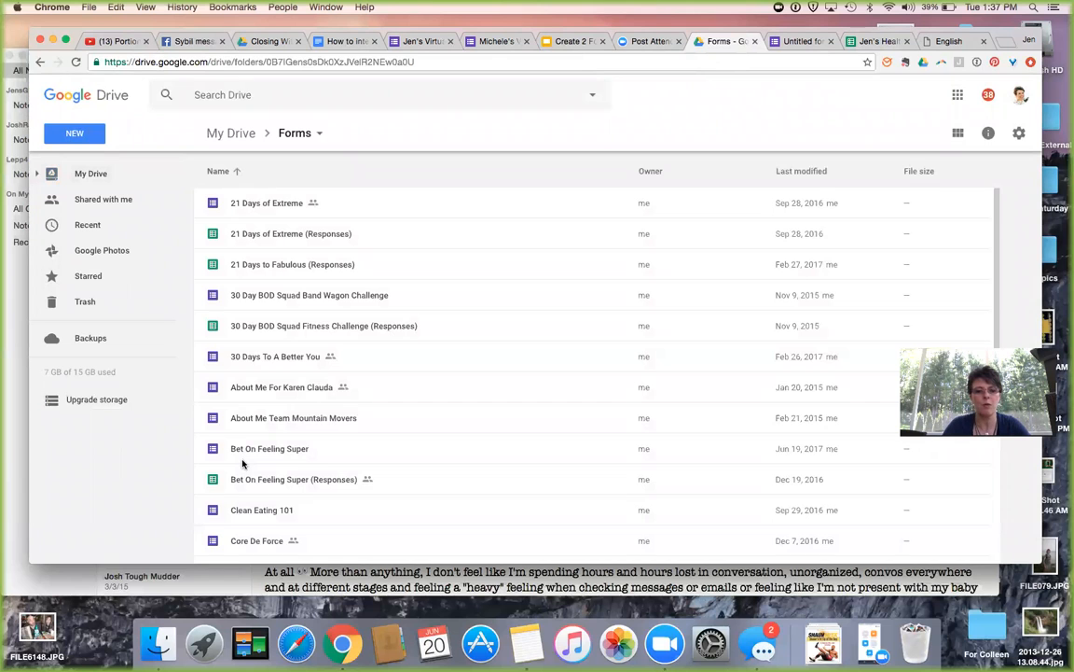
pyautogui.scroll(-5, 243, 463)
pyautogui.scroll(-3, 242, 462)
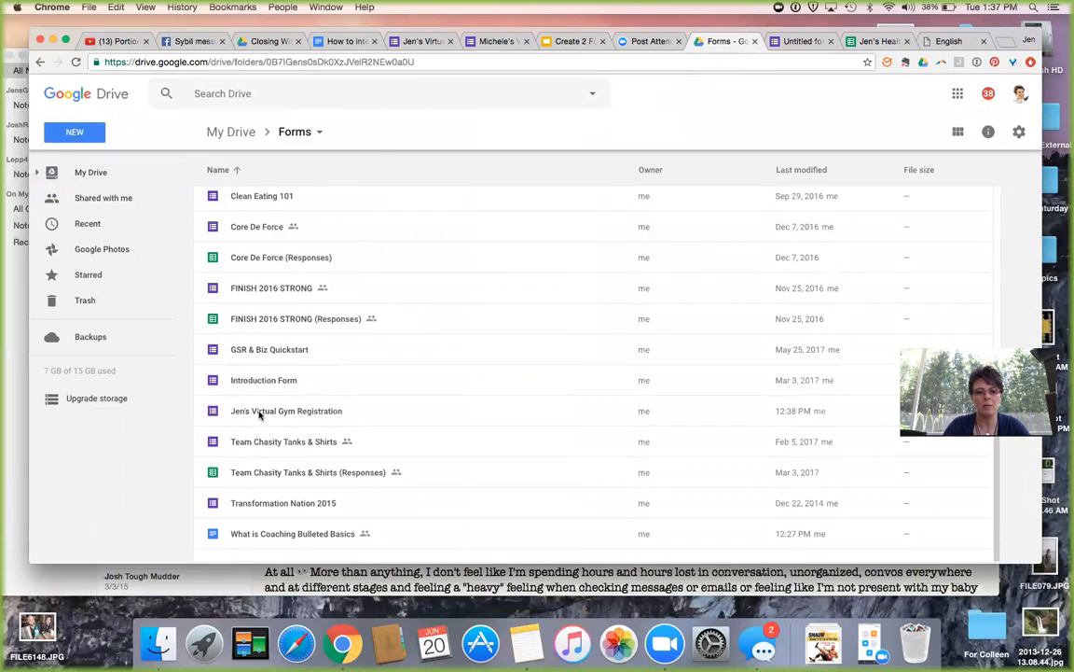
pyautogui.scroll(5, 259, 415)
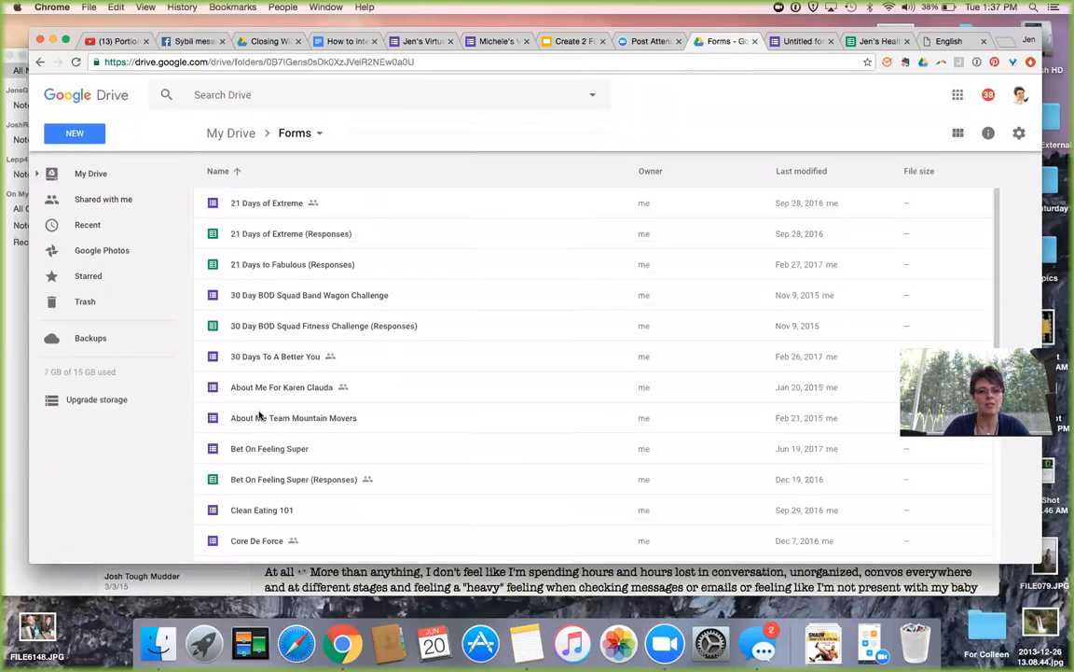
pyautogui.scroll(-4, 257, 429)
pyautogui.scroll(-2, 251, 467)
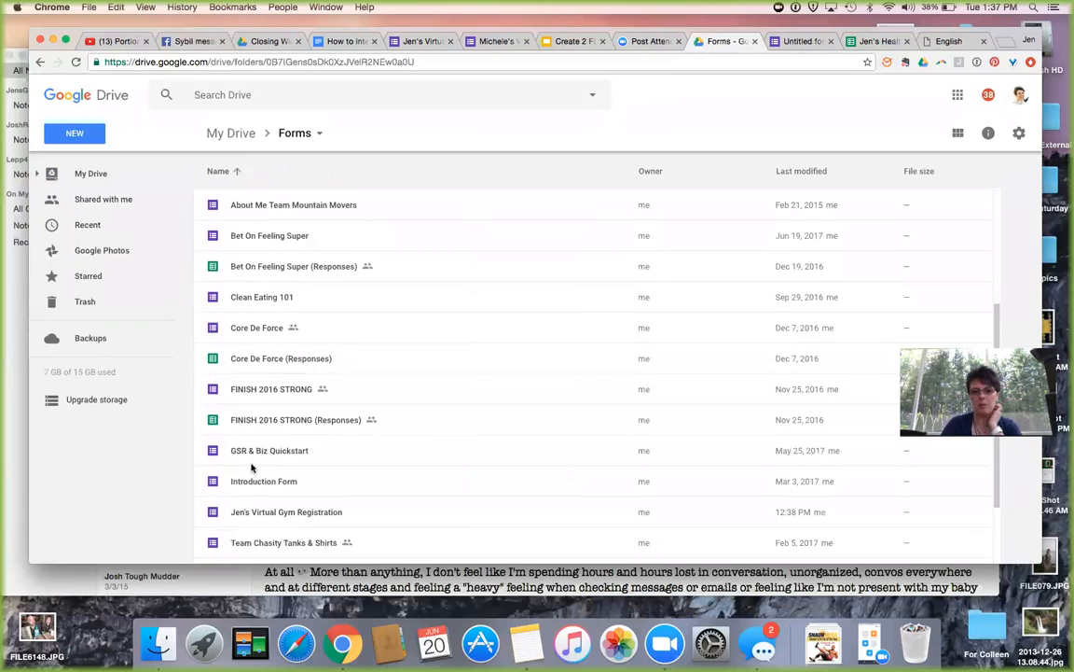
pyautogui.scroll(-2, 276, 416)
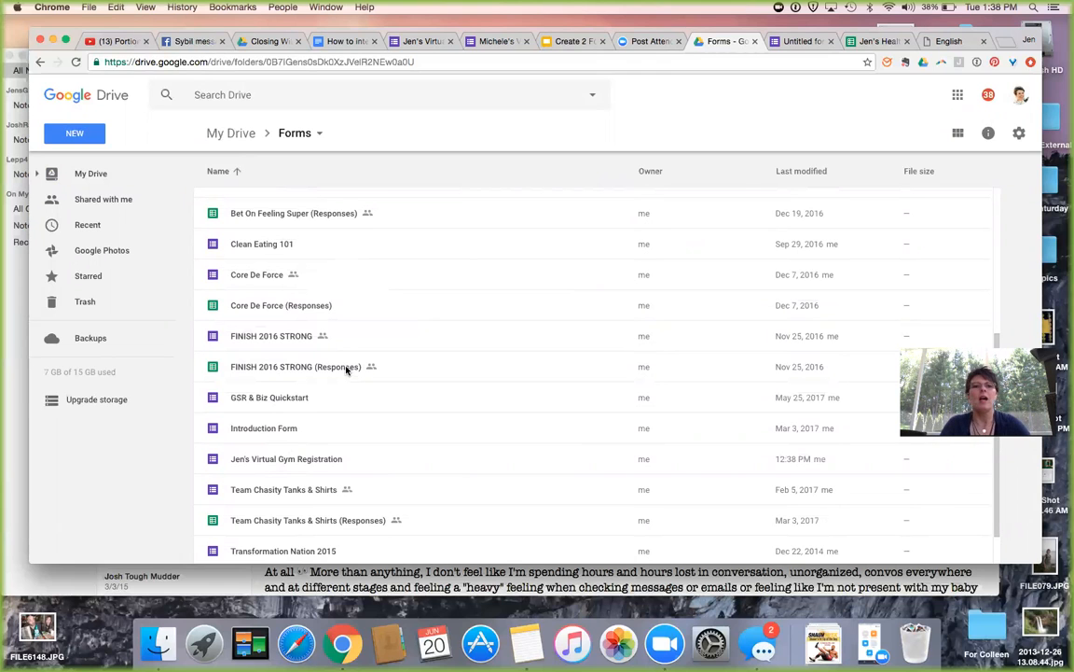
pyautogui.click(797, 42)
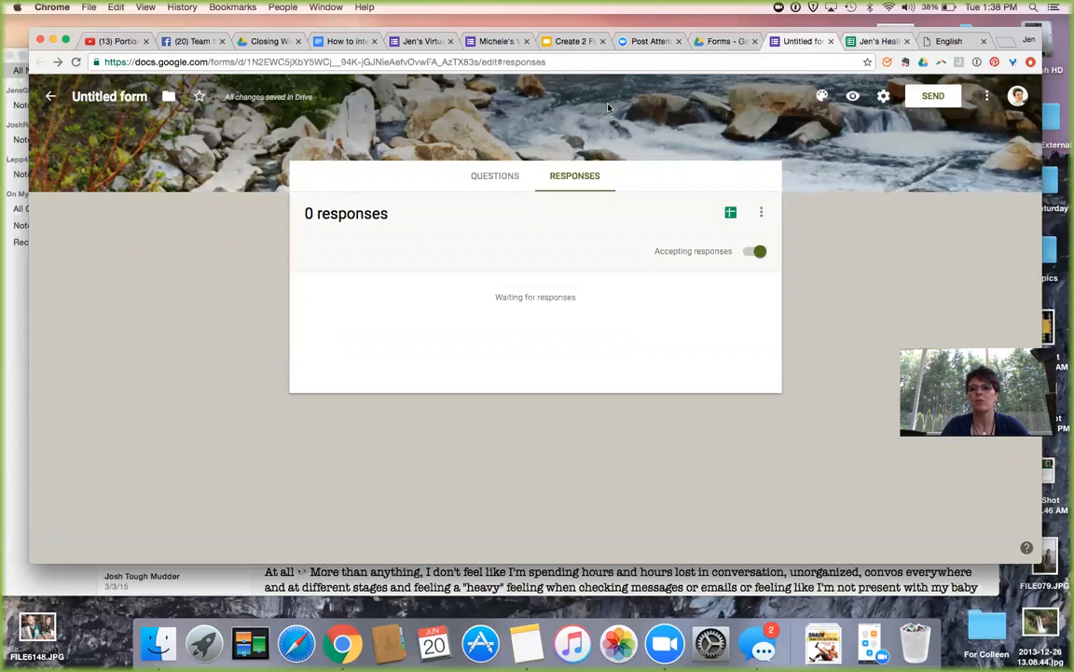
# Close the response spreadsheet's tab and go back to the untitled form.
pyautogui.click(882, 41)
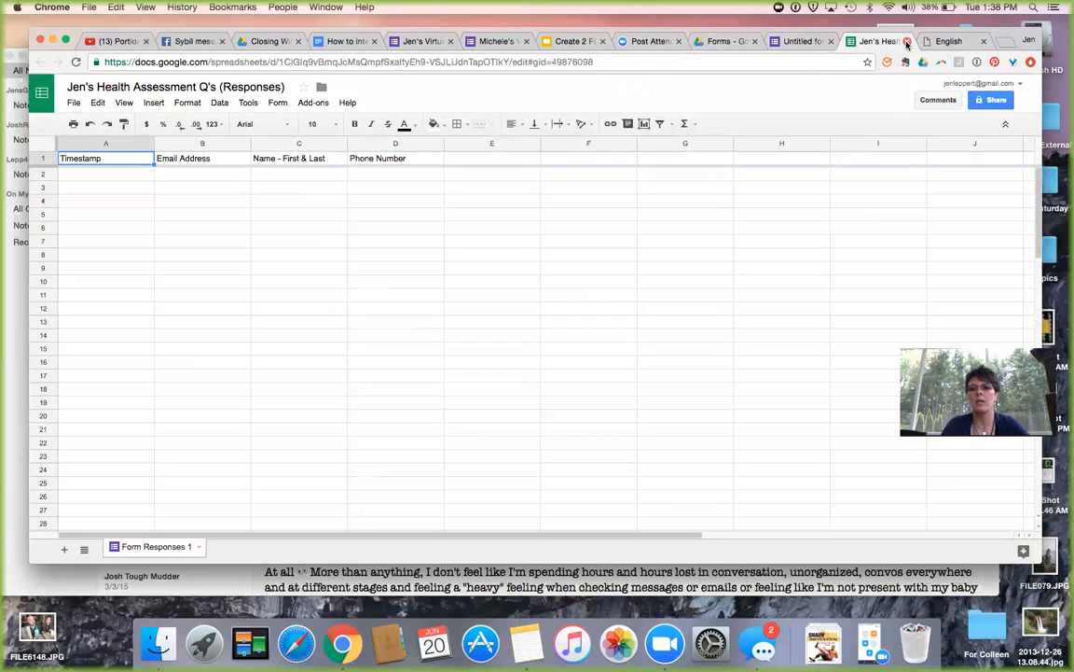
pyautogui.click(907, 41)
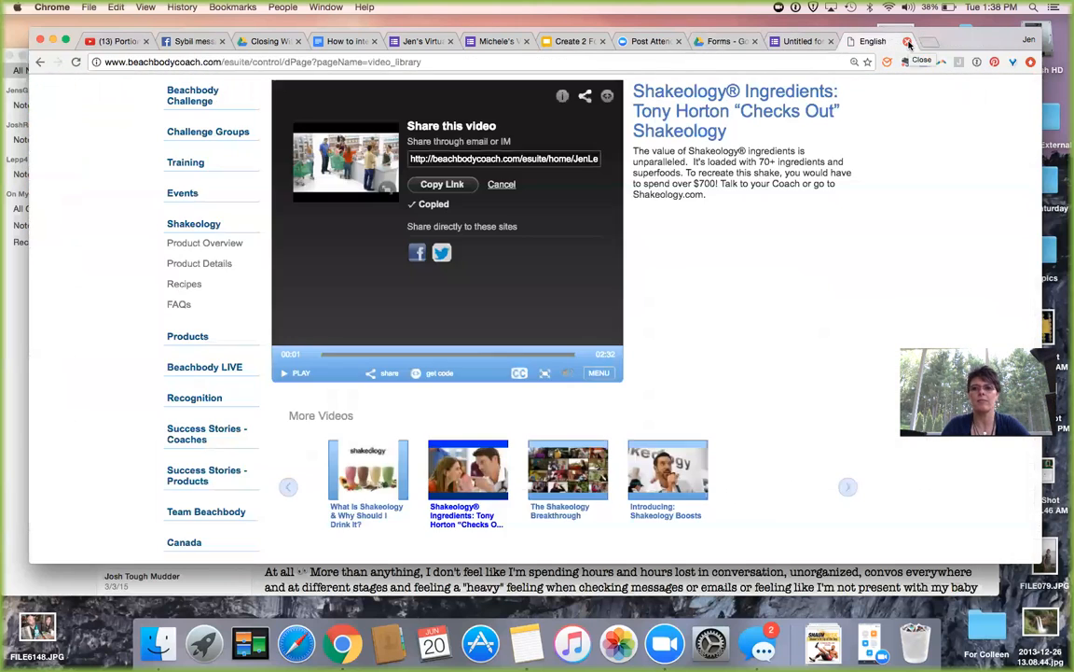
pyautogui.click(801, 41)
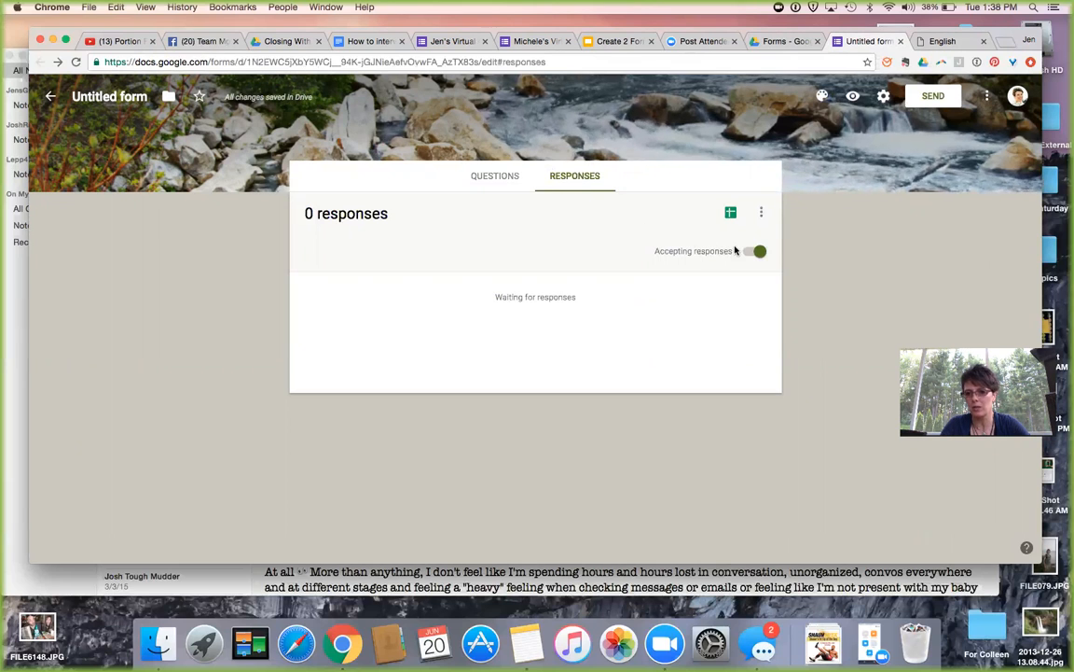
# Show the form's questions, then switch to the Jen's Virtual Gym Registration form.
pyautogui.click(477, 177)
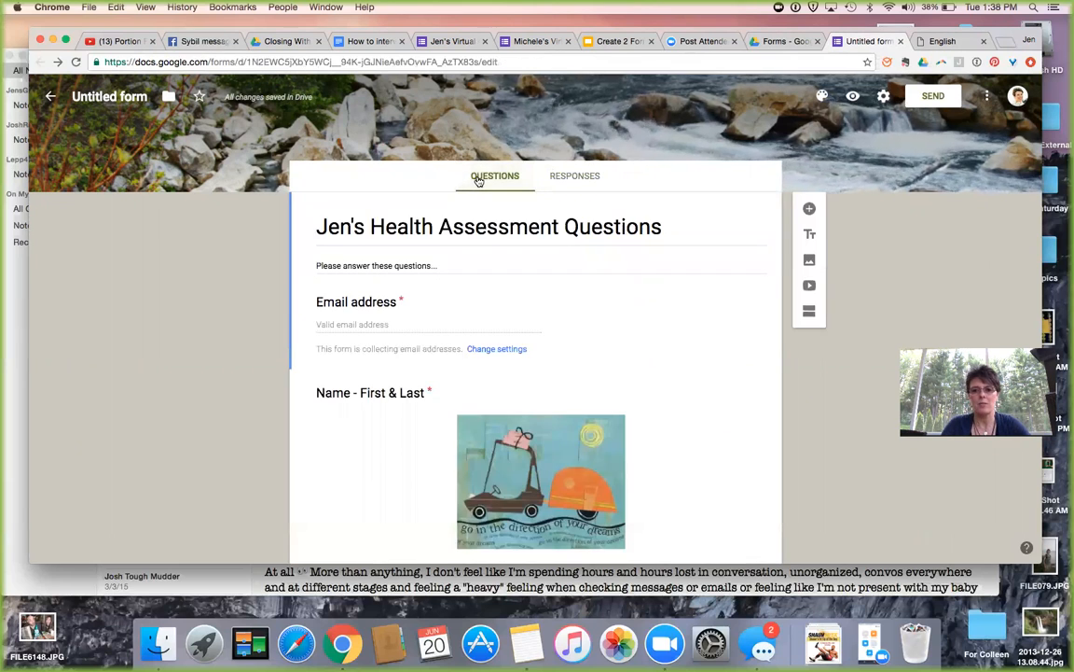
pyautogui.scroll(-2, 252, 263)
pyautogui.scroll(2, 252, 263)
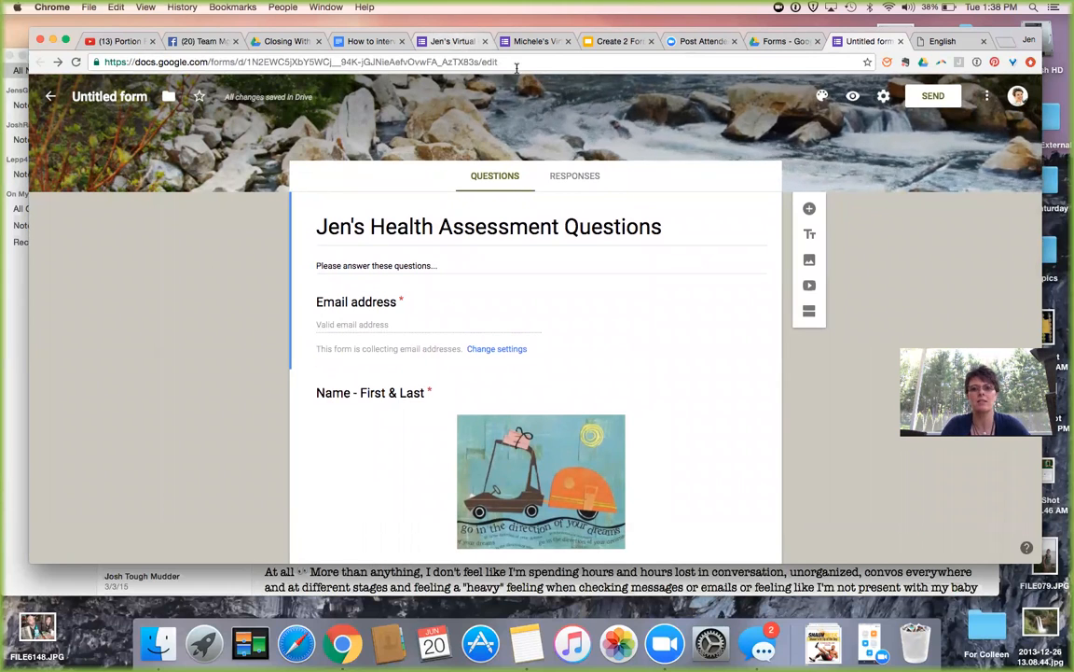
pyautogui.click(466, 42)
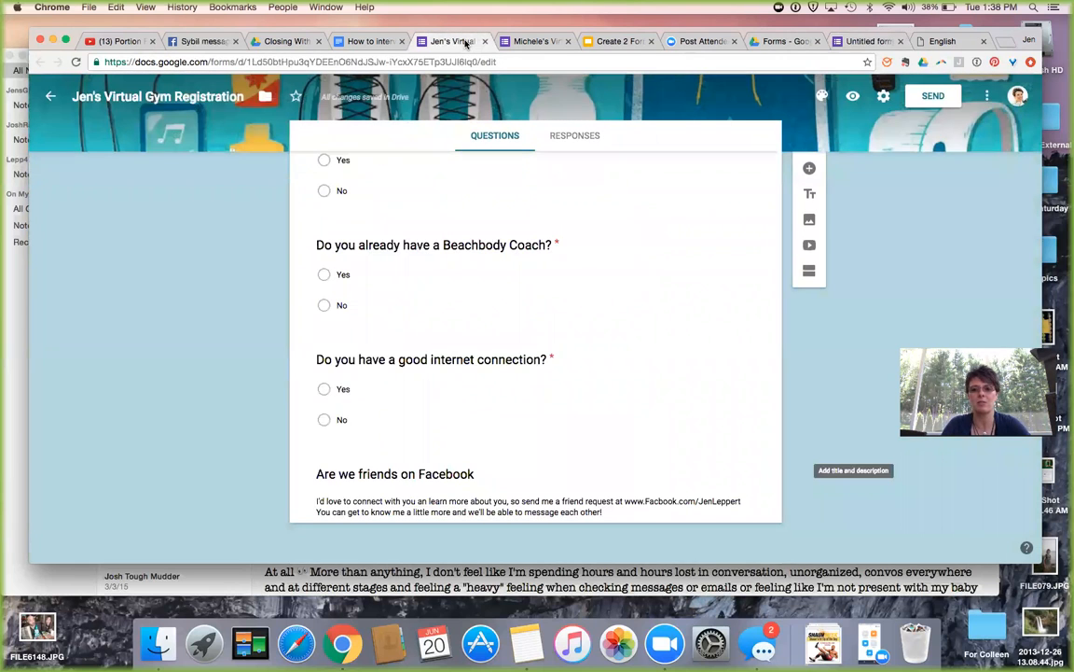
# Return to the Jen's Health Assessment Questions form editor tab.
pyautogui.scroll(10, 339, 168)
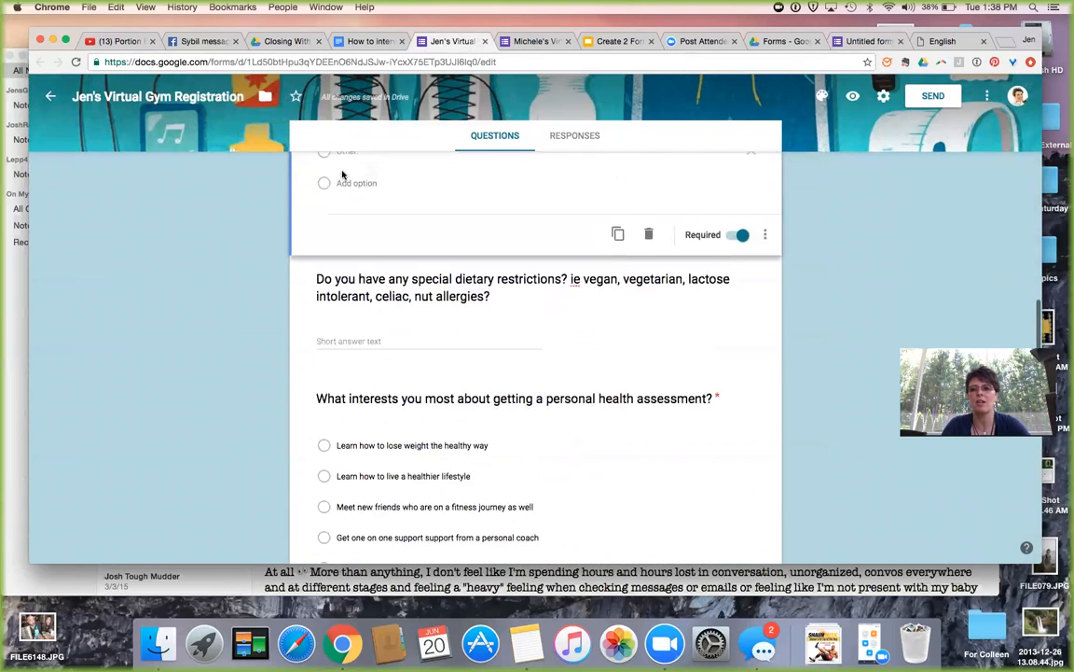
pyautogui.scroll(1, 343, 174)
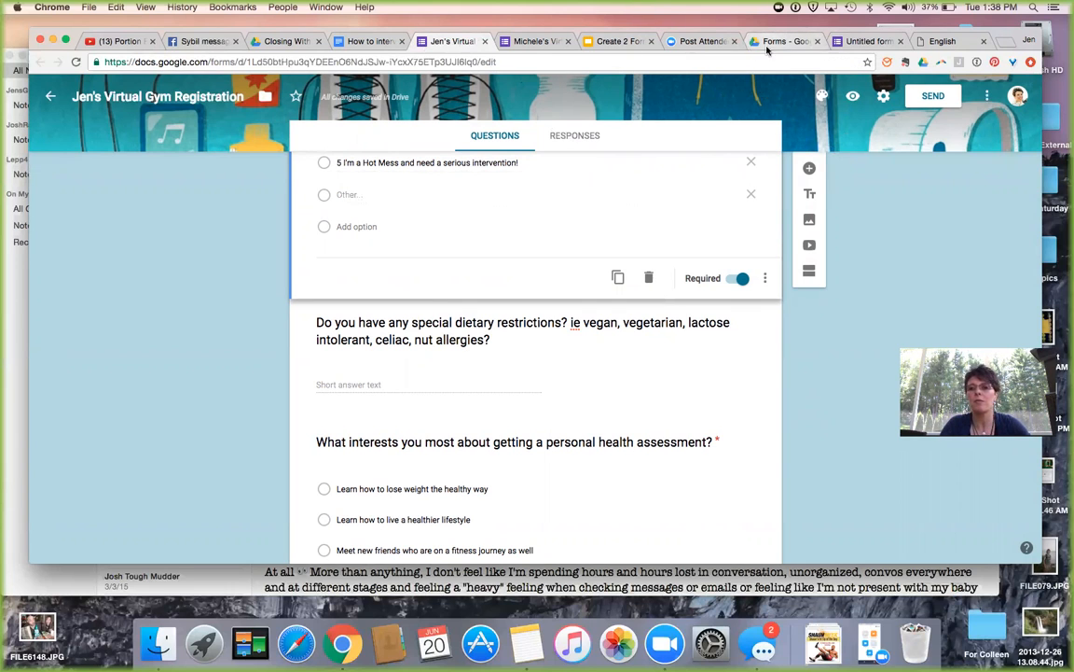
pyautogui.click(867, 41)
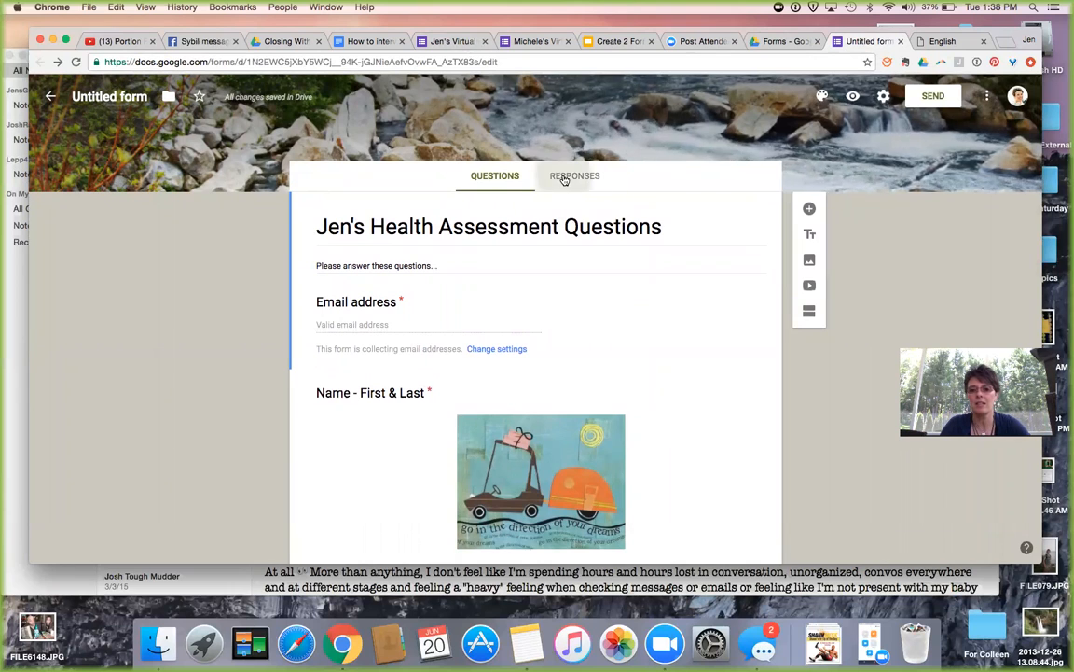
# On Responses, confirm 'Get email notifications for new responses' is still checked.
pyautogui.click(565, 178)
pyautogui.click(762, 215)
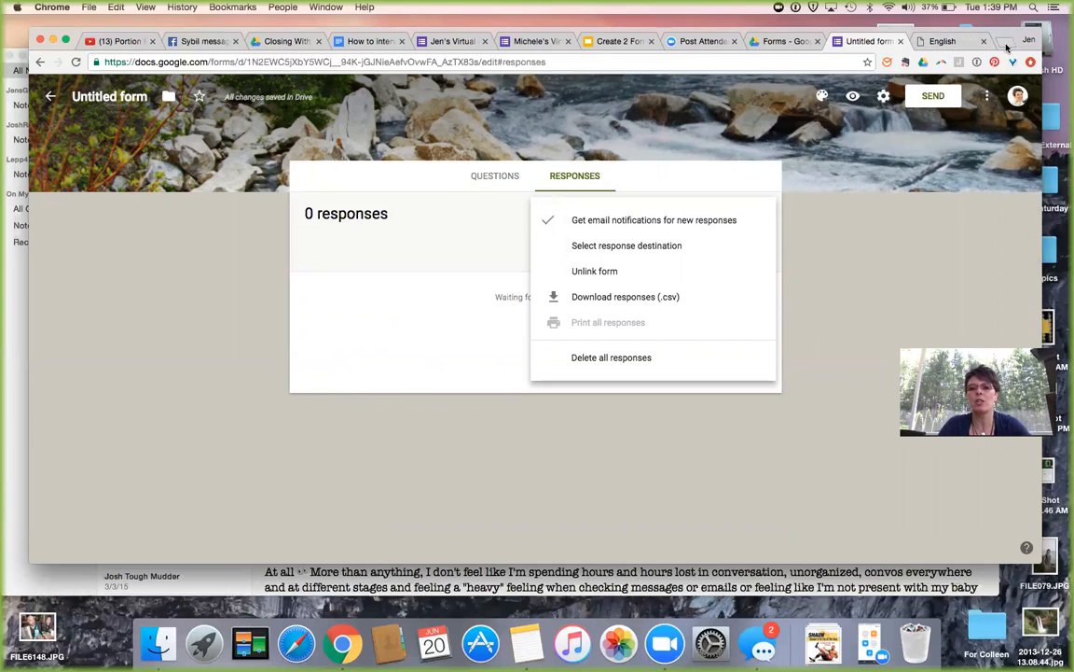
pyautogui.click(853, 98)
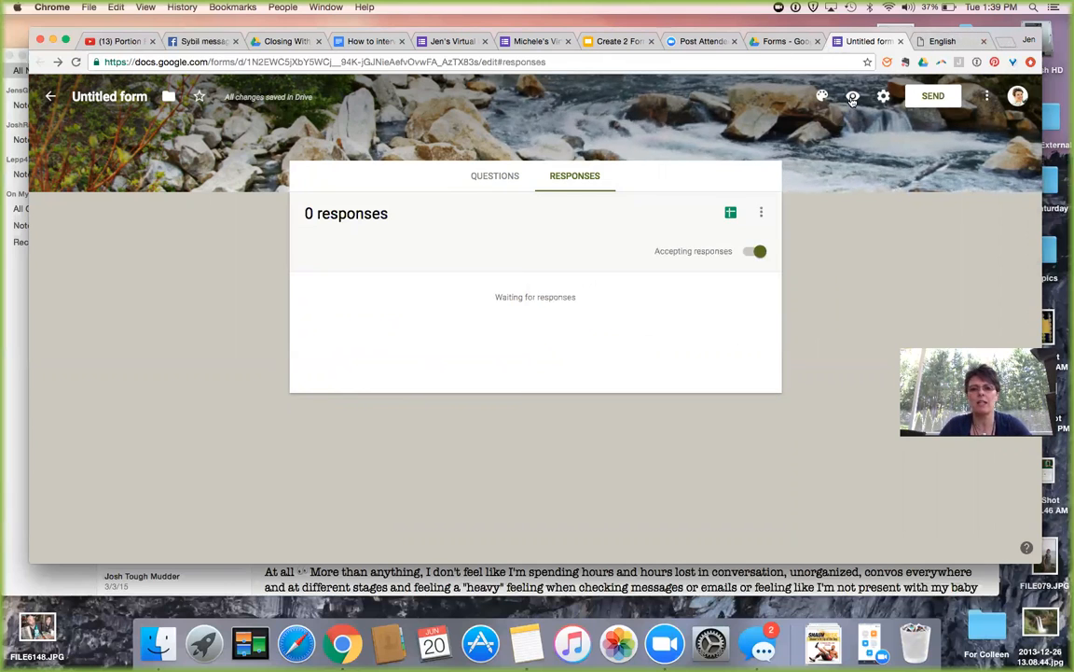
# Preview the form and enter a sample email address, name and phone number.
pyautogui.click(853, 97)
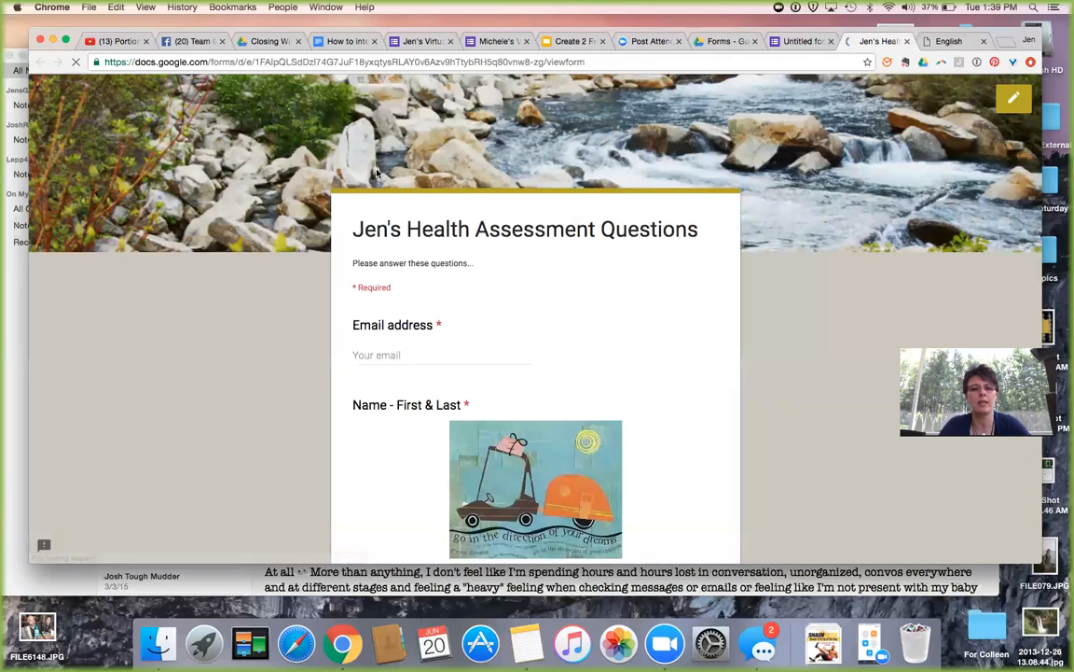
pyautogui.click(403, 352)
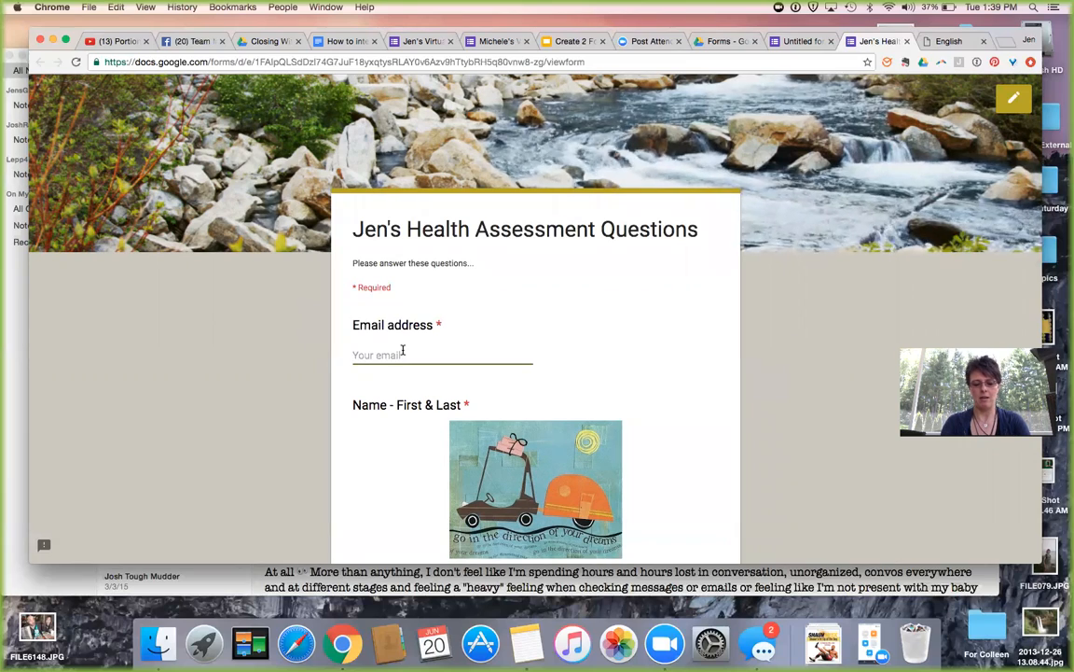
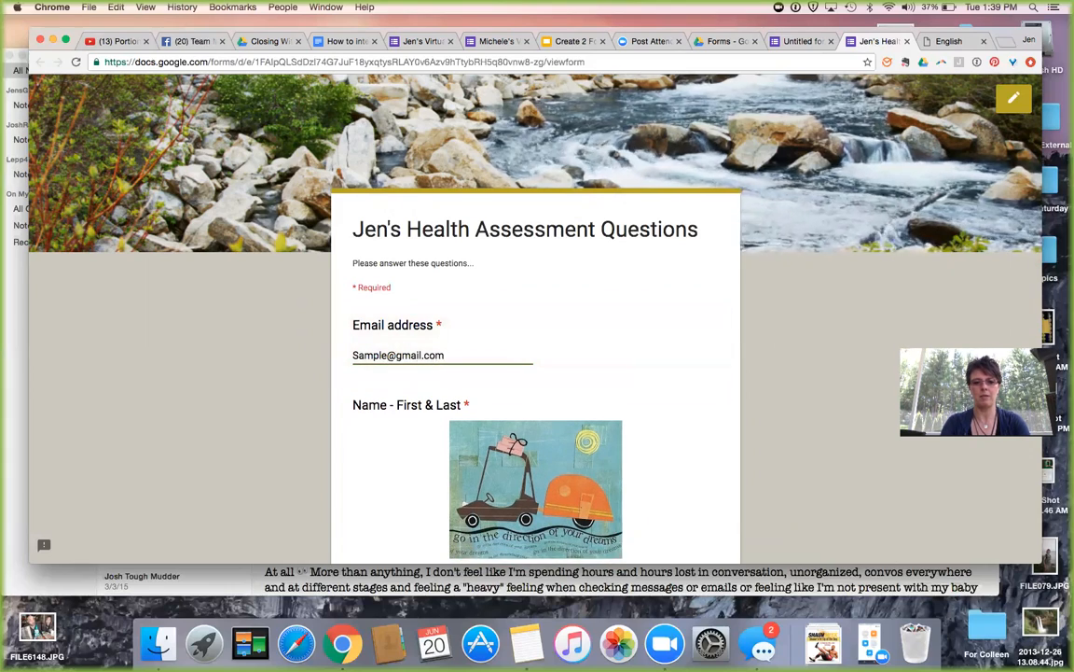
pyautogui.scroll(-3, 468, 403)
pyautogui.click(382, 455)
pyautogui.write('Banana')
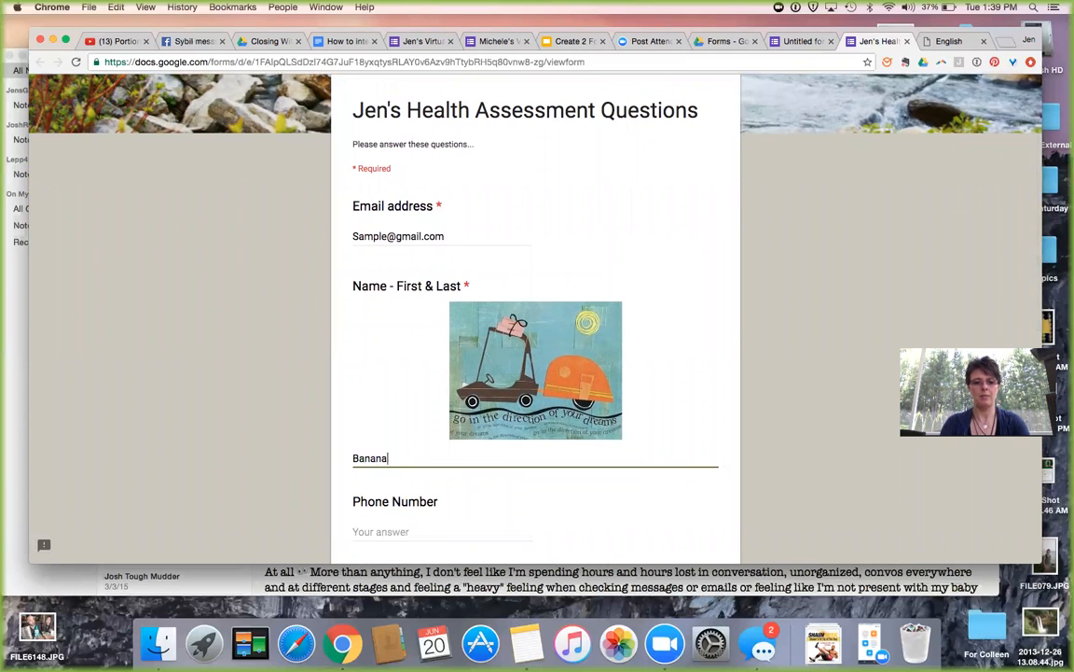
pyautogui.press('Tab')
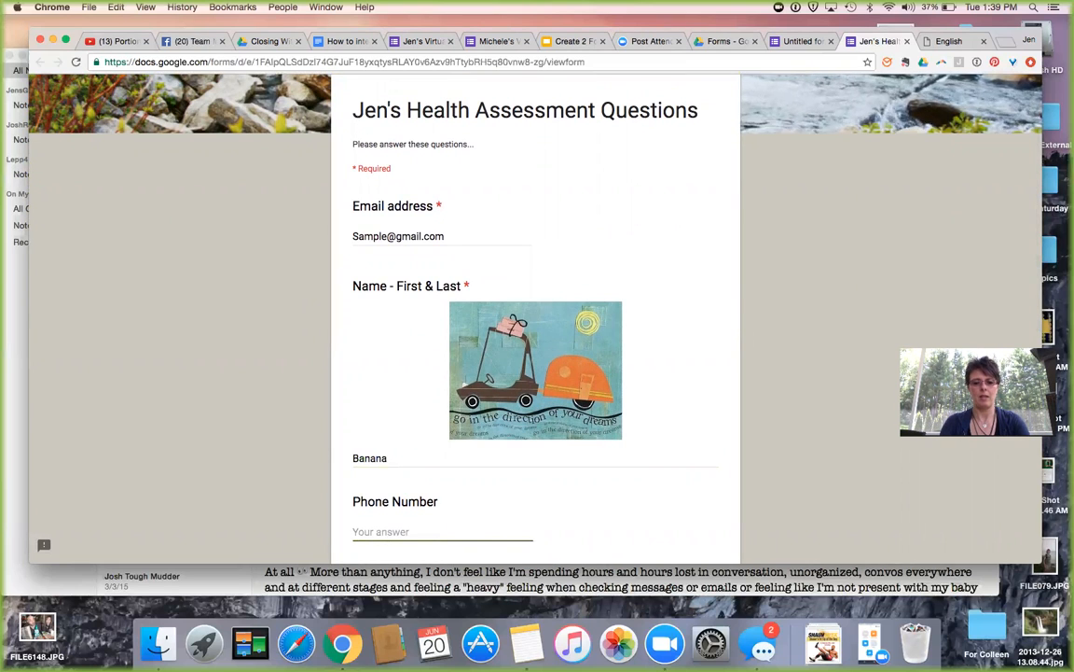
pyautogui.write('12345')
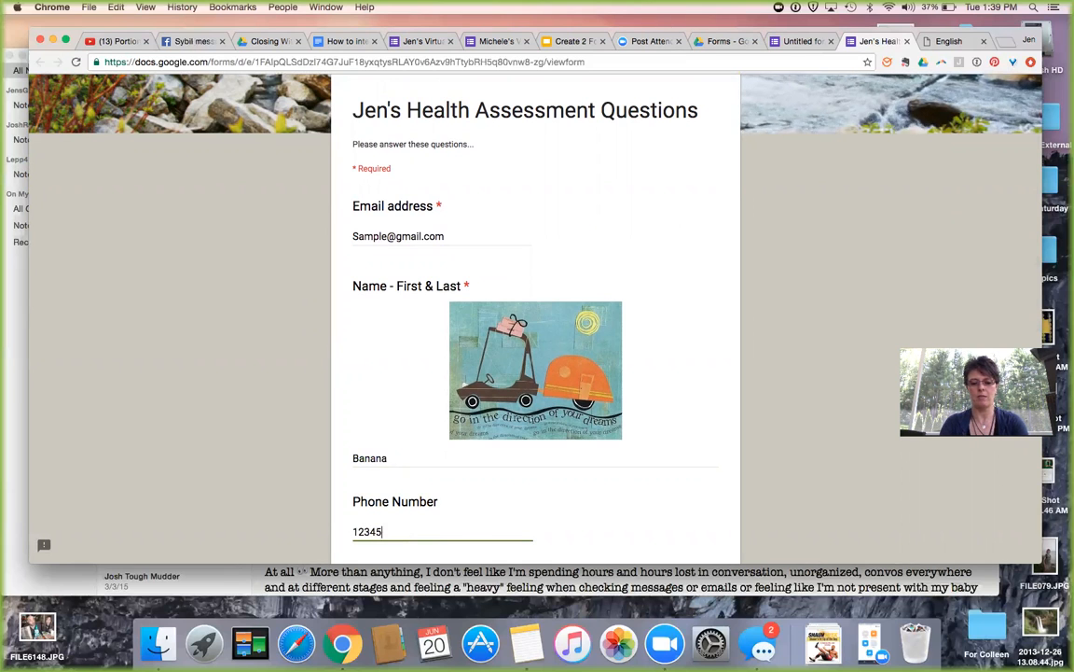
pyautogui.write('67890')
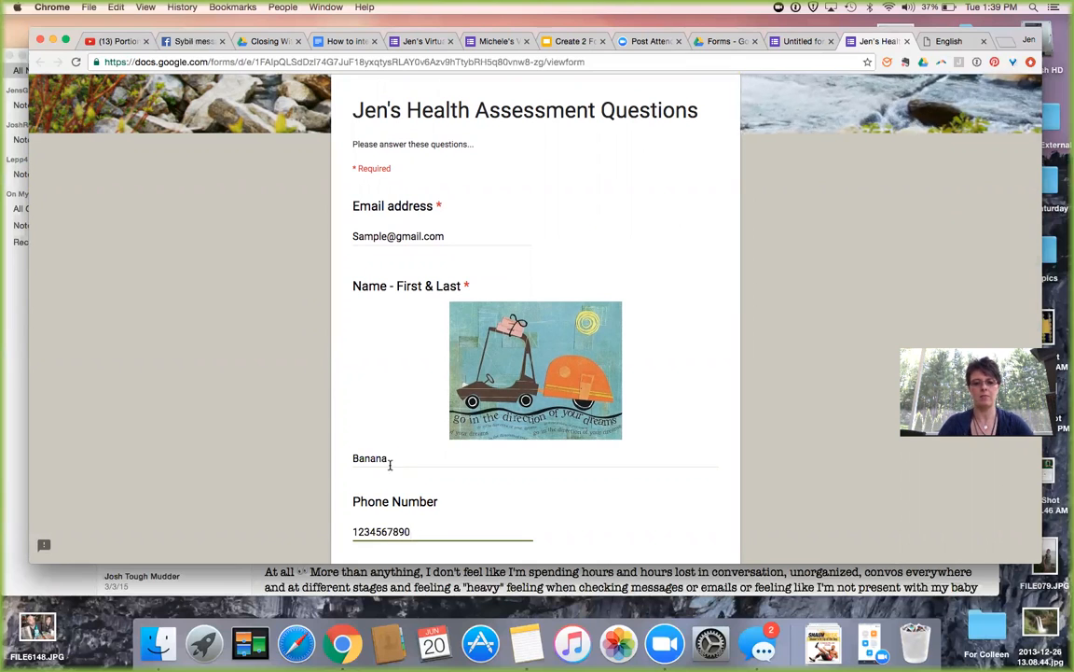
# Choose Option 1 in both choice questions, tick yes, and submit the test response.
pyautogui.scroll(-5, 390, 461)
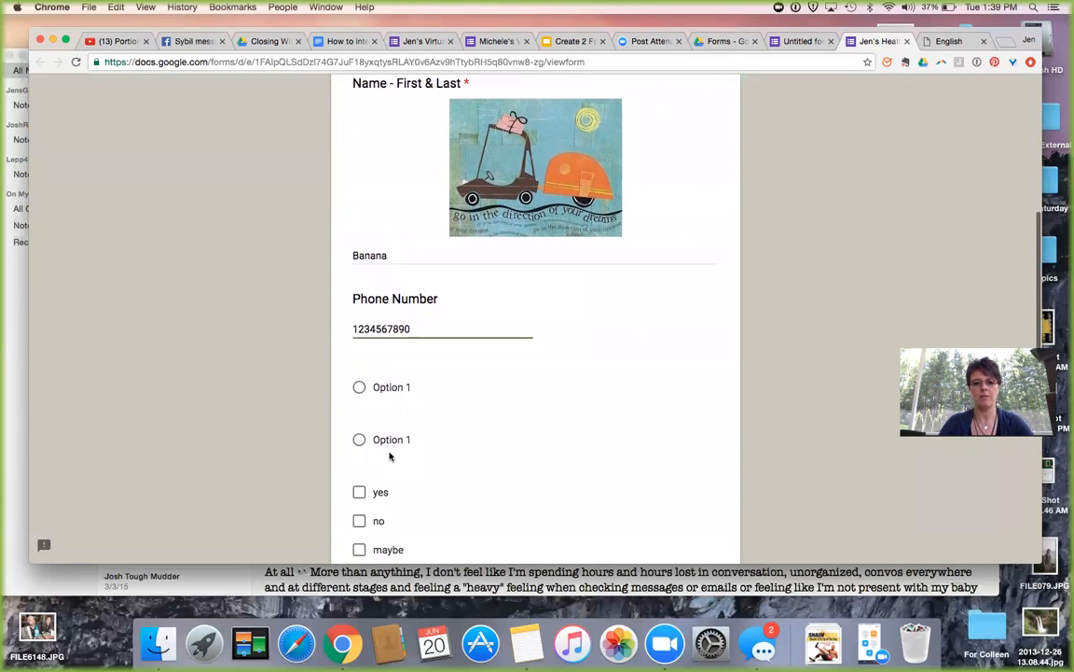
pyautogui.click(359, 387)
pyautogui.click(359, 492)
pyautogui.scroll(-3, 373, 480)
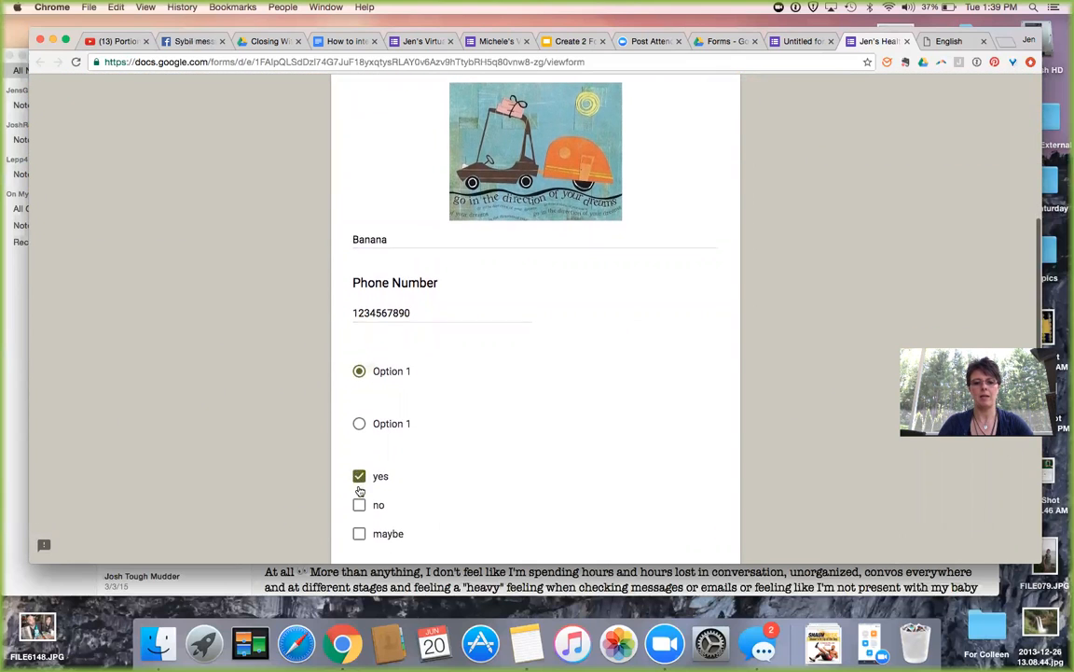
pyautogui.click(359, 453)
pyautogui.scroll(-4, 364, 420)
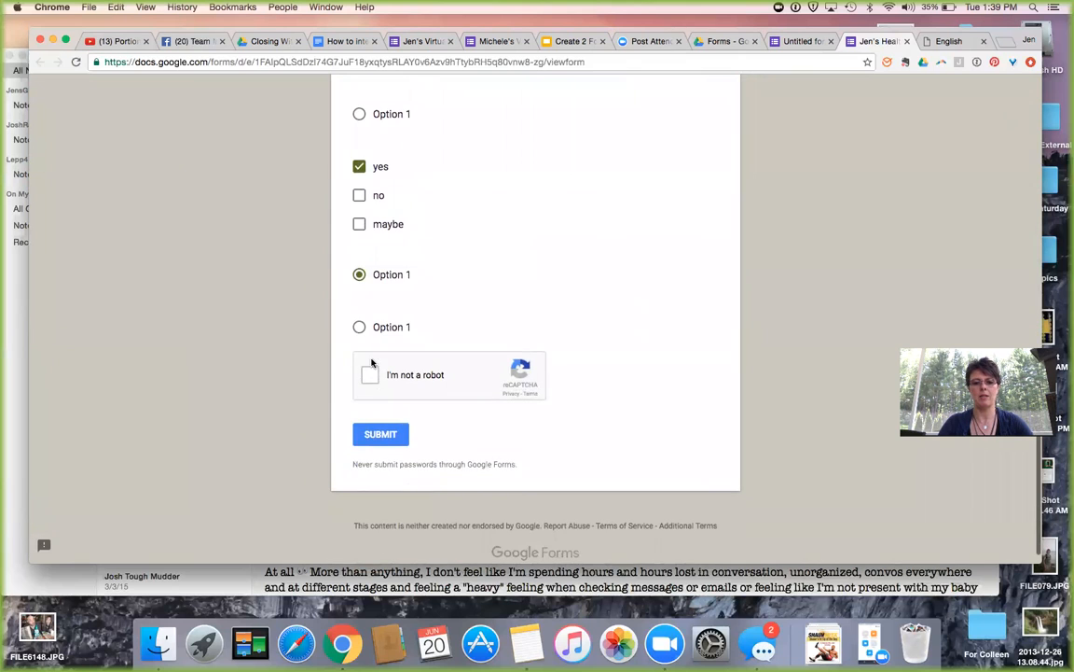
pyautogui.click(385, 436)
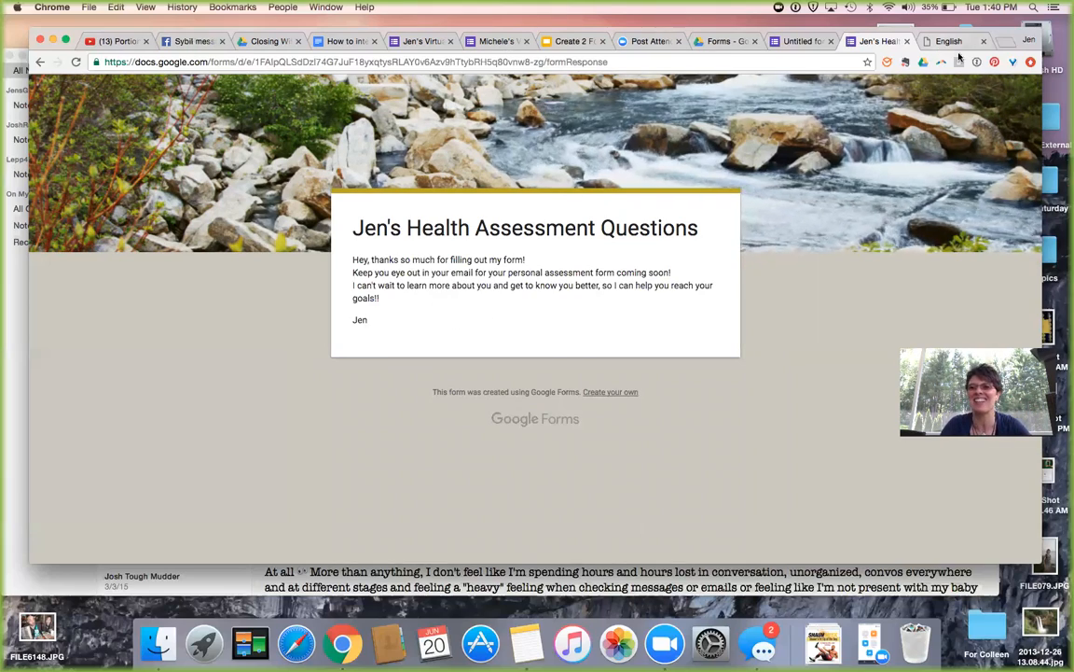
# Check Gmail's Promotions, Social and Primary tabs for the notification, refresh twice, then open a new tab.
pyautogui.press('super+t')
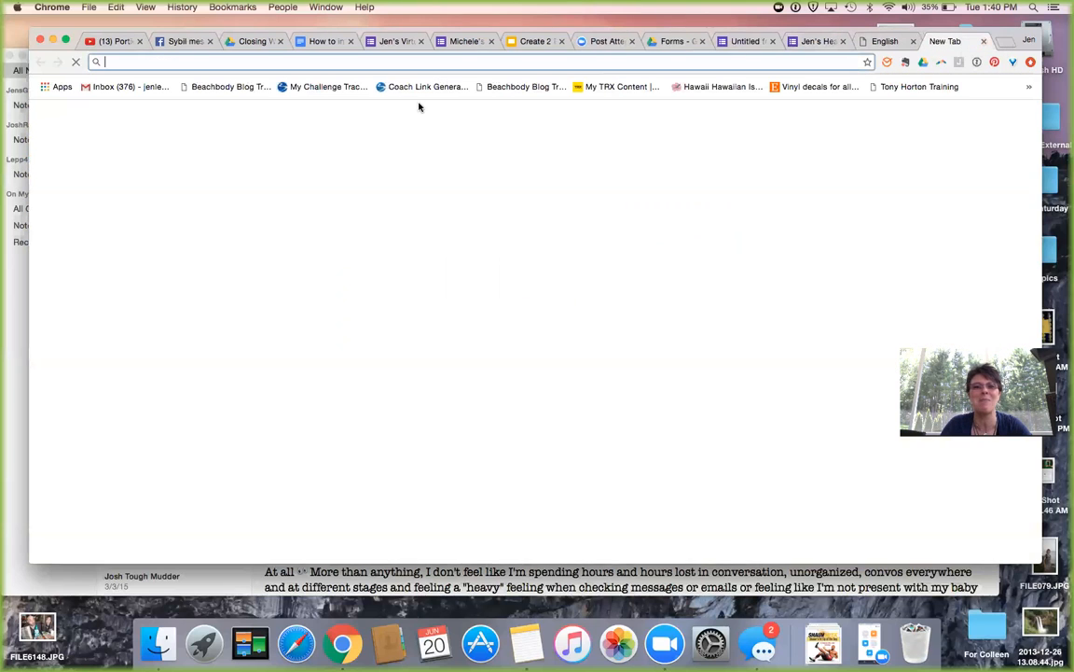
pyautogui.click(104, 87)
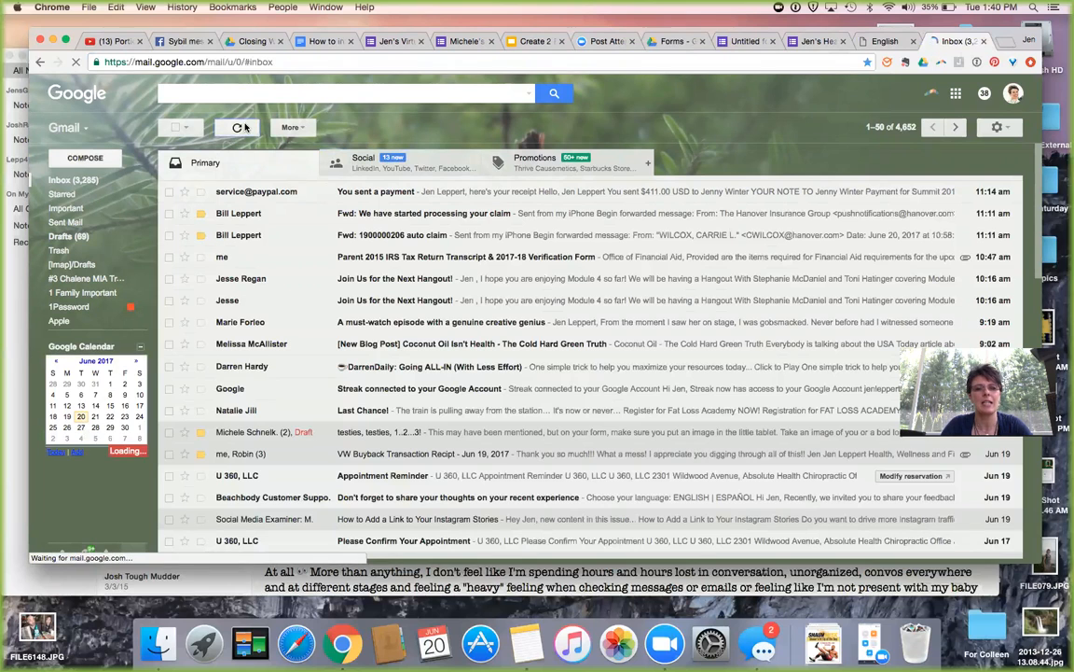
pyautogui.click(535, 162)
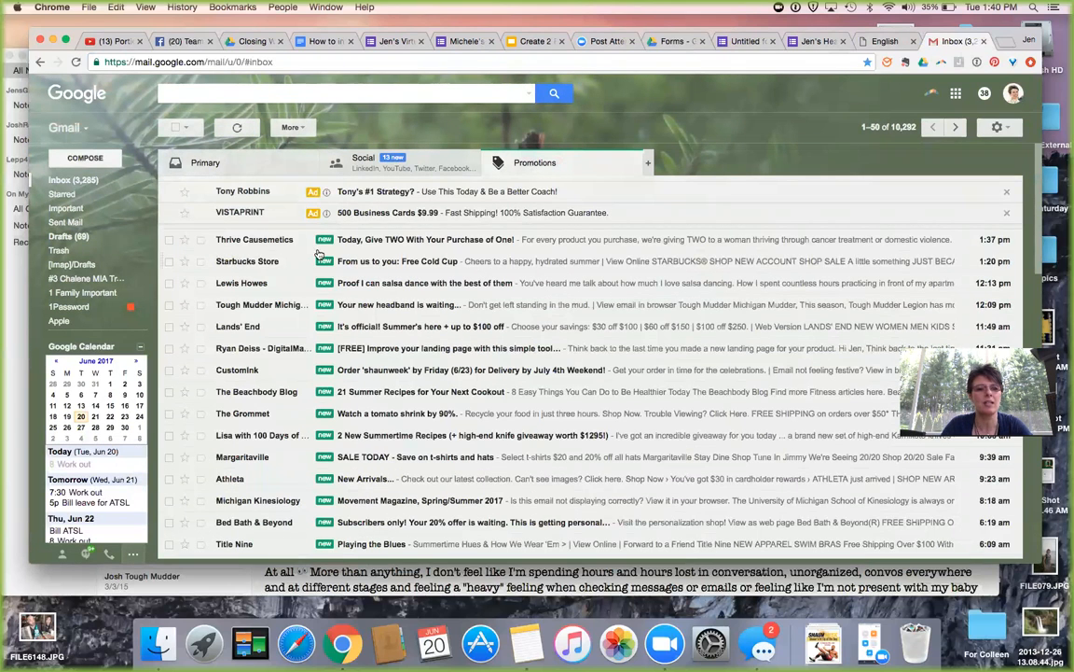
pyautogui.click(361, 163)
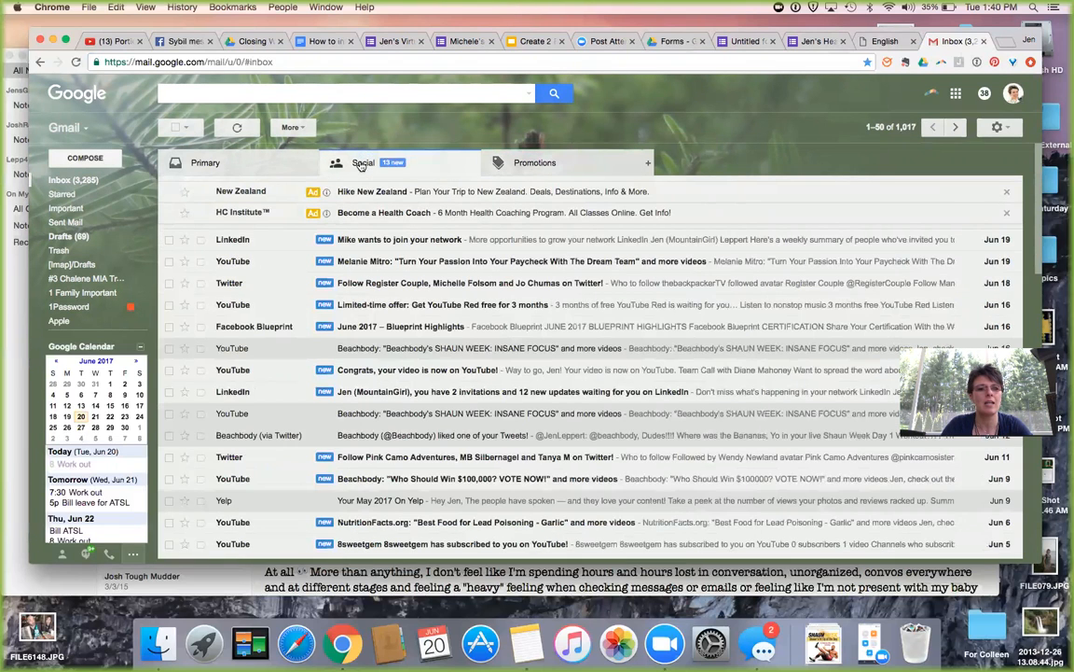
pyautogui.click(257, 169)
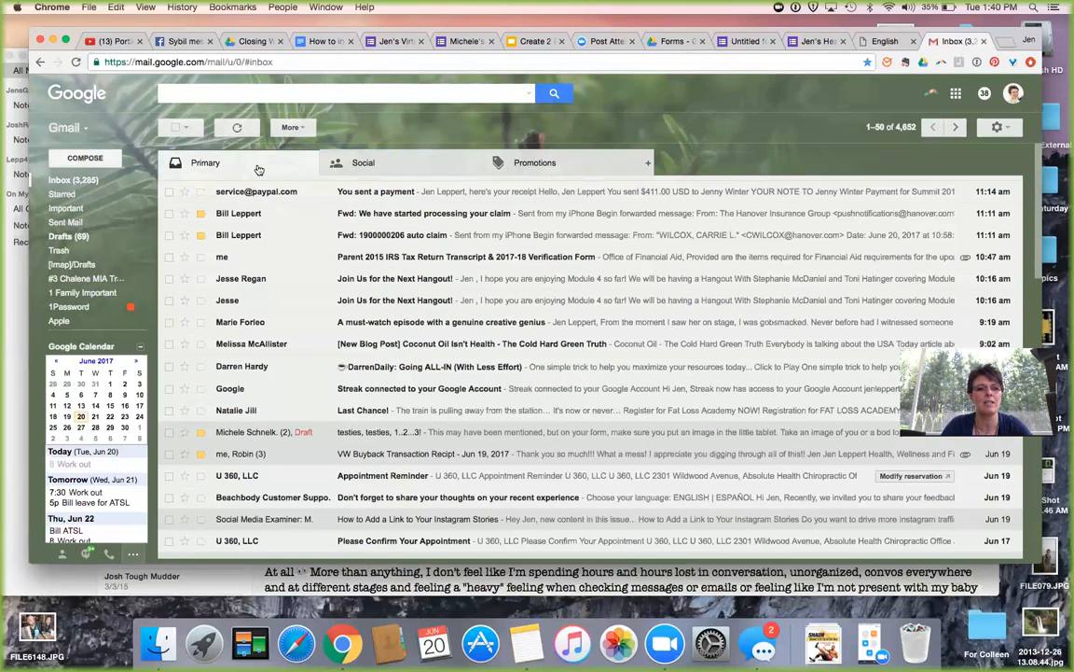
pyautogui.click(239, 130)
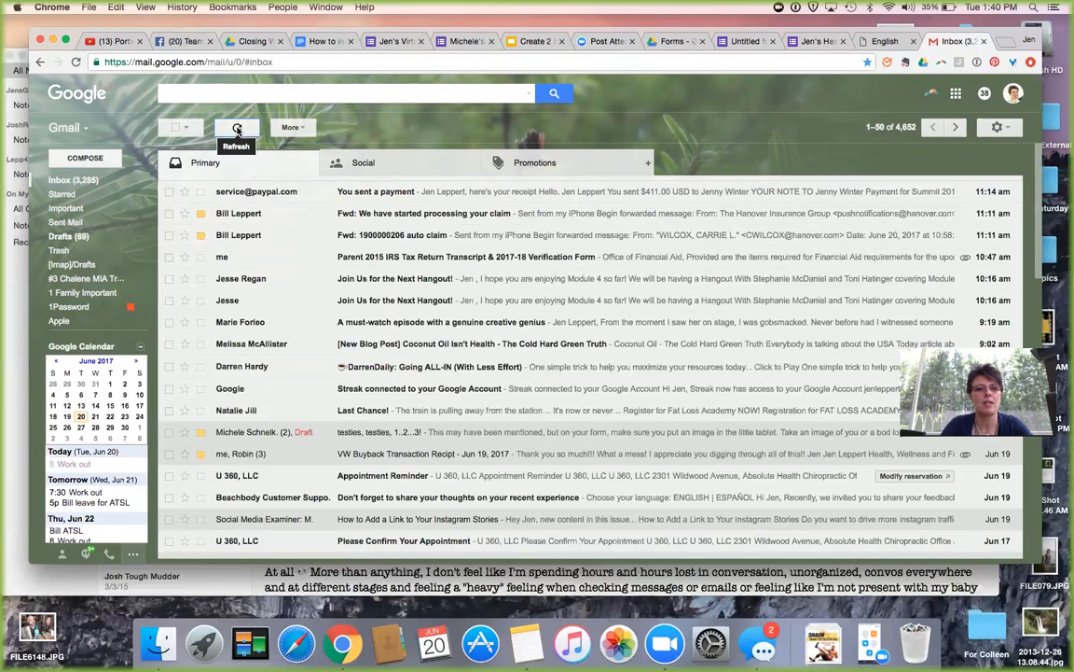
pyautogui.click(239, 131)
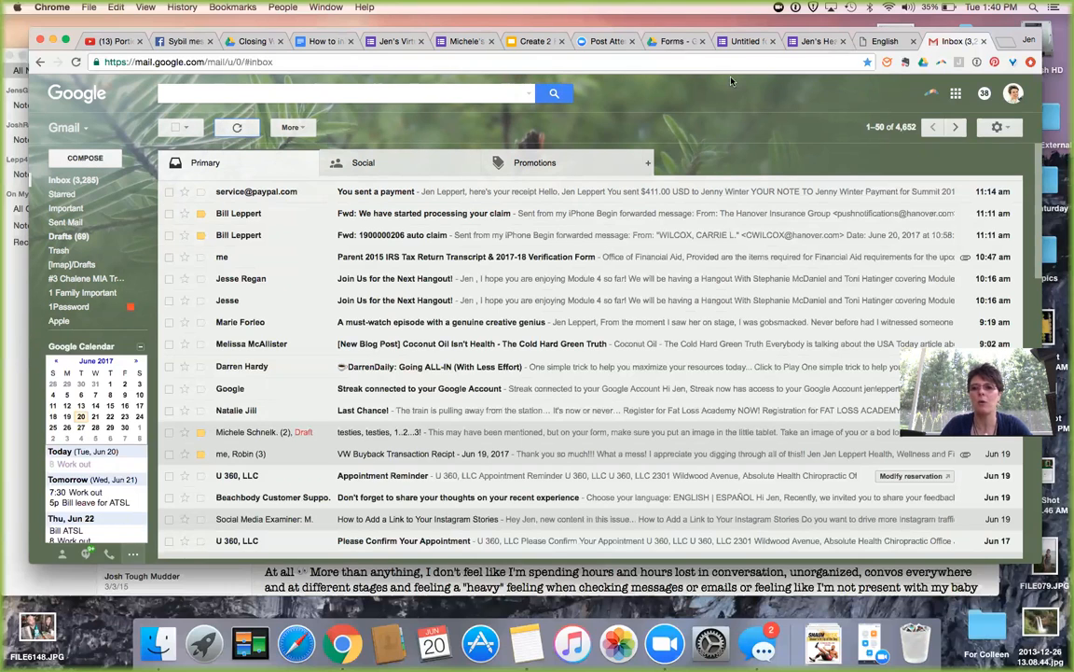
pyautogui.click(1005, 42)
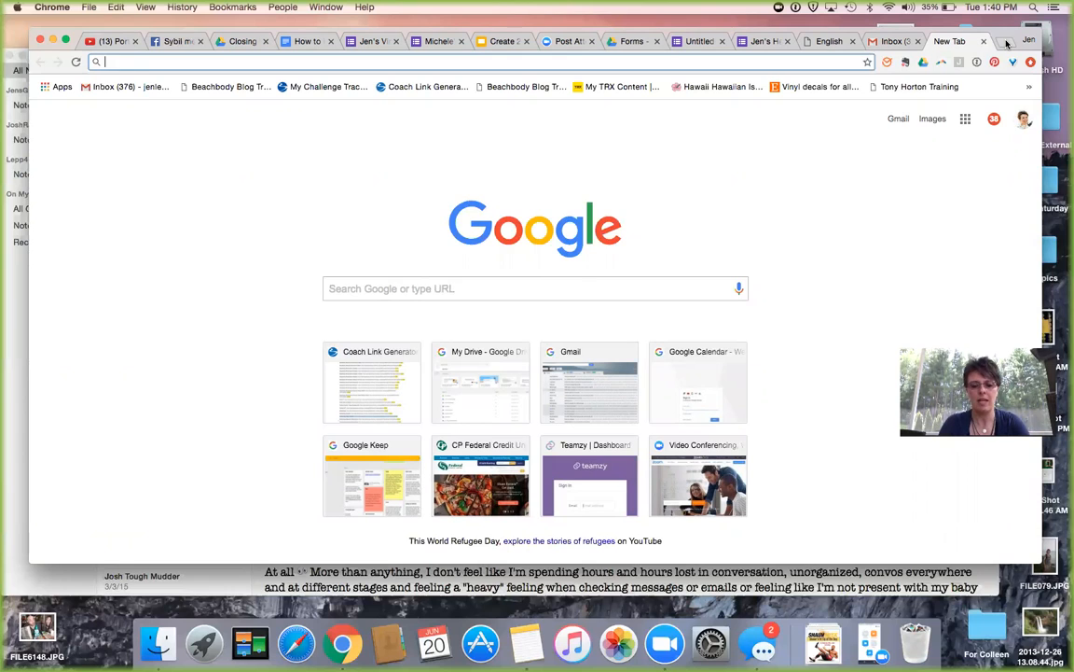
# Go to ifttt.com in the new tab.
pyautogui.write('it')
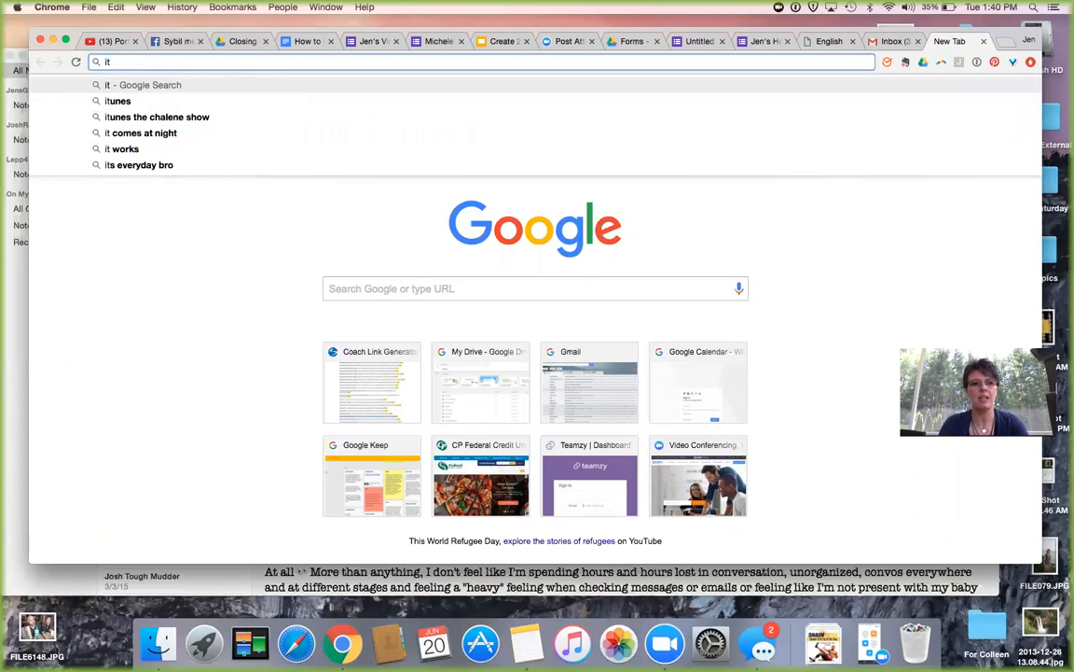
pyautogui.write('tt.com')
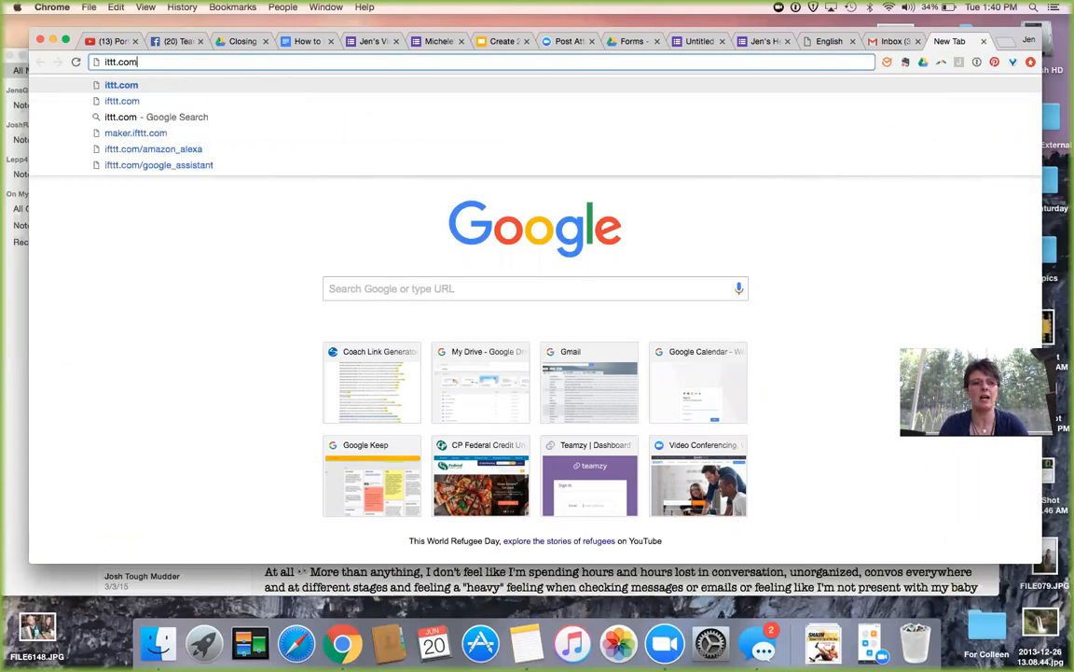
pyautogui.press('BackSpace')
pyautogui.press('BackSpace')
pyautogui.press('BackSpace')
pyautogui.press('BackSpace')
pyautogui.press('BackSpace')
pyautogui.press('BackSpace')
pyautogui.press('BackSpace')
pyautogui.press('BackSpace')
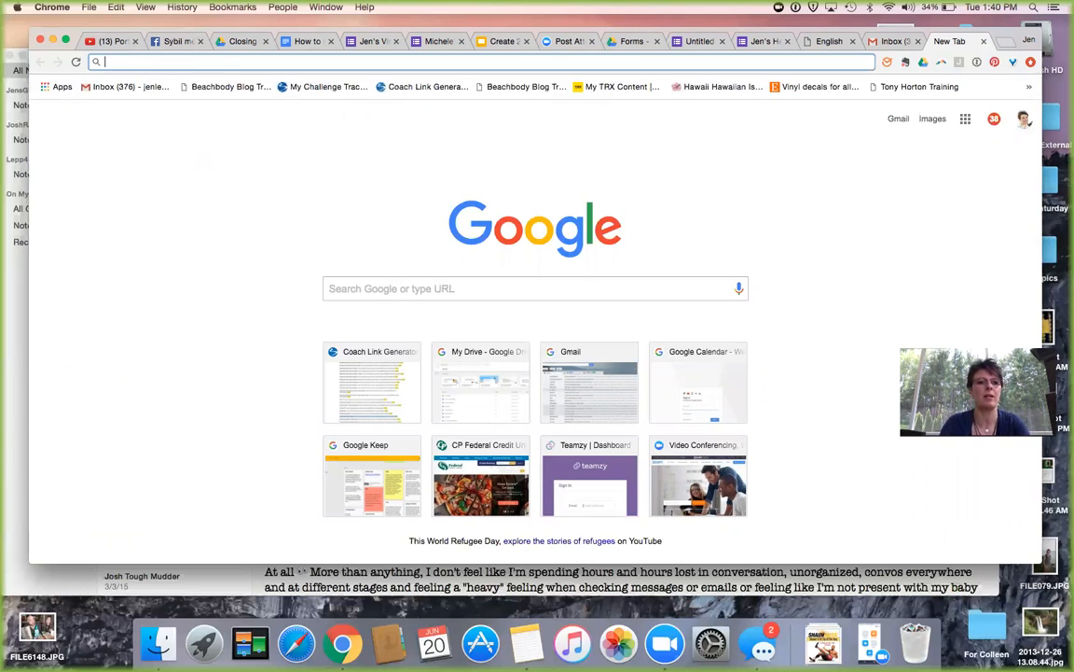
pyautogui.write('if')
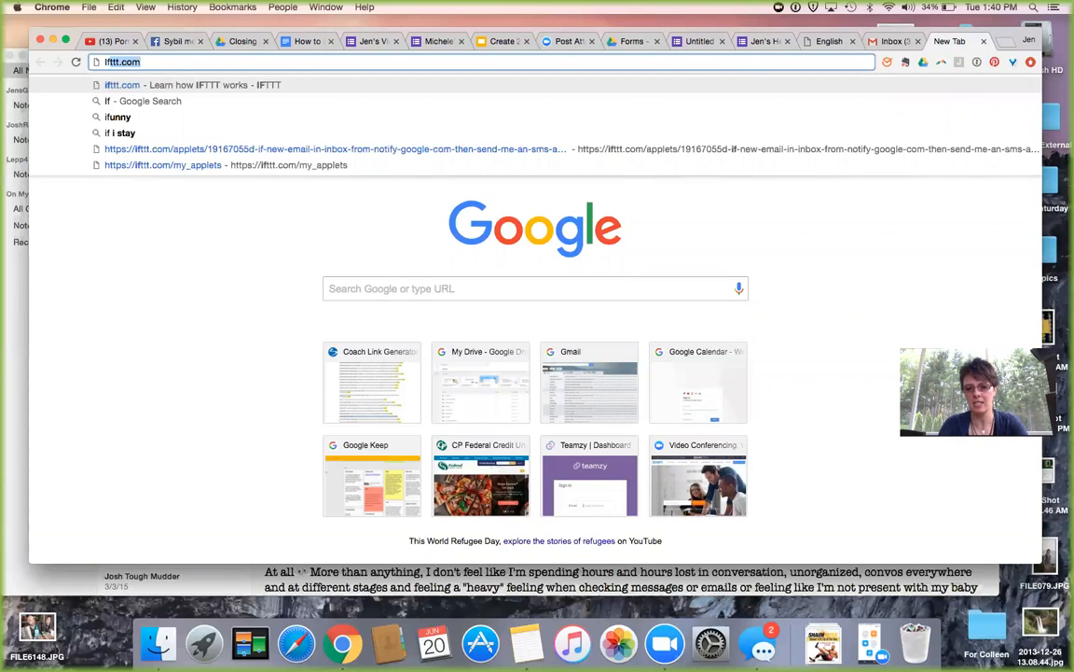
pyautogui.press('Return')
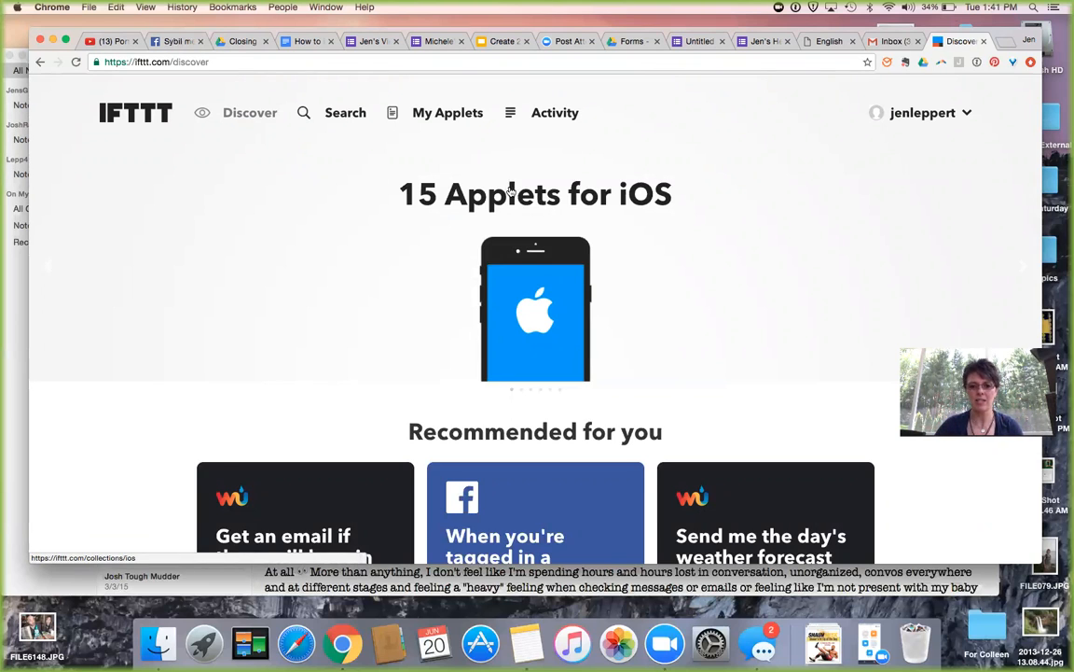
# Browse IFTTT's Discover page, then show My Applets with the account's applets.
pyautogui.scroll(-3, 510, 192)
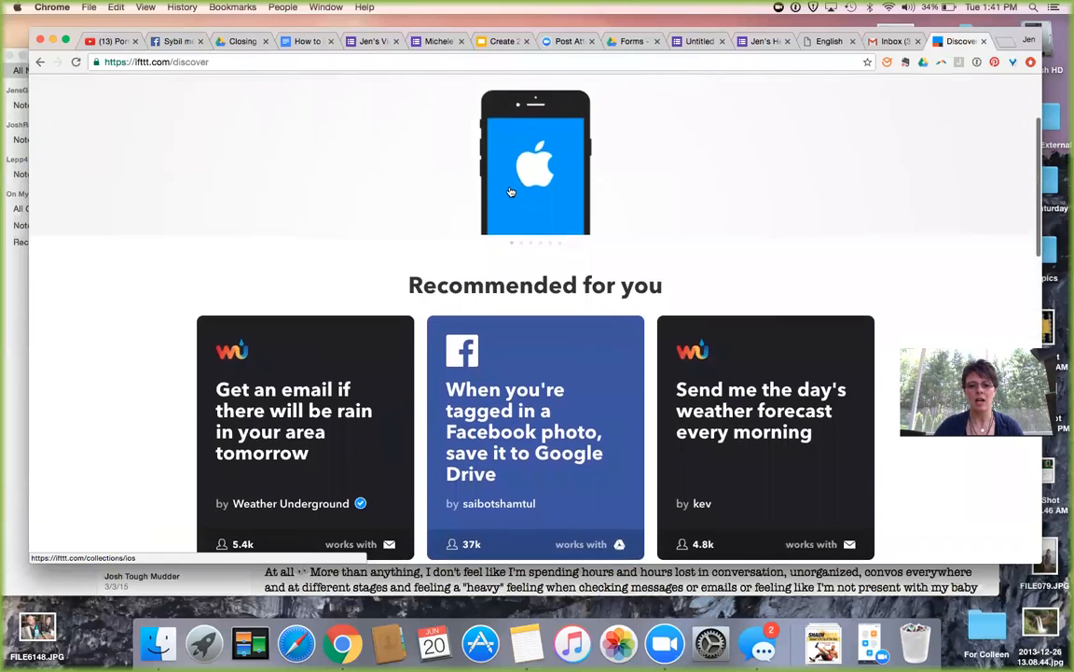
pyautogui.scroll(-2, 510, 191)
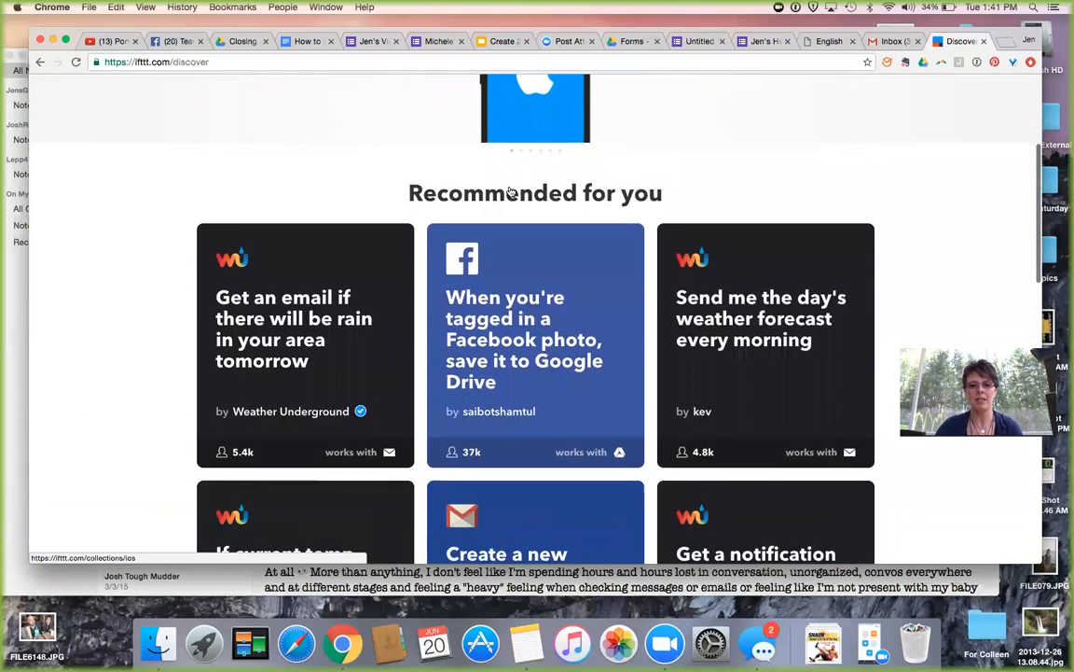
pyautogui.scroll(-4, 510, 191)
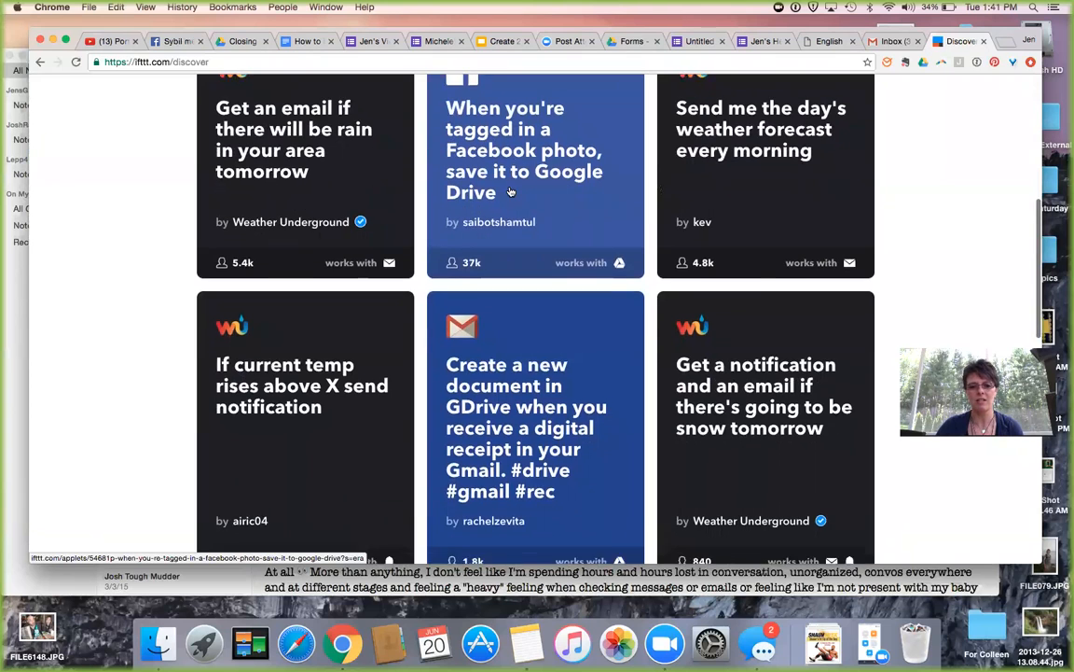
pyautogui.scroll(-2, 510, 191)
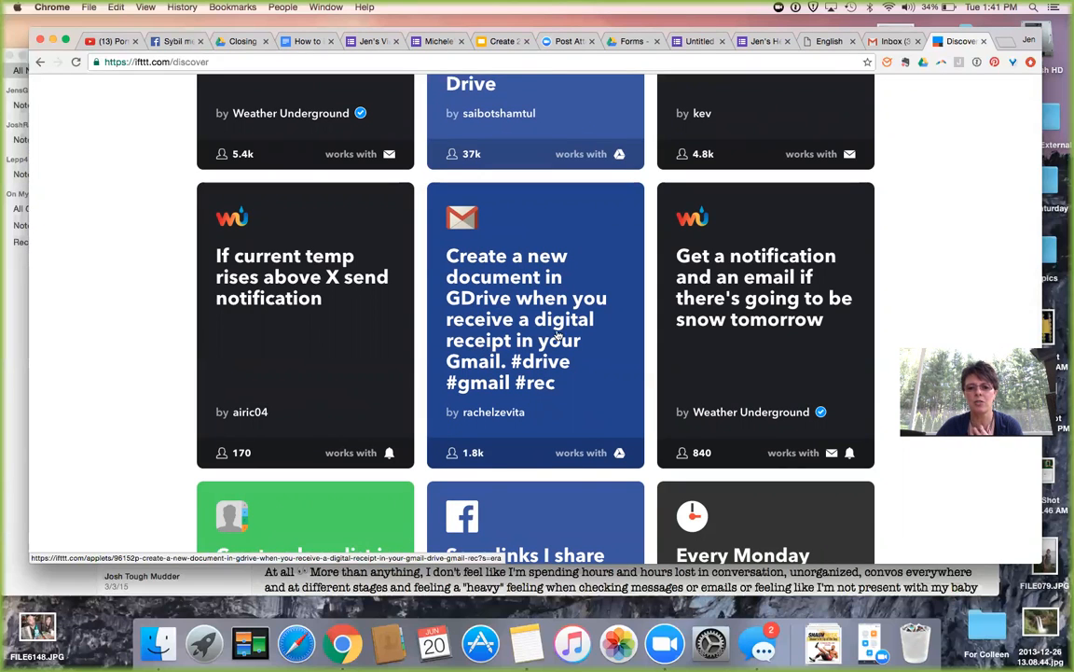
pyautogui.scroll(-2, 597, 317)
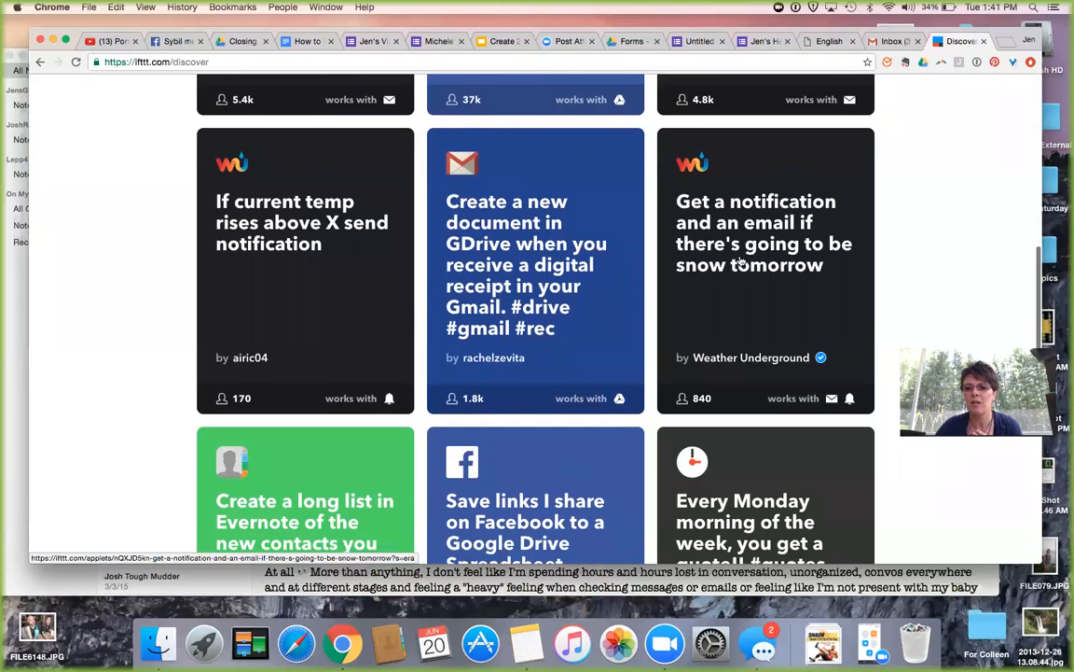
pyautogui.scroll(-6, 751, 264)
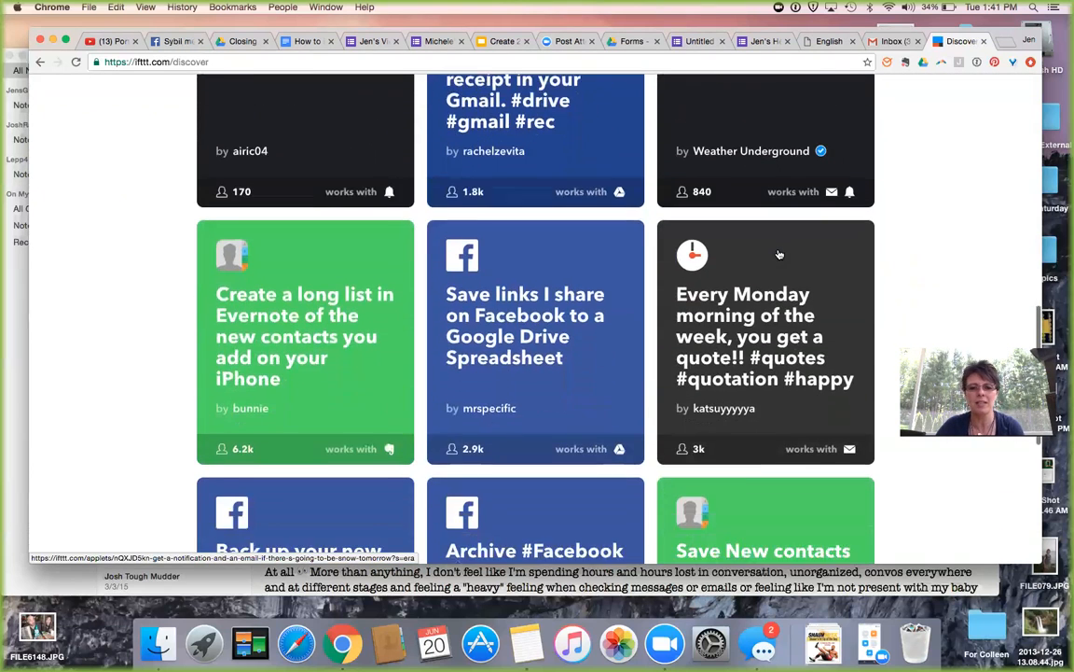
pyautogui.scroll(-5, 780, 254)
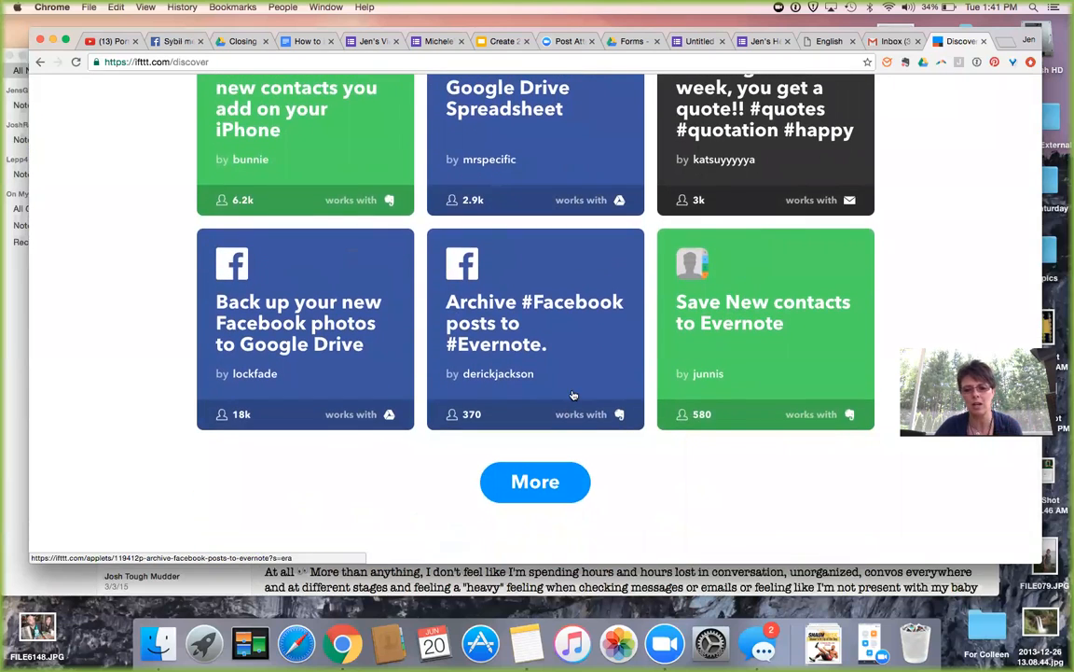
pyautogui.scroll(15, 573, 393)
pyautogui.click(459, 112)
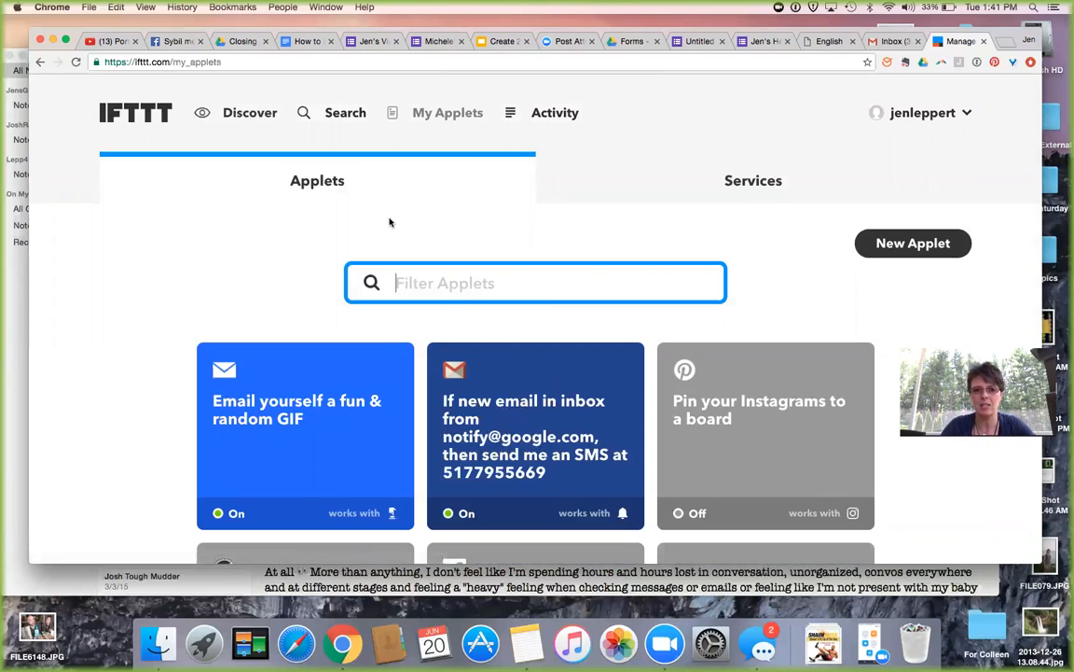
pyautogui.click(348, 112)
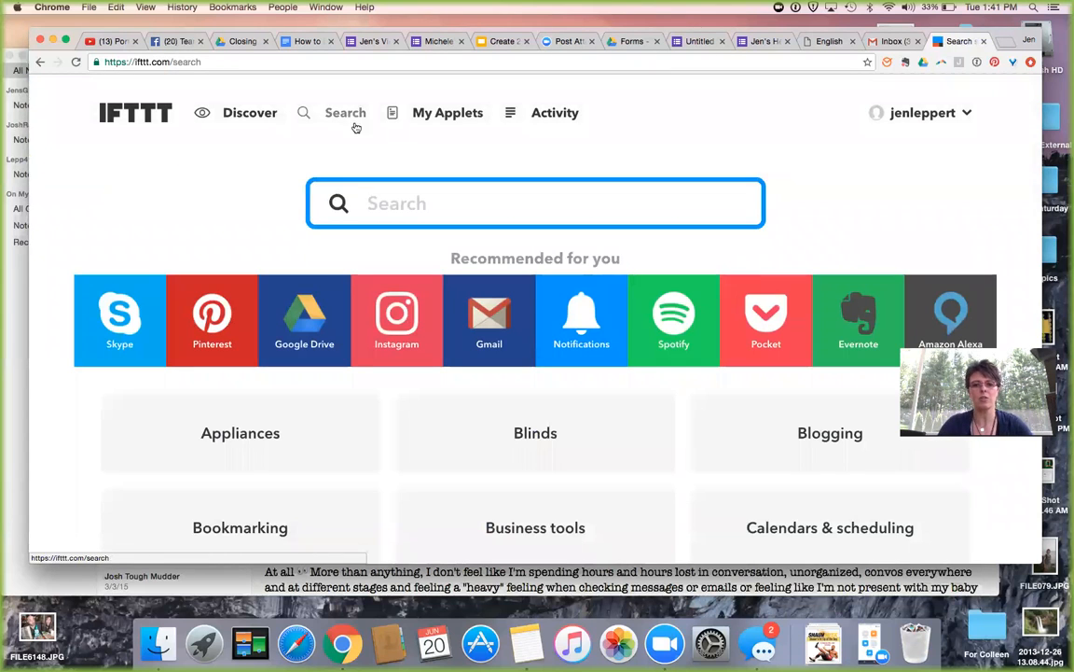
pyautogui.click(499, 320)
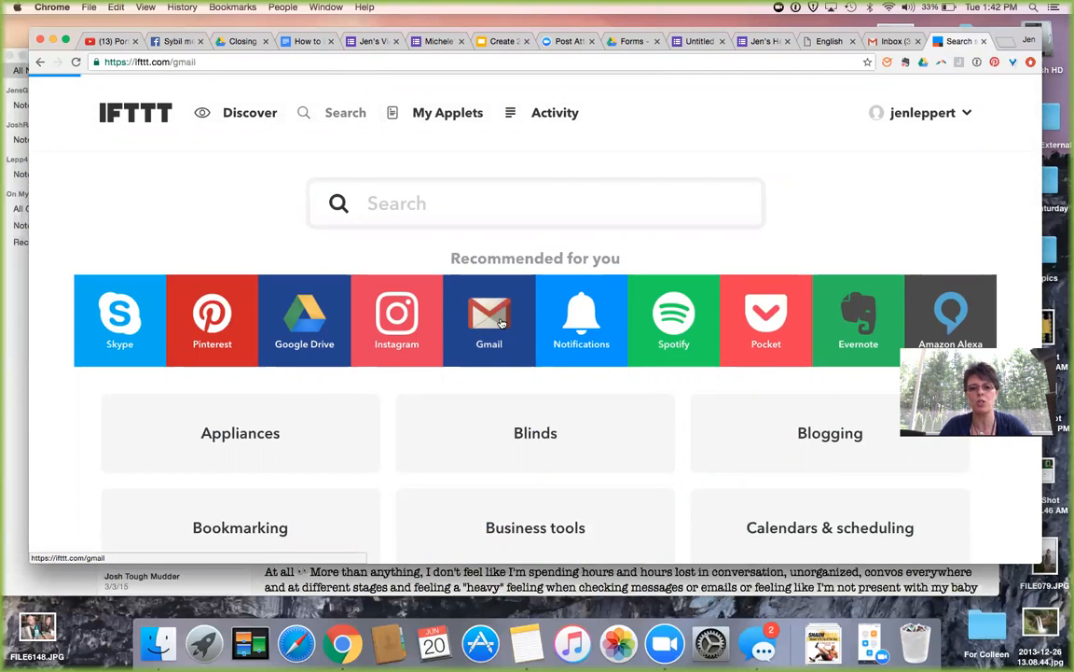
pyautogui.scroll(-5, 499, 321)
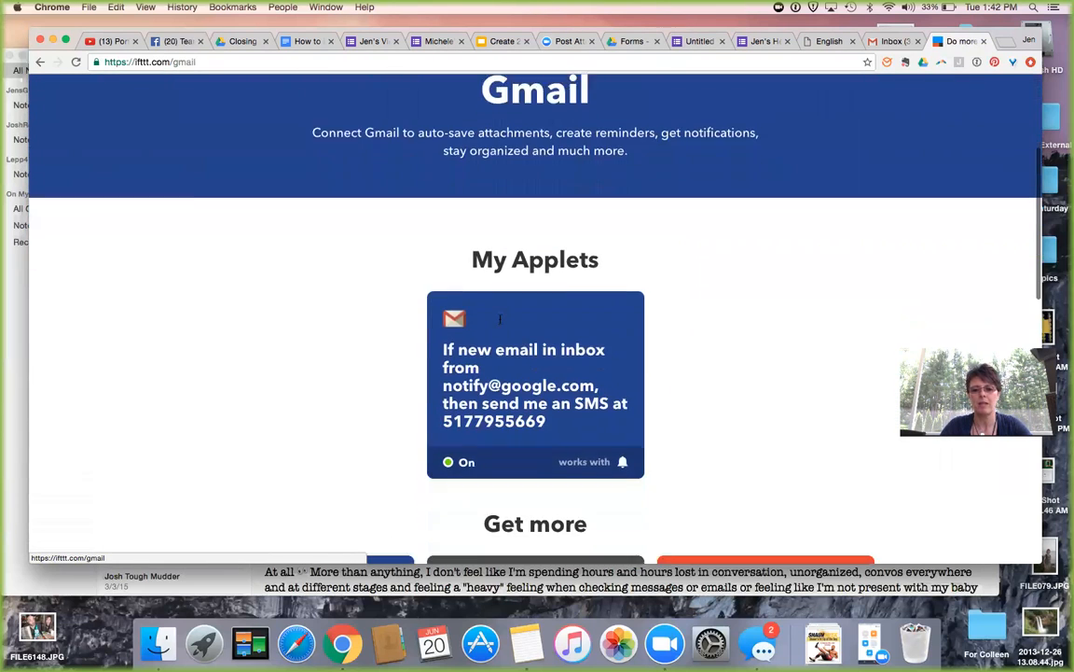
pyautogui.scroll(-6, 499, 321)
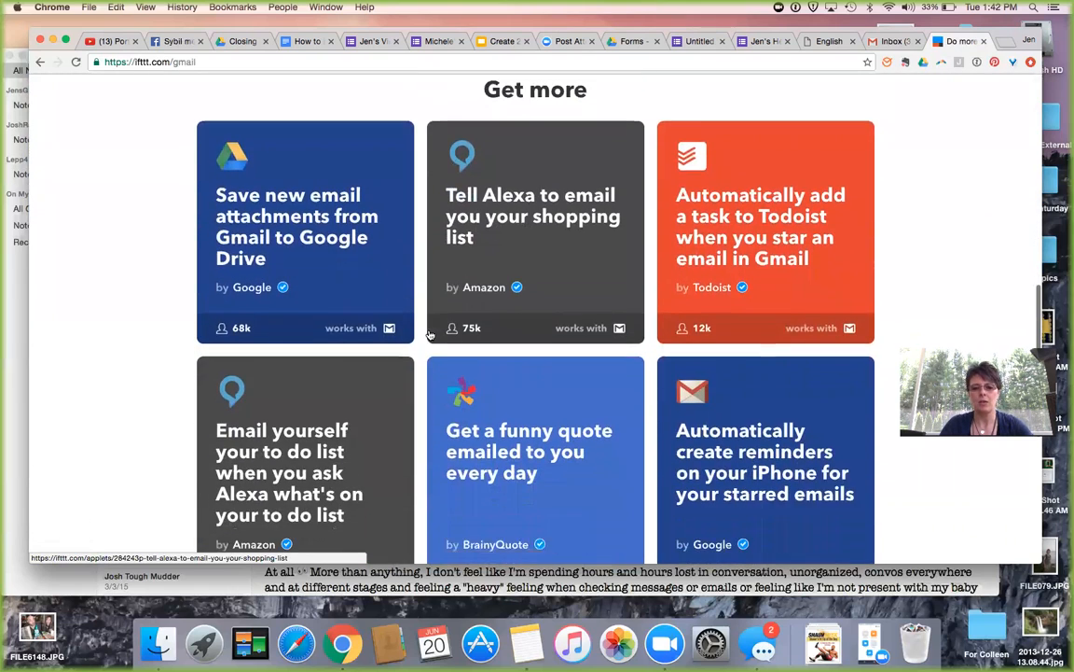
pyautogui.scroll(-7, 430, 335)
pyautogui.scroll(15, 430, 335)
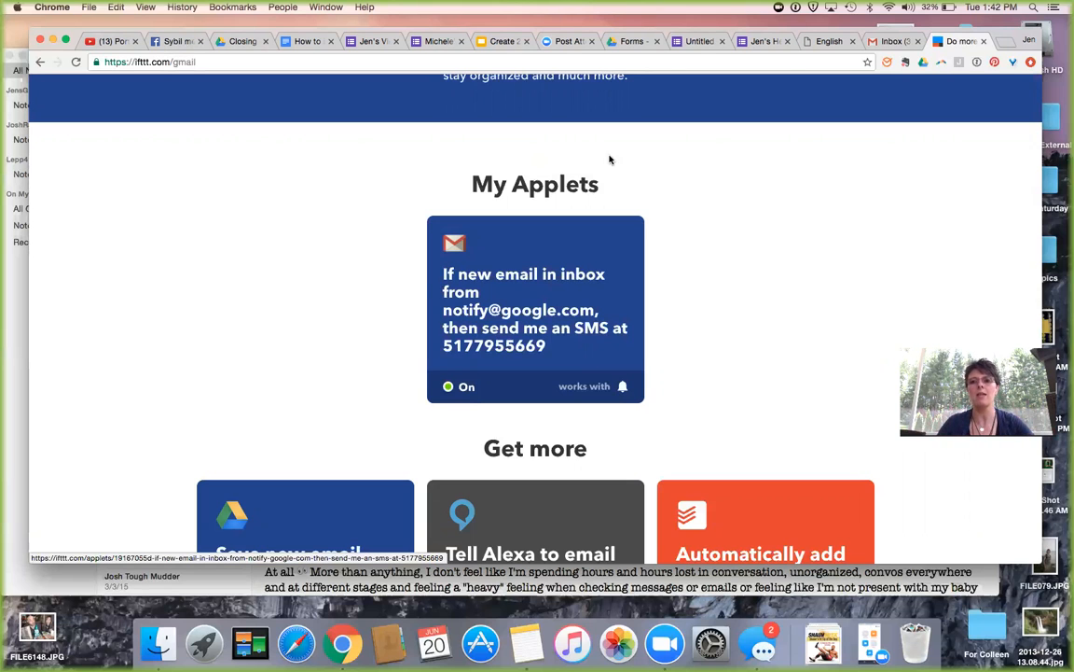
pyautogui.click(896, 42)
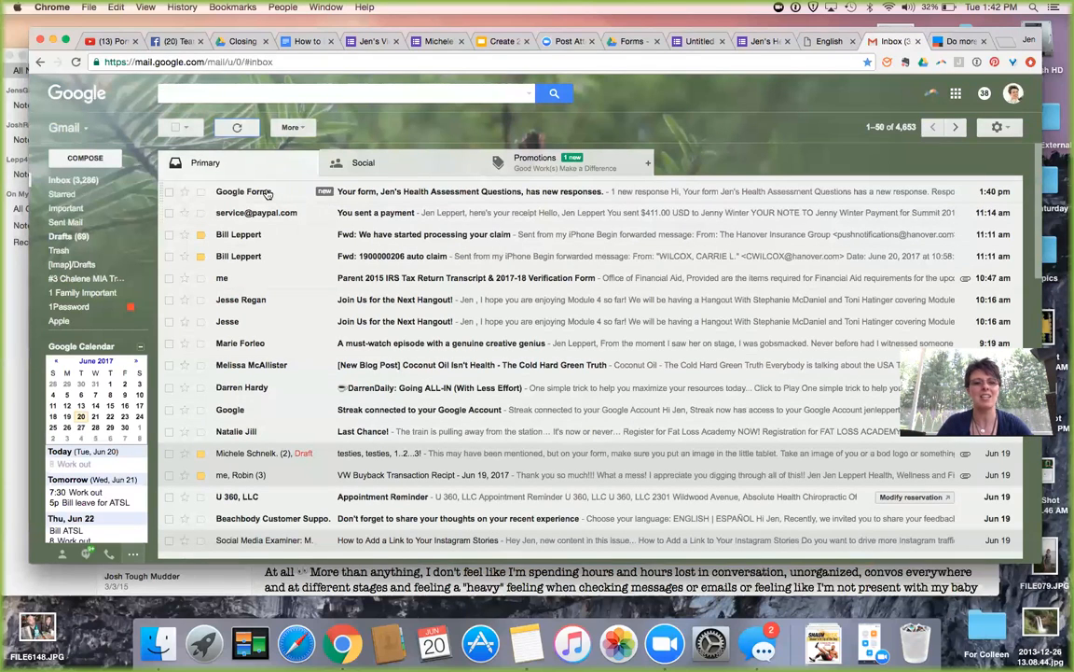
pyautogui.moveTo(265, 192)
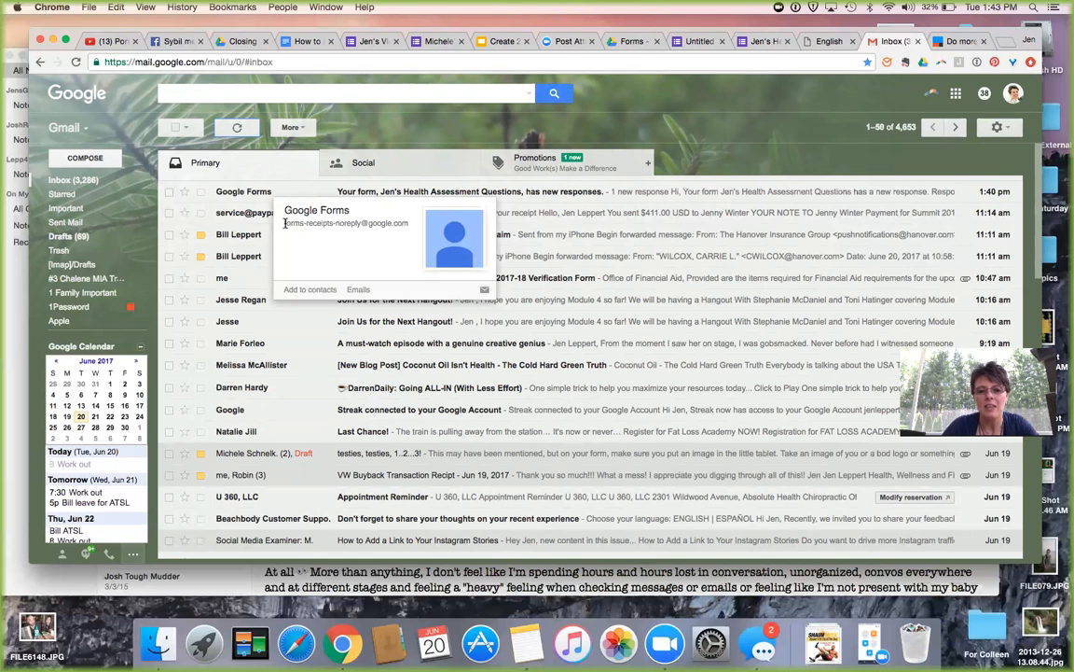
pyautogui.moveTo(285, 226); pyautogui.dragTo(350, 228)
pyautogui.press('super+c')
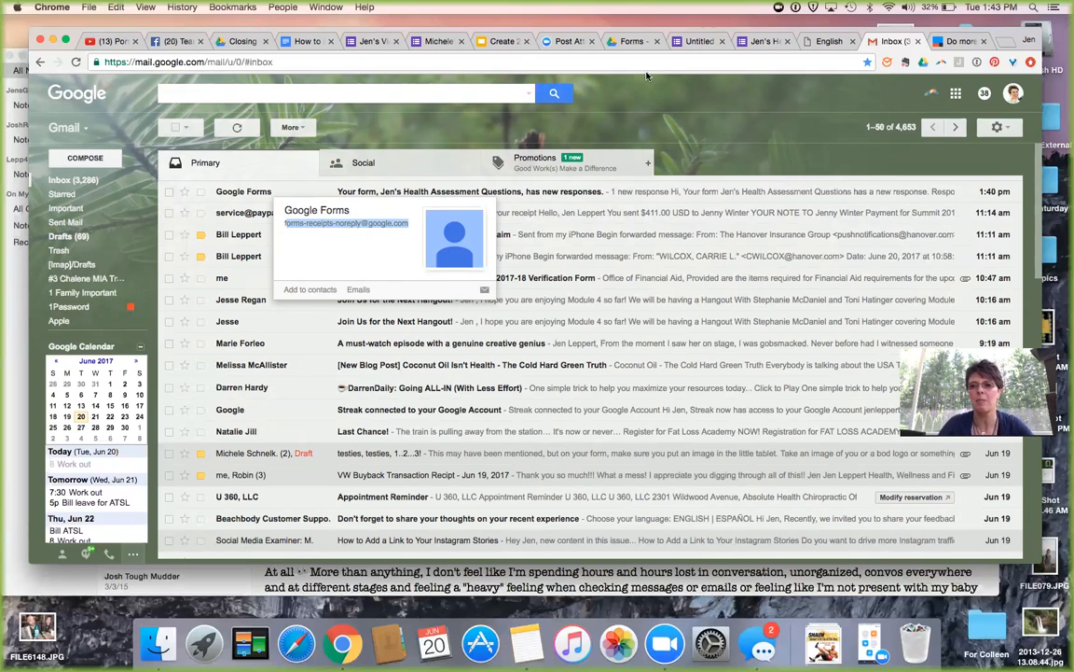
pyautogui.click(965, 45)
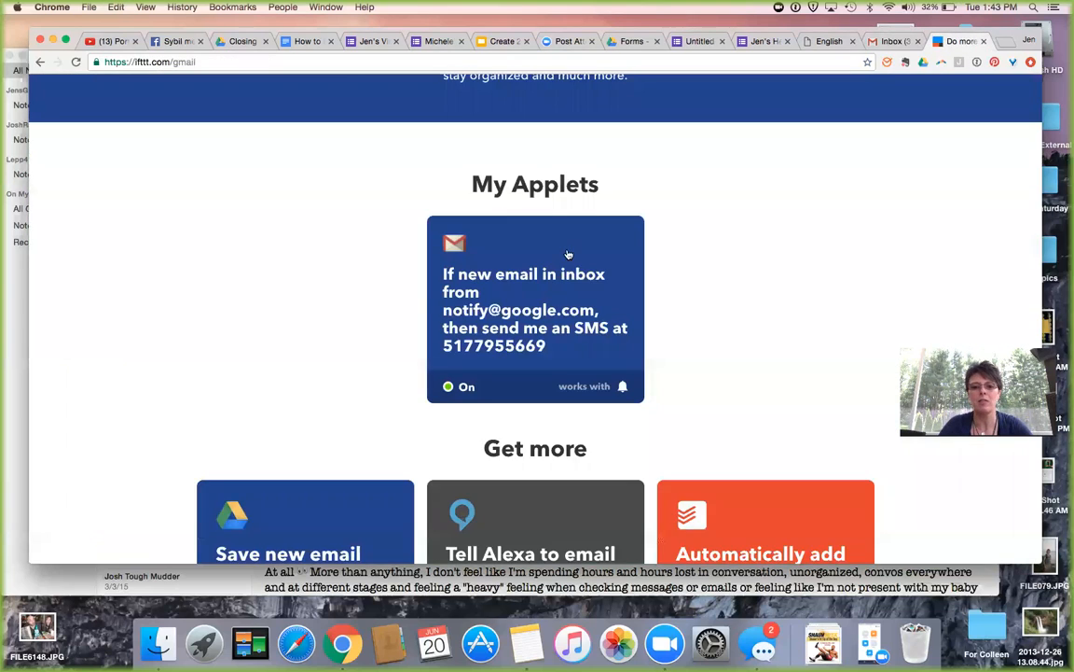
pyautogui.click(485, 310)
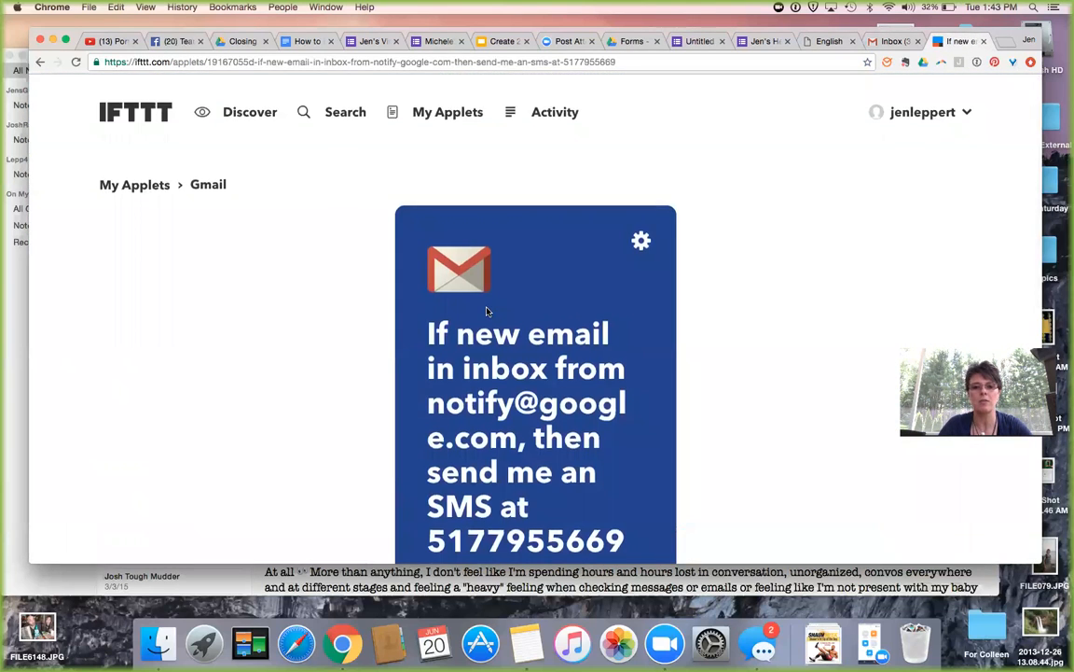
pyautogui.scroll(-2, 486, 310)
pyautogui.scroll(-3, 486, 311)
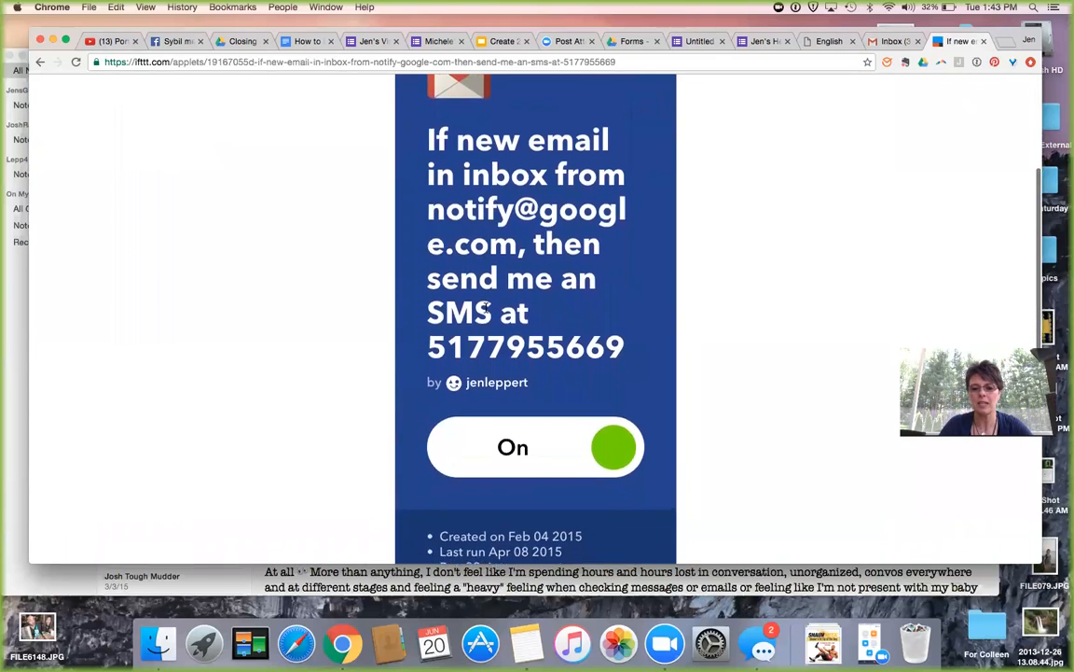
pyautogui.scroll(5, 599, 280)
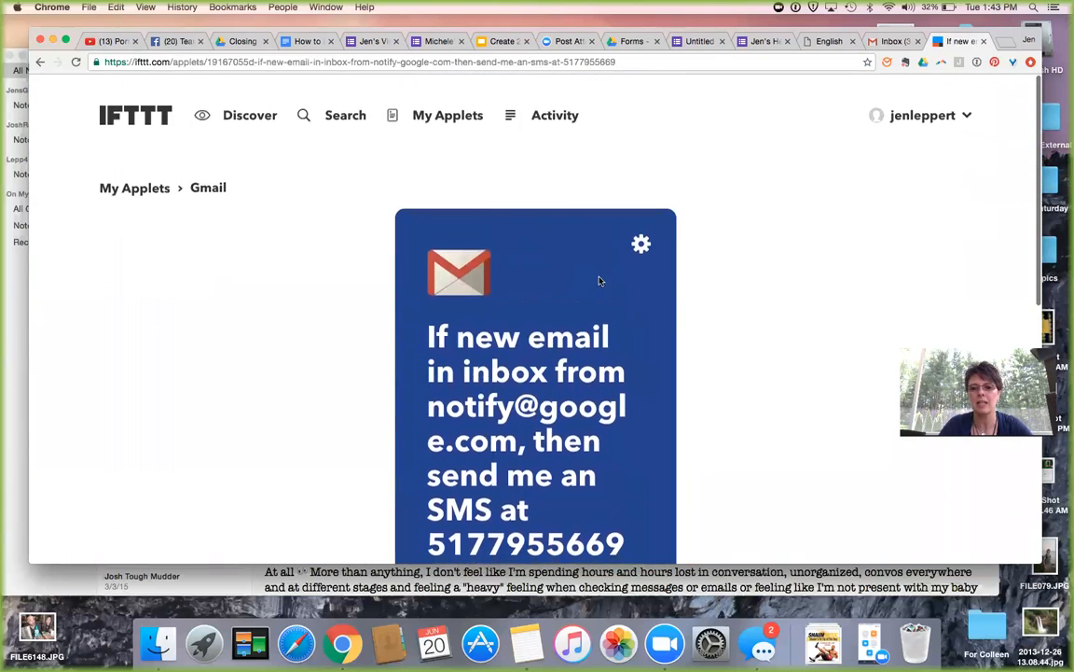
pyautogui.click(641, 243)
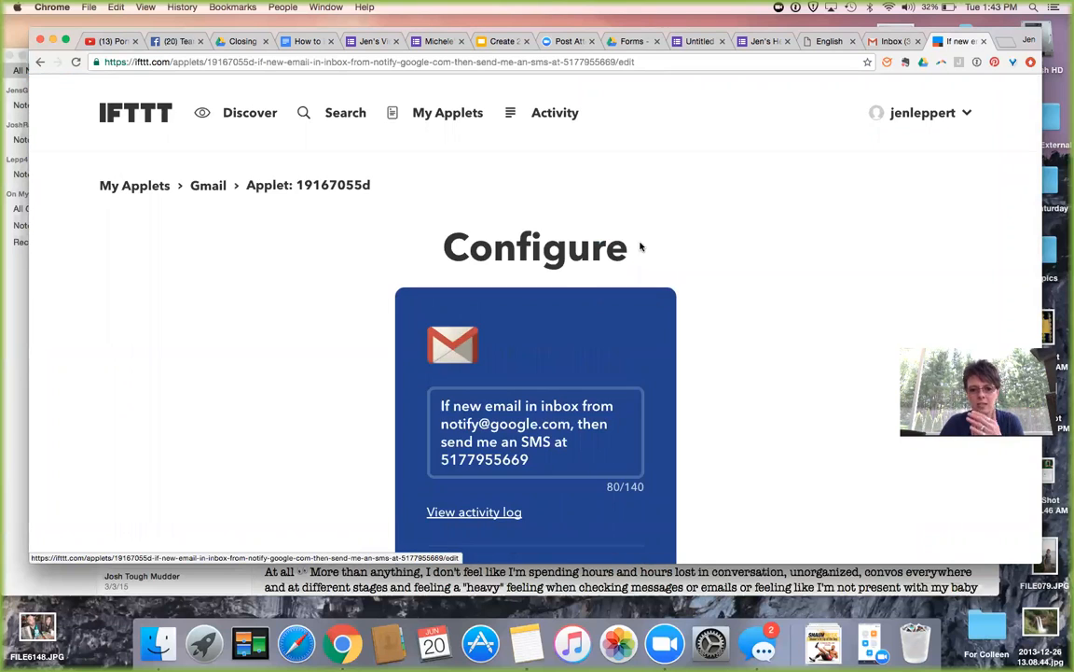
pyautogui.scroll(-3, 707, 284)
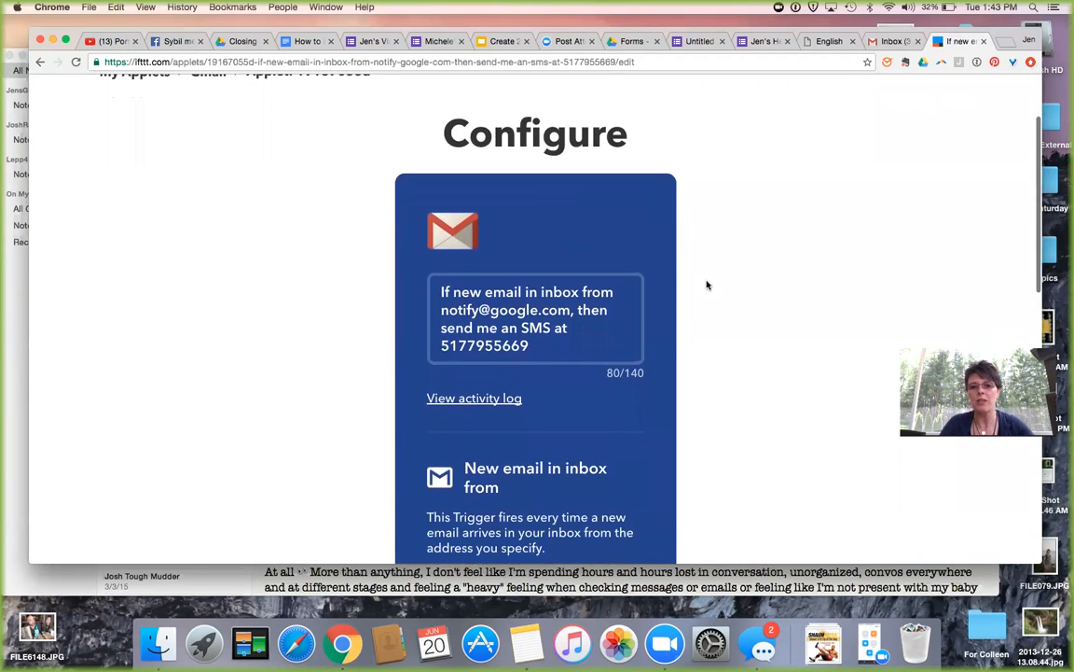
pyautogui.scroll(-2, 706, 284)
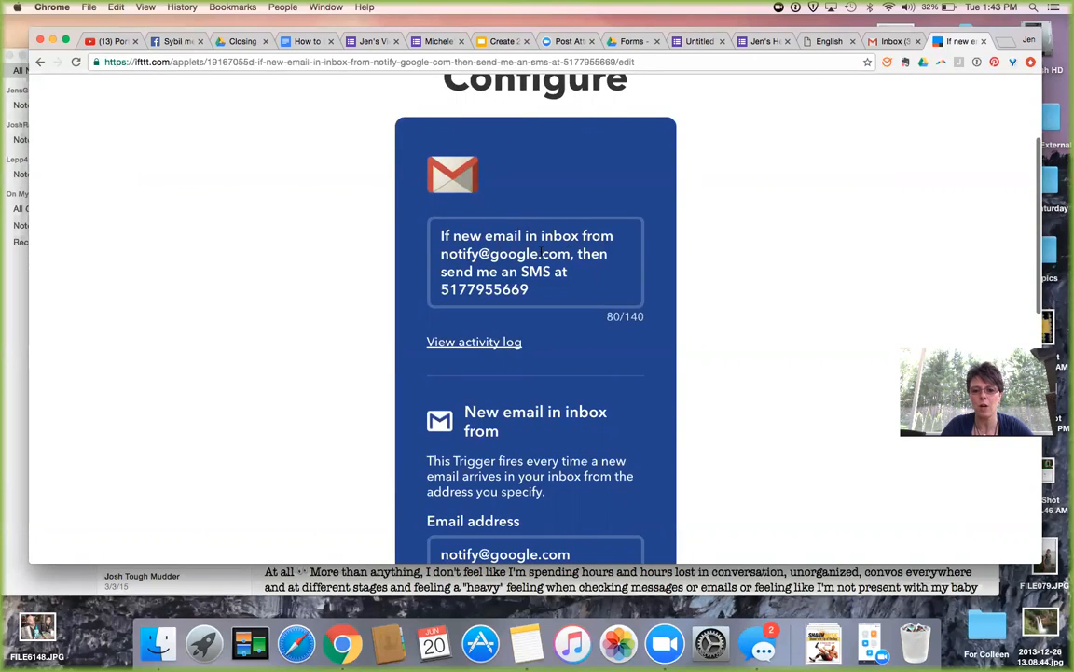
pyautogui.scroll(-1, 528, 288)
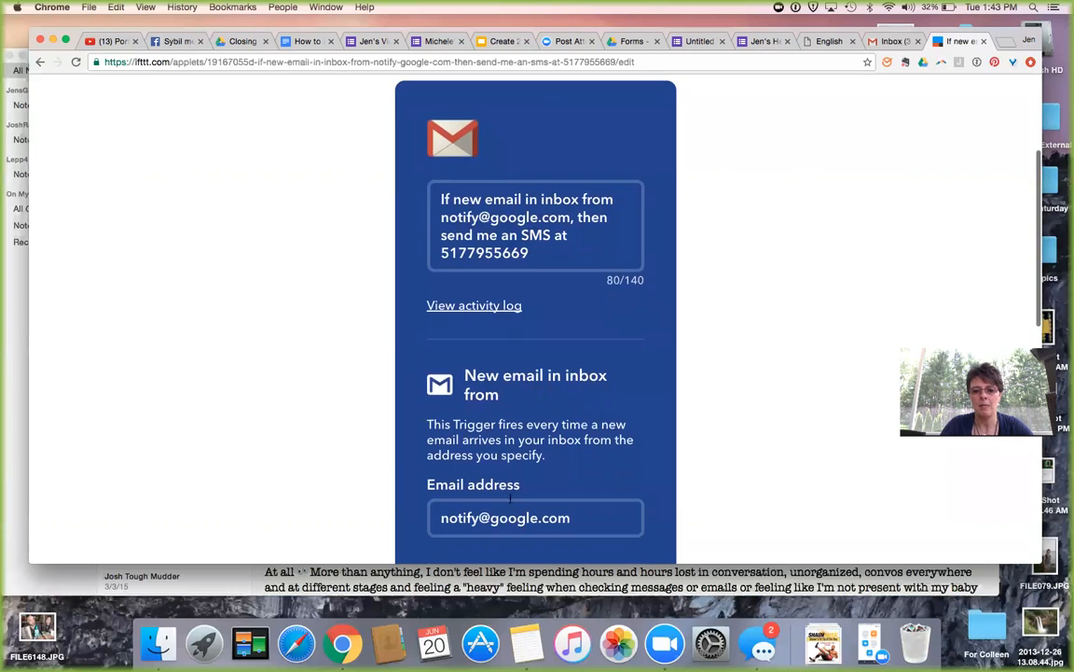
pyautogui.moveTo(573, 508); pyautogui.dragTo(428, 507)
pyautogui.press('super+v')
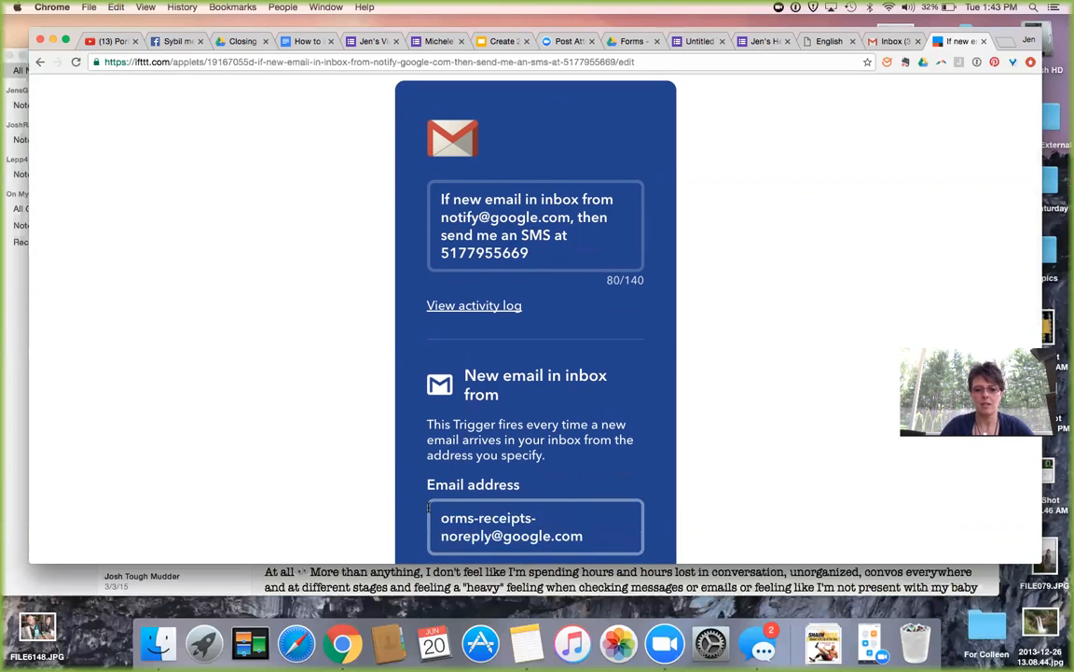
pyautogui.write('f')
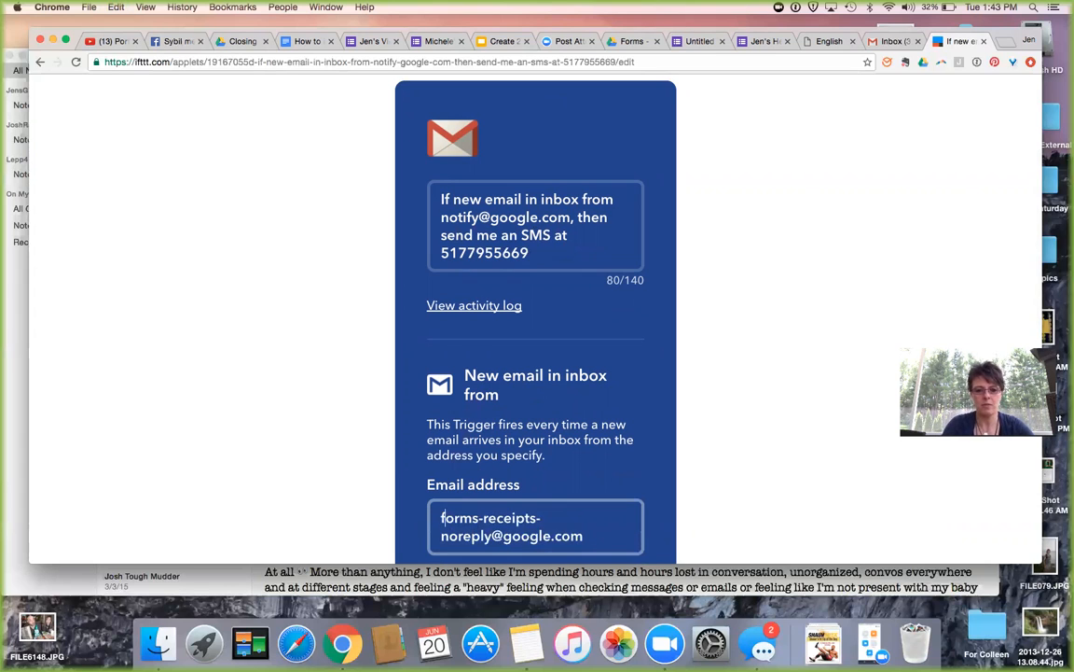
pyautogui.press('Return')
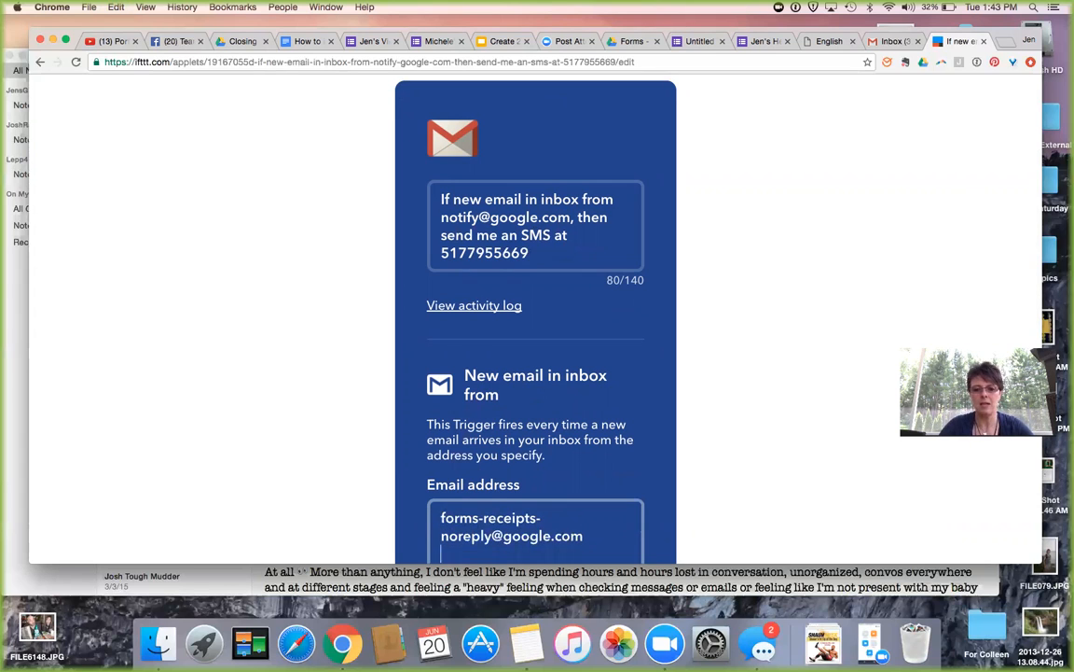
pyautogui.scroll(-1, 606, 531)
pyautogui.press('BackSpace')
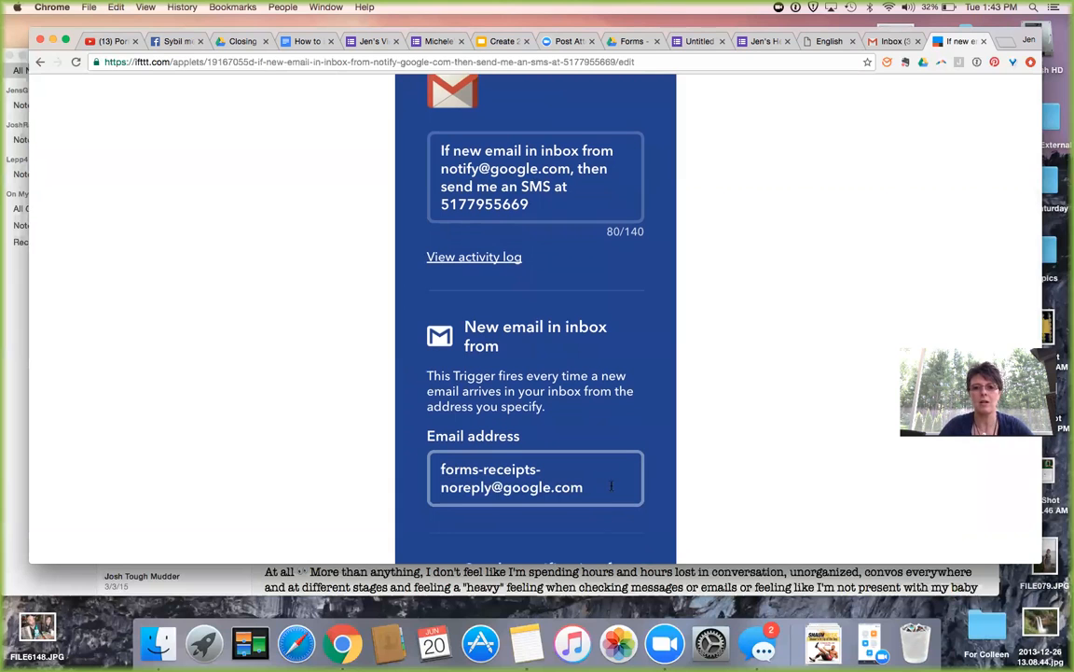
# Select the old 'New form entry for 21 Day Fix Extreme' notification text.
pyautogui.scroll(-1, 569, 402)
pyautogui.scroll(-3, 569, 401)
pyautogui.scroll(-3, 567, 457)
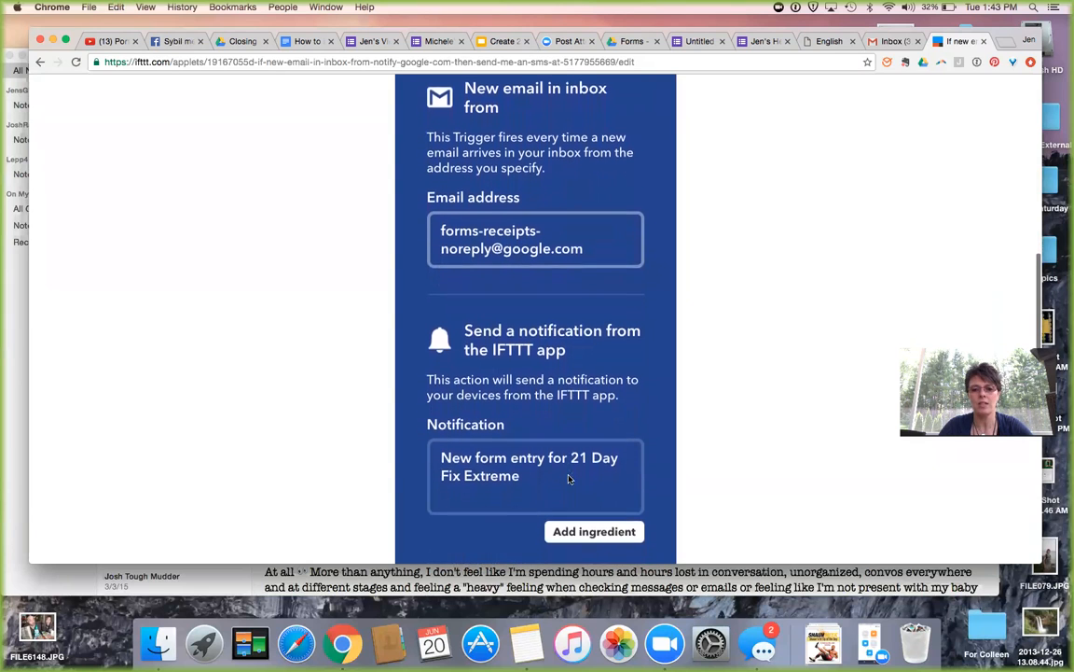
pyautogui.moveTo(569, 479); pyautogui.dragTo(433, 451)
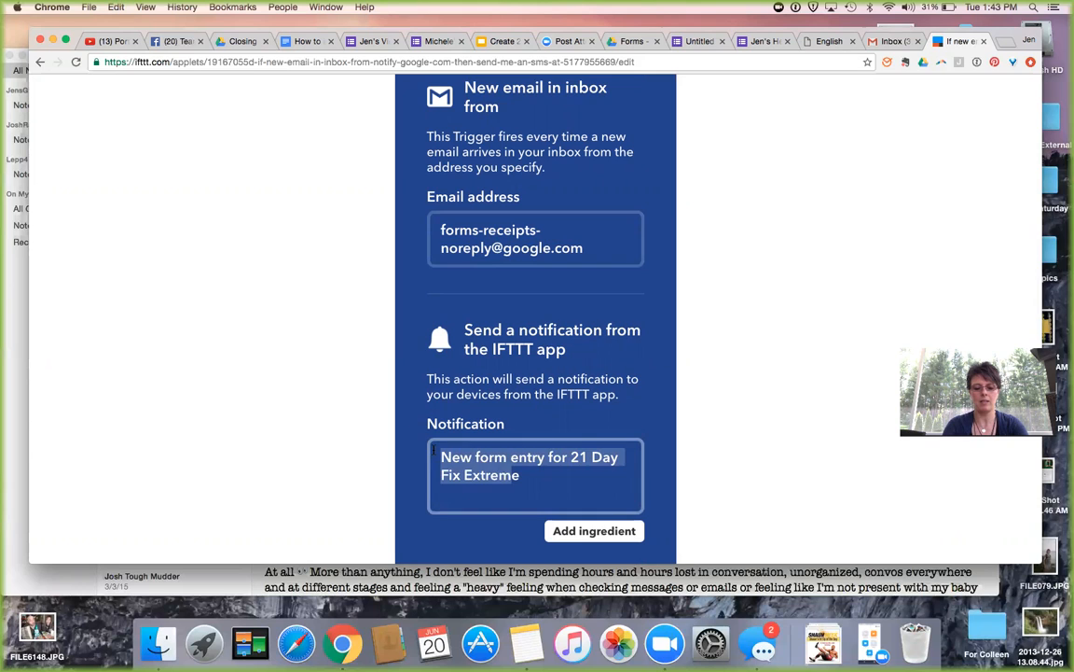
# Overwrite the notification message with 'Jen's Health Assessment Form'.
pyautogui.write("Jen'e")
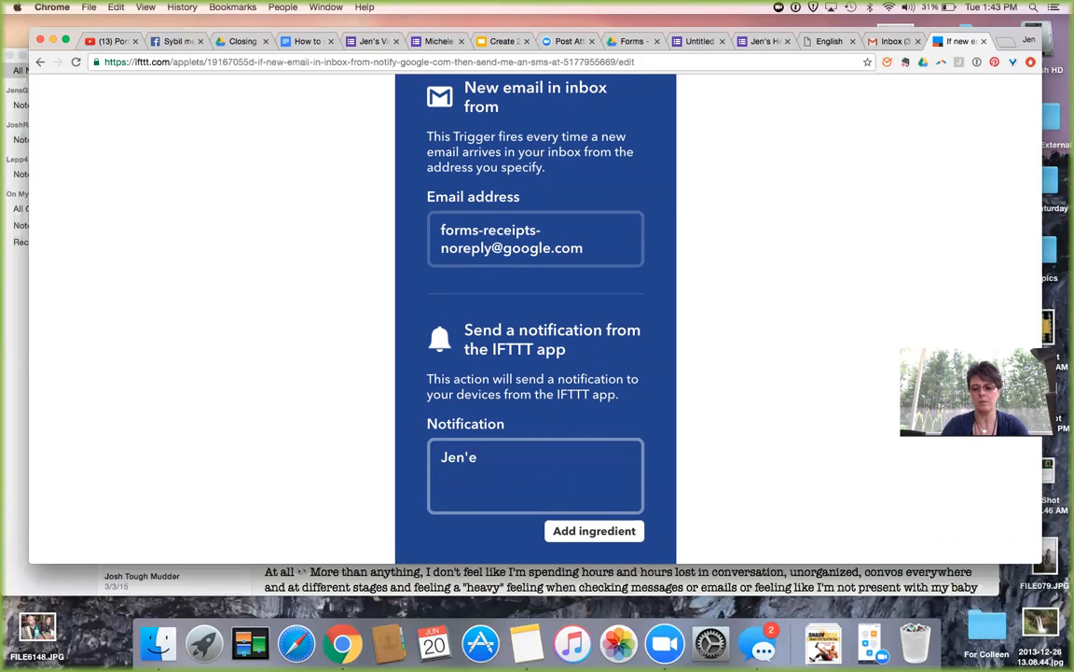
pyautogui.press('BackSpace')
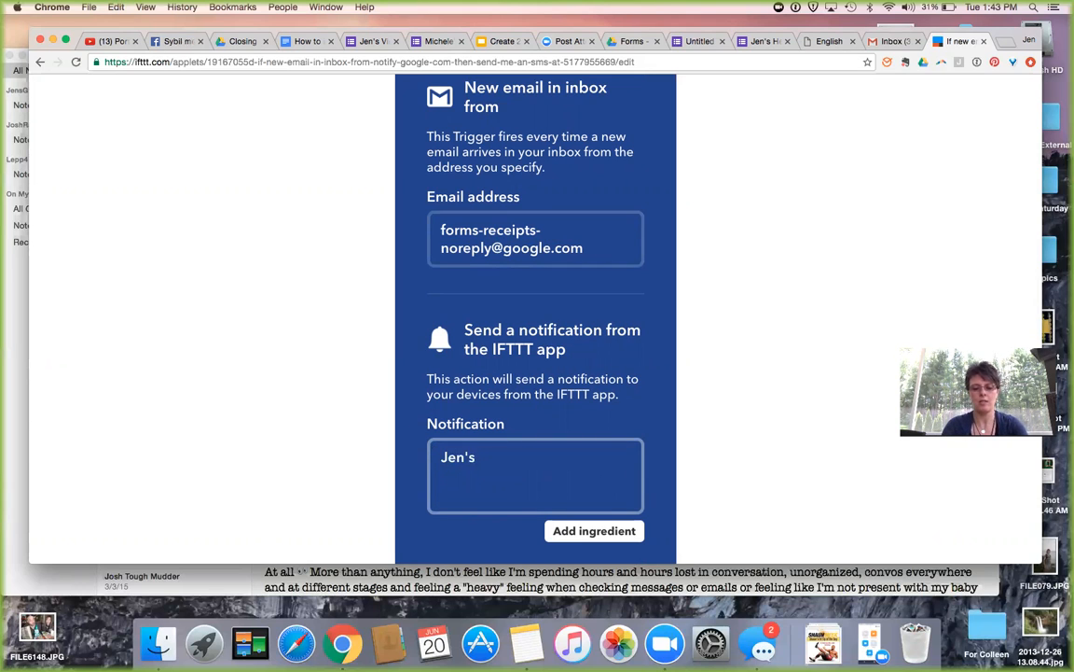
pyautogui.write('rtual Gym')
pyautogui.press('BackSpace')
pyautogui.press('BackSpace')
pyautogui.press('BackSpace')
pyautogui.press('BackSpace')
pyautogui.press('BackSpace')
pyautogui.press('BackSpace')
pyautogui.press('BackSpace')
pyautogui.press('BackSpace')
pyautogui.press('BackSpace')
pyautogui.press('BackSpace')
pyautogui.write('Health Assessment')
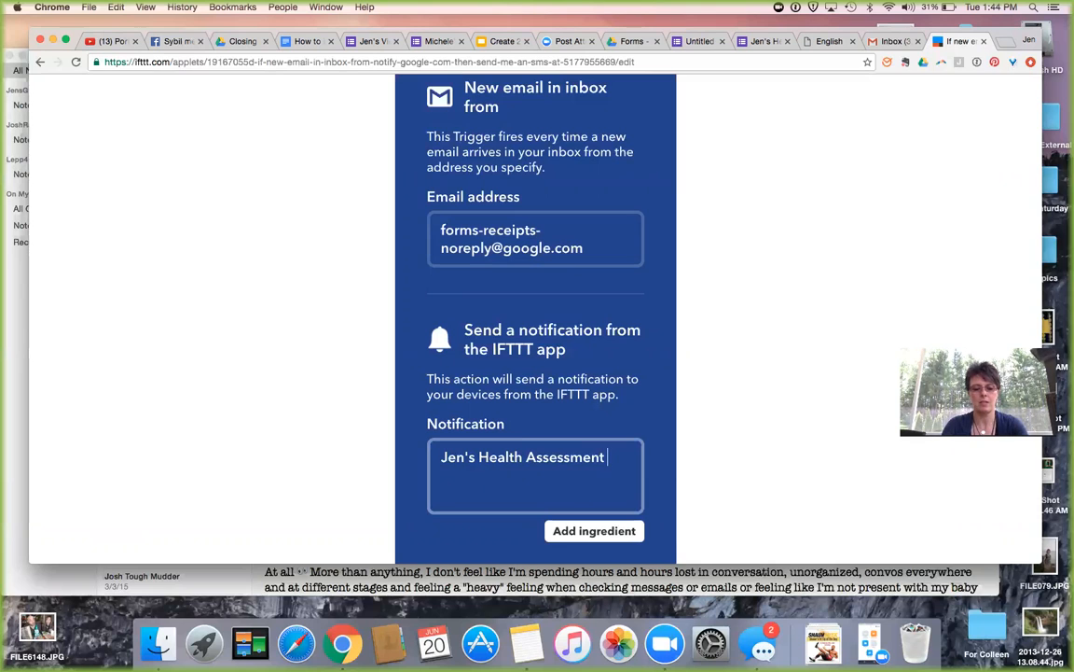
pyautogui.write(' Form')
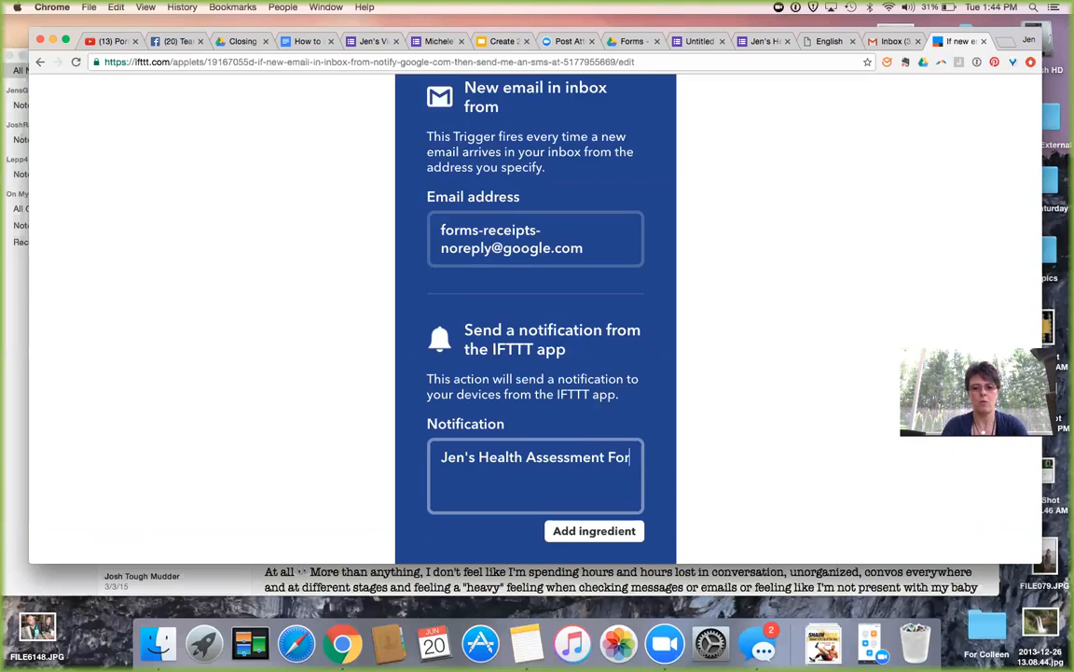
pyautogui.scroll(5, 483, 380)
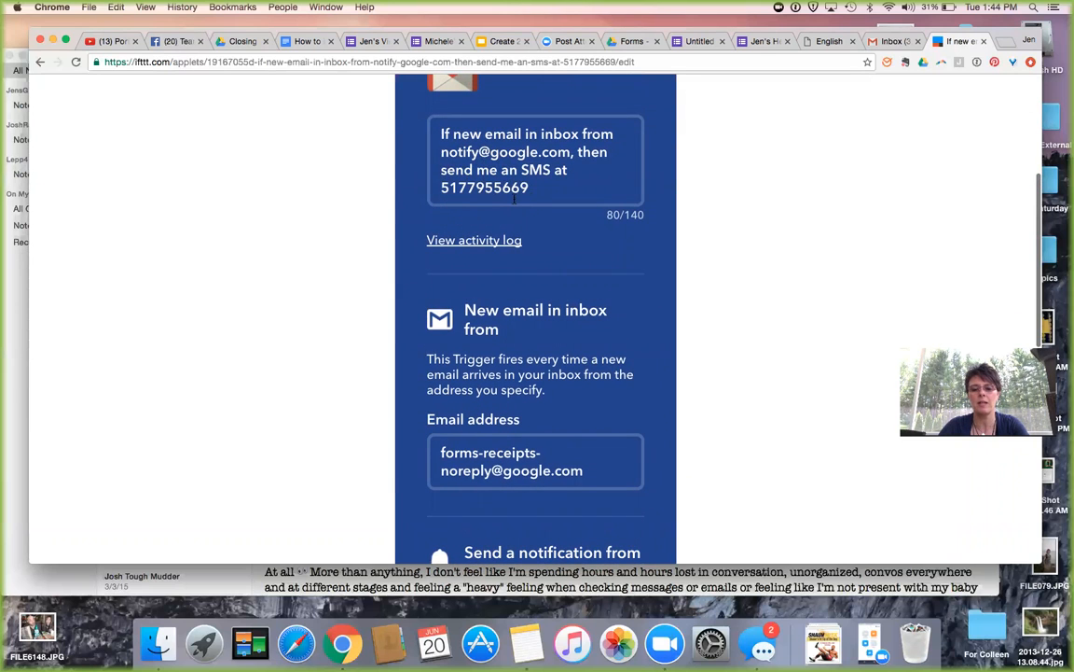
pyautogui.scroll(-8, 513, 198)
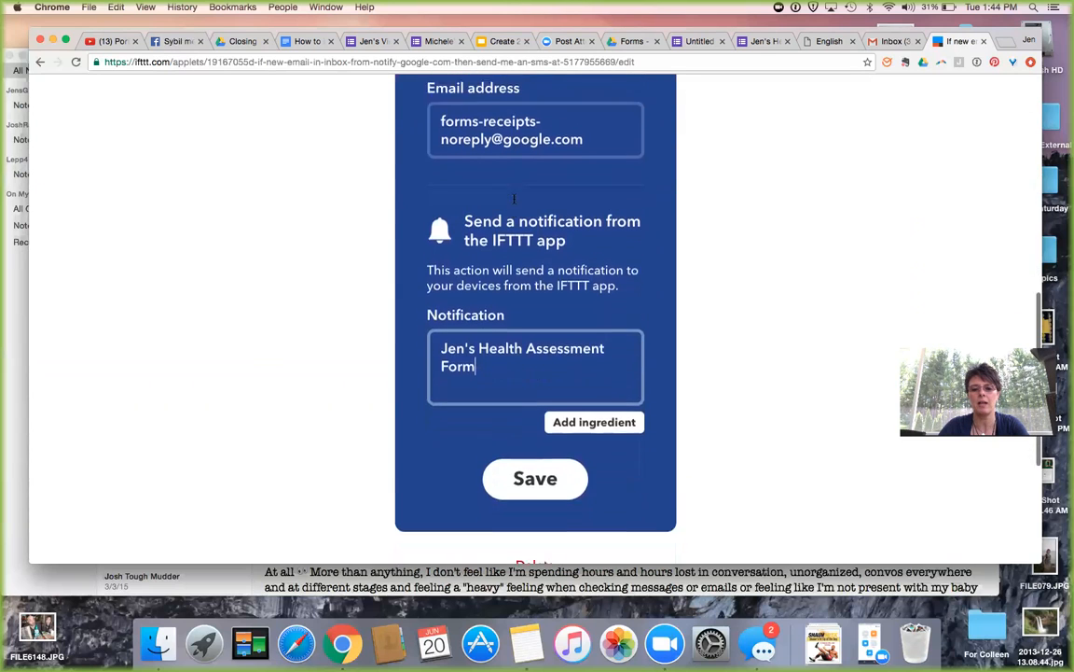
# Save the edited applet and review its 'successfully updated' confirmation.
pyautogui.click(538, 472)
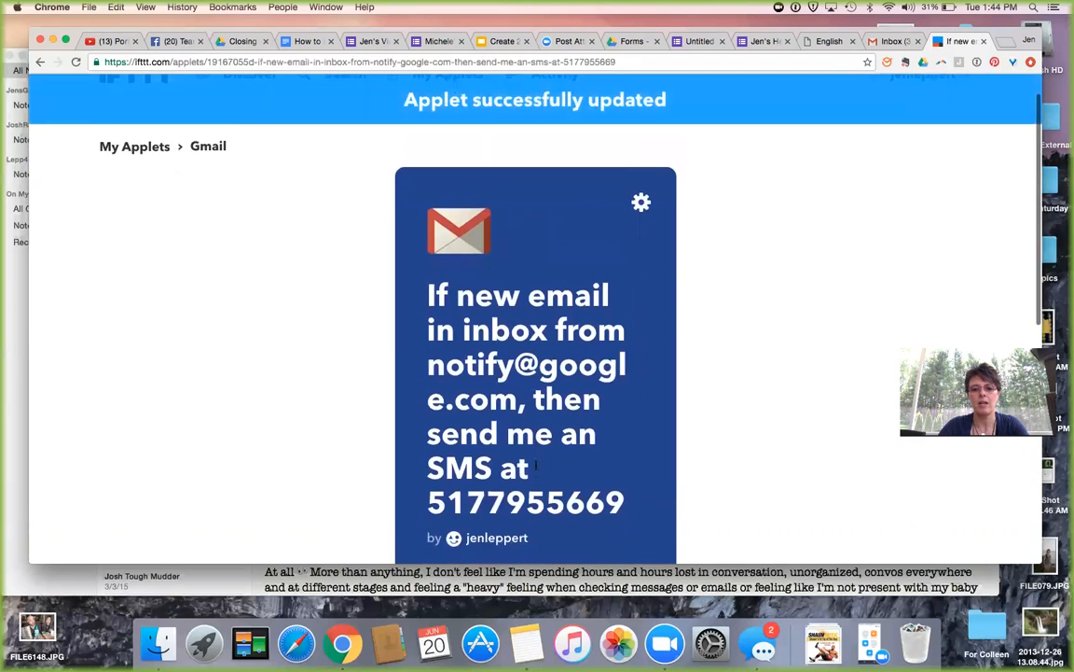
pyautogui.scroll(-3, 536, 466)
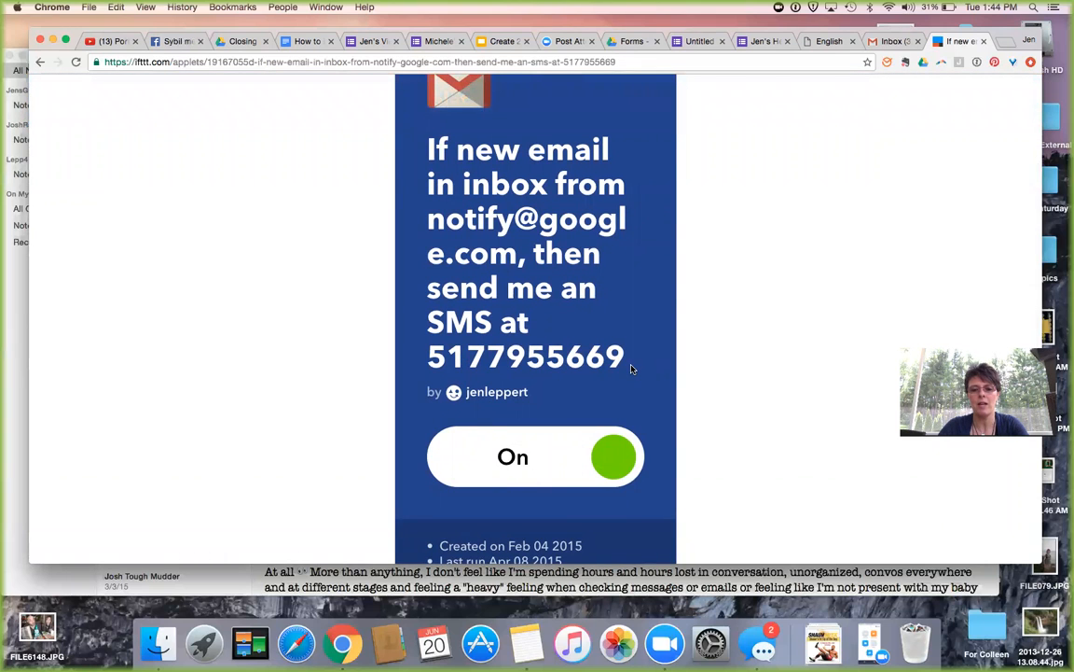
pyautogui.scroll(1, 631, 369)
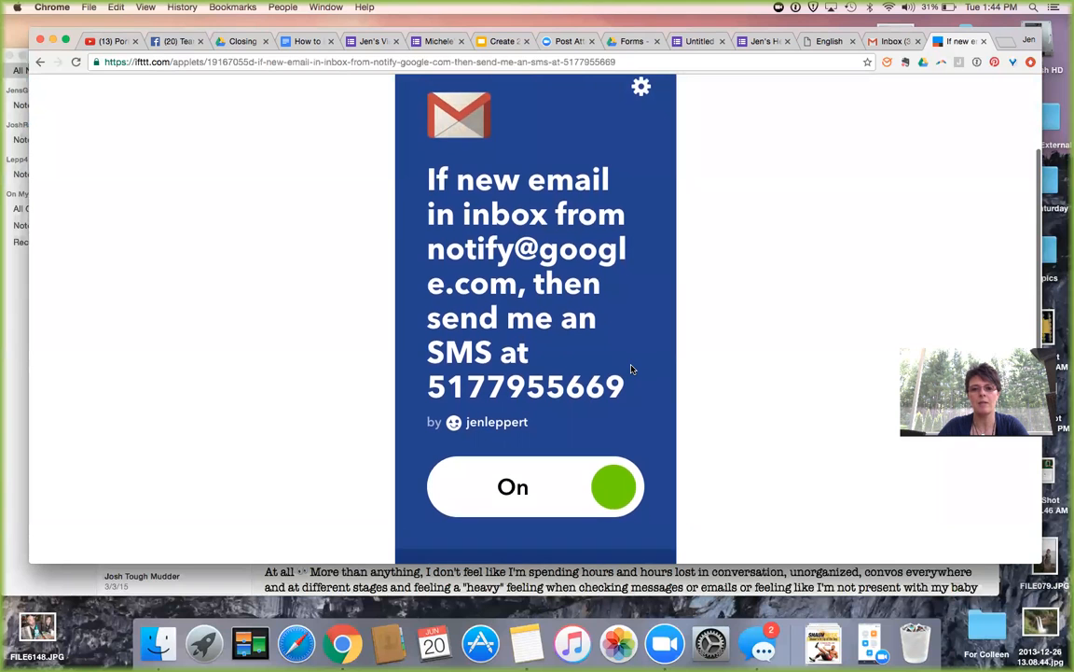
pyautogui.scroll(2, 560, 149)
pyautogui.scroll(-6, 595, 131)
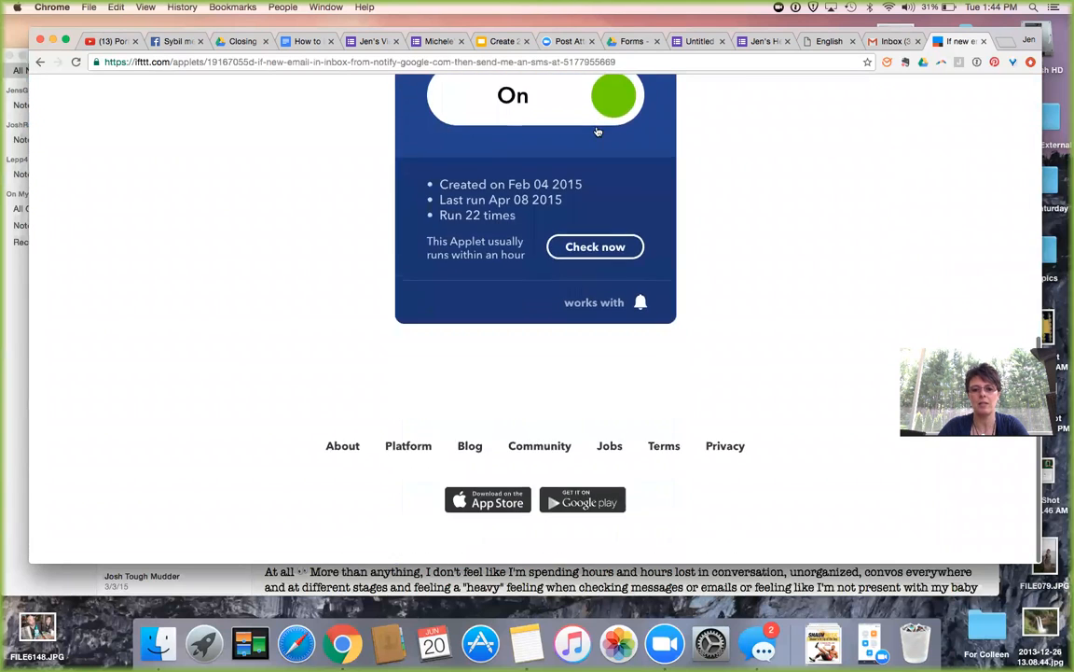
pyautogui.scroll(8, 600, 120)
pyautogui.click(641, 240)
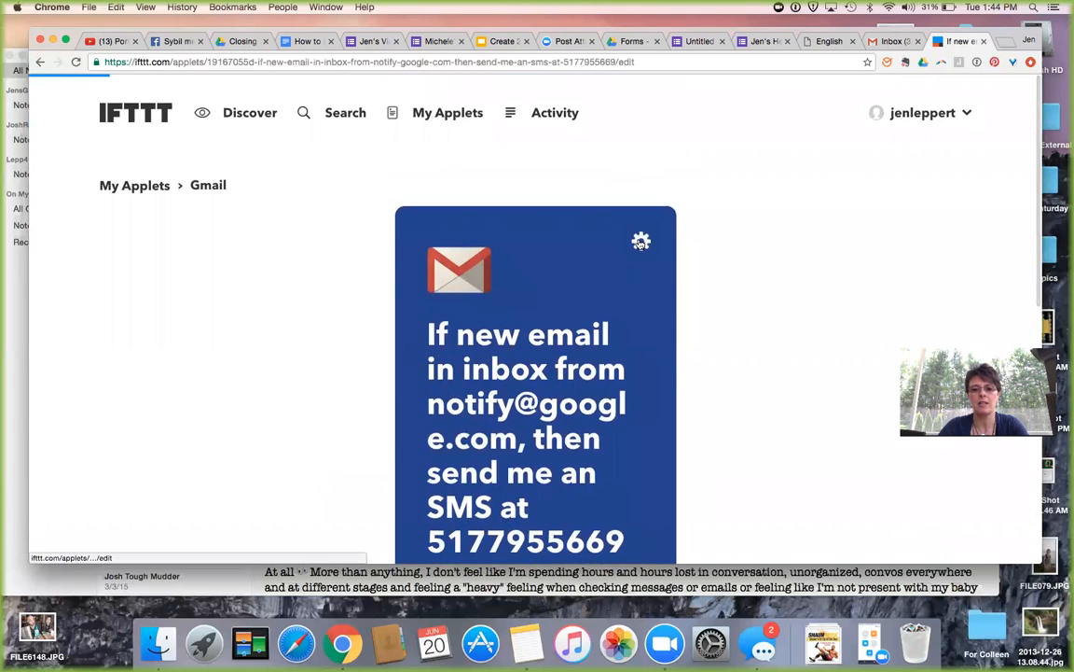
pyautogui.scroll(-2, 572, 306)
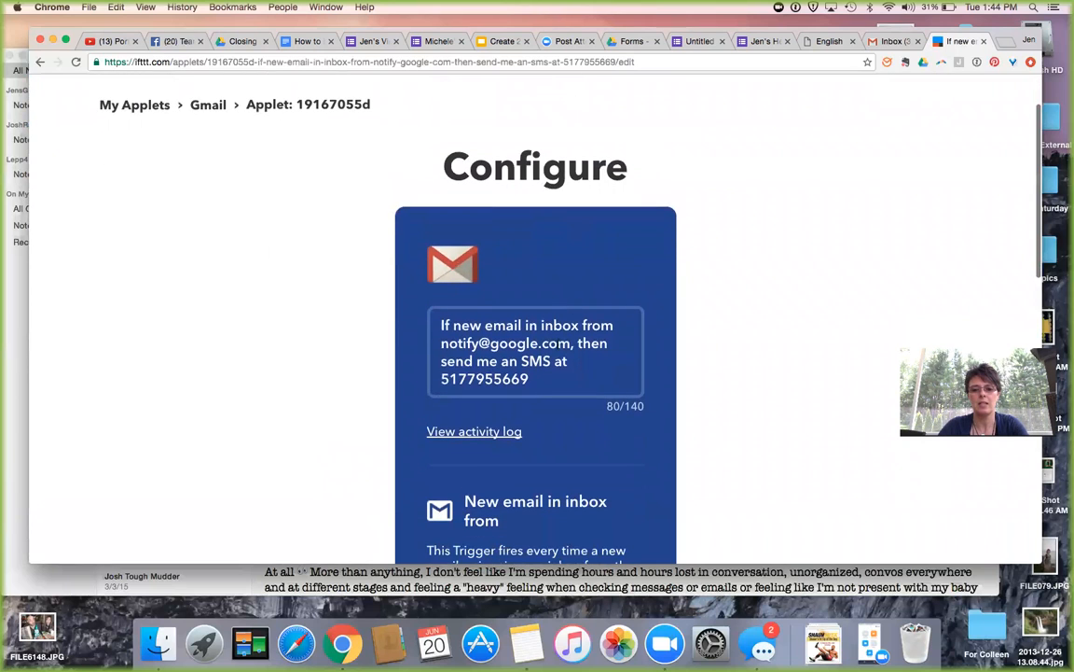
pyautogui.click(574, 343)
pyautogui.moveTo(571, 341); pyautogui.dragTo(428, 336)
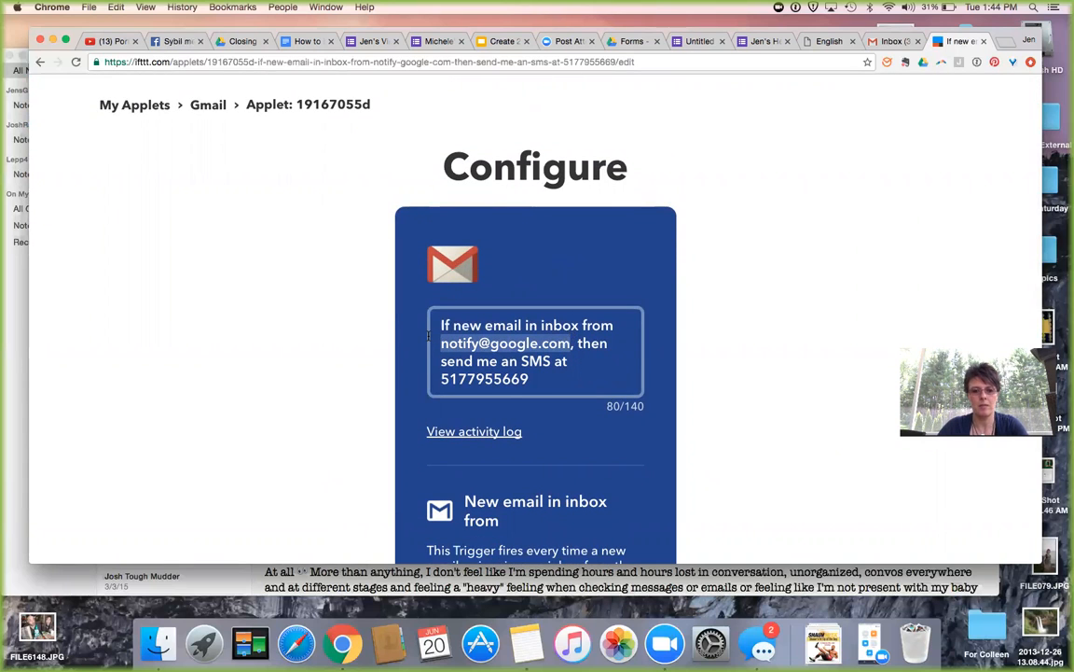
pyautogui.press('super+v')
pyautogui.click(441, 343)
pyautogui.write('f')
pyautogui.scroll(-5, 351, 390)
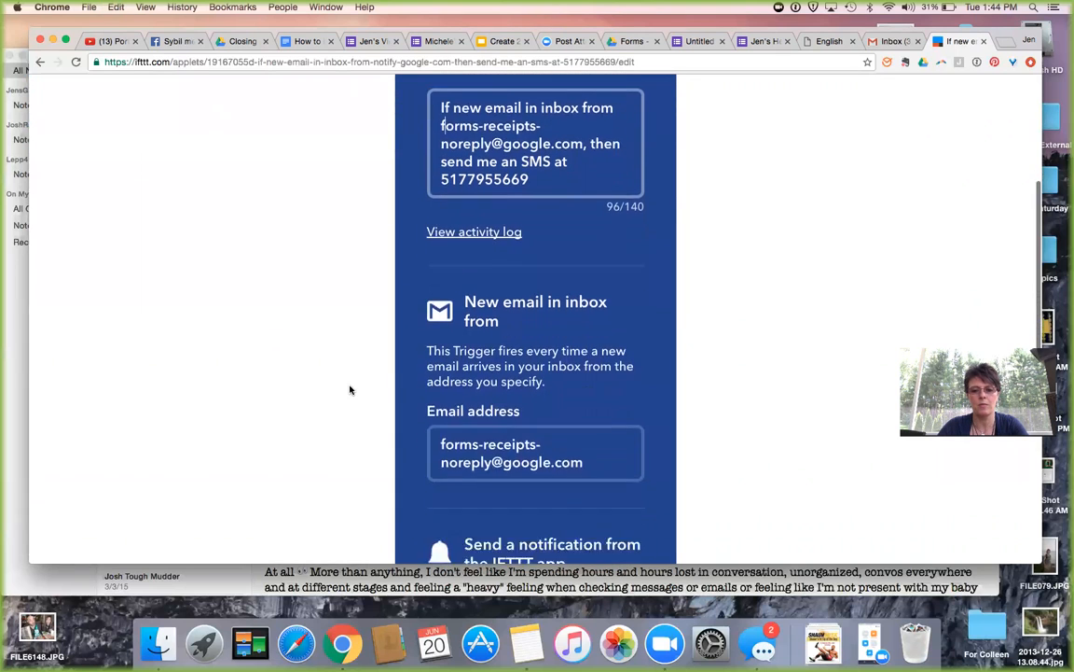
pyautogui.scroll(-6, 351, 390)
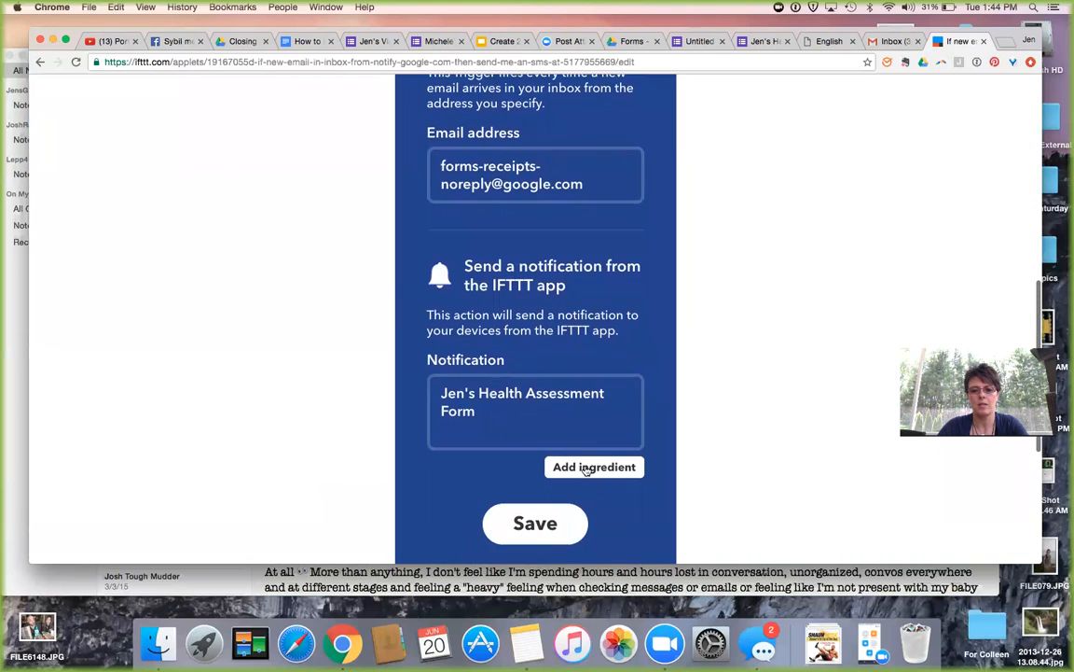
pyautogui.click(535, 523)
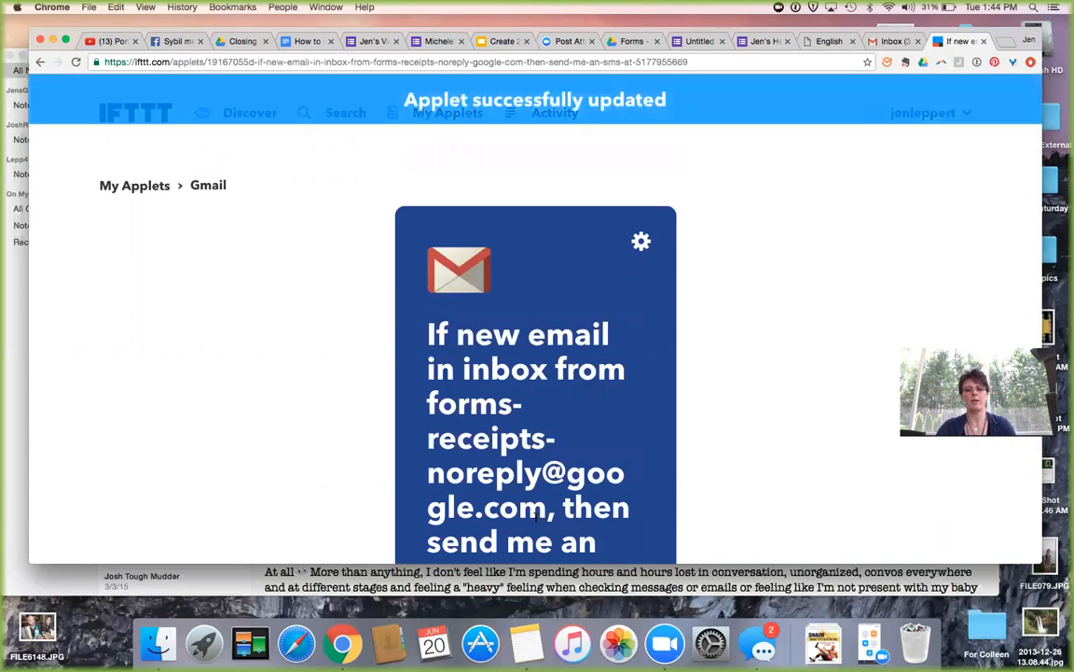
# Run an immediate Check now on the applet.
pyautogui.scroll(-5, 536, 516)
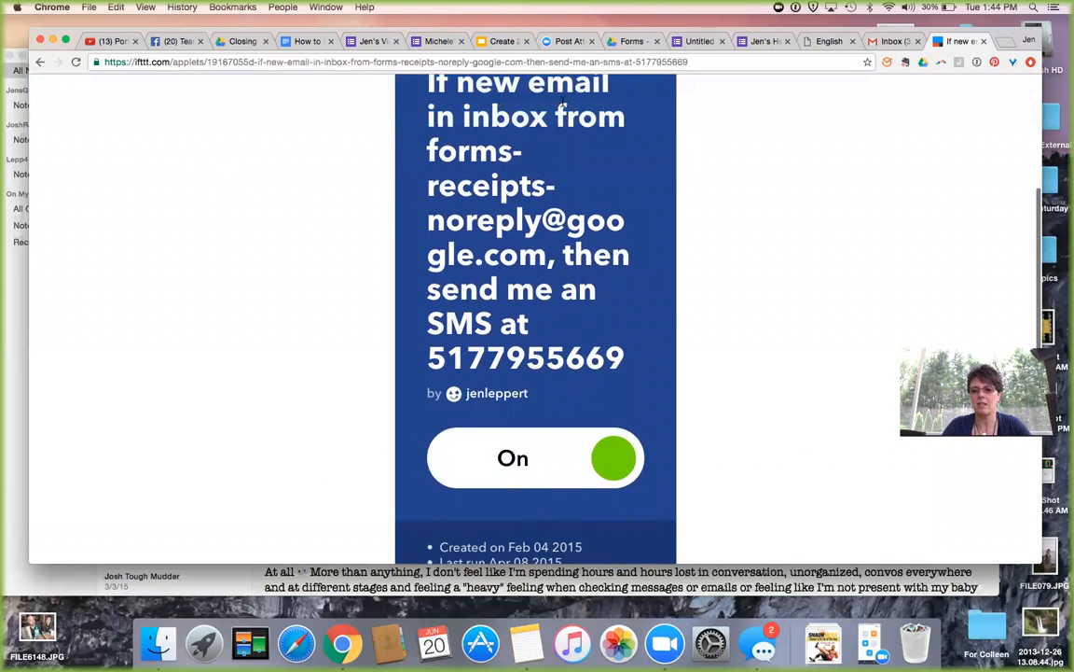
pyautogui.scroll(-6, 550, 131)
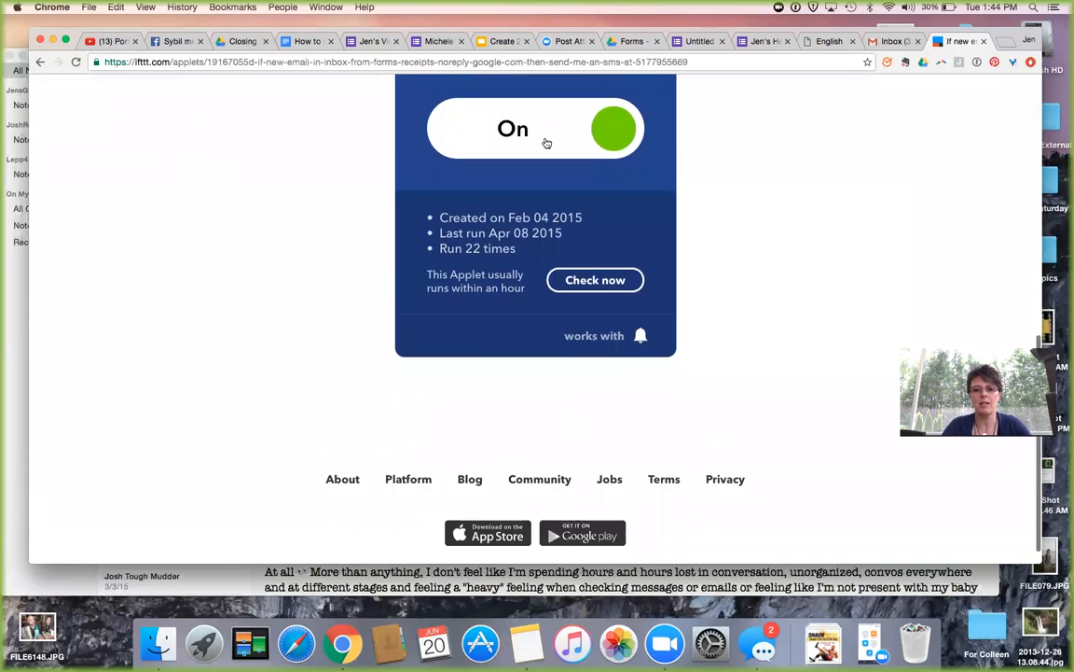
pyautogui.click(575, 285)
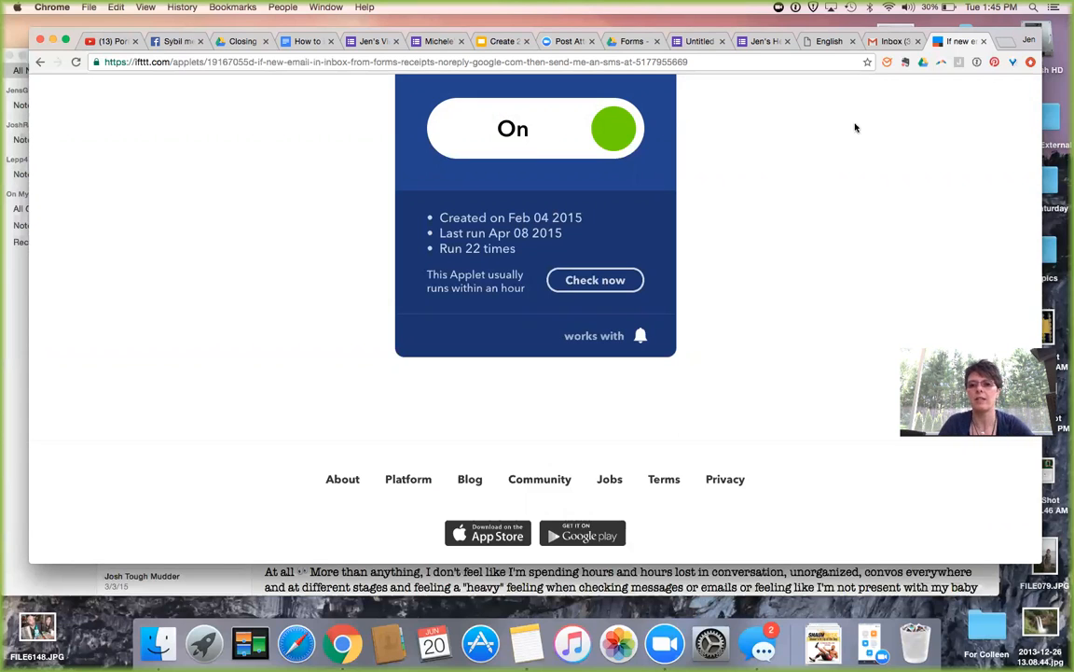
# Close the IFTTT, Gmail and Beachbody tabs to reveal the form's confirmation page.
pyautogui.click(984, 43)
pyautogui.click(985, 42)
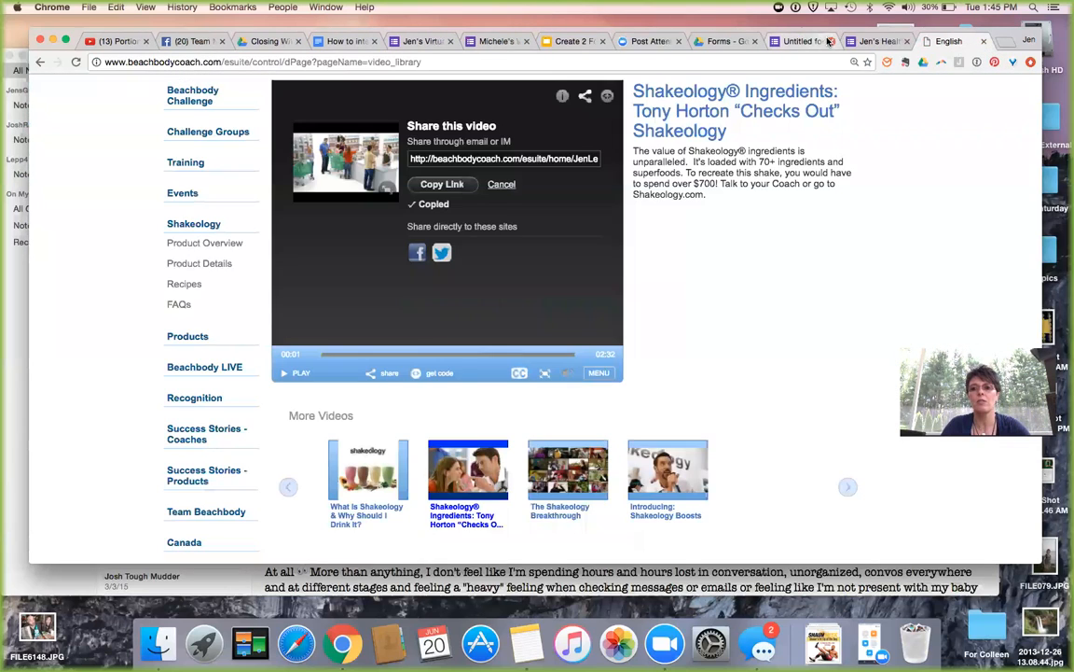
pyautogui.click(985, 42)
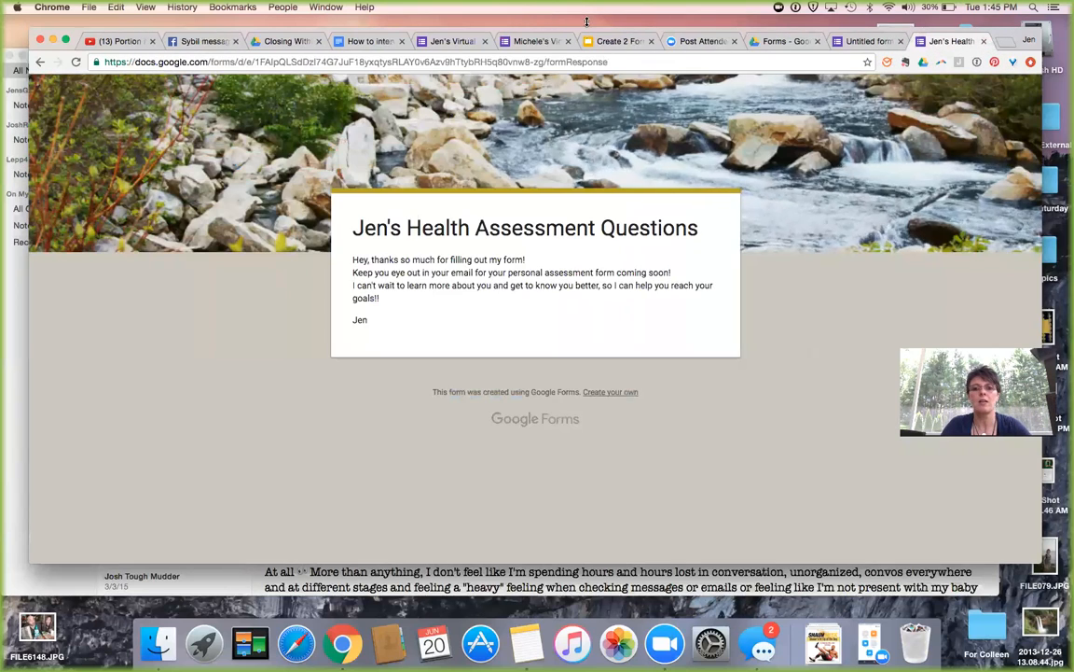